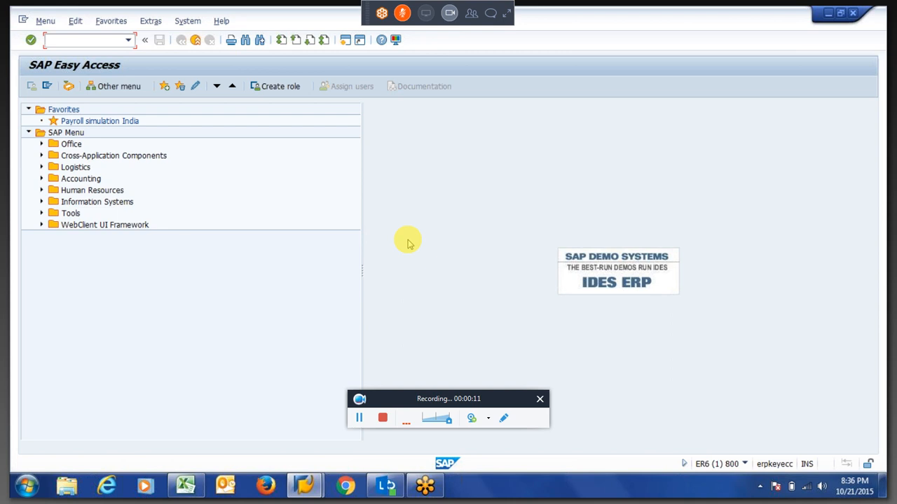
Start PA30 and load the master data record of personnel number 106.
type("pa30")
key("Return")
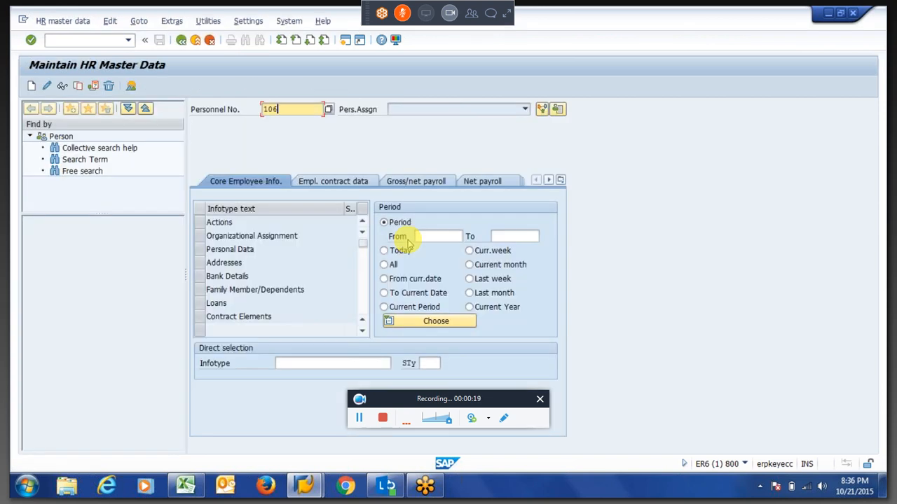
key("Return")
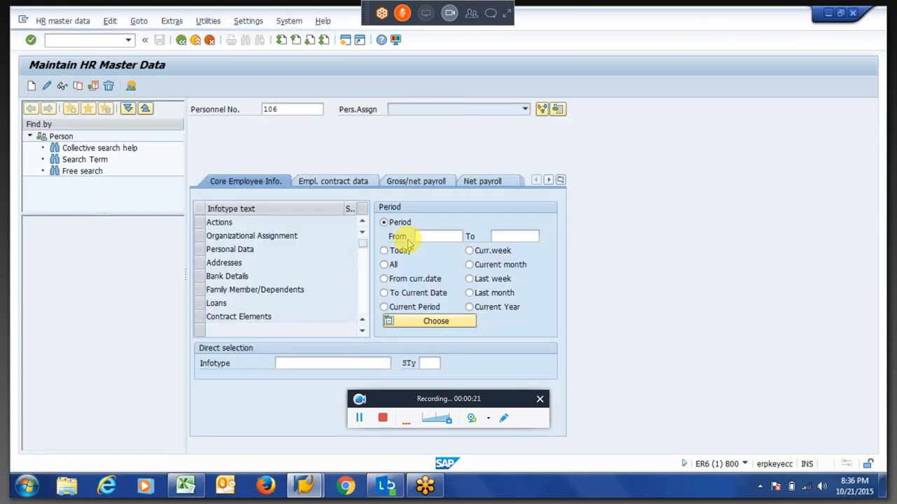
Select infotype 2011 Time Events with the All period and list its records.
type("200")
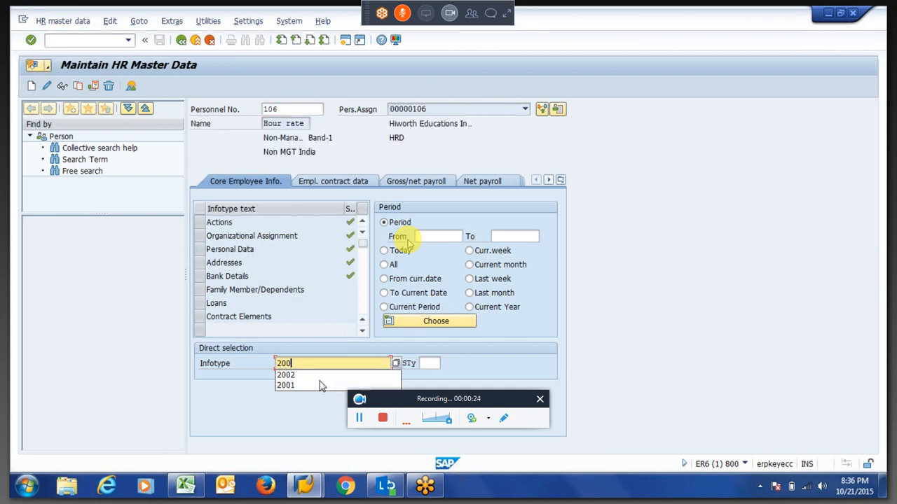
key("BackSpace")
type("11")
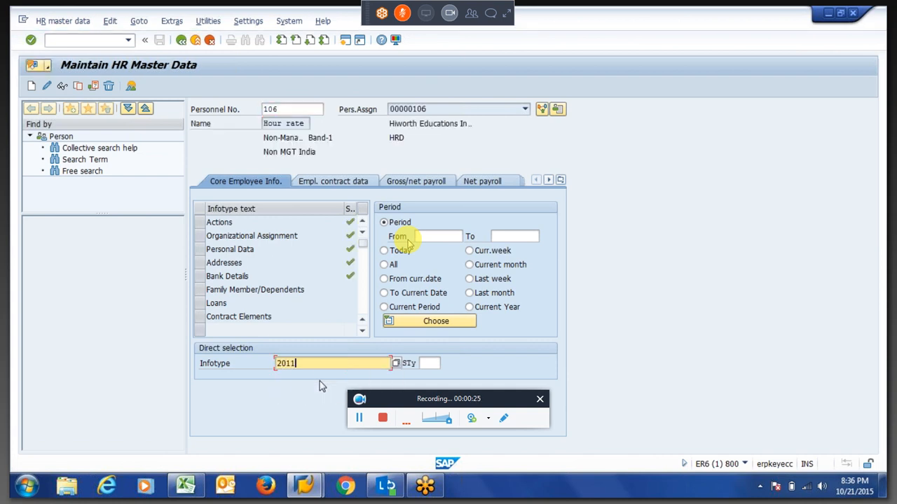
key("Return")
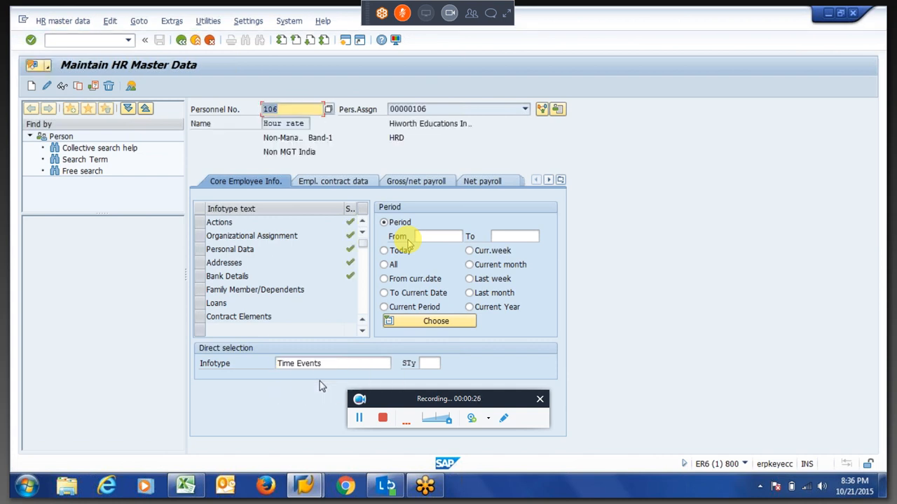
left_click(383, 264)
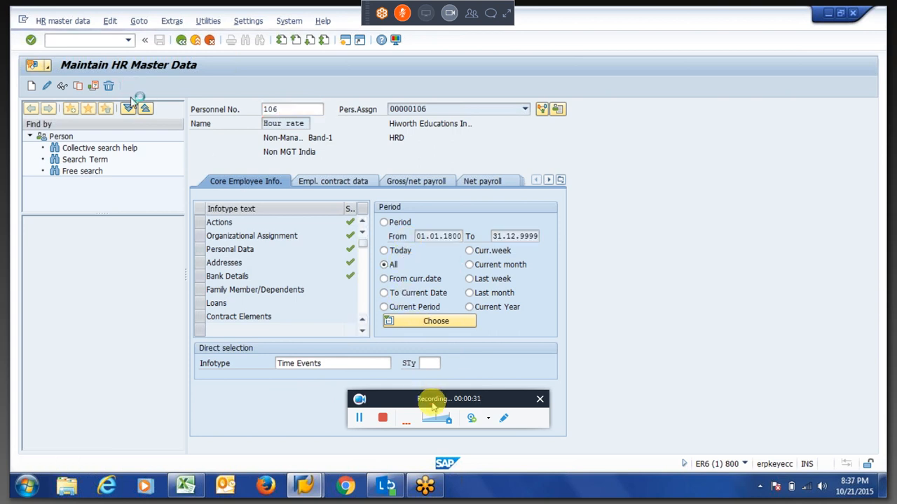
left_click_drag(424, 398, 426, 446)
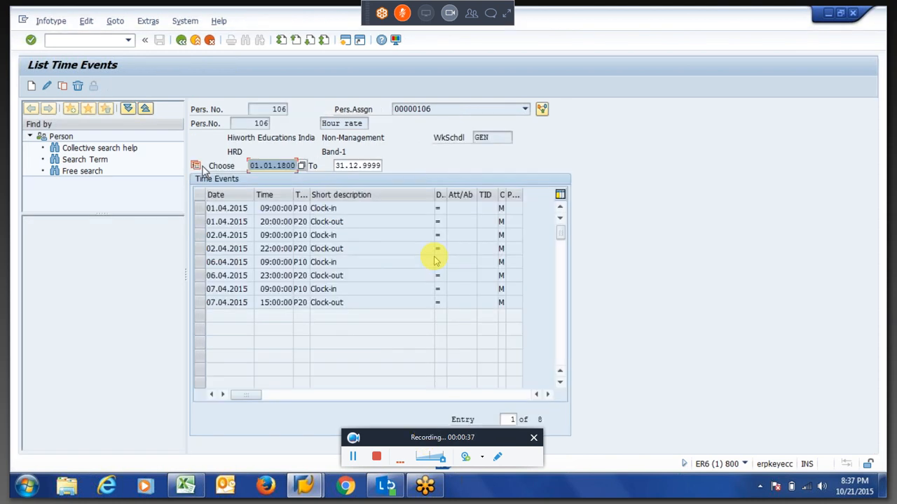
Check the time events from the 09:00:00 clock-in to 07.04.2015, then return to PA30.
left_click(219, 301)
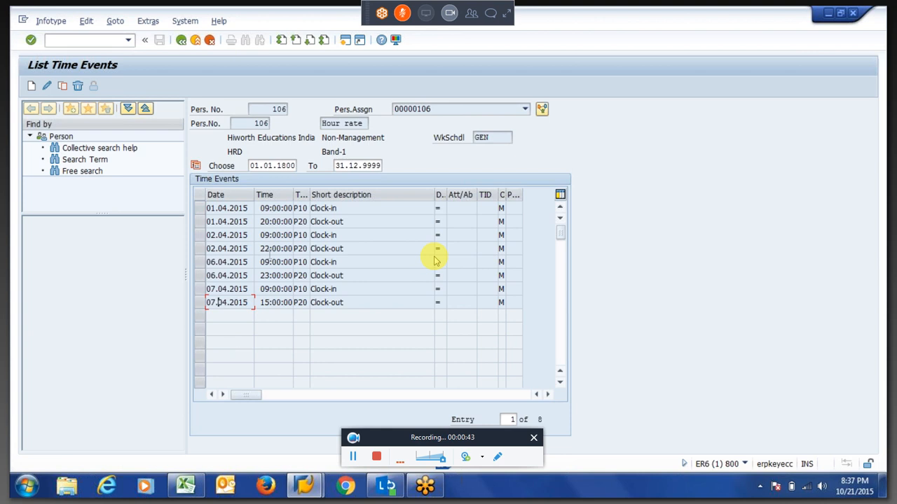
left_click(272, 208)
key("F3")
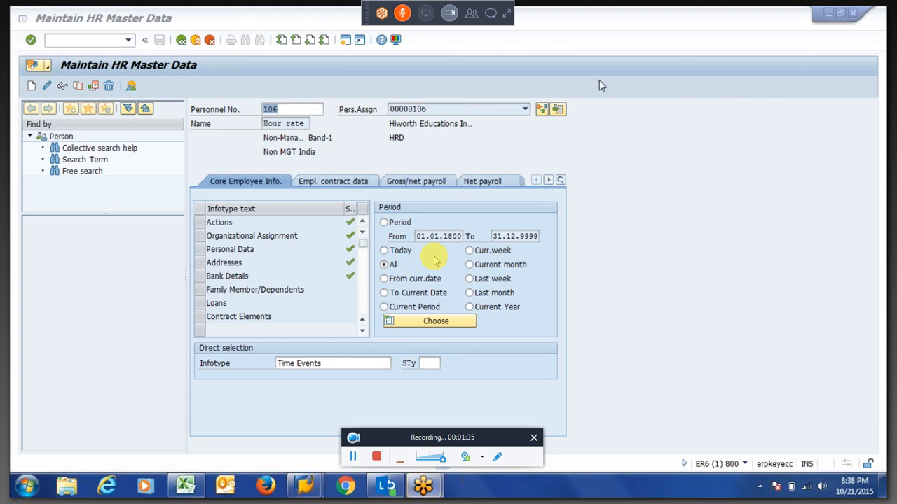
Reload employee 106 in PA30 and exit to the main menu.
left_click(441, 312)
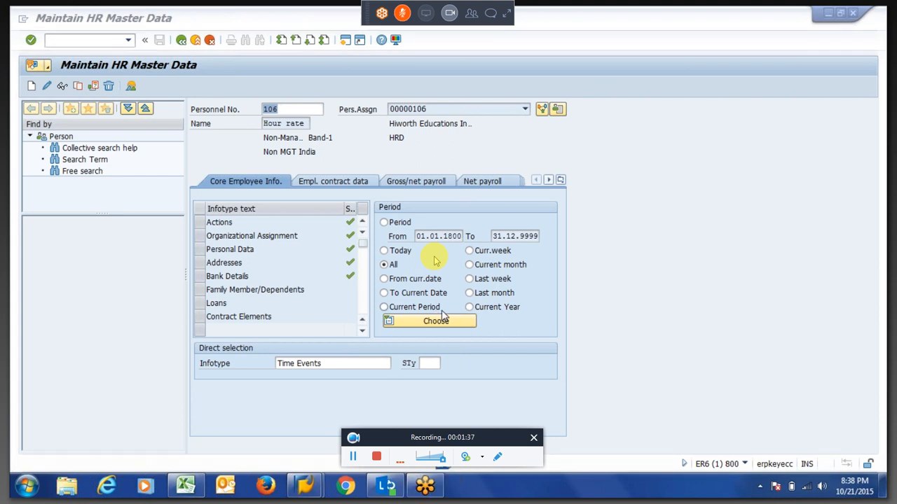
left_click(347, 363)
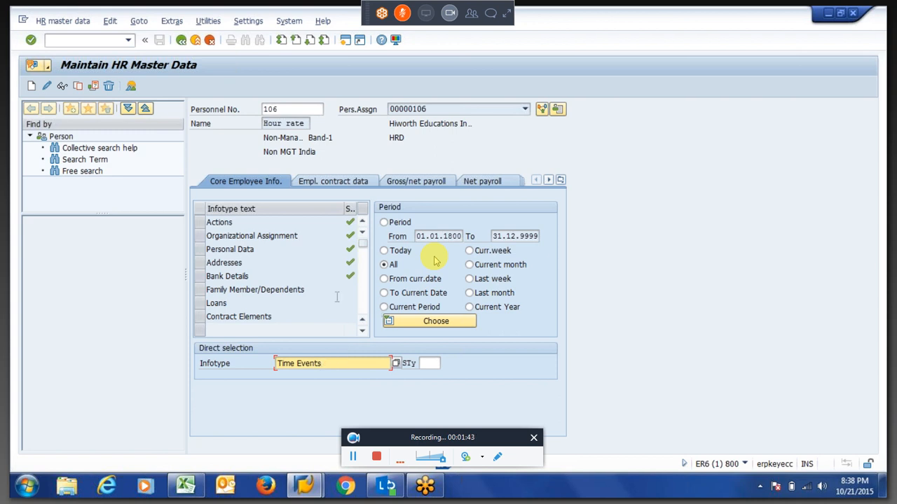
left_click(288, 109)
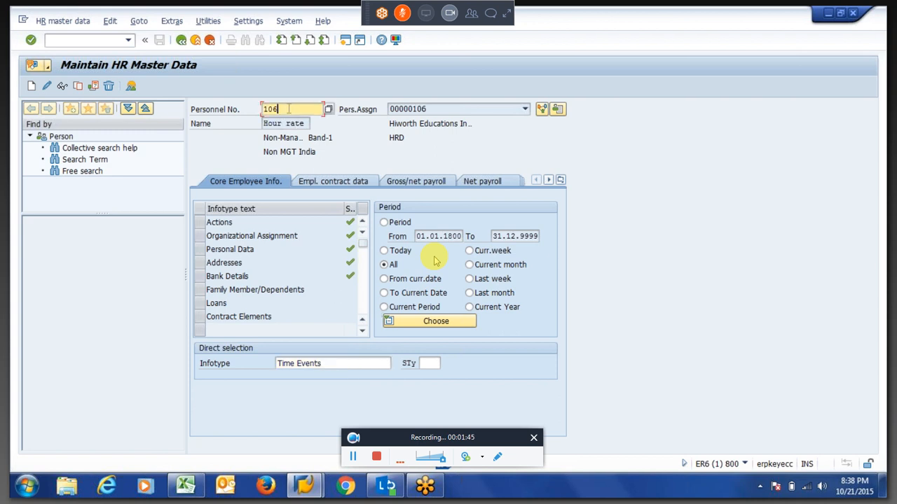
left_click_drag(288, 108, 253, 115)
key("Return")
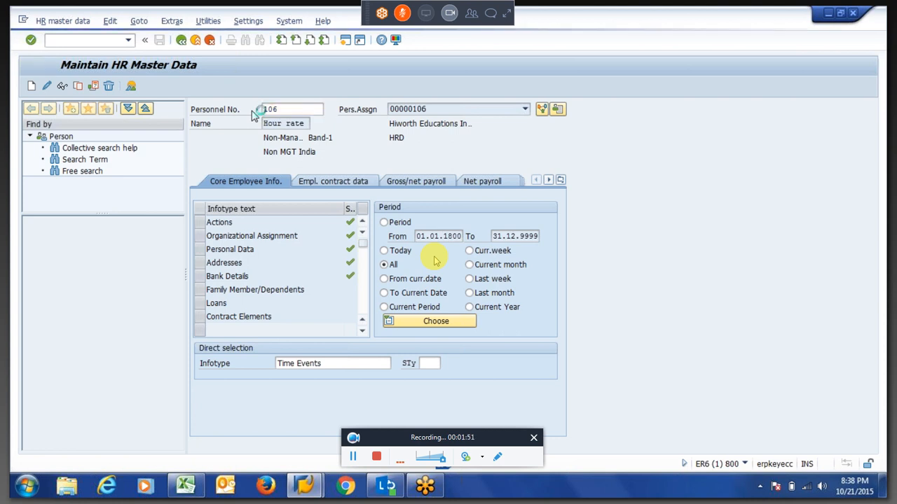
key("F3")
Start PT60 for personnel number 106 with evaluation schema ZM60.
type("pt60")
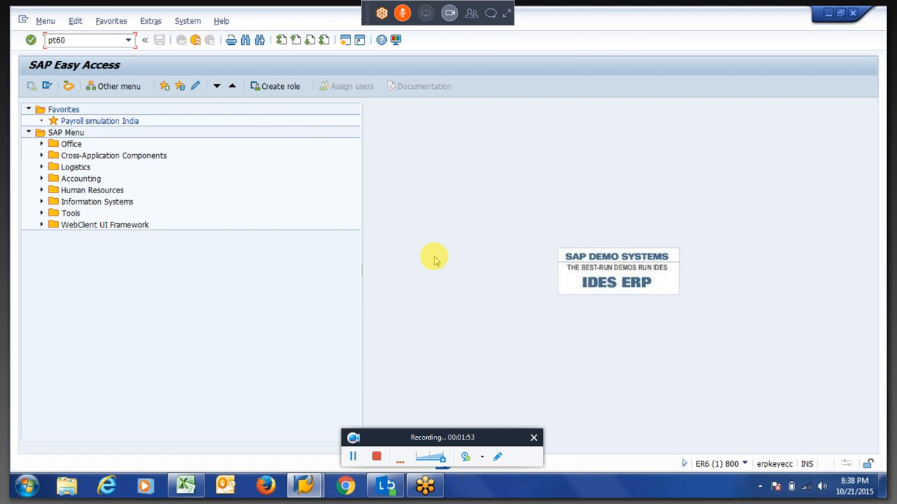
key("Return")
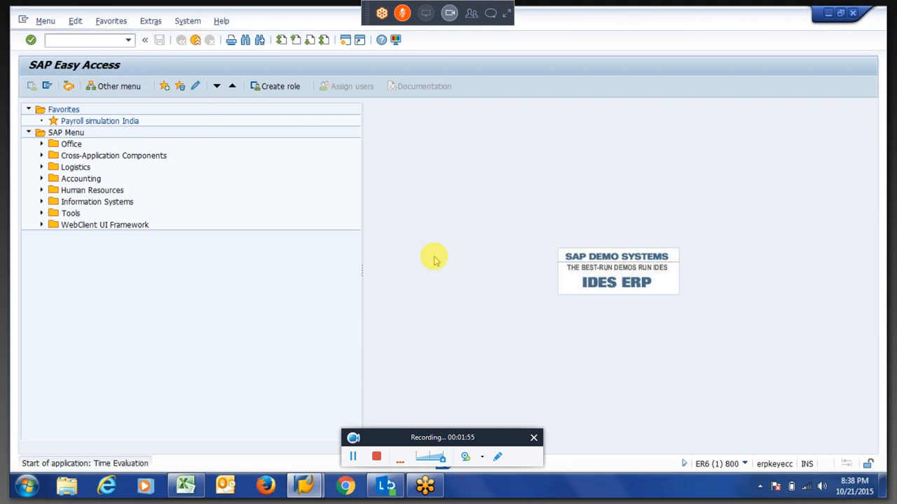
type("106")
key("Tab")
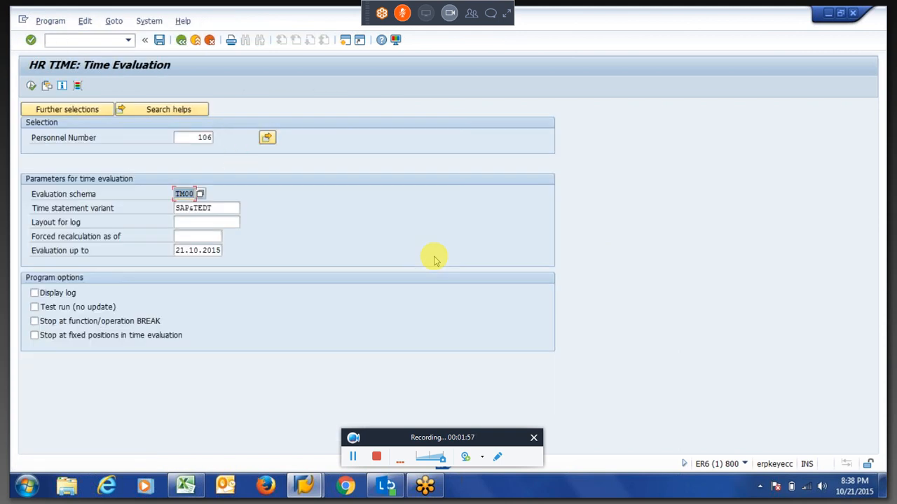
key("BackSpace")
key("Down")
key("Tab")
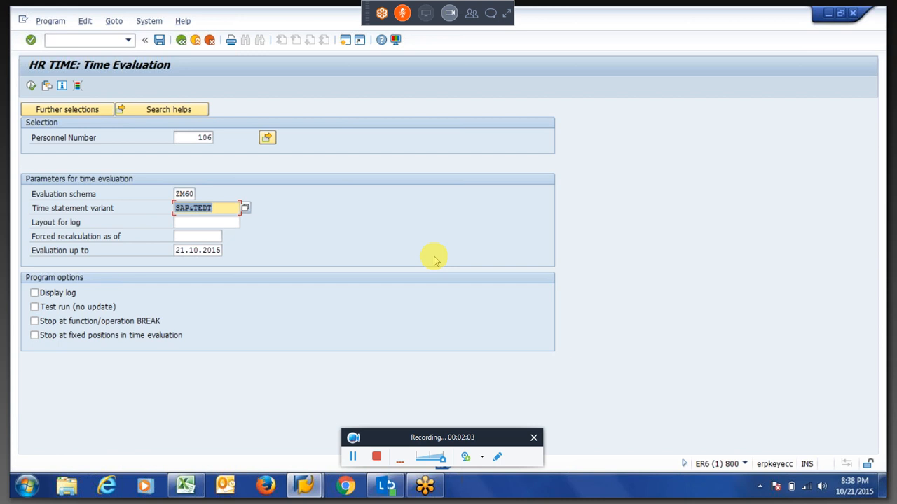
Clear the time statement variant and set the evaluation dates to 01.04.2015 through 07.04.2015.
key("BackSpace")
key("Tab")
key("Tab")
key("BackSpace")
key("Down")
key("Tab")
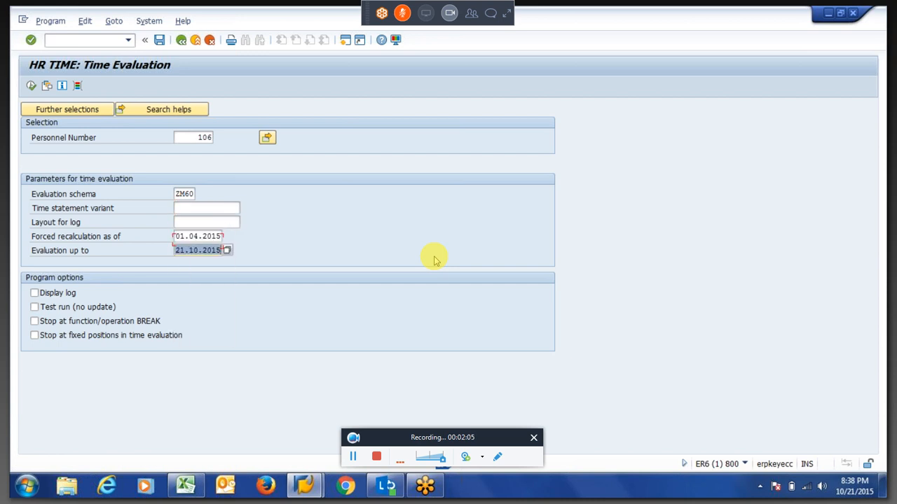
key("BackSpace")
key("Down")
key("Return")
Tick Display log and Test run, then execute the time evaluation.
left_click(57, 295)
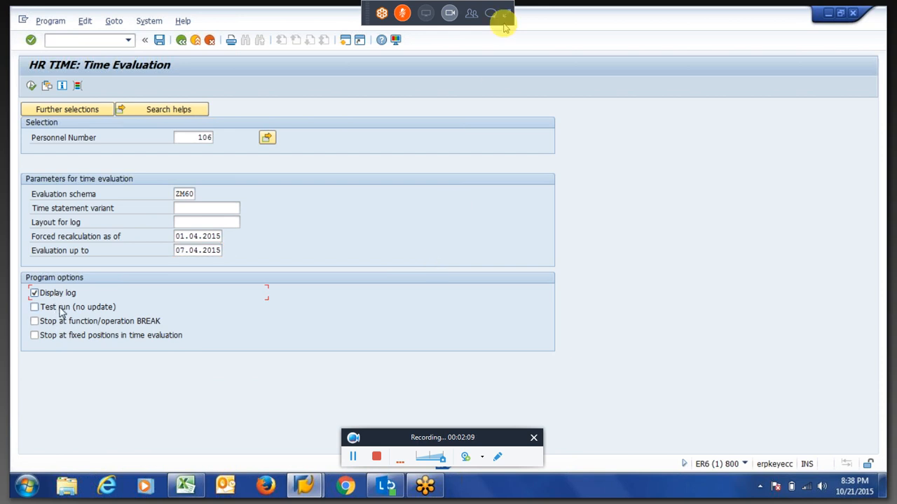
left_click(62, 308)
left_click(505, 21)
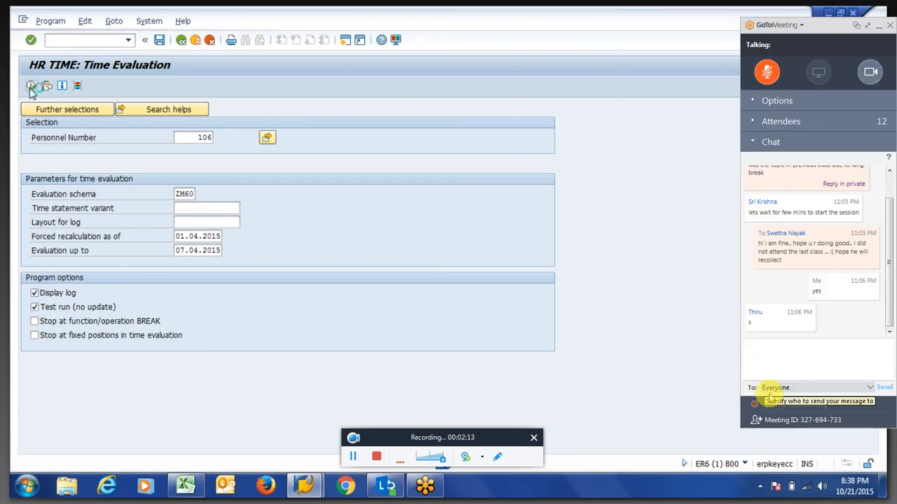
left_click(758, 369)
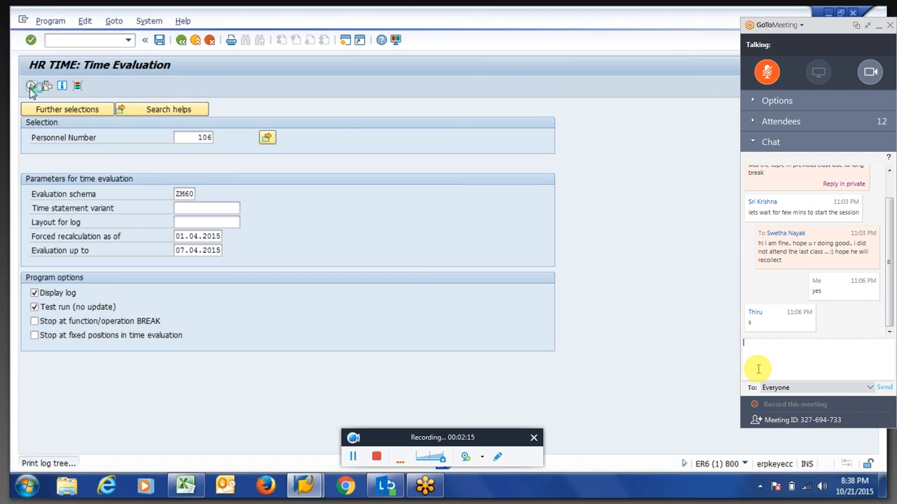
Expand the log tree for employee 00000106 down to 01.04.2015's Provide time data step.
type("dant h")
left_click(49, 148)
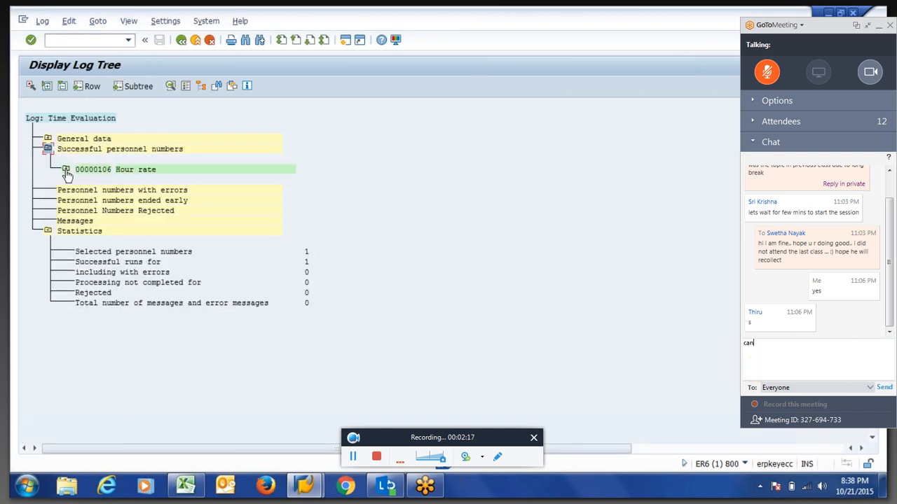
left_click(66, 171)
type("eae")
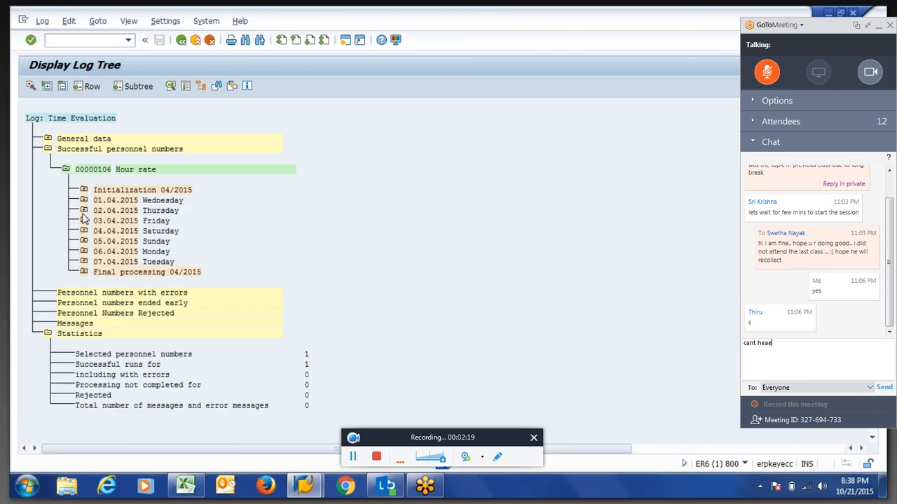
key("BackSpace")
left_click(84, 212)
type("r")
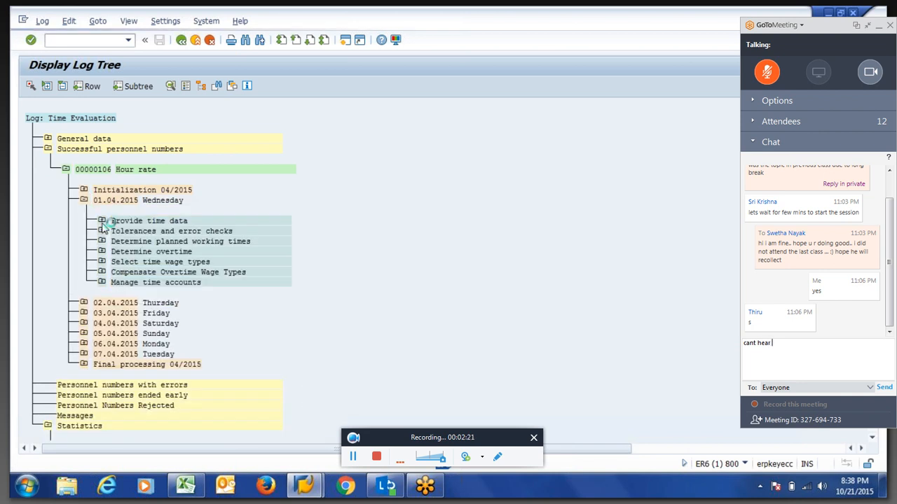
type(" u")
key("Return")
left_click(102, 221)
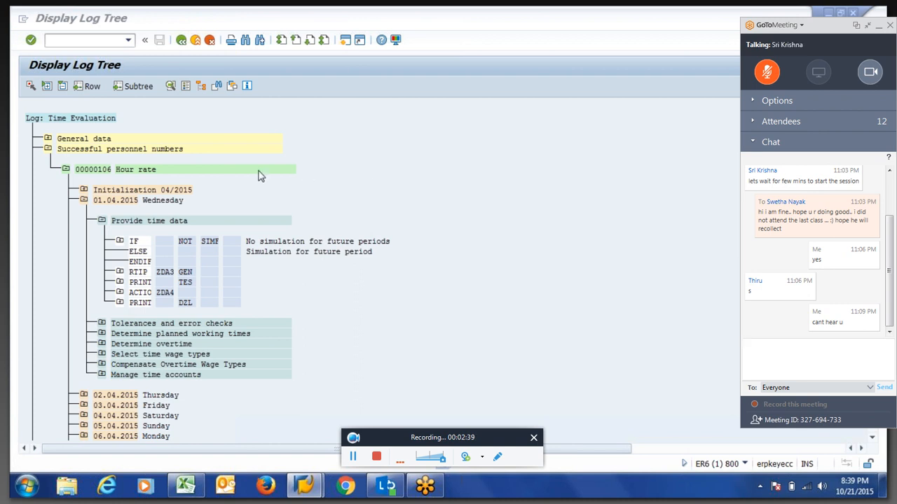
Expand Processing under RTIP ZDA3 and open the Call rule ZDA3 detail log.
type("thanks ok now")
key("Return")
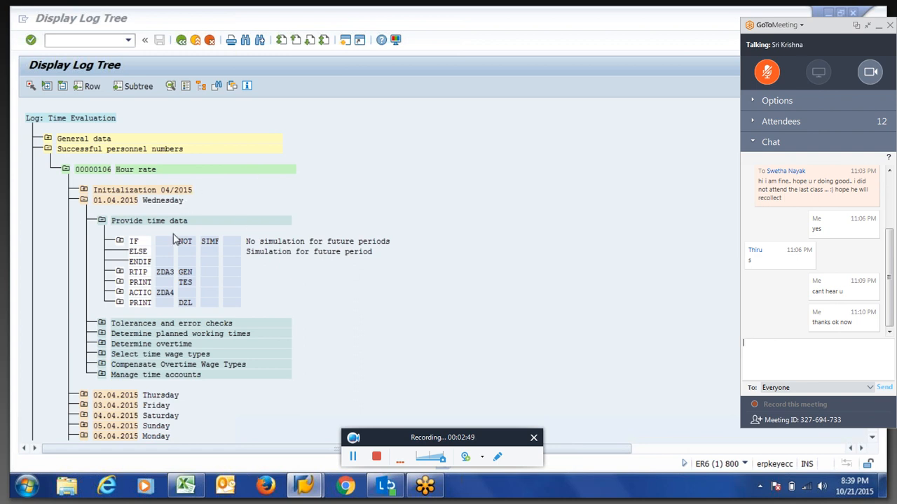
left_click(868, 25)
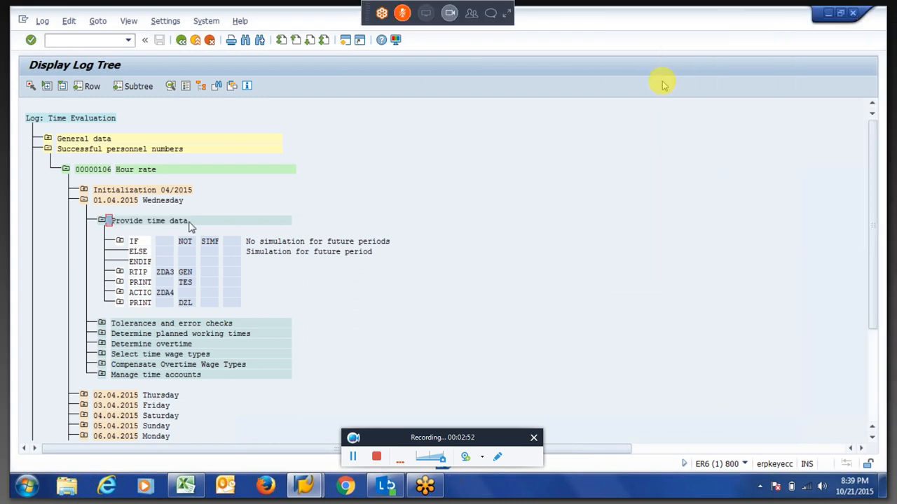
left_click(162, 274)
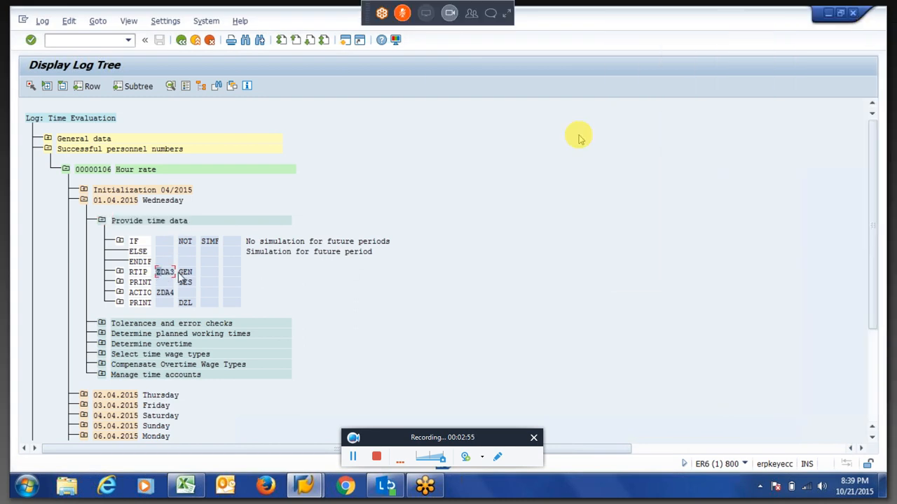
left_click(121, 272)
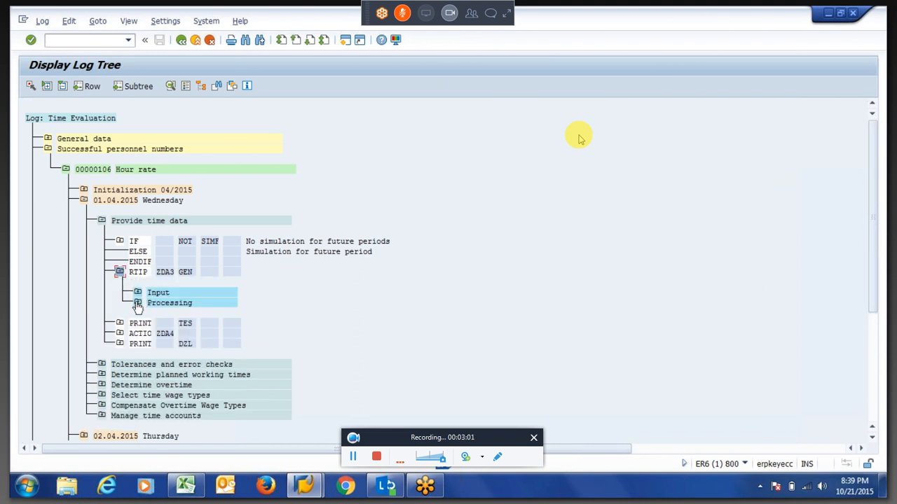
left_click(138, 304)
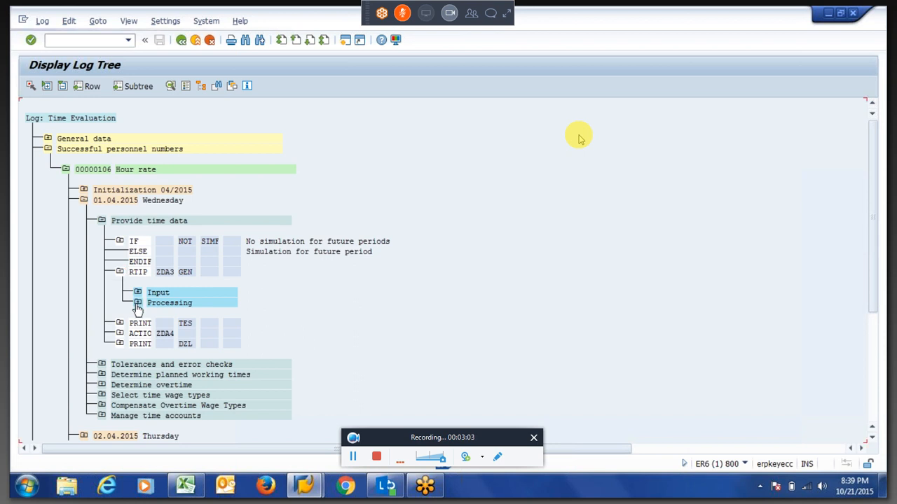
double_click(195, 325)
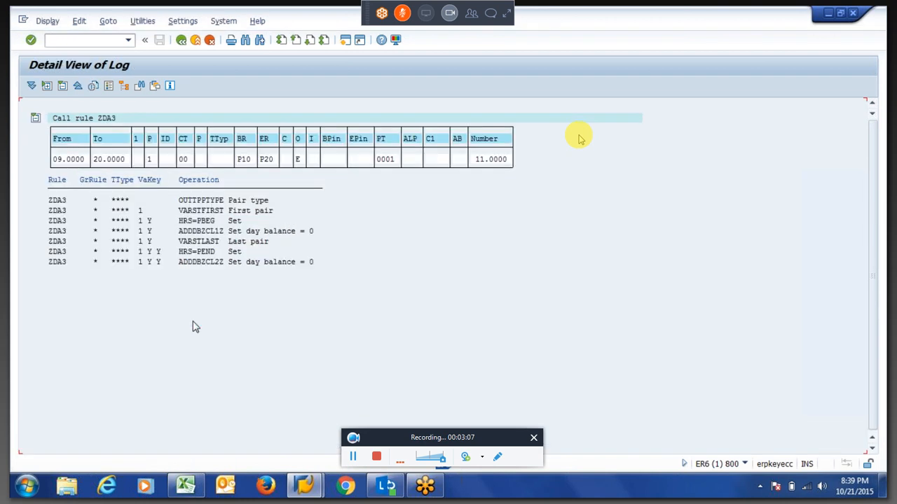
Highlight the P value, VARSTFIRST, HRS=PBEG, Number 11.0000 and ADDDBZCL1Z in ZDA3's log.
left_click(150, 160)
left_click_drag(178, 210, 227, 214)
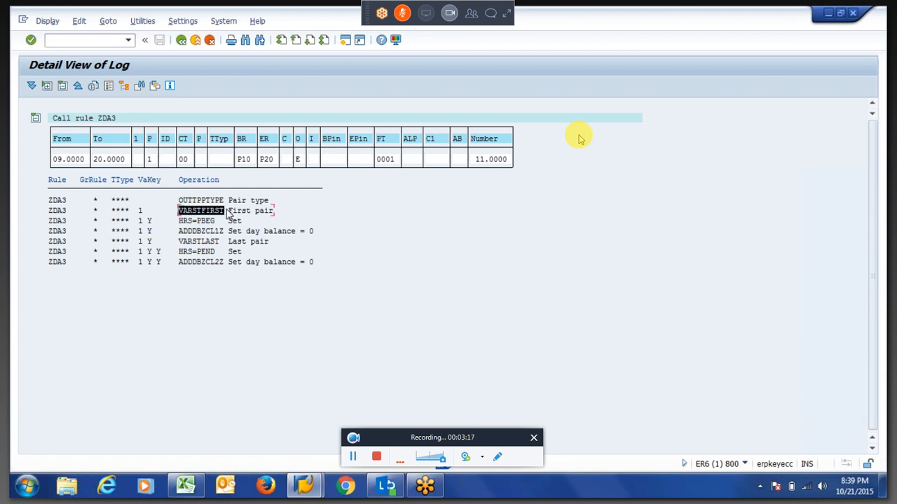
left_click_drag(165, 223, 228, 224)
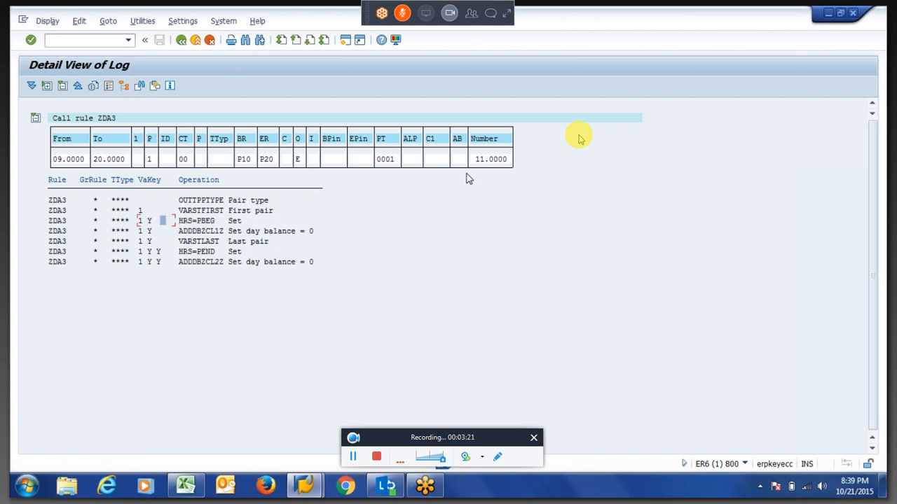
left_click_drag(475, 158, 520, 163)
mouse_move(197, 222)
left_mouse_down()
mouse_move(222, 224)
mouse_move(184, 234)
mouse_move(199, 237)
left_mouse_up()
left_click_drag(202, 236, 222, 239)
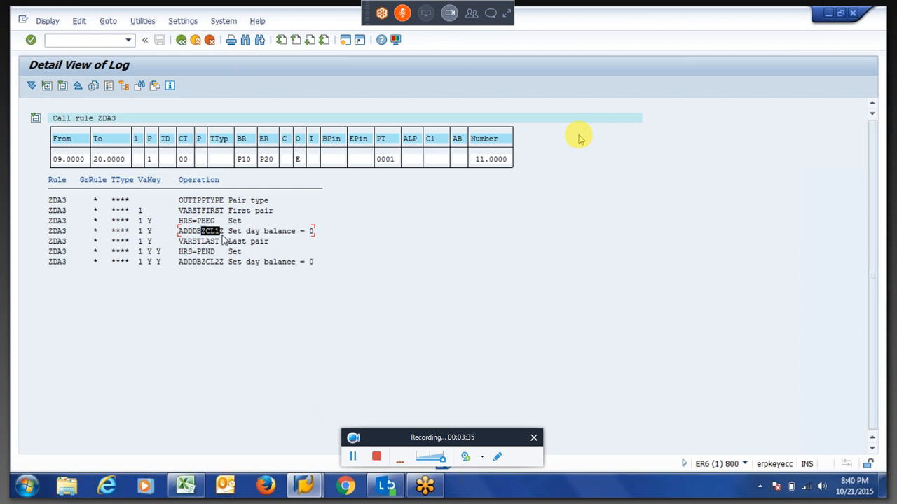
Highlight the VARSTLAST and ADDDBZCL2Z operations, then return to the log tree.
left_click_drag(179, 241, 215, 249)
left_click(223, 250)
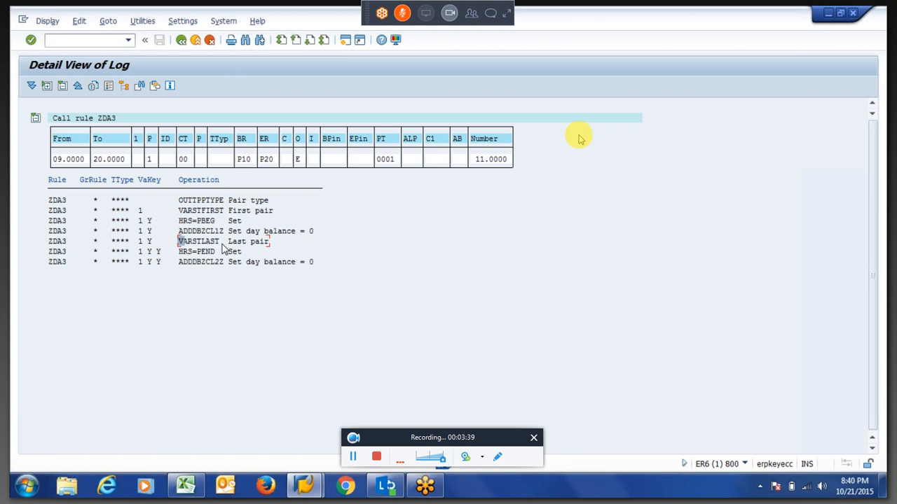
left_click(222, 245)
left_click_drag(176, 263, 220, 264)
left_click(223, 264)
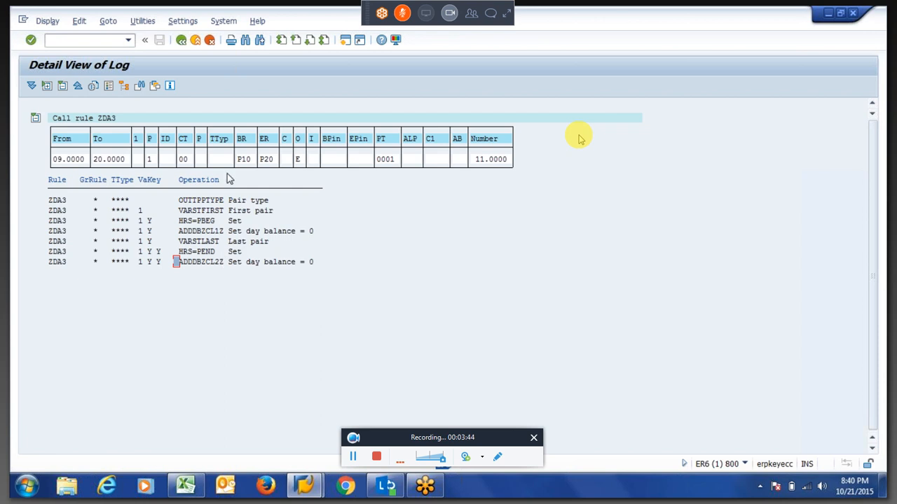
left_click(181, 41)
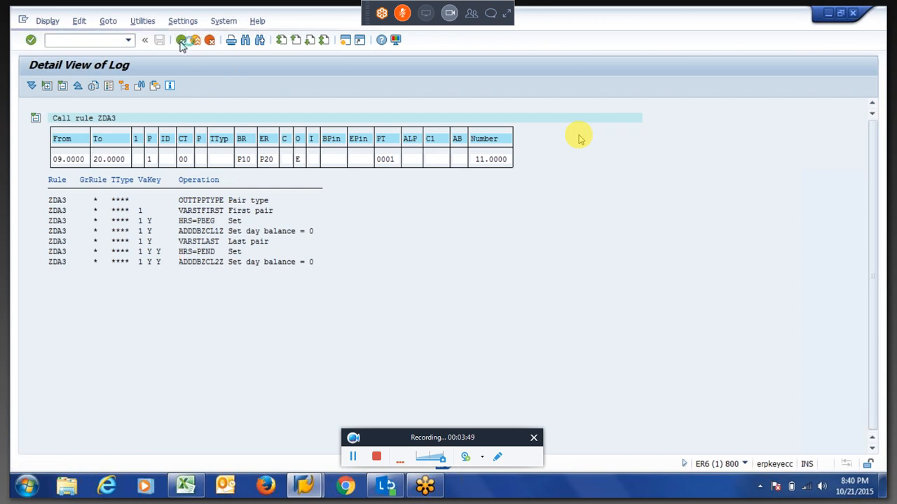
Expand ACTIC ZDA4's Processing and view the Call rule ZDA4 detail log, then go back.
left_click(119, 354)
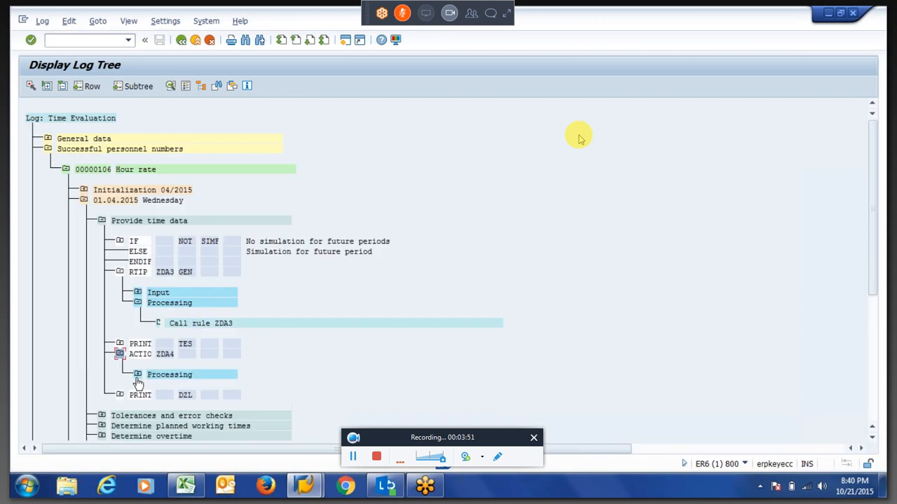
left_click(138, 376)
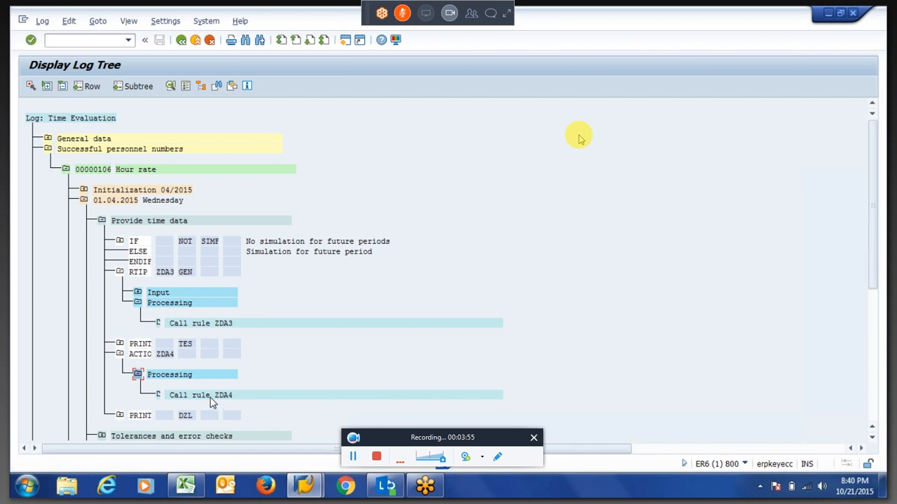
double_click(212, 396)
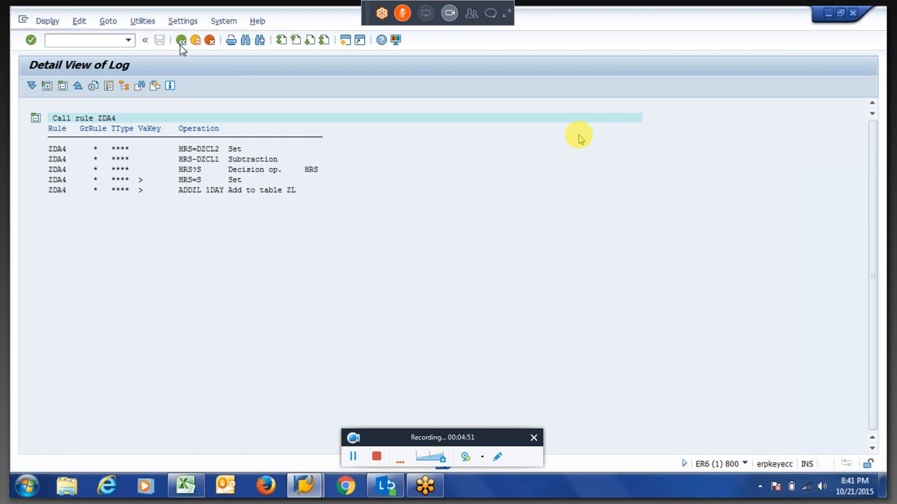
left_click(180, 41)
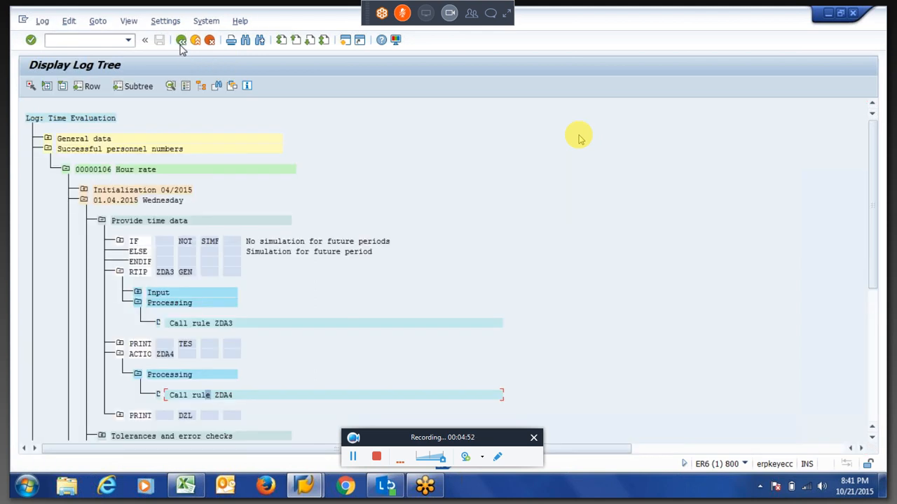
Collapse Provide time data and Wednesday 01.04.2015, and expand Tuesday 07.04.2015.
left_click(101, 221)
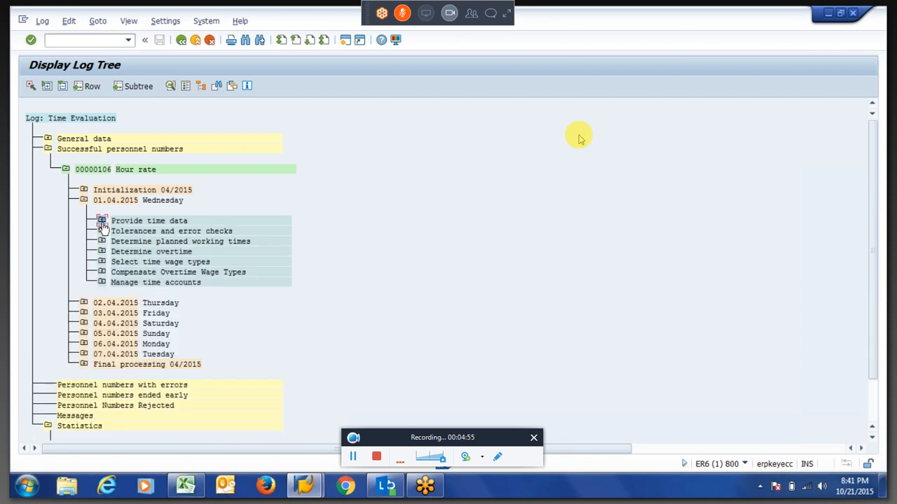
left_click(83, 201)
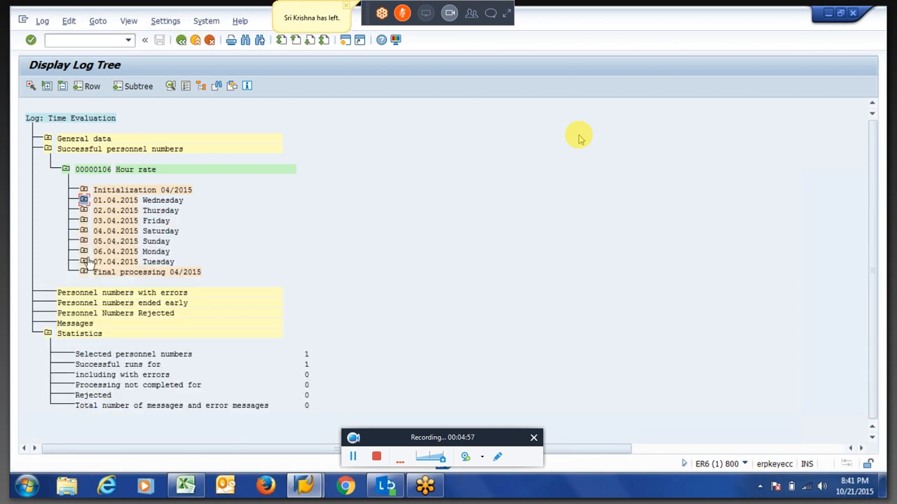
left_click(84, 261)
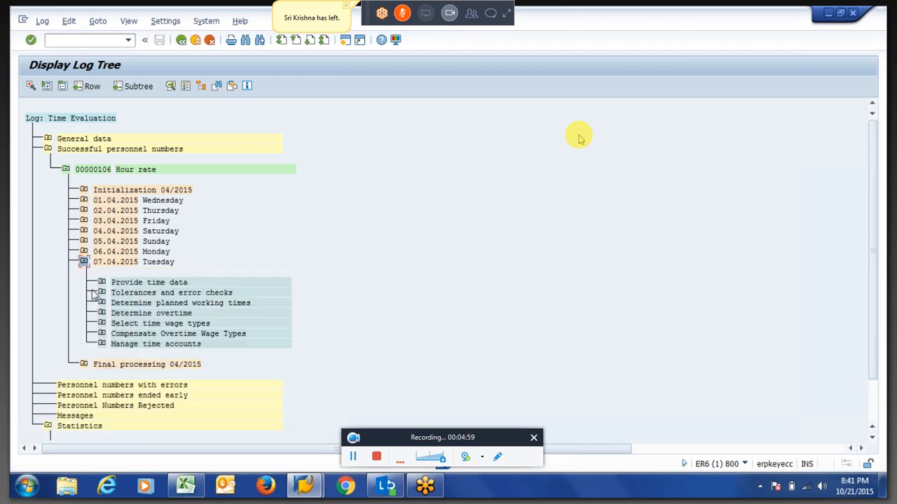
Open table ZL under 07.04.2015's Manage time accounts > CUMBT > Output.
left_click(102, 345)
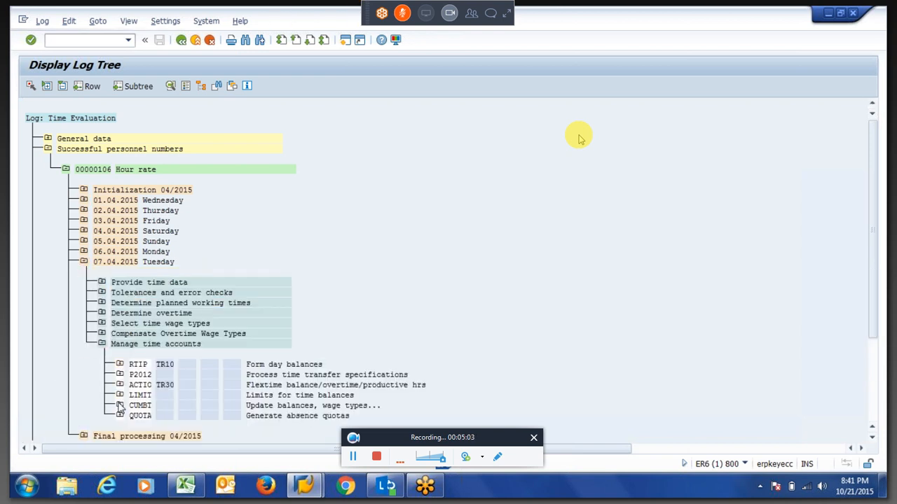
left_click(120, 405)
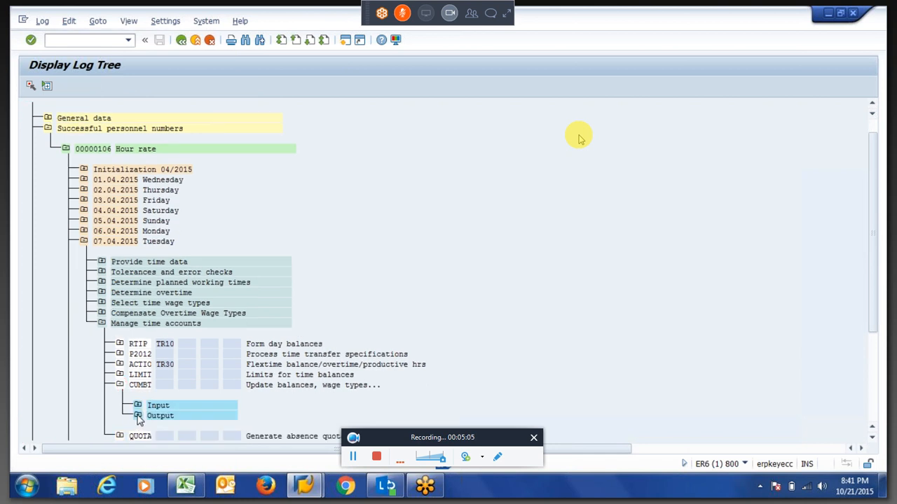
left_click(138, 419)
double_click(173, 395)
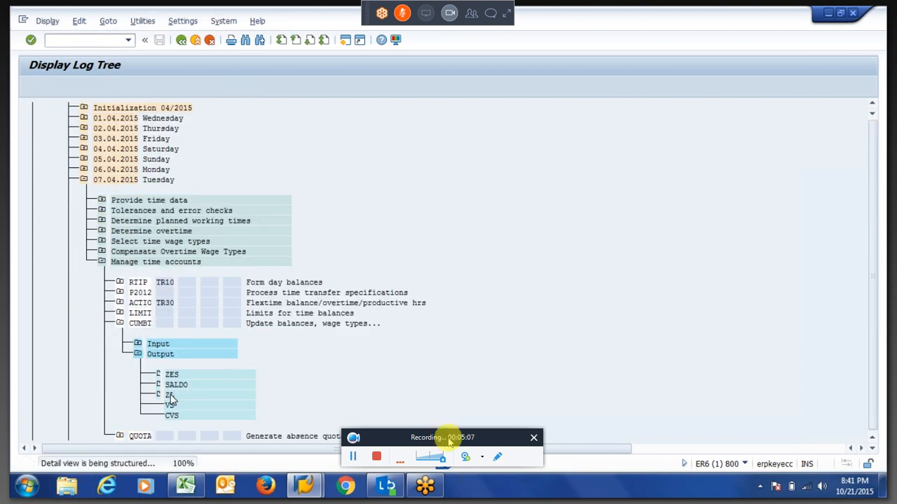
left_click_drag(448, 437, 492, 477)
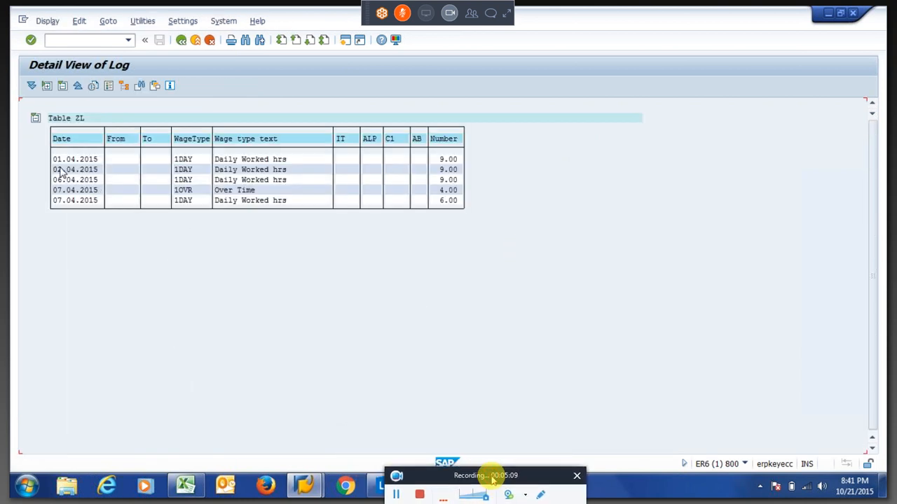
Review ZL's rows for 01.04, 02.04 and 06.04.2015, showing 9.00 Daily Worked hrs under 1DAY.
left_click_drag(52, 159, 133, 165)
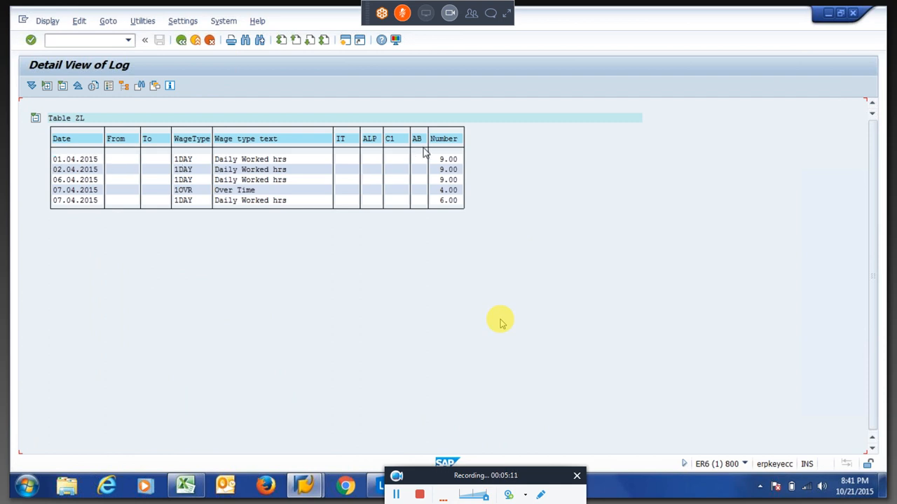
left_click_drag(435, 162, 456, 161)
left_click_drag(214, 159, 291, 171)
left_click(56, 171)
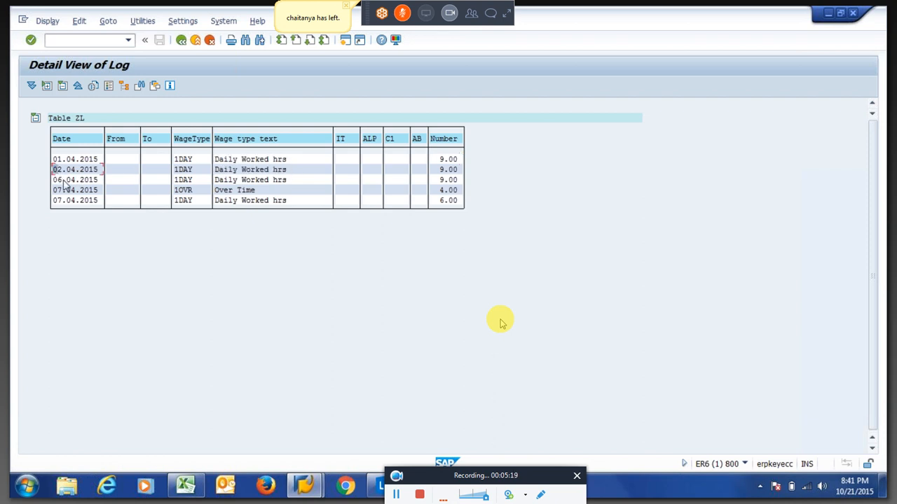
left_click(59, 180)
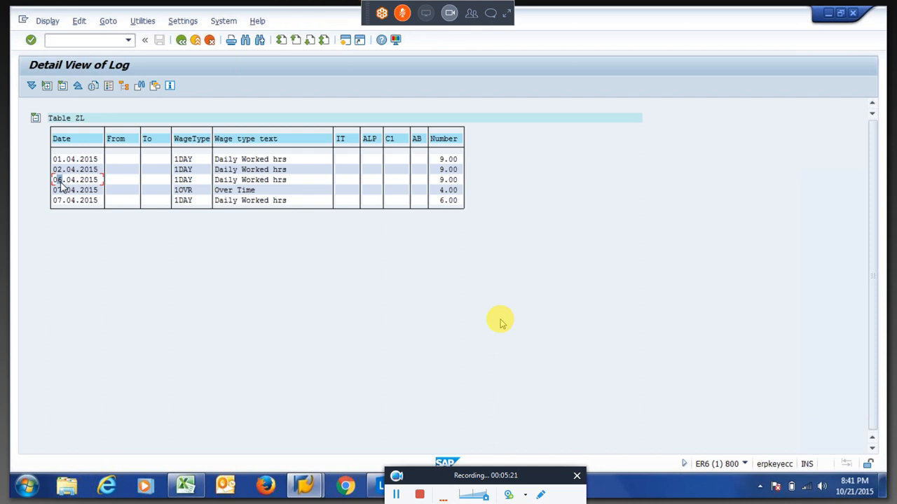
left_click(59, 173)
left_click(68, 179)
left_click(439, 159)
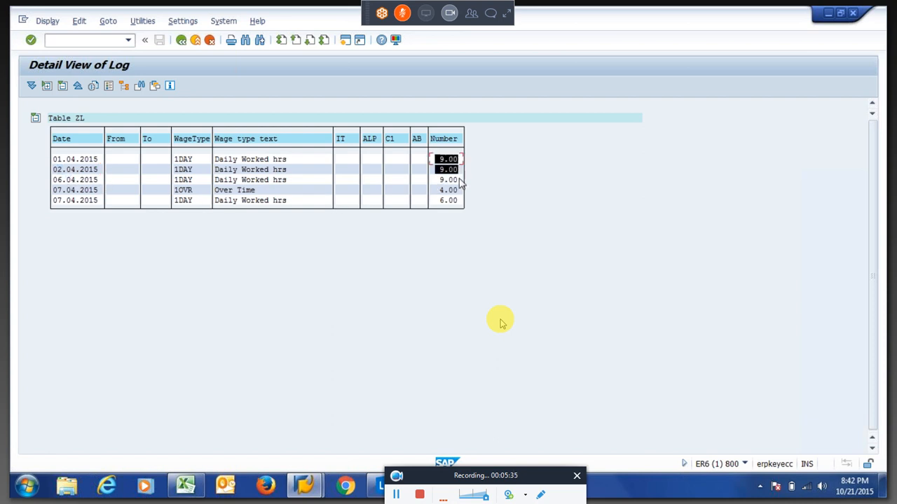
left_click(183, 161)
Point out wage types 1DAY and 1OVR, the 4.00 overtime and 6.00 hours, then go back.
left_click_drag(175, 160, 201, 188)
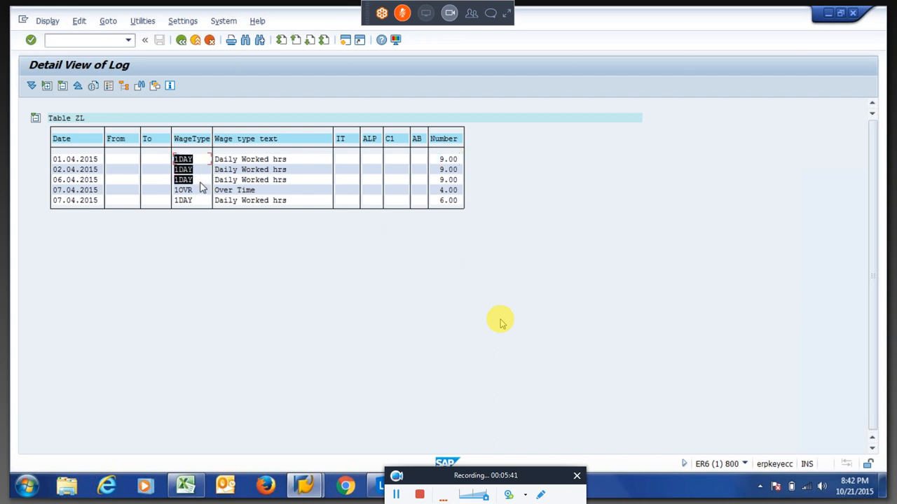
left_click(201, 184)
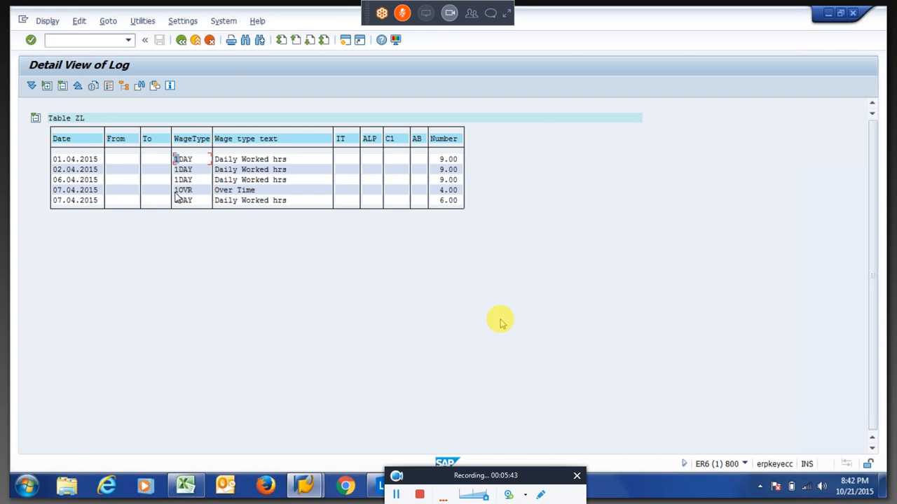
left_click_drag(174, 190, 201, 196)
left_click(202, 196)
left_click_drag(438, 191, 467, 194)
left_click(472, 192)
left_click(56, 203)
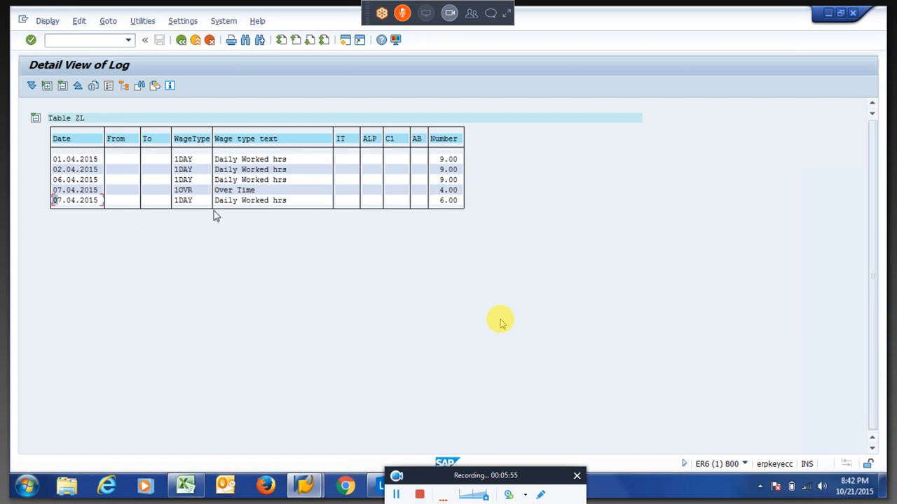
left_click(450, 201)
left_click(182, 44)
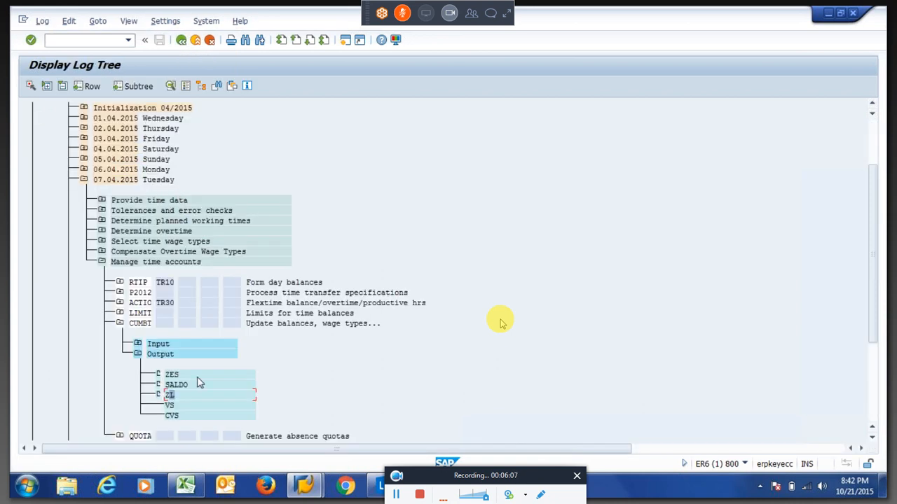
Open table SALDO to check the 44.00 hours balance, then return to the tree.
double_click(179, 385)
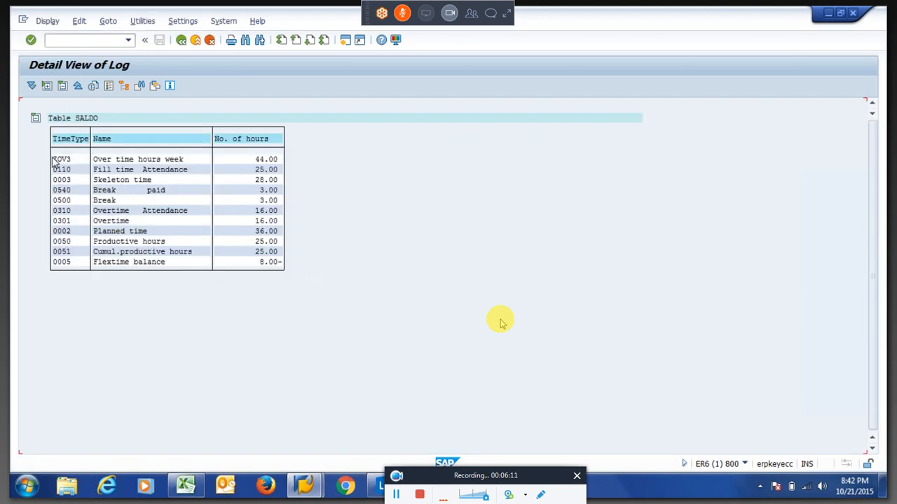
left_click_drag(251, 161, 289, 162)
left_click(181, 40)
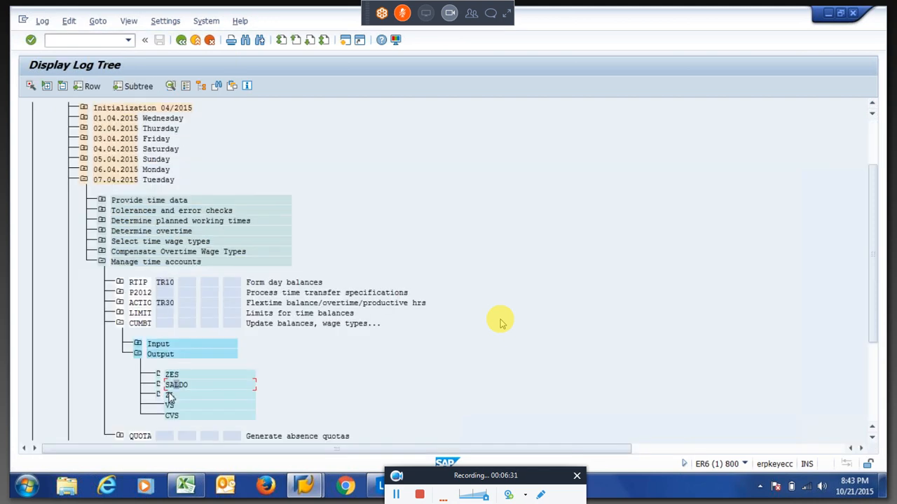
Reopen table ZL to mark the 1OVR and 1DAY wage types, then exit to the selection screen.
double_click(168, 397)
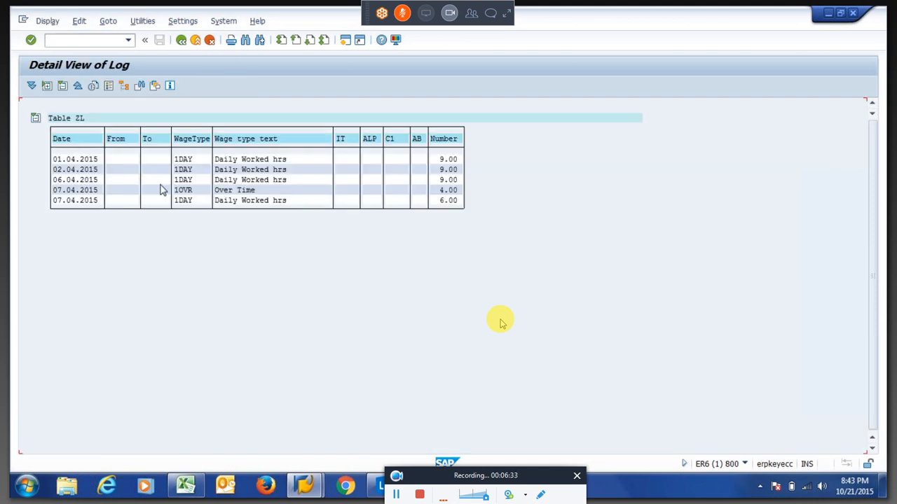
left_click(181, 192)
left_click_drag(176, 159, 195, 161)
left_click(181, 40)
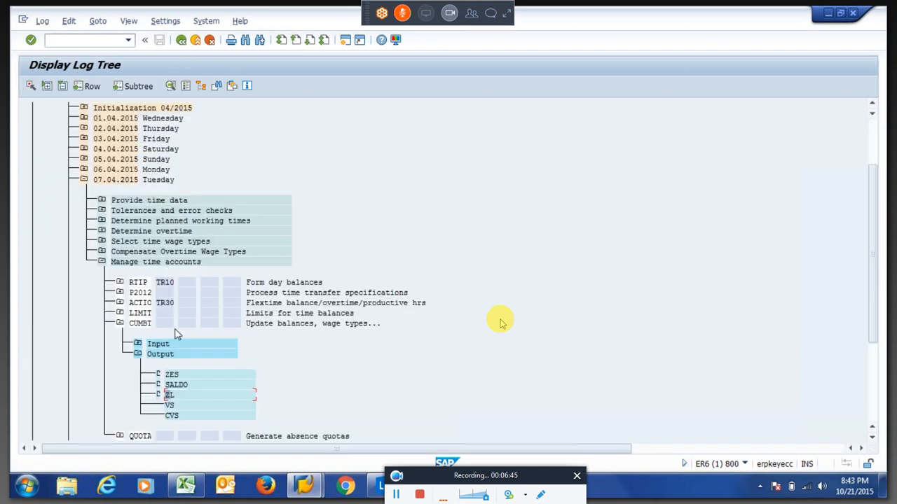
key("F3")
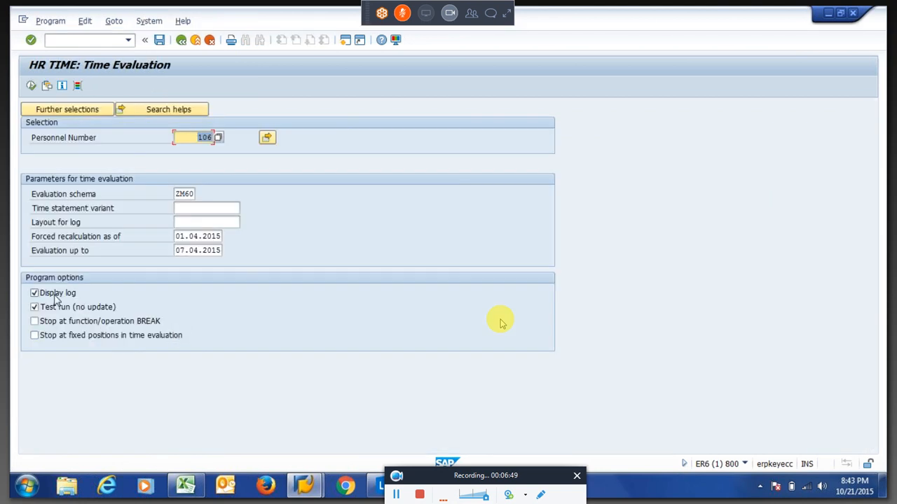
Rerun time evaluation with log display and test run off, then exit to SAP Easy Access.
left_click(56, 295)
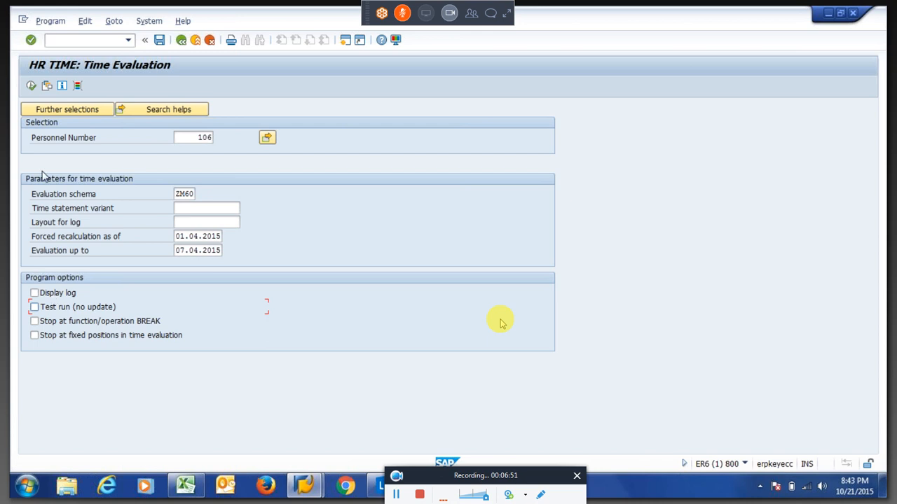
left_click(31, 85)
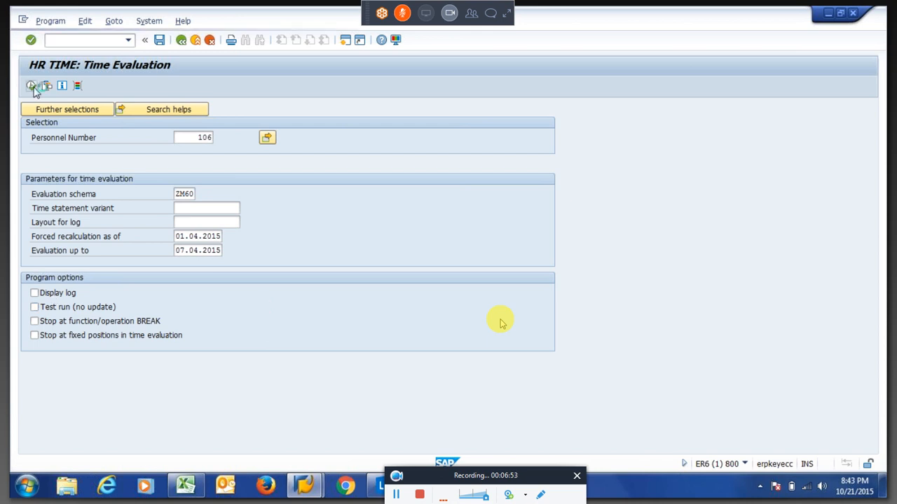
left_click(182, 42)
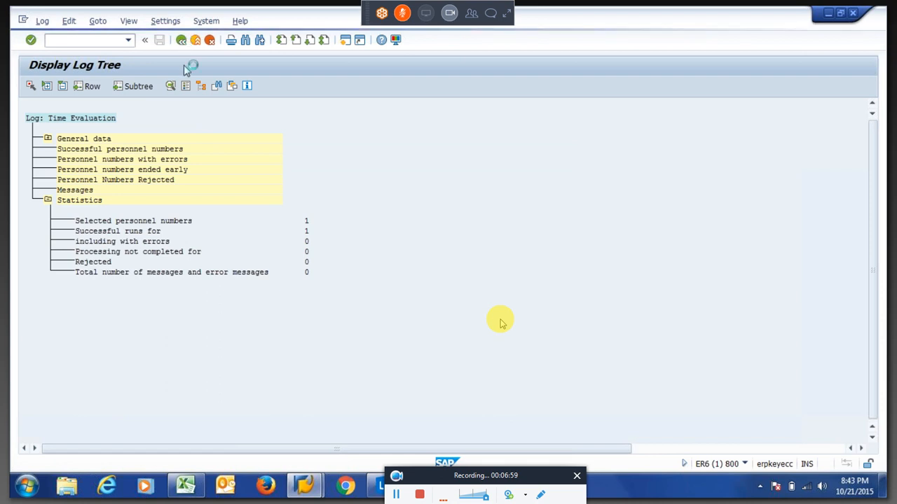
key("Return")
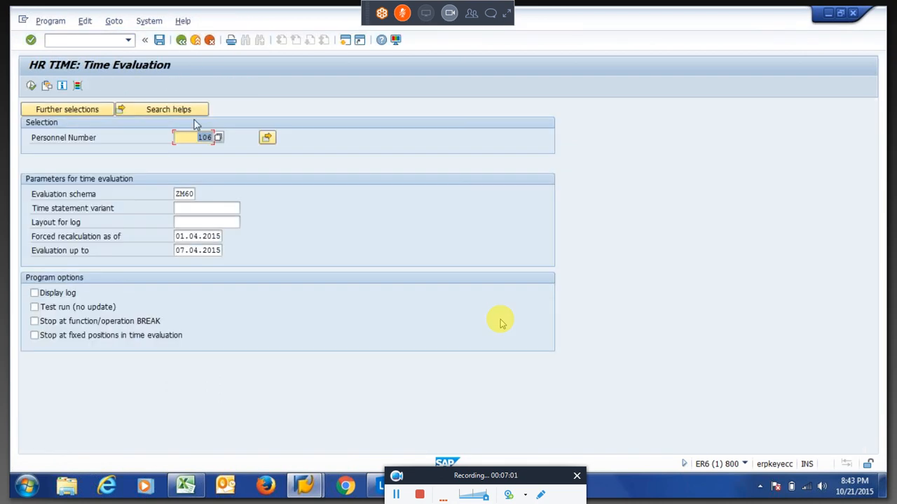
key("F8")
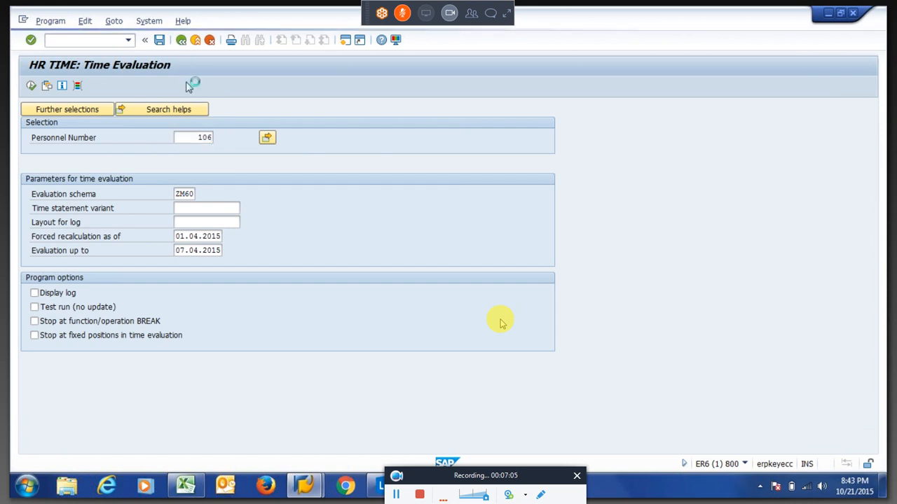
left_click(108, 124)
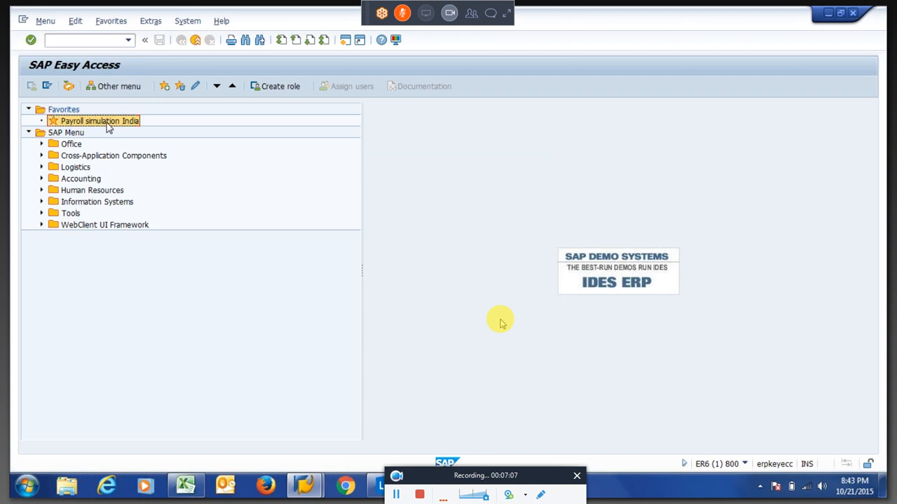
Launch Payroll simulation India with payroll area 1N and schema 6N00.
double_click(108, 123)
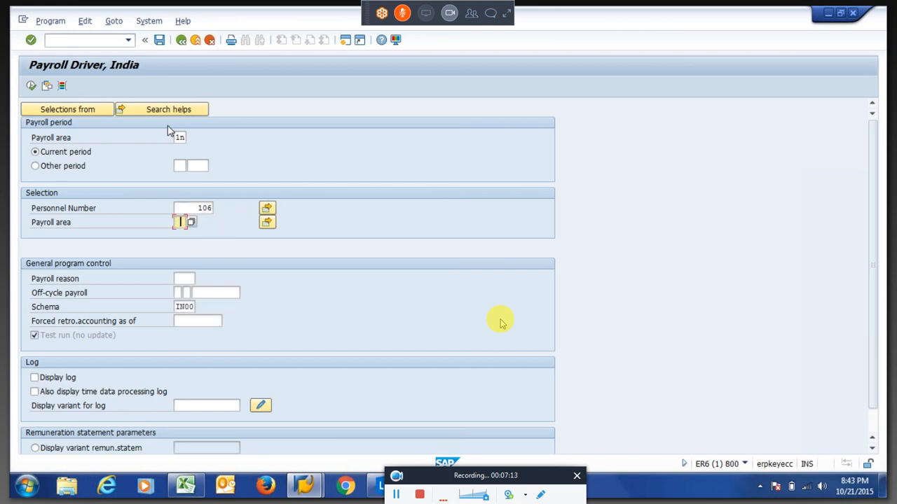
type("1n")
key("Tab")
key("Tab")
key("Tab")
key("Tab")
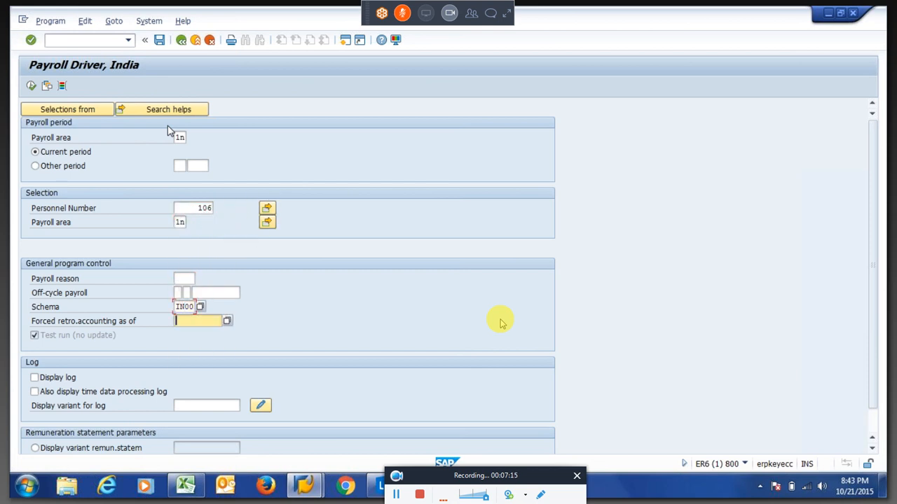
key("shift+Tab")
key("BackSpace")
key("Down")
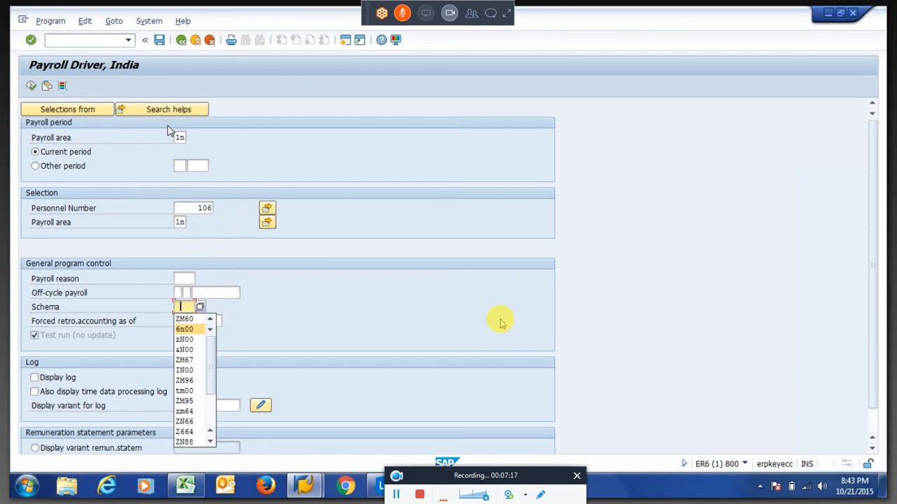
key("Return")
Turn on the payroll log display and set remuneration statement variant HI01.
key("Tab")
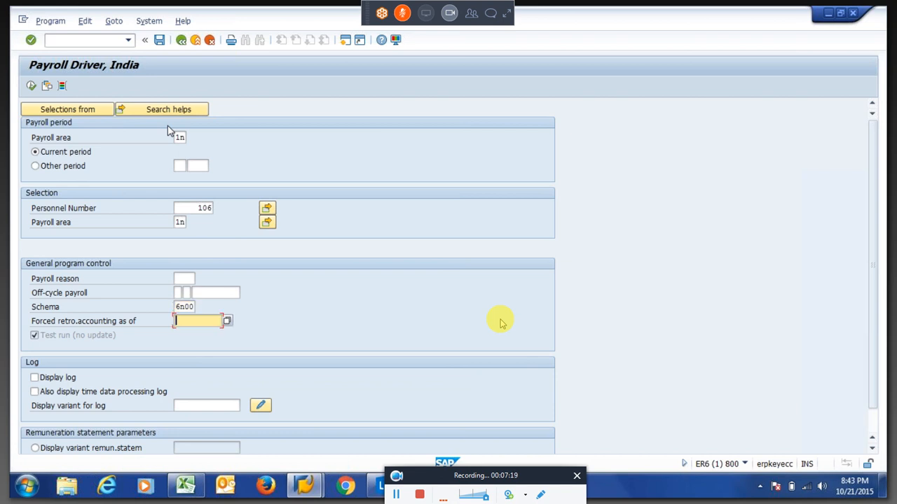
key("Tab")
key("space")
key("Tab")
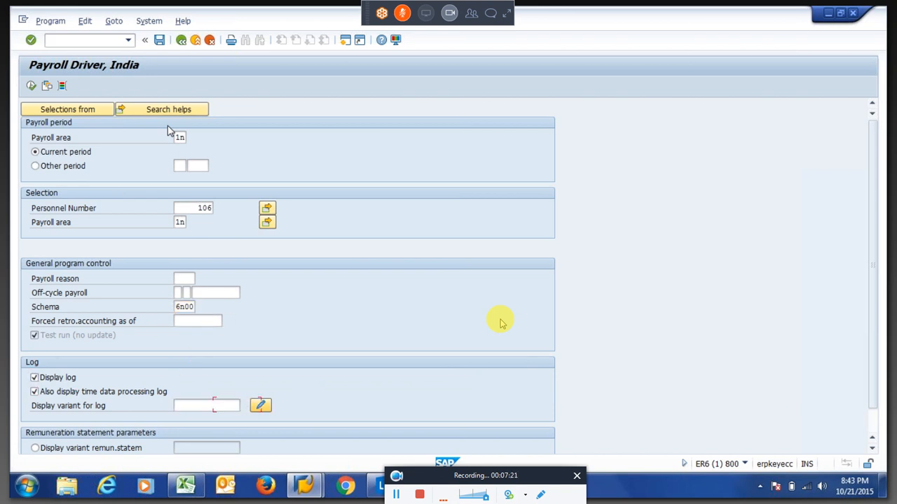
key("Tab")
key("Up")
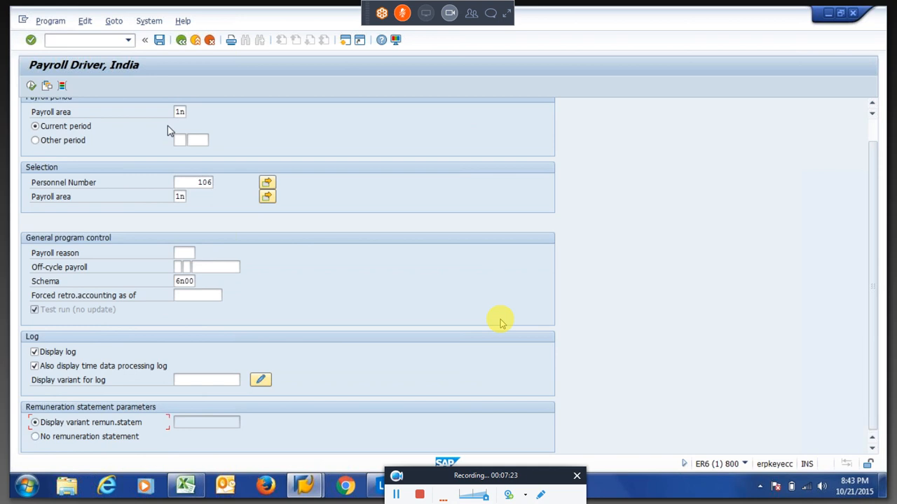
key("Tab")
type("HI01")
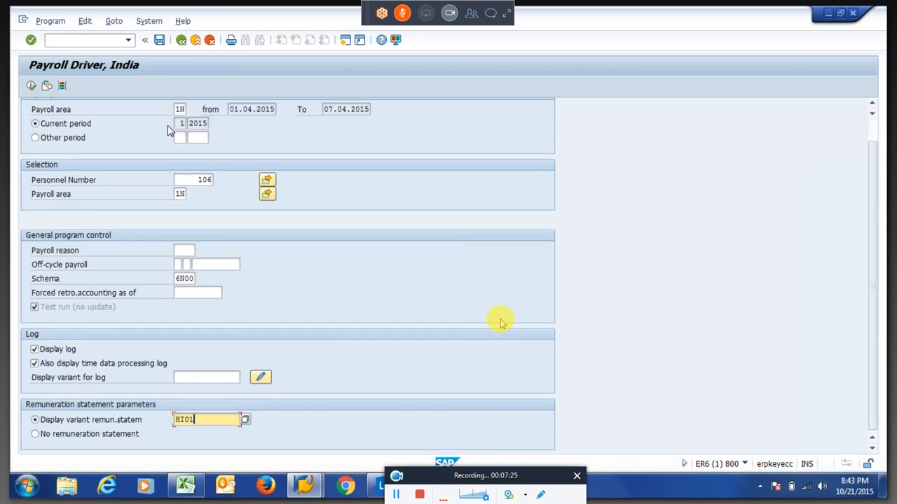
key("F8")
Check the payroll period ending 07.04.2015 and run the simulation.
left_click(224, 111)
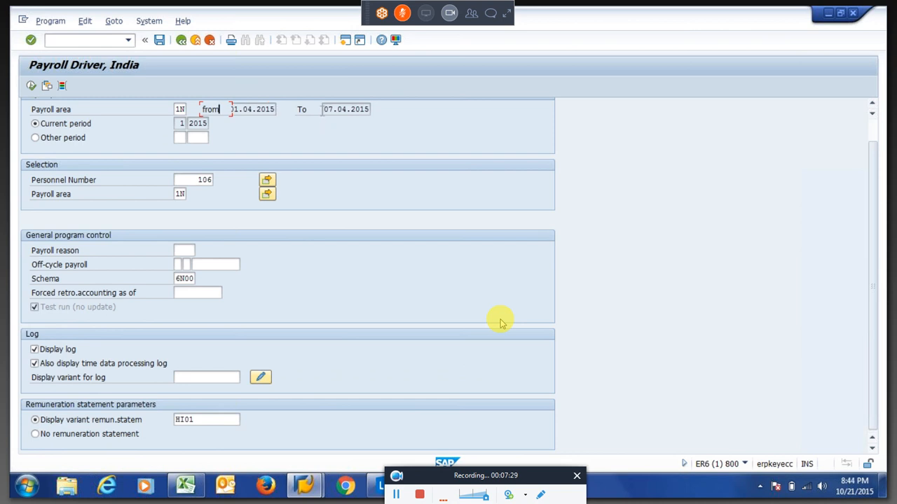
left_click_drag(323, 110, 374, 110)
left_click(31, 86)
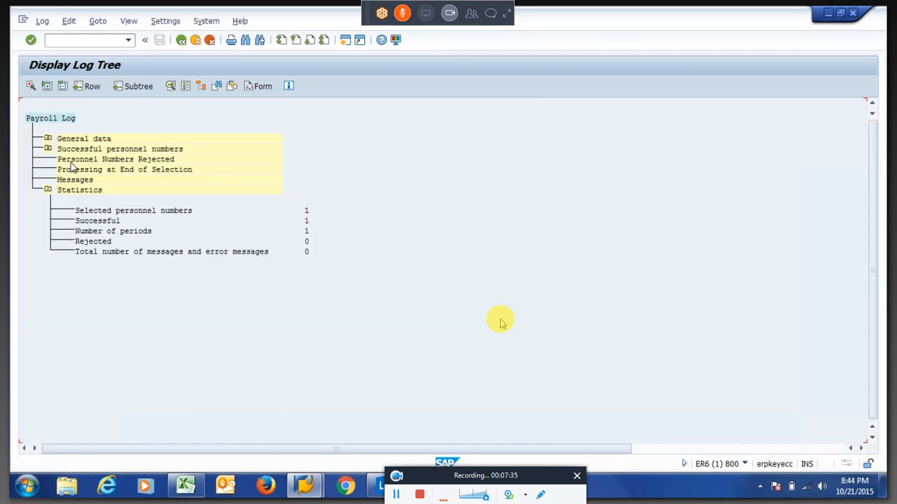
Expand the log tree for period 01/2015 down to X013's output and open table IT.
left_click(48, 149)
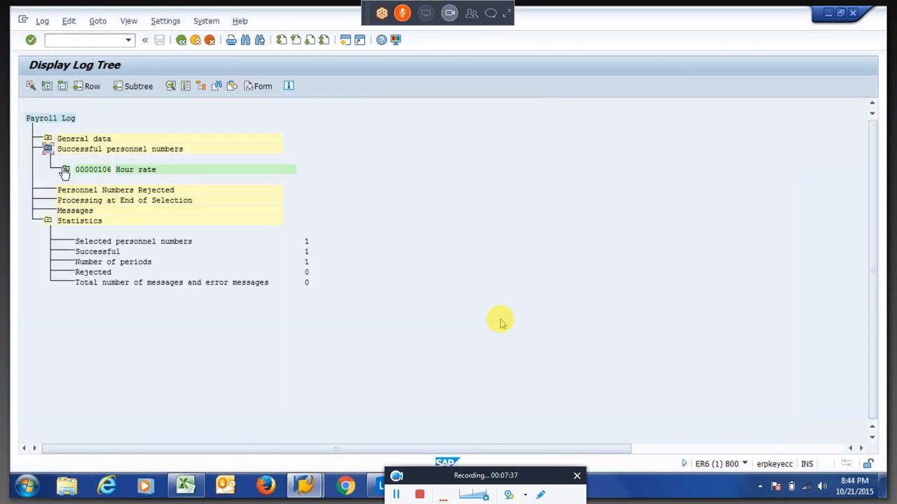
left_click(66, 169)
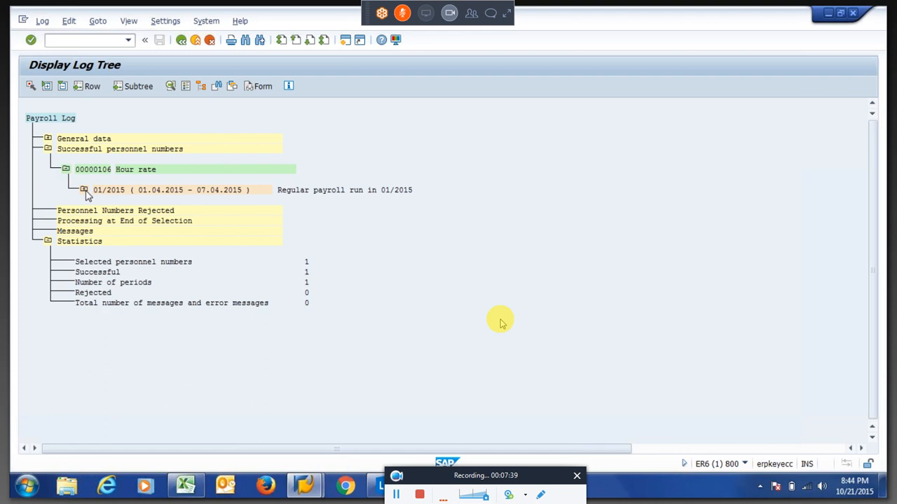
left_click(84, 192)
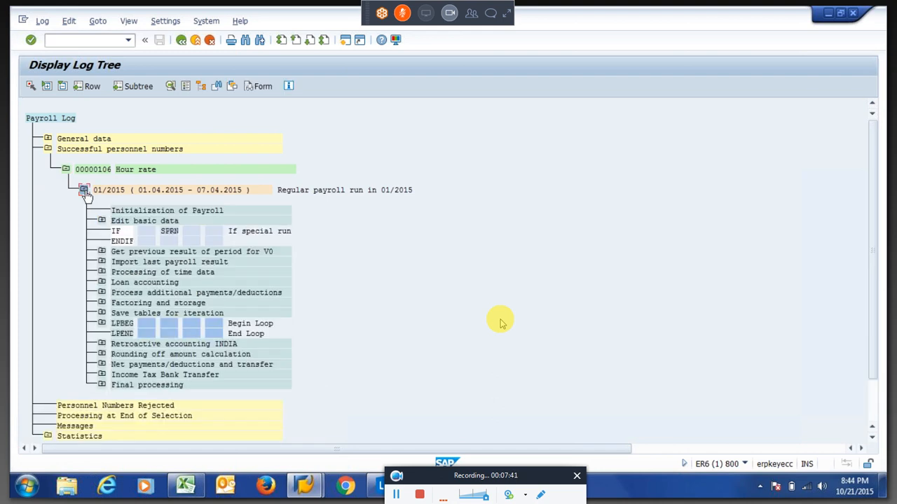
left_click(102, 273)
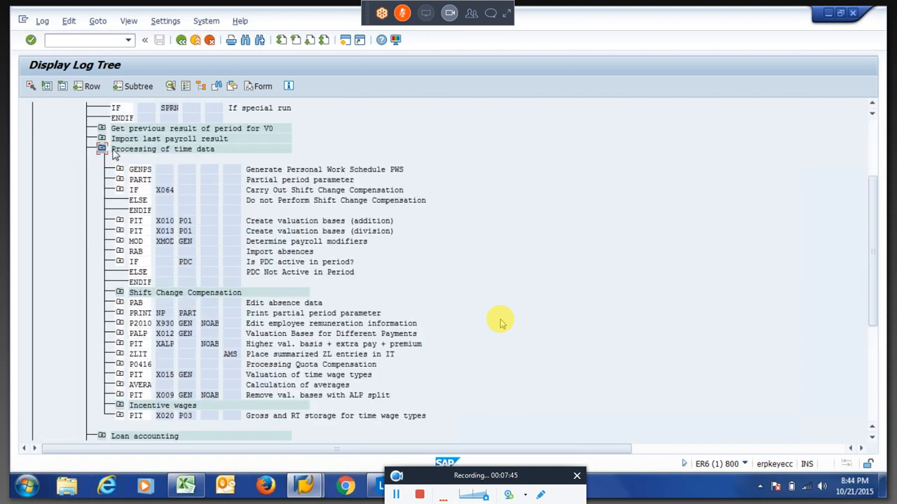
left_click_drag(113, 150, 220, 155)
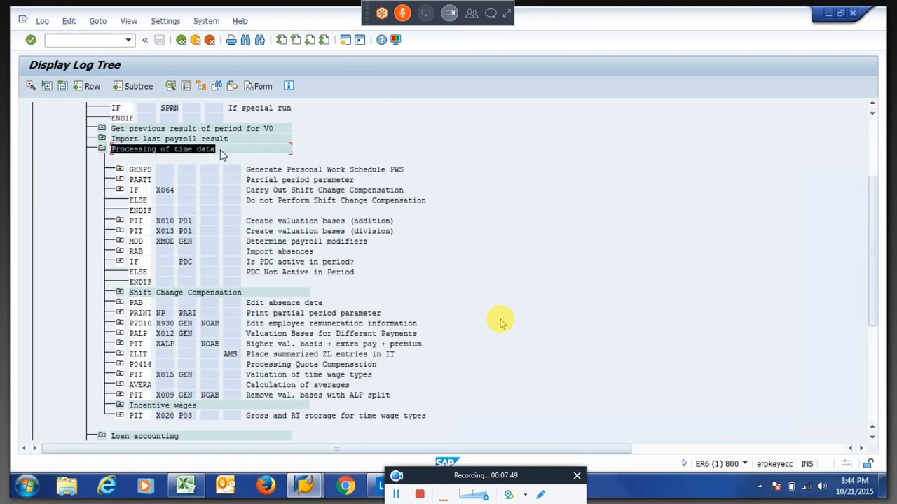
left_click(220, 149)
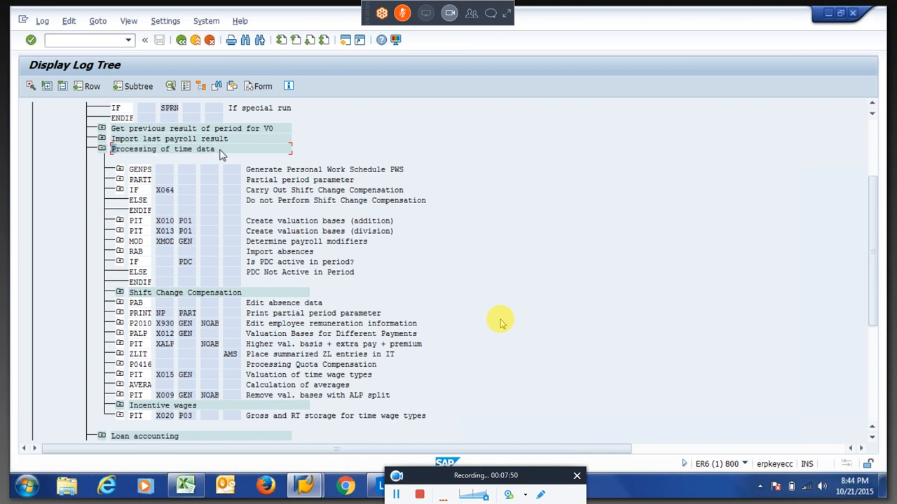
left_click(121, 221)
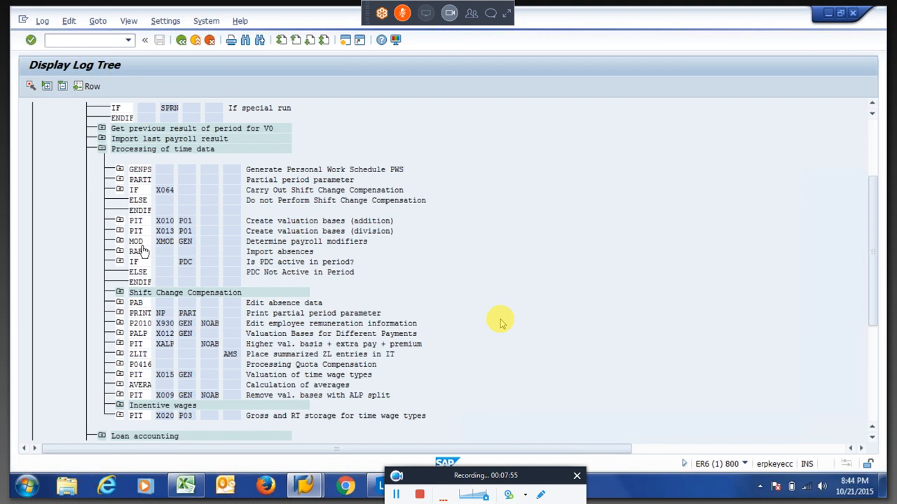
left_click(119, 284)
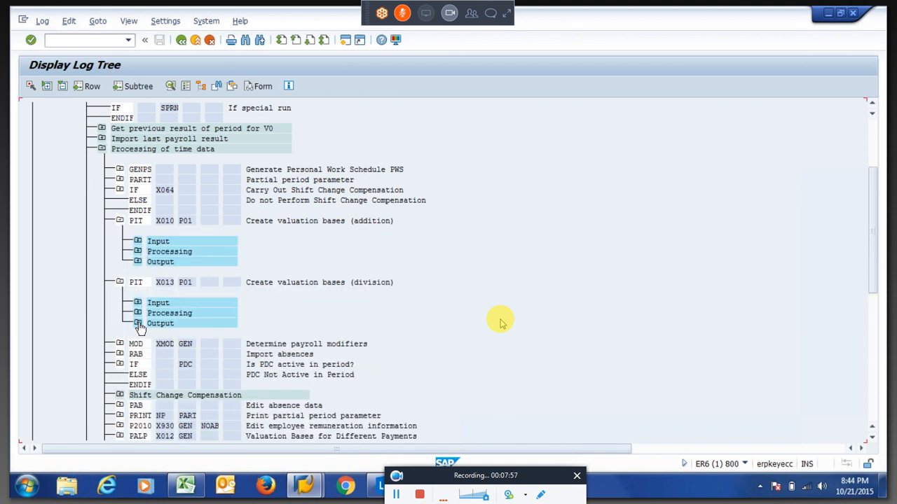
left_click(138, 324)
double_click(170, 346)
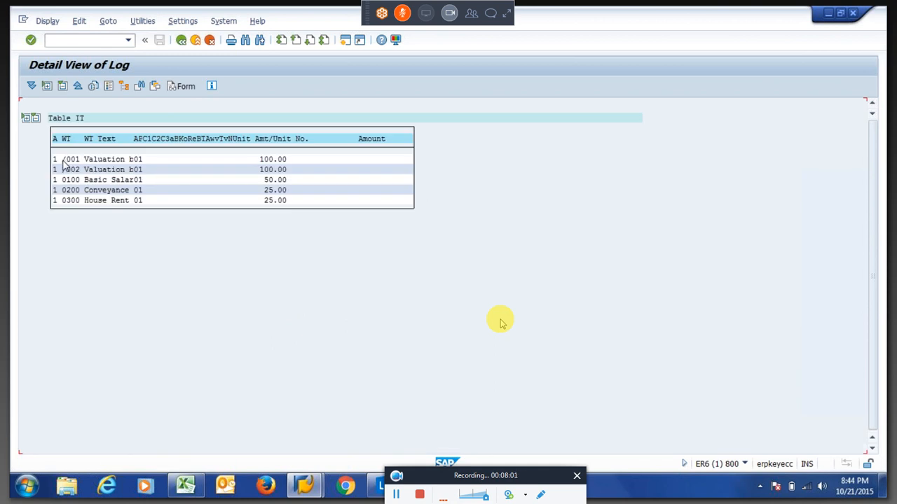
Mark the /001 and /002 100.00 amounts and Basic 50.00 in table IT, then go back.
left_click(63, 159)
left_click(65, 169)
left_click_drag(257, 159, 297, 172)
key("ctrl+c")
left_click_drag(259, 180, 295, 204)
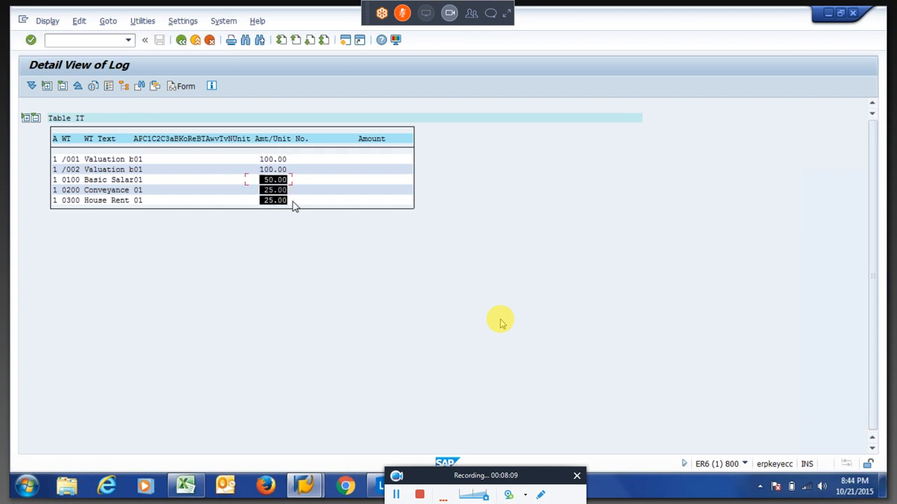
key("ctrl+c")
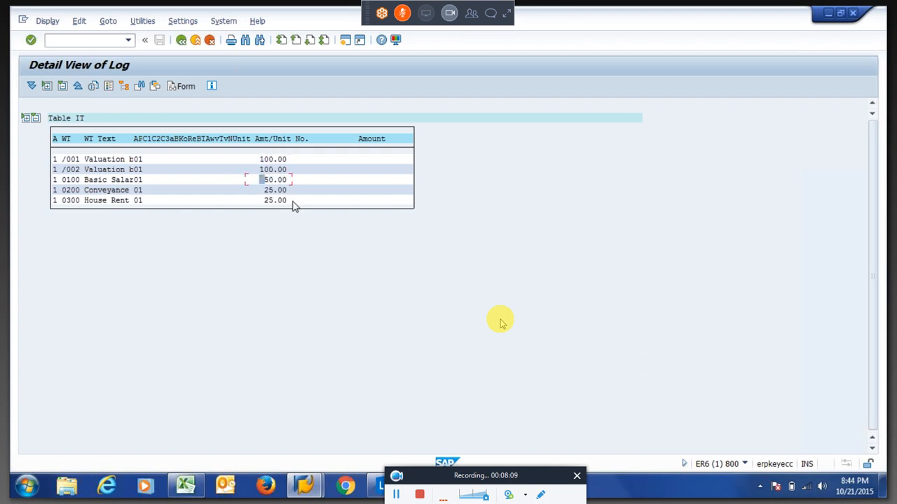
left_click(180, 40)
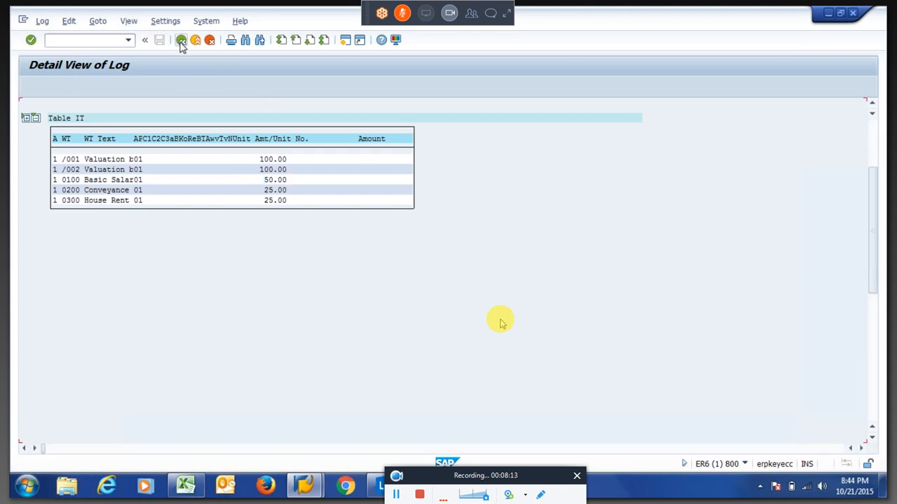
left_click(181, 40)
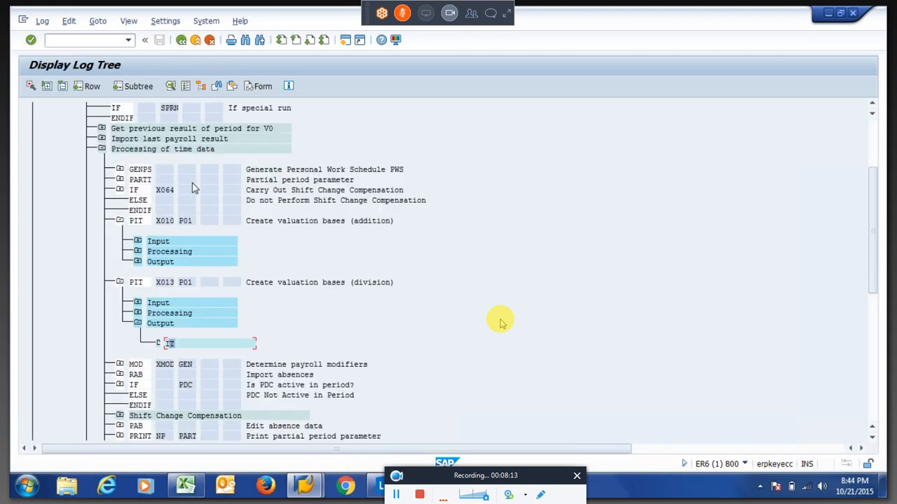
Open X010's log detail for 0100 Basic Salary, noting VWTCL 01, valuation key 3 and bases /001, /002.
left_click(138, 252)
double_click(207, 276)
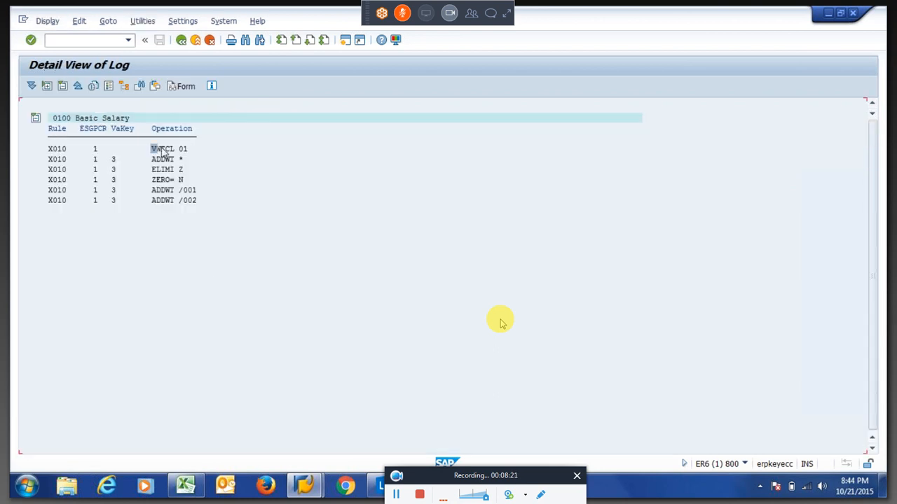
left_click_drag(152, 146, 203, 156)
key("ctrl+c")
left_click_drag(179, 148, 187, 149)
left_click_drag(111, 160, 115, 161)
left_click_drag(178, 192, 202, 201)
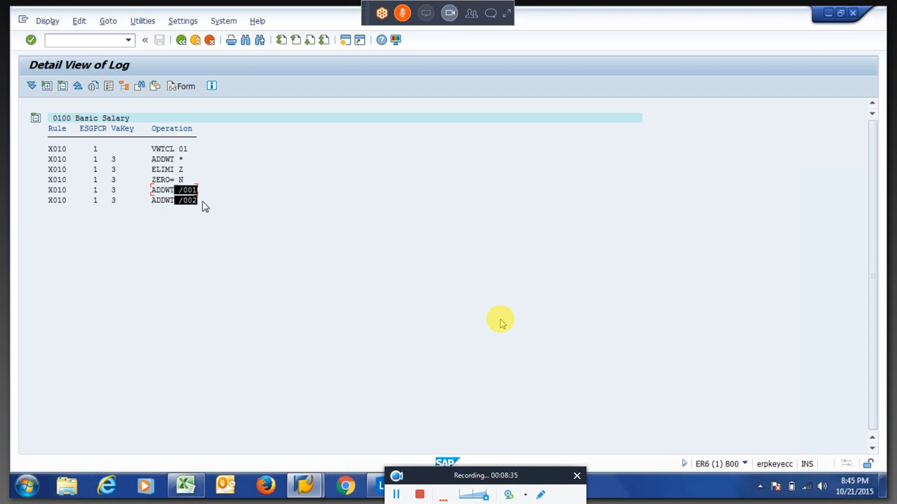
left_click_drag(202, 201, 201, 203)
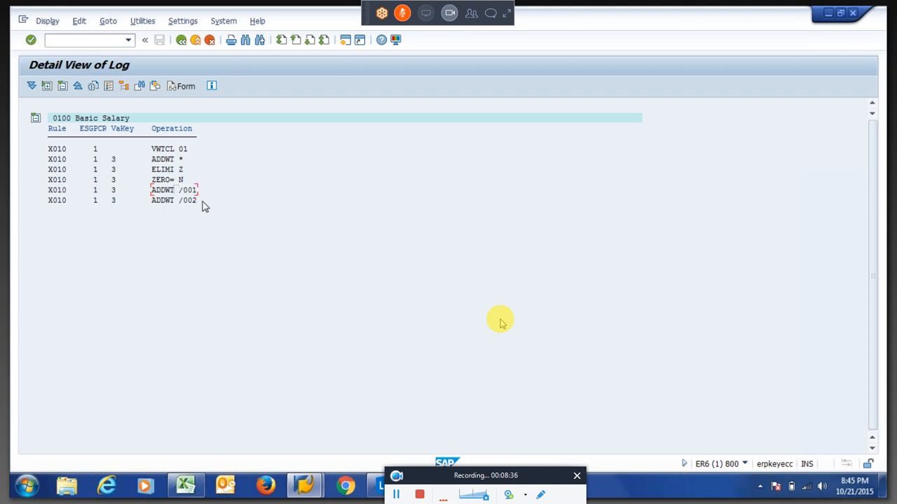
Back in the log tree, expand X010's Output and open its IT table.
left_click(181, 42)
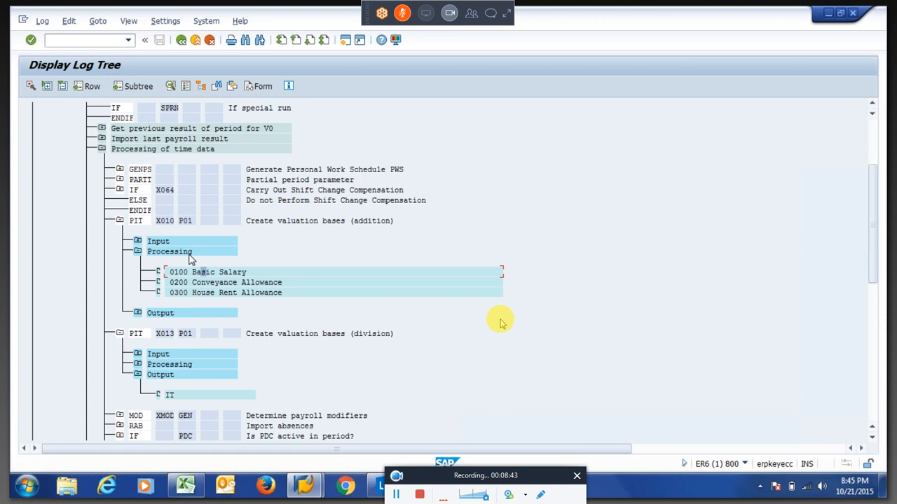
left_click(138, 314)
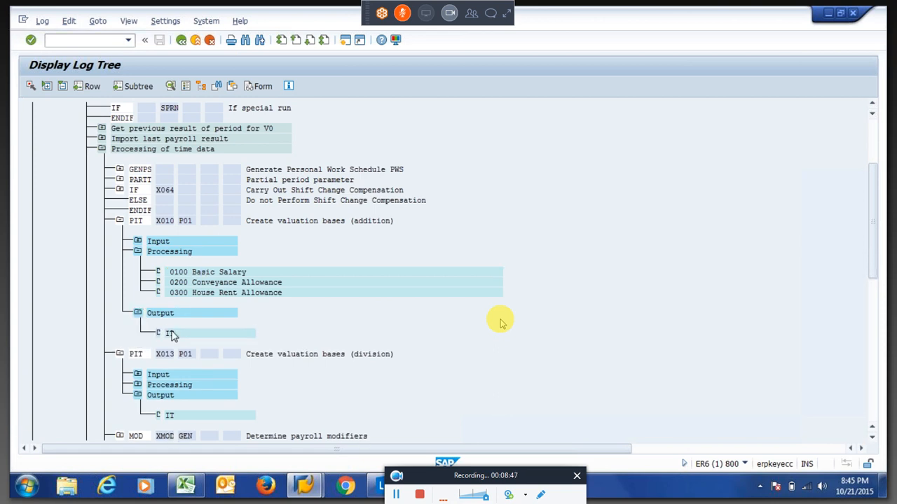
double_click(224, 333)
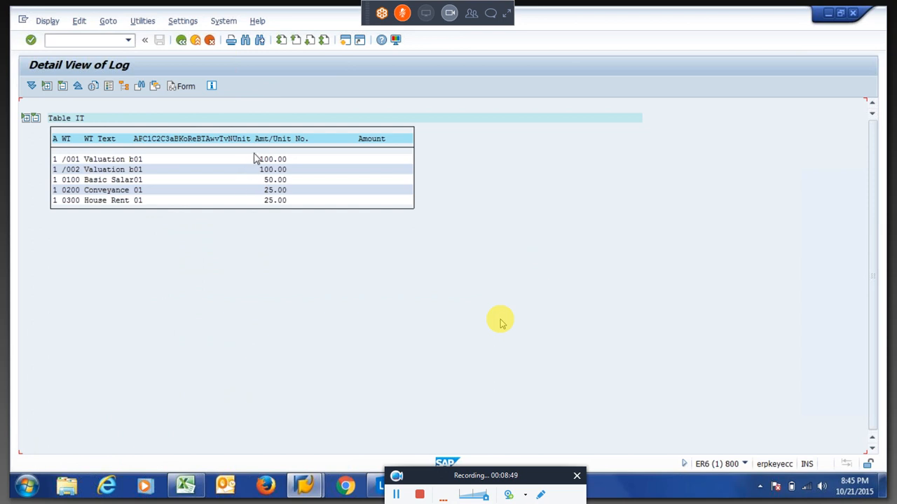
Compare table IT's /001 and /002 amounts of 100.00 with 0100's 50.00 and 0300's 25.00.
left_click_drag(259, 181, 291, 200)
left_click(270, 188)
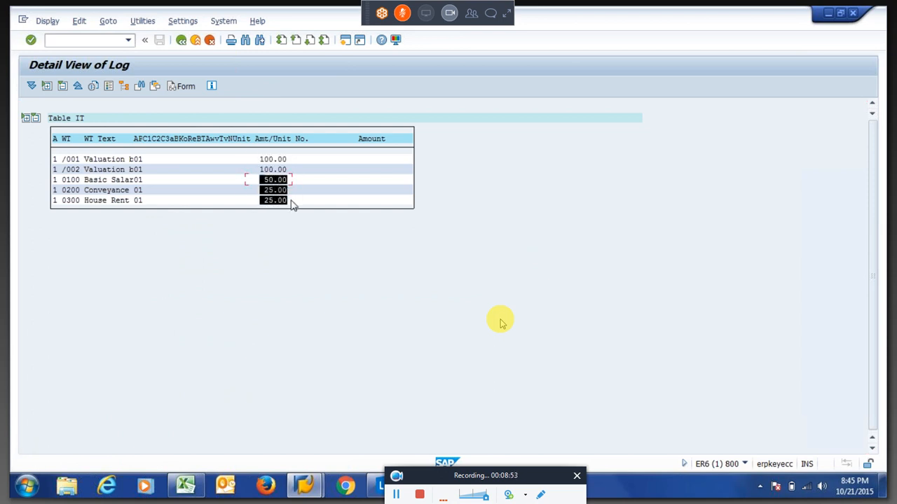
left_click(260, 168)
left_click_drag(255, 157, 288, 171)
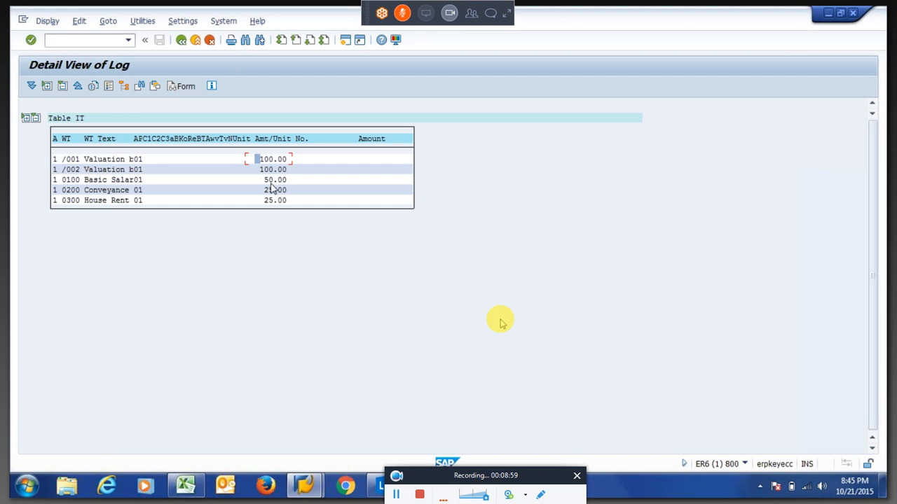
left_click(123, 161)
left_click(253, 161)
left_click_drag(252, 161, 294, 163)
left_click_drag(254, 161, 294, 162)
left_click(257, 169)
left_click(264, 181)
left_click_drag(261, 203, 296, 204)
left_click(296, 203)
left_click_drag(251, 169, 292, 175)
left_click(290, 171)
Open a new SAP session and enter transaction sm37.
left_click(344, 41)
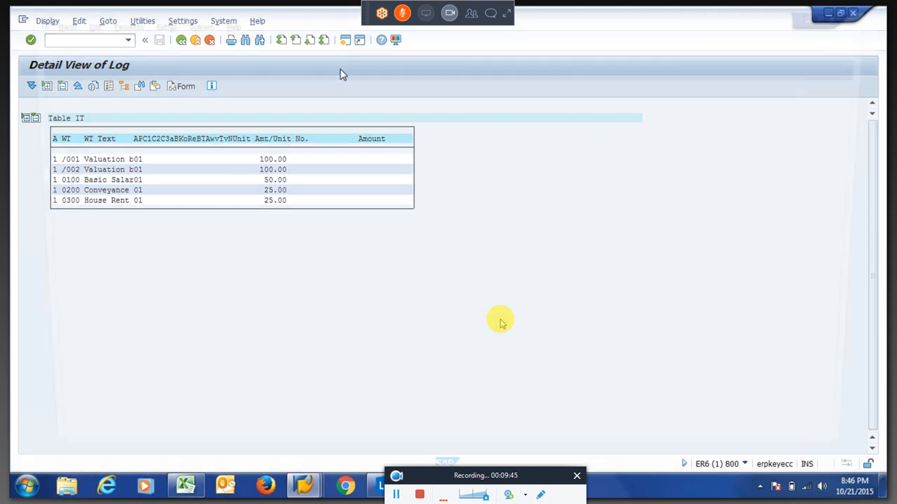
type("sm37")
key("Return")
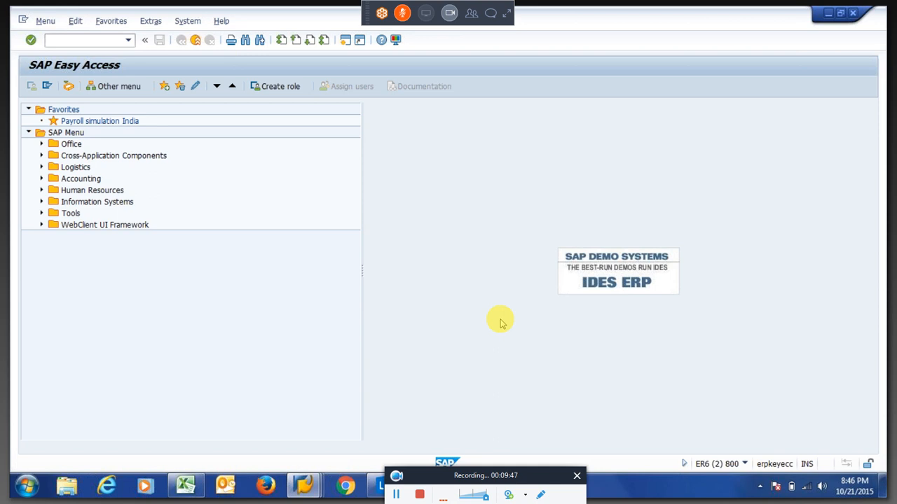
Pick V_512W_D from the table view history and open it for maintenance.
key("Down")
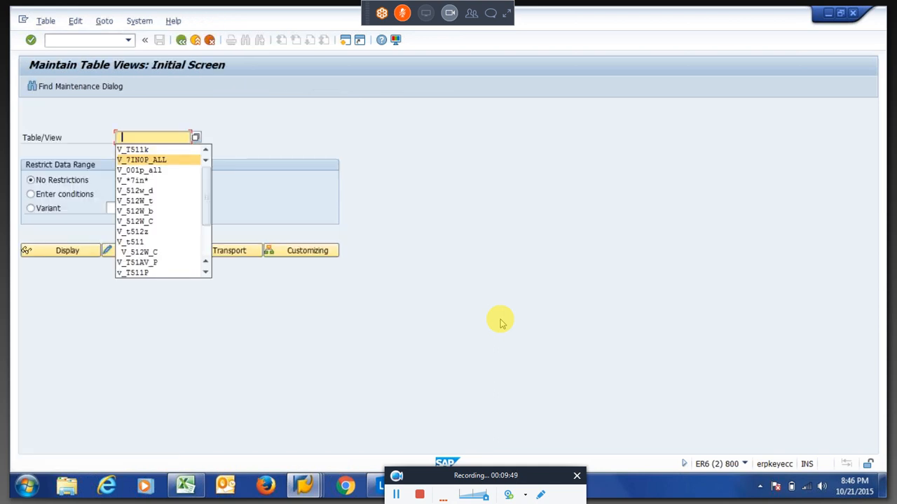
key("Down")
key("Down")
key("Down")
key("Down")
key("Down")
key("Up")
key("Up")
key("Return")
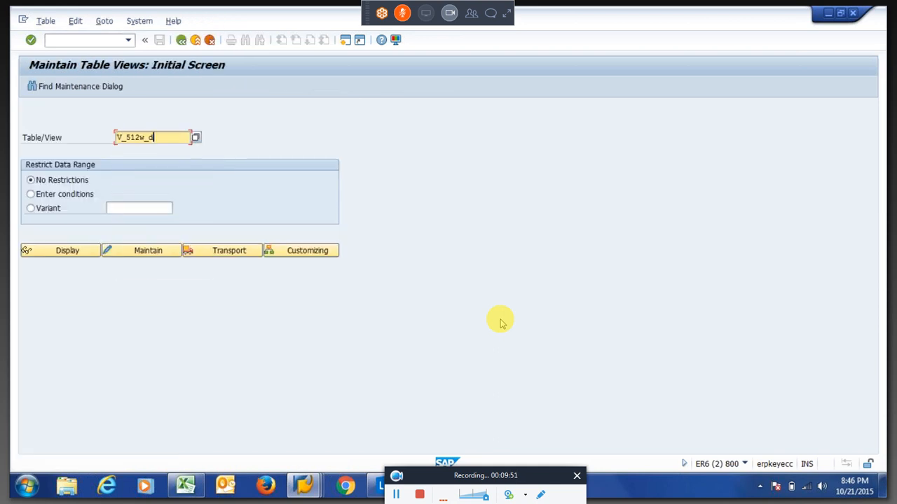
left_click(146, 252)
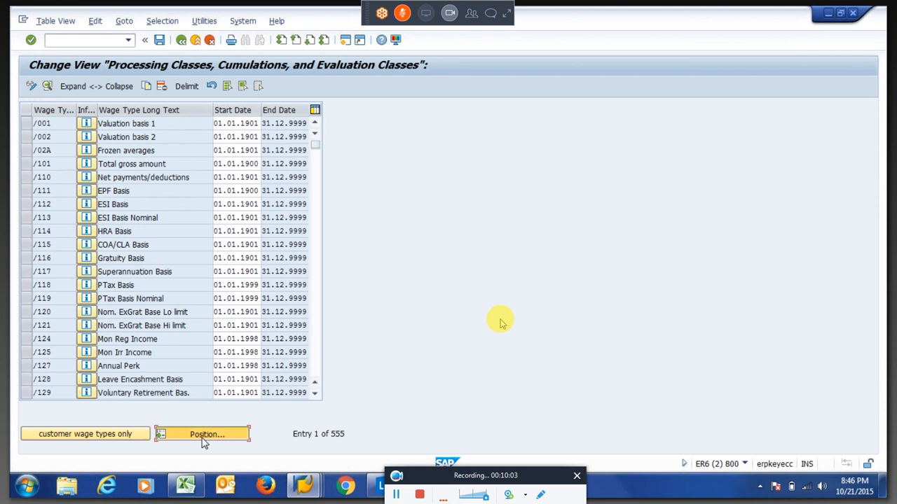
Position the list at wage type 0100, select 0100, 0200 and 0300, and show their details.
left_click(204, 435)
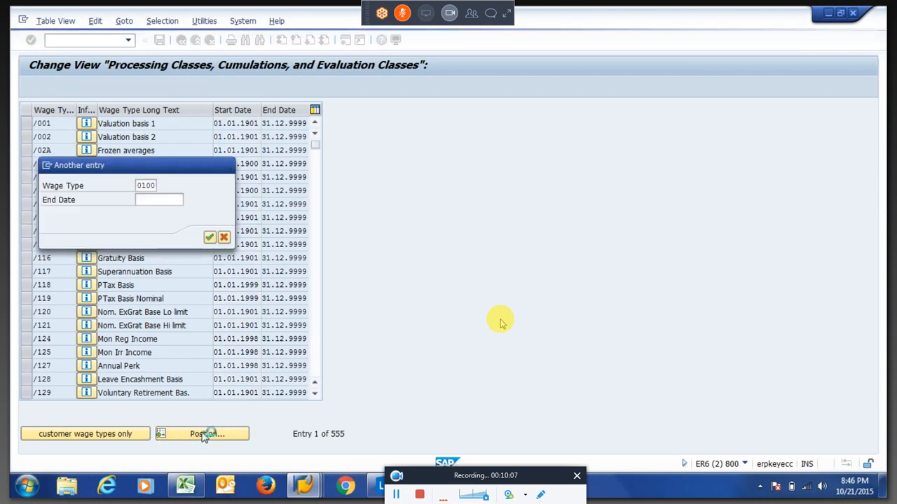
key("Return")
left_click(26, 123)
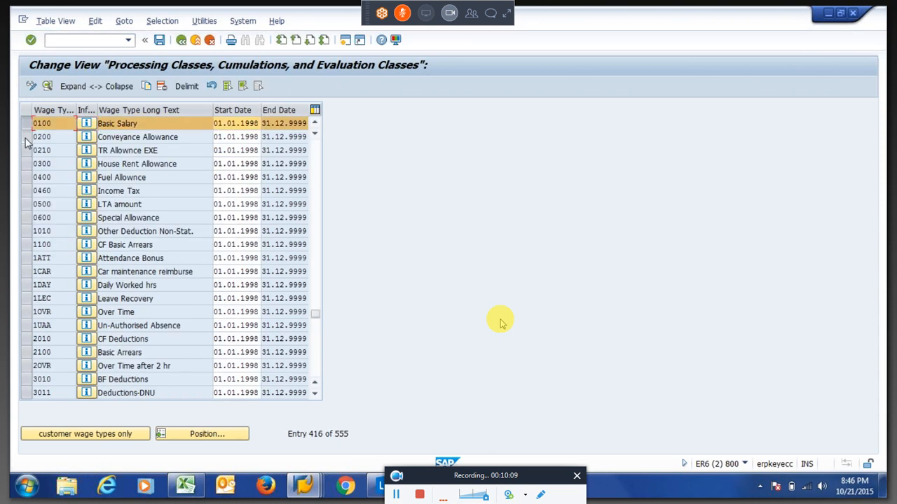
left_click(27, 136)
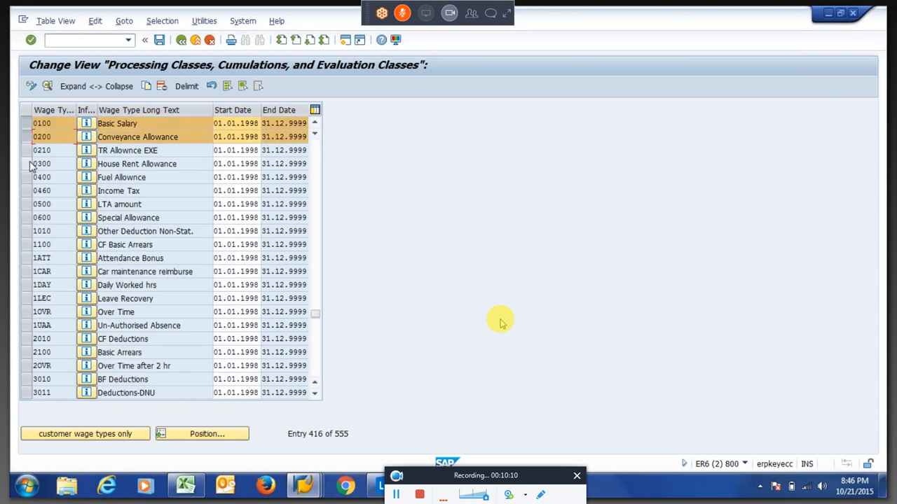
left_click(47, 86)
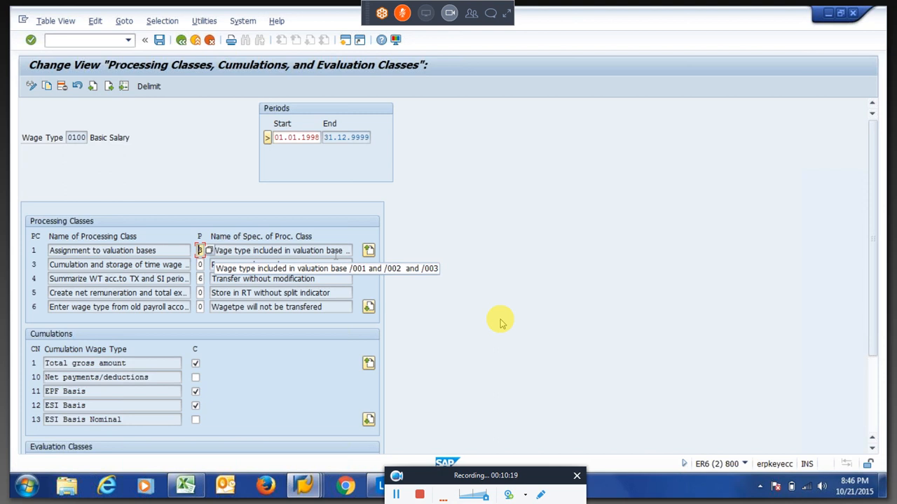
Change wage type 0200's processing class 1 from 3 to 1, then leave its details to save.
left_click(110, 88)
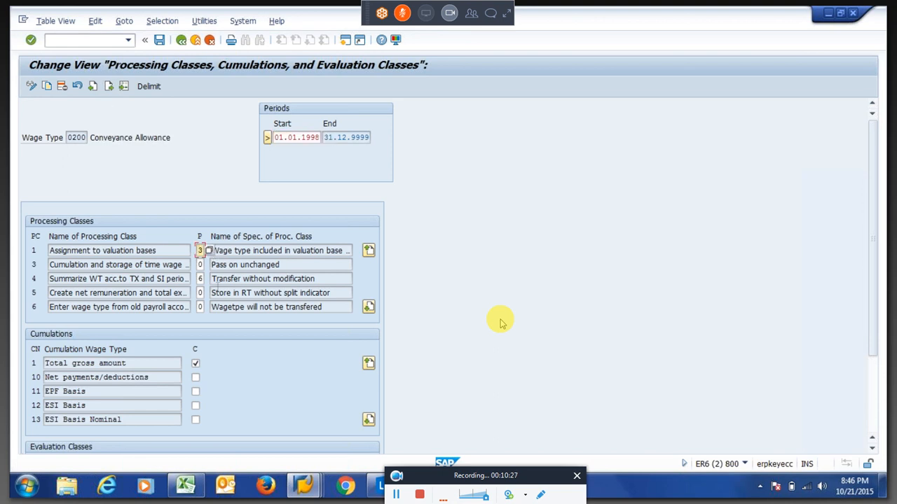
key("Delete")
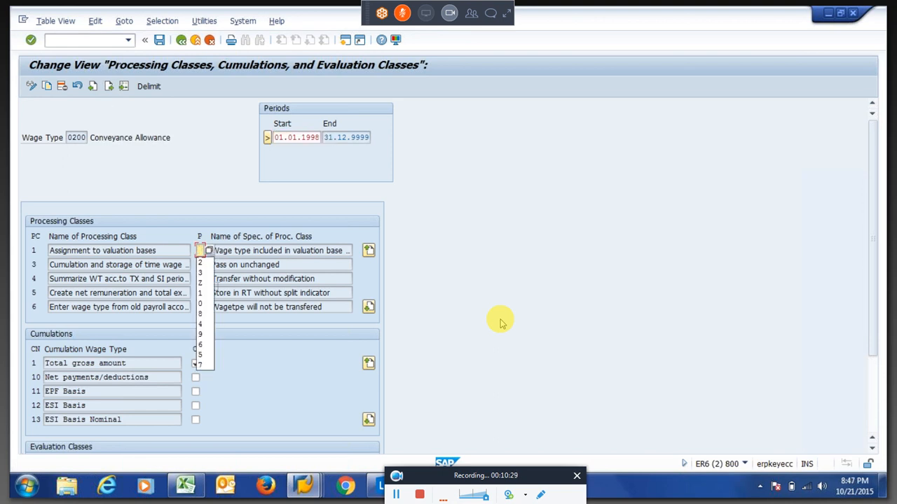
type("2")
key("Return")
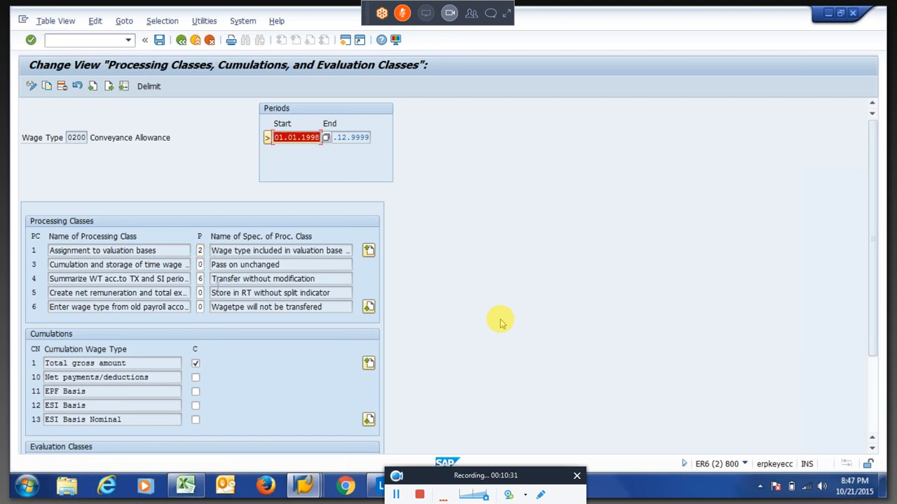
key("Return")
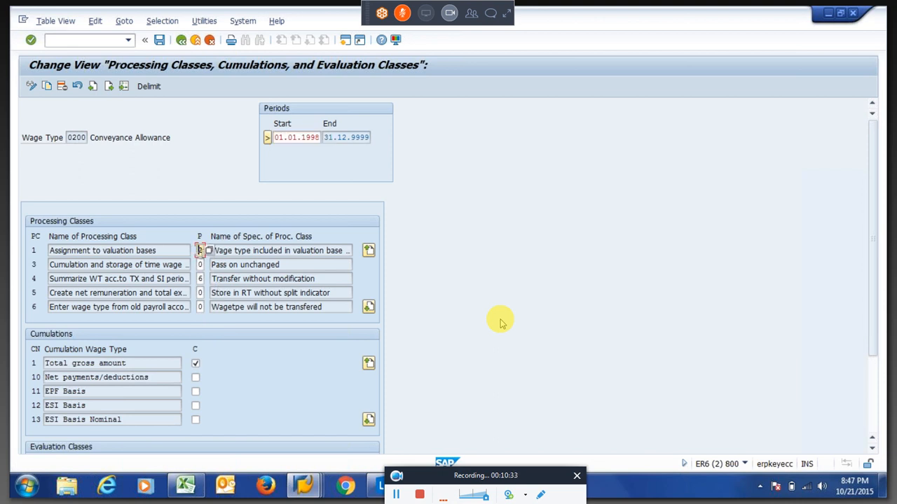
key("Delete")
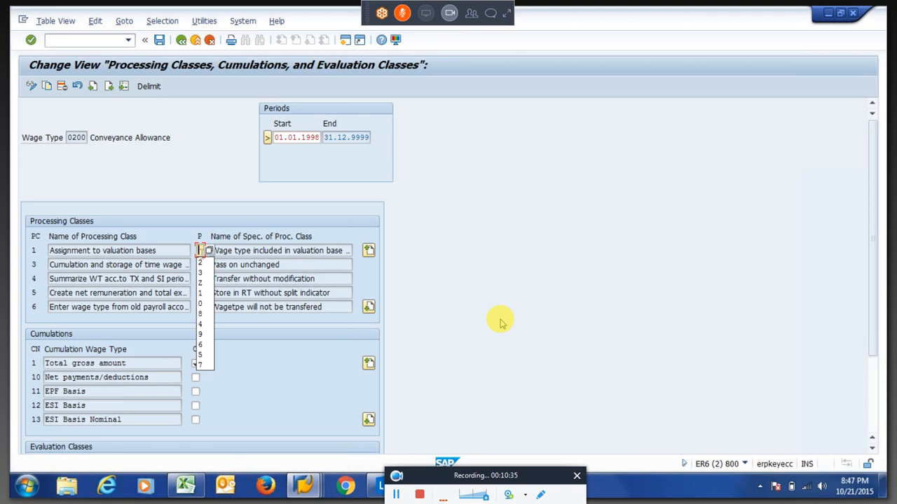
type("1")
key("Return")
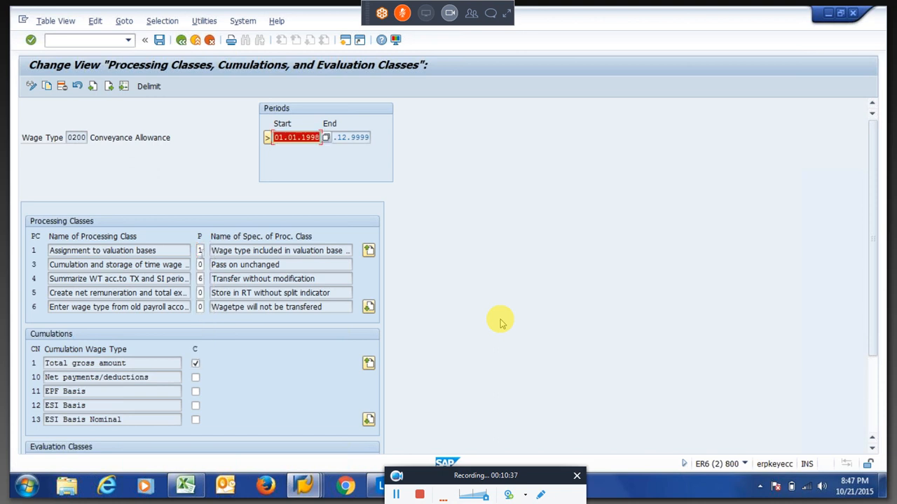
left_click(257, 251)
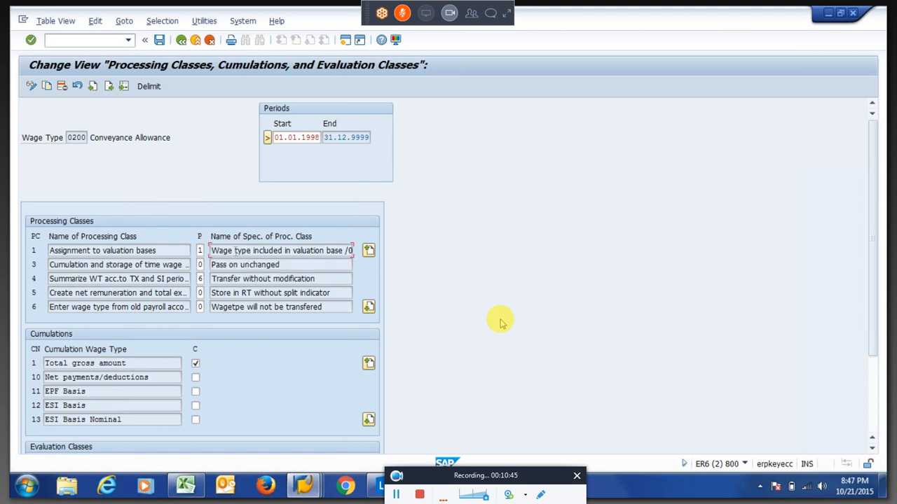
left_click(93, 138)
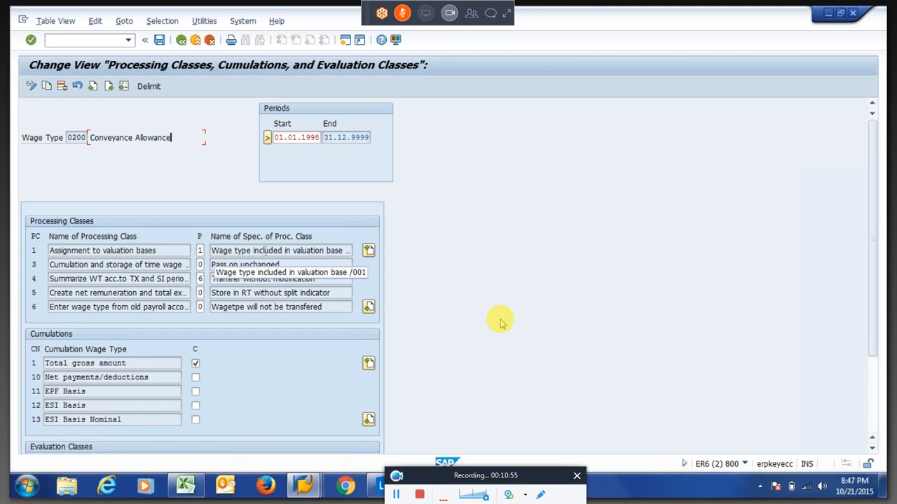
double_click(264, 251)
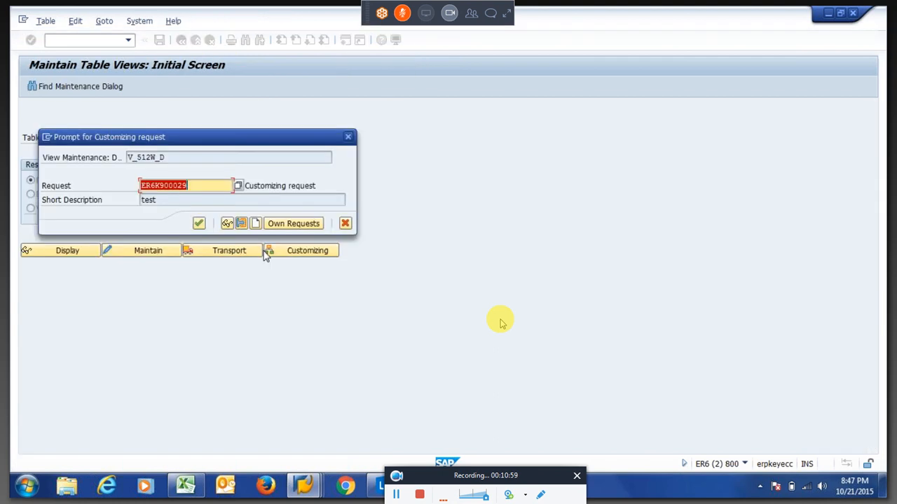
Confirm the customizing request and back out of wage type 0200 to the V_512W_D list.
key("Return")
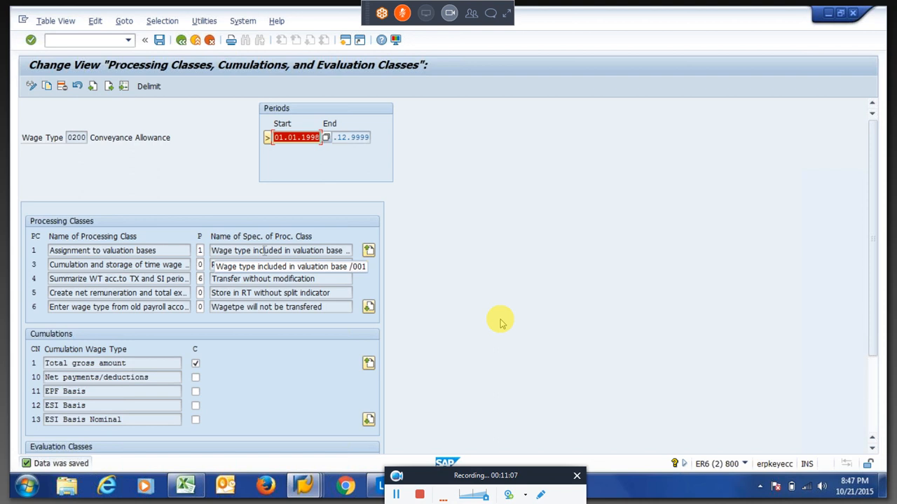
key("F3")
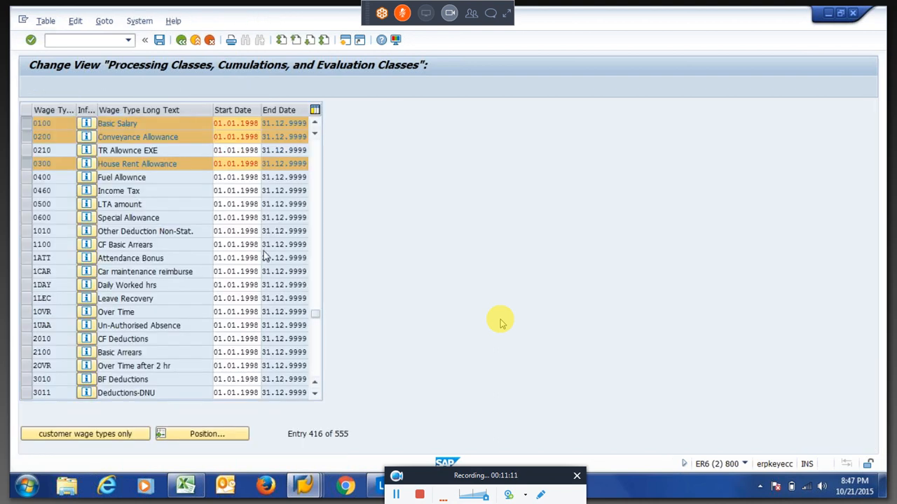
key("F3")
key("F3")
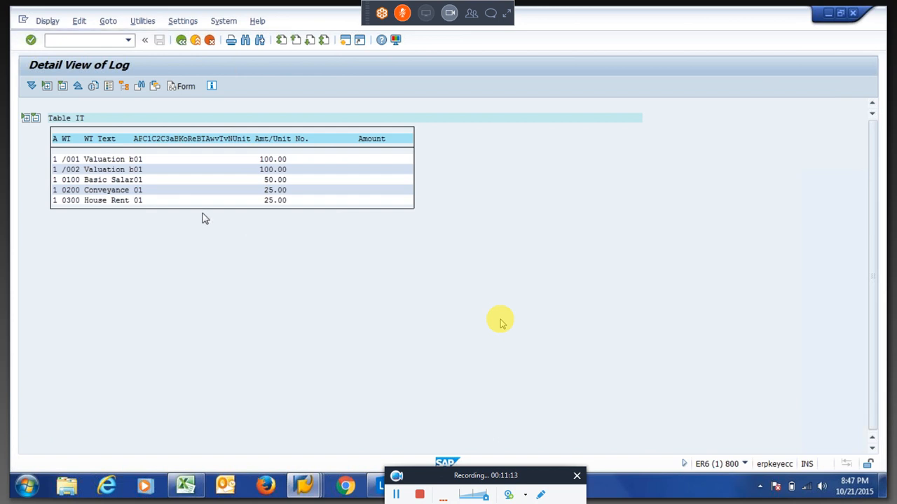
Rerun the India payroll and expand personnel number 00000106's 01/2015 period in the new log.
key("F3")
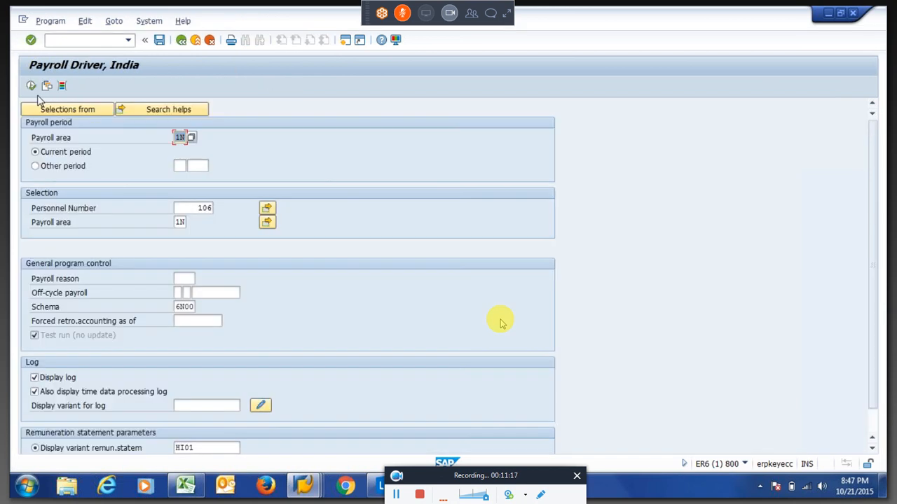
left_click(31, 86)
left_click(48, 149)
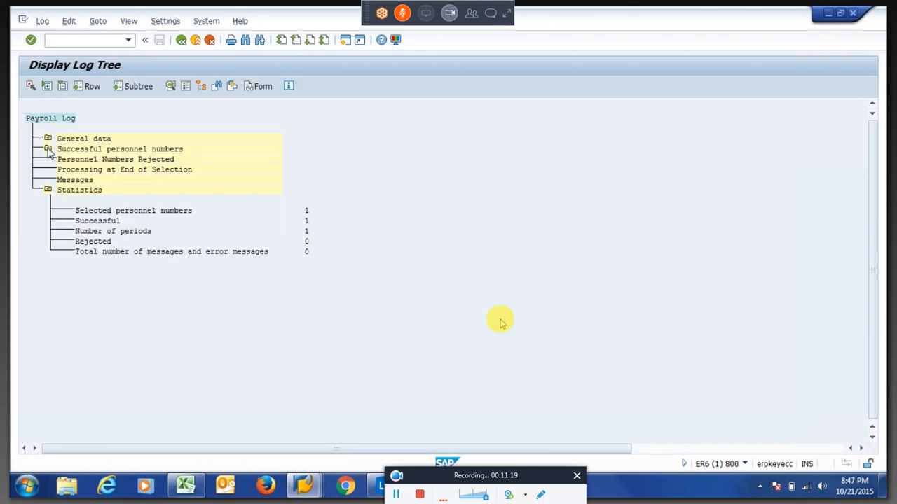
left_click(65, 169)
left_click(84, 190)
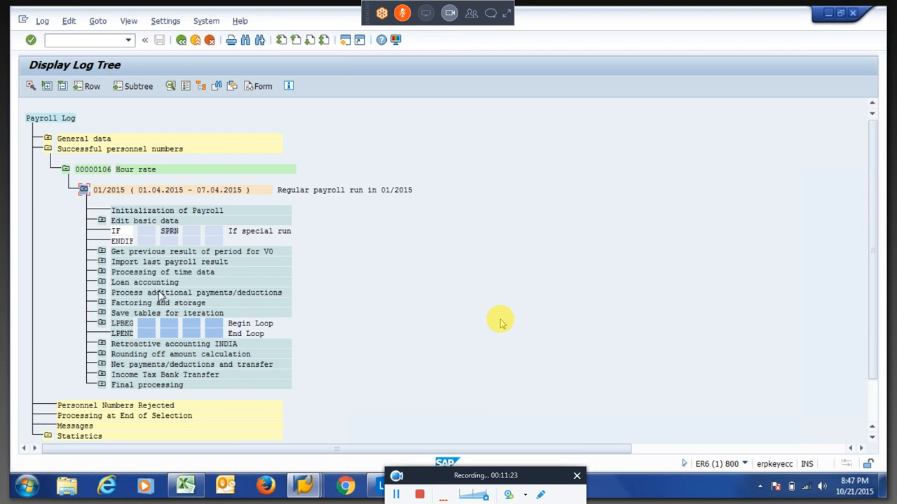
Expand Processing of time data and PIT X010 P01 to list wage types 0100, 0200, 0300.
left_click(102, 273)
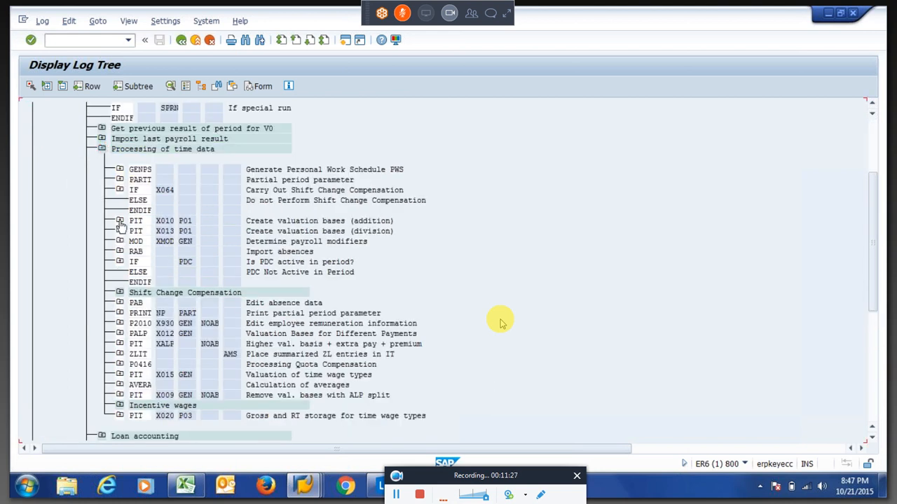
left_click(120, 220)
left_click(194, 223)
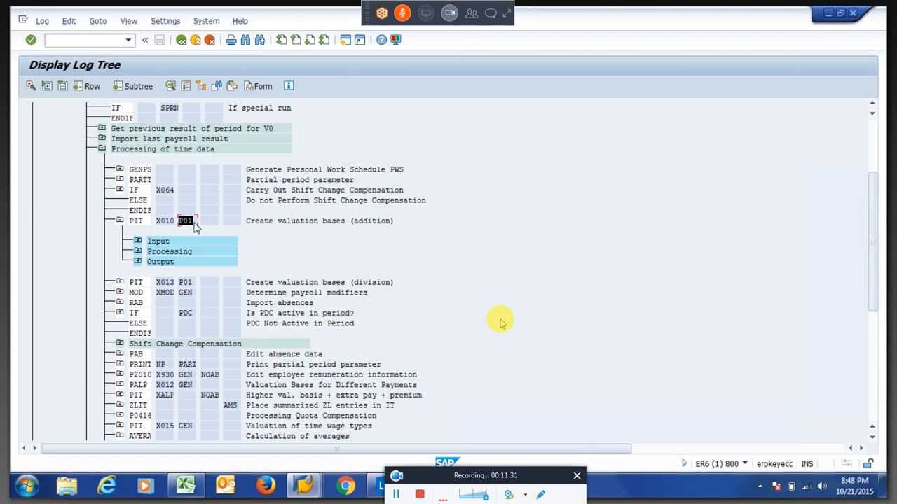
left_click(194, 223)
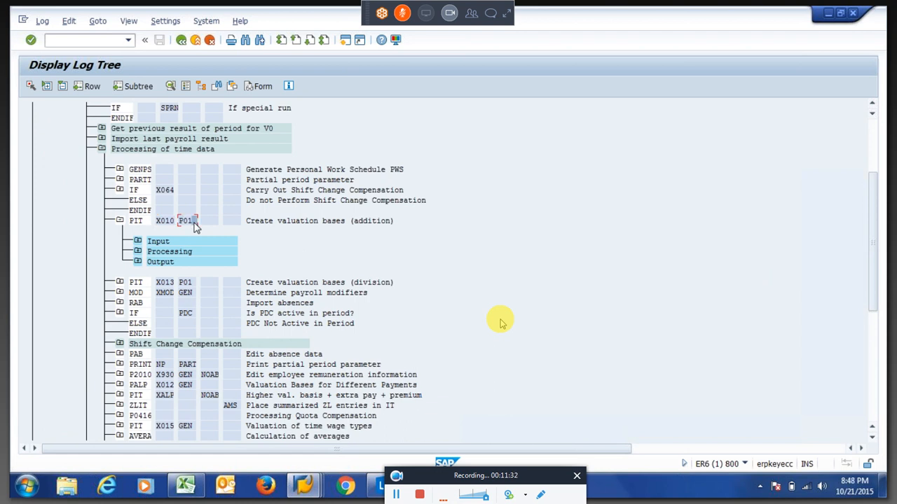
left_click(138, 253)
left_click(138, 252)
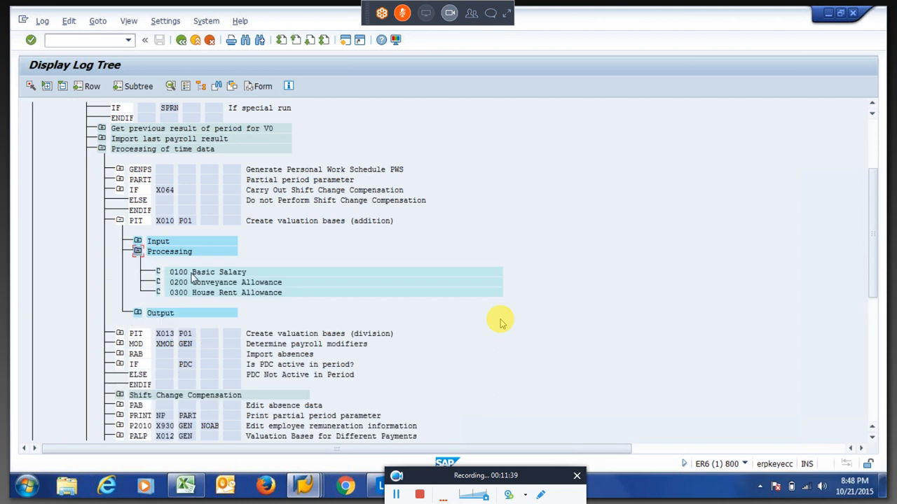
Review 0100 Basic Salary's X010 log: valuation key 3, VWTCL 01, ADDWT /001 and /002.
double_click(194, 274)
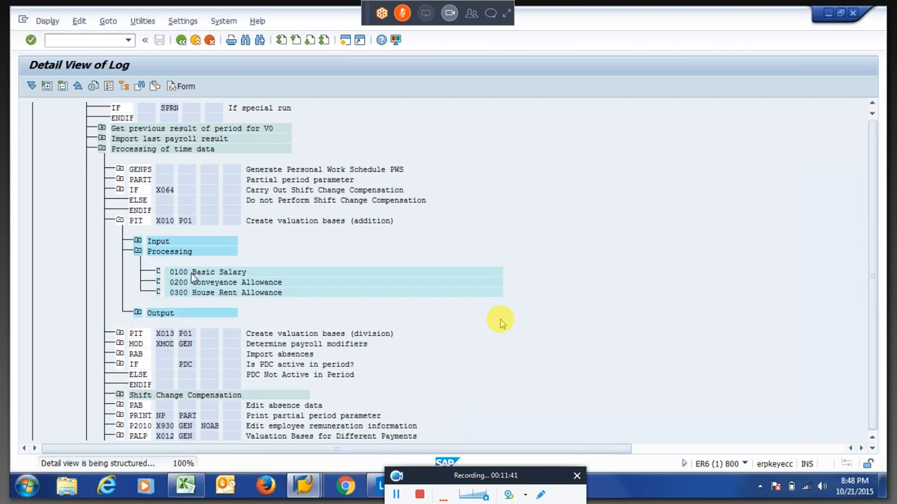
left_click(113, 160)
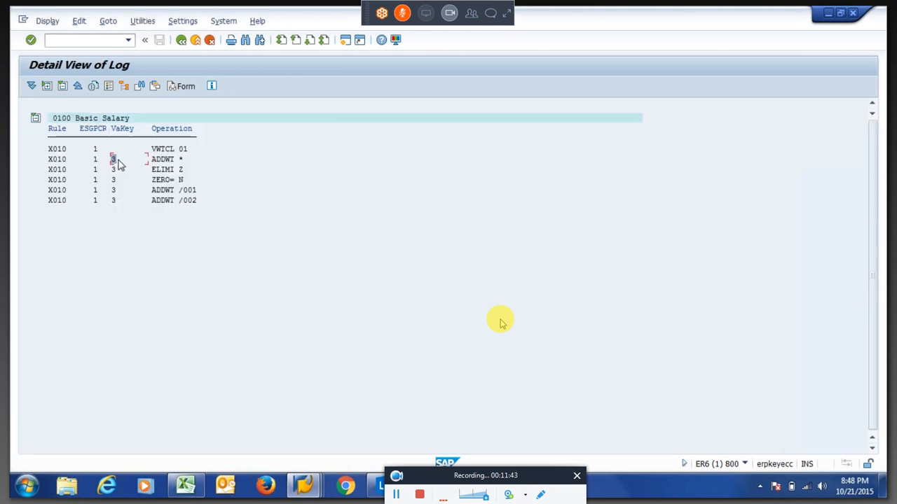
left_click(150, 149)
left_click_drag(150, 191, 205, 208)
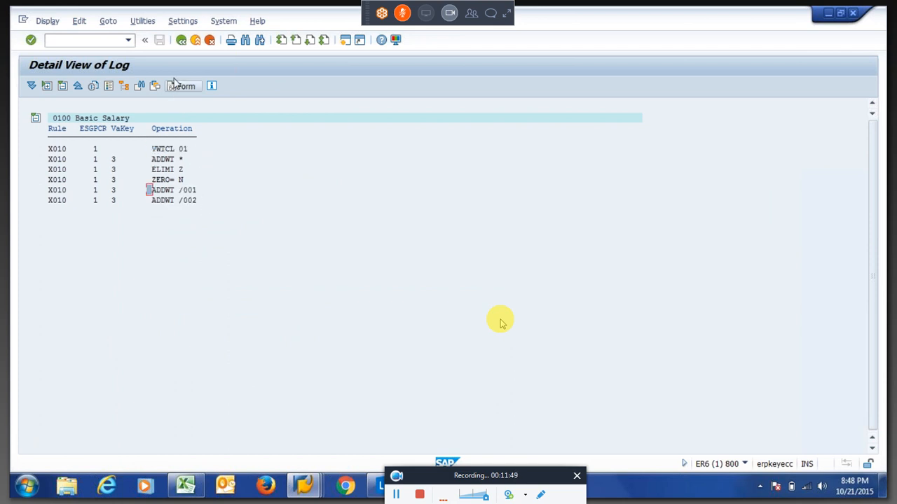
left_click(181, 41)
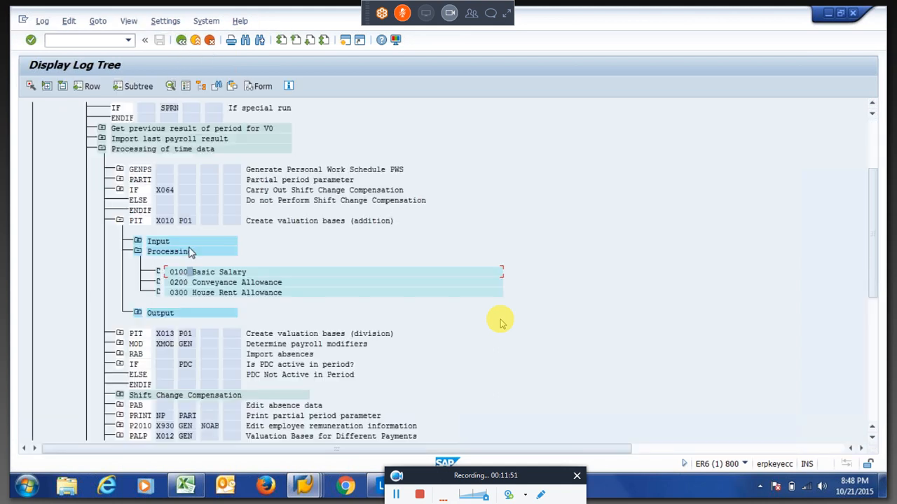
Review 0200 Conveyance Allowance's log, now with valuation key 1 and ADDWT /001 only.
double_click(191, 283)
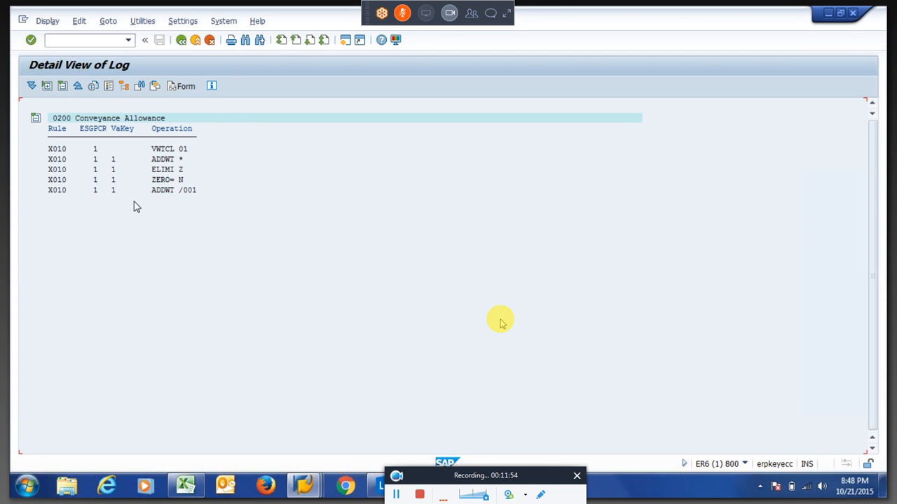
left_click_drag(109, 157, 126, 166)
left_click(125, 162)
left_click_drag(151, 195, 194, 200)
left_click(206, 201)
left_click(180, 41)
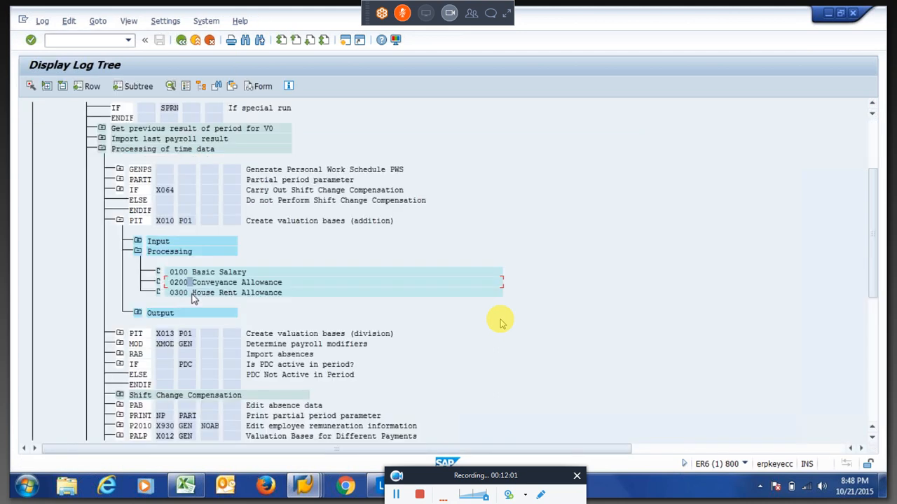
Review 0300 House Rent Allowance's ADDWT /001 and /002 operations, then expand X010's Output.
double_click(193, 294)
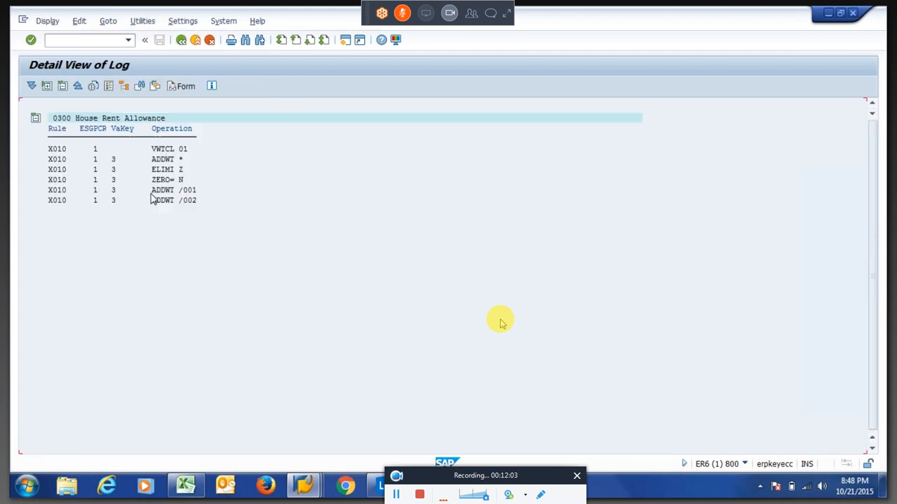
left_click_drag(152, 193, 202, 197)
left_click(182, 193)
left_click(201, 193)
left_click_drag(175, 202, 204, 206)
left_click(203, 206)
left_click(181, 43)
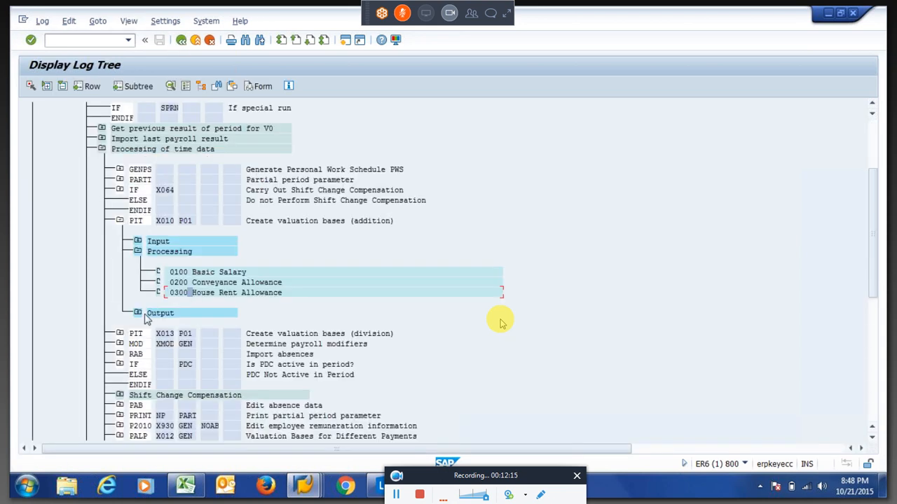
left_click(138, 313)
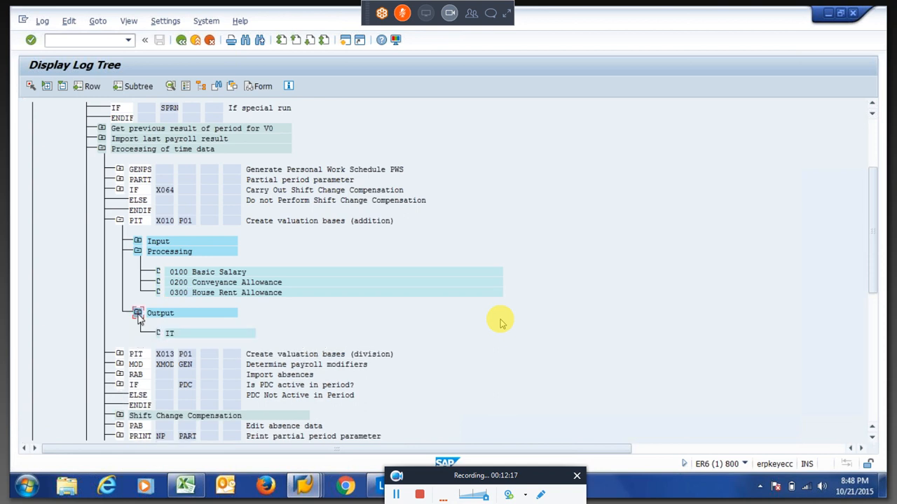
double_click(170, 335)
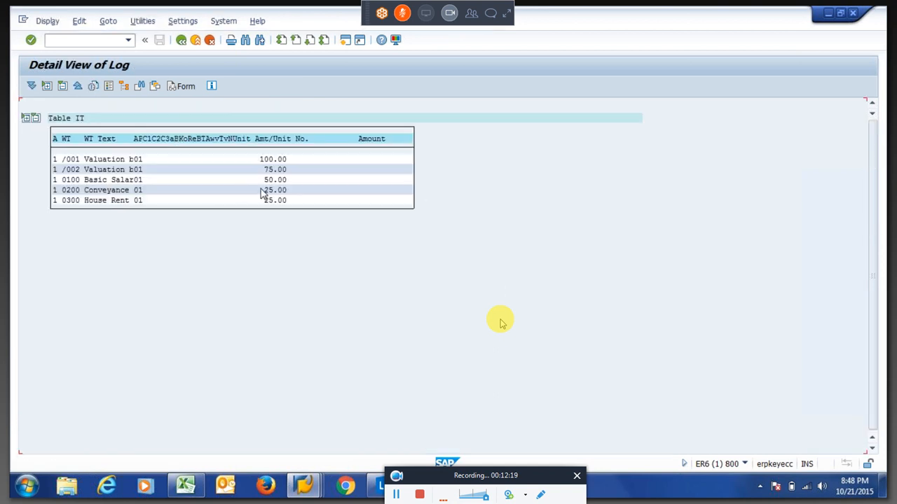
left_click(272, 160)
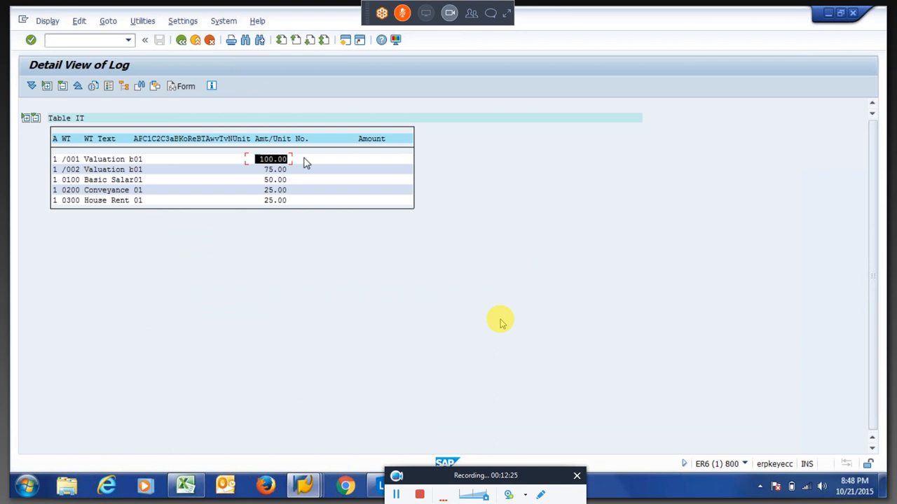
left_click(303, 158)
left_click_drag(257, 174, 297, 174)
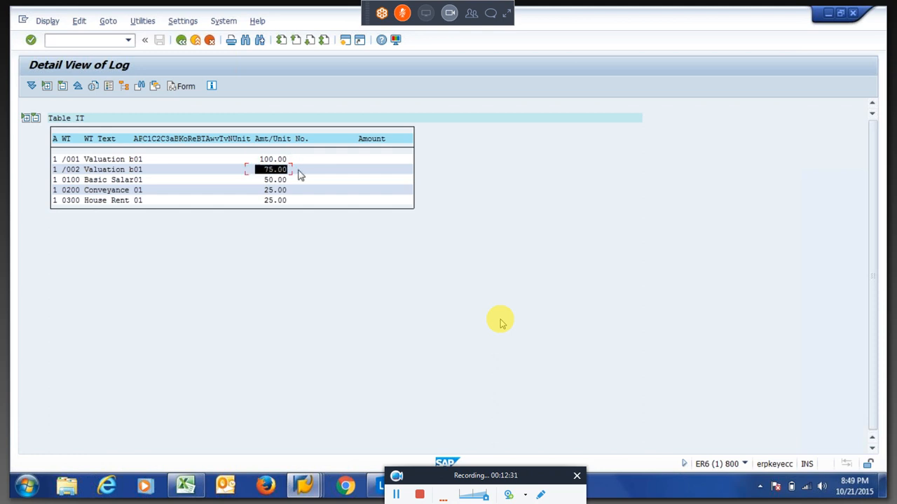
left_click(297, 172)
left_click_drag(257, 170, 295, 161)
left_click(291, 173)
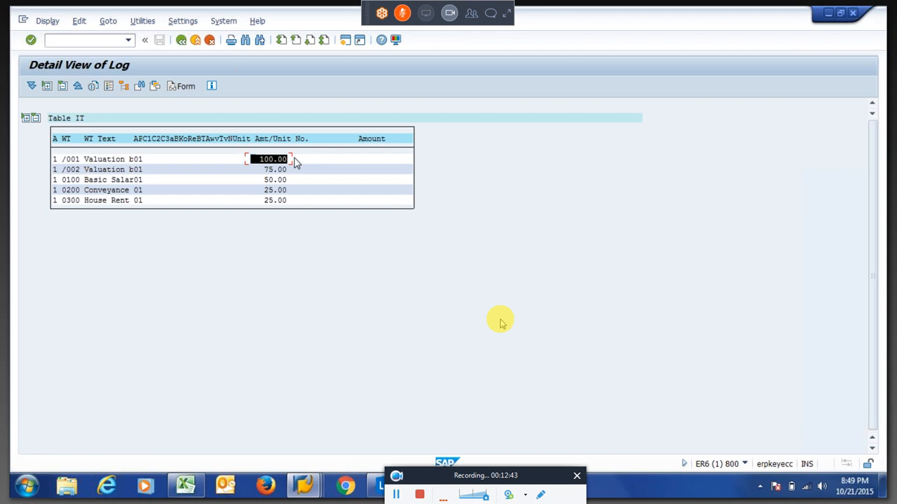
left_click(294, 160)
left_click(180, 42)
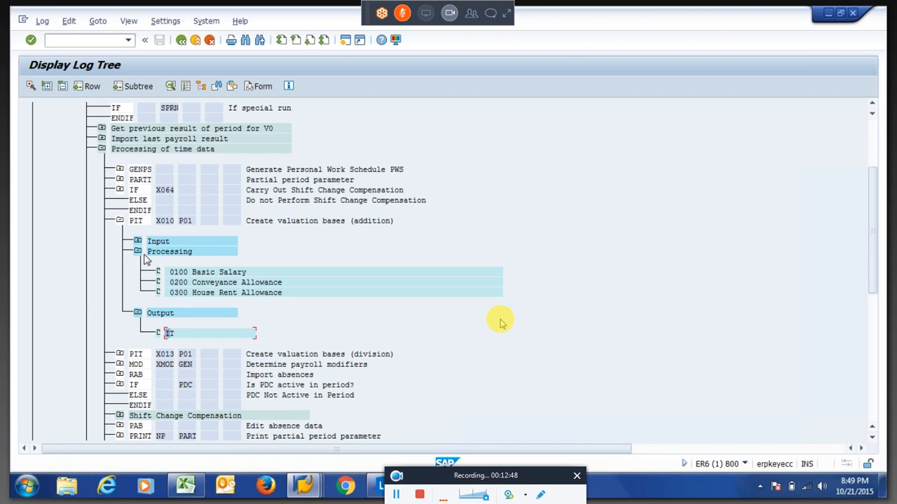
Collapse PIT X010, expand the PDC check and IMPRT B2 step, and open its output table ZL.
left_click(121, 222)
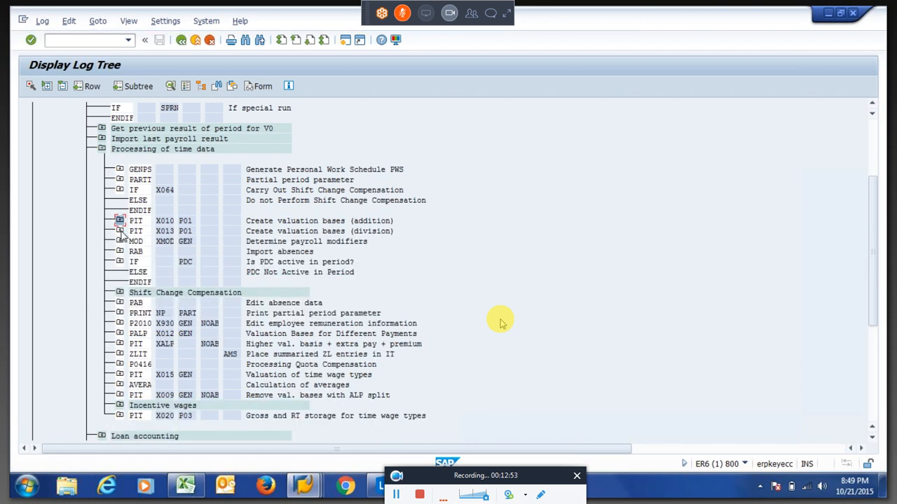
left_click(119, 262)
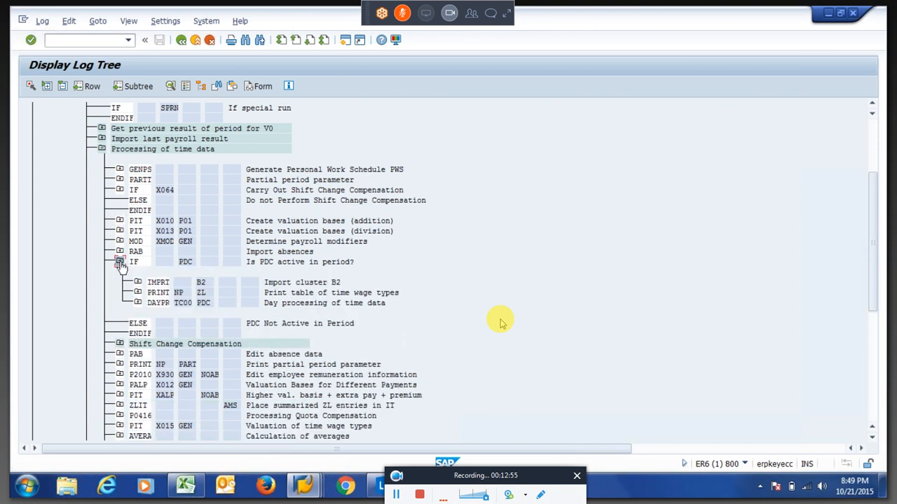
left_click(138, 283)
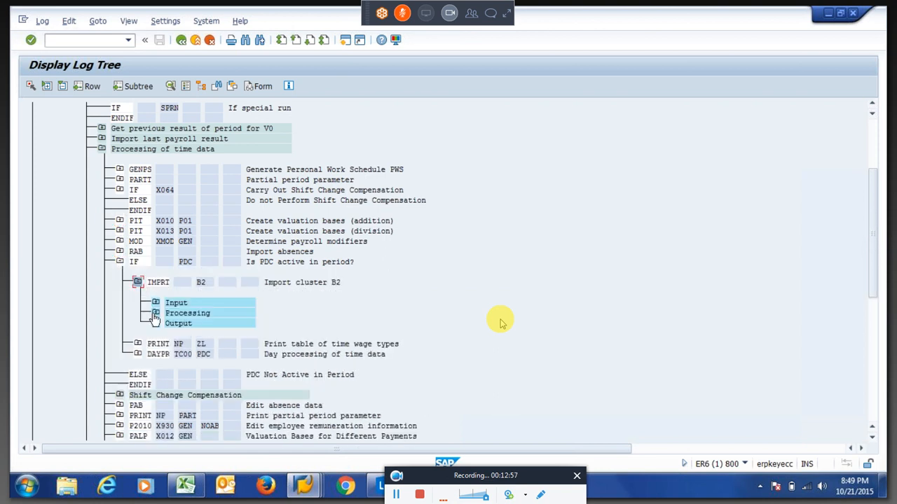
left_click(155, 283)
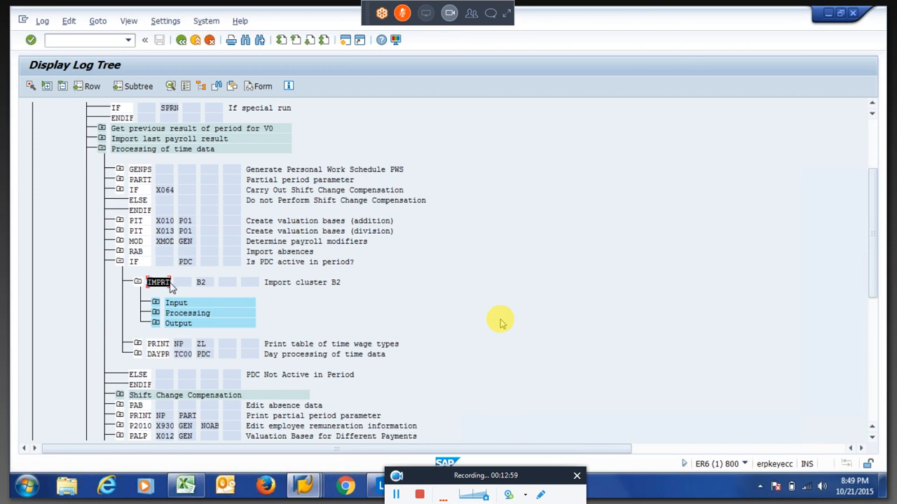
left_click_drag(171, 283, 171, 283)
left_click(198, 283)
left_click(199, 286)
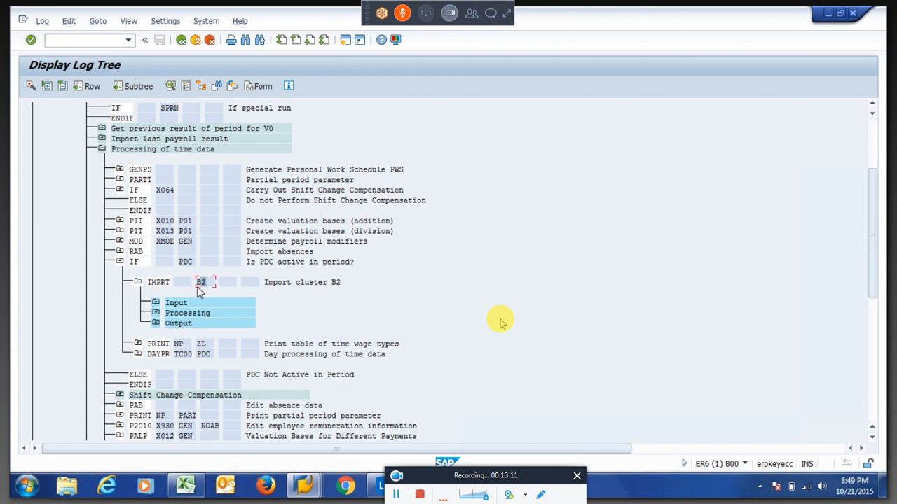
left_click(156, 329)
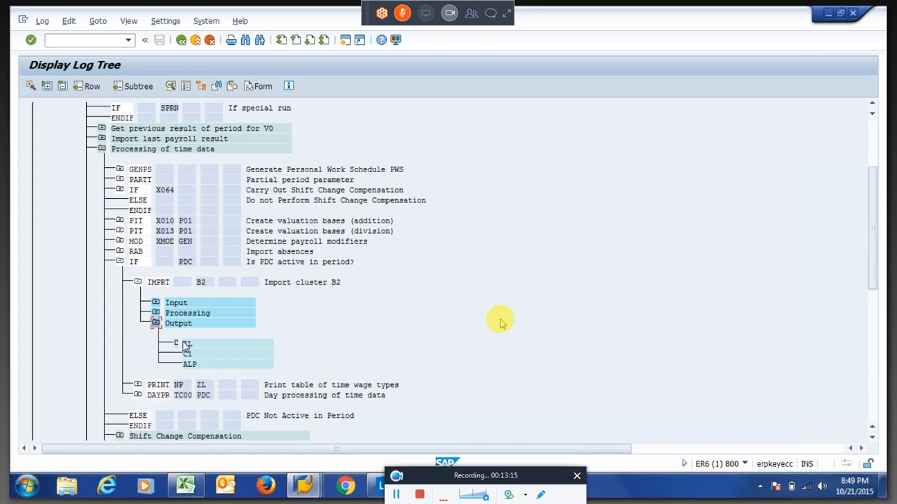
left_click(156, 303)
left_click(155, 303)
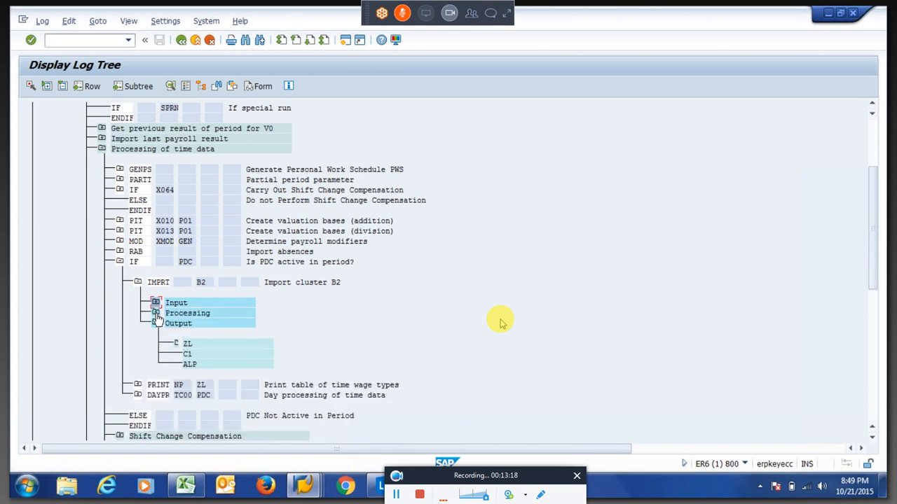
double_click(187, 345)
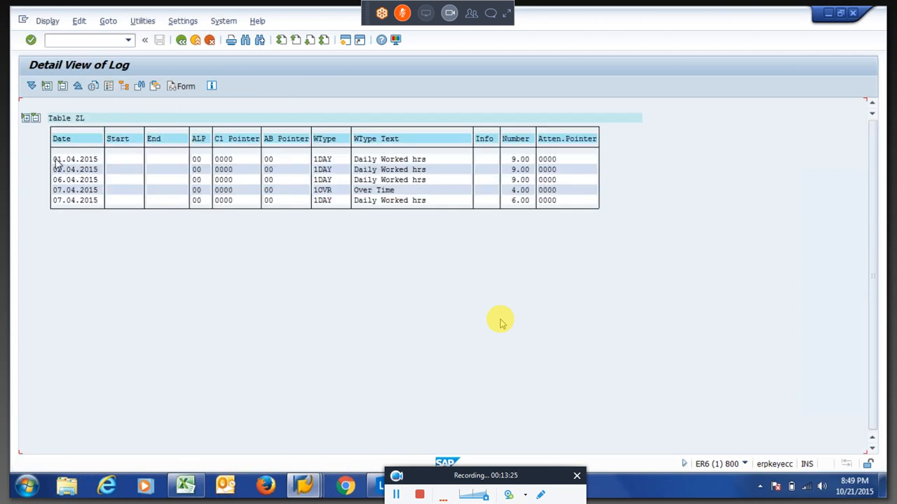
Review table ZL's dates, wage types, 9.00 and 6.00 hours and 4.00 overtime, then return.
left_click_drag(56, 162, 105, 201)
key("ctrl+c")
left_click_drag(315, 158, 338, 209)
left_click_drag(531, 162, 536, 188)
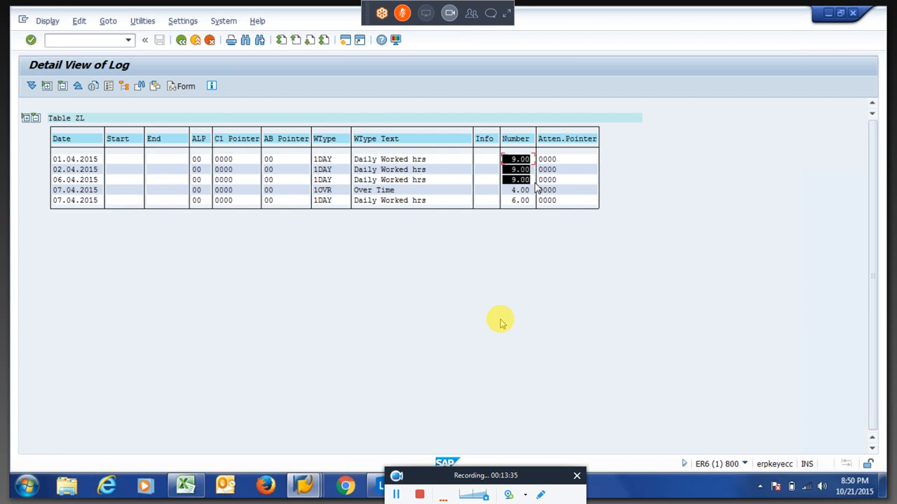
left_click(536, 188)
left_click_drag(513, 202, 534, 194)
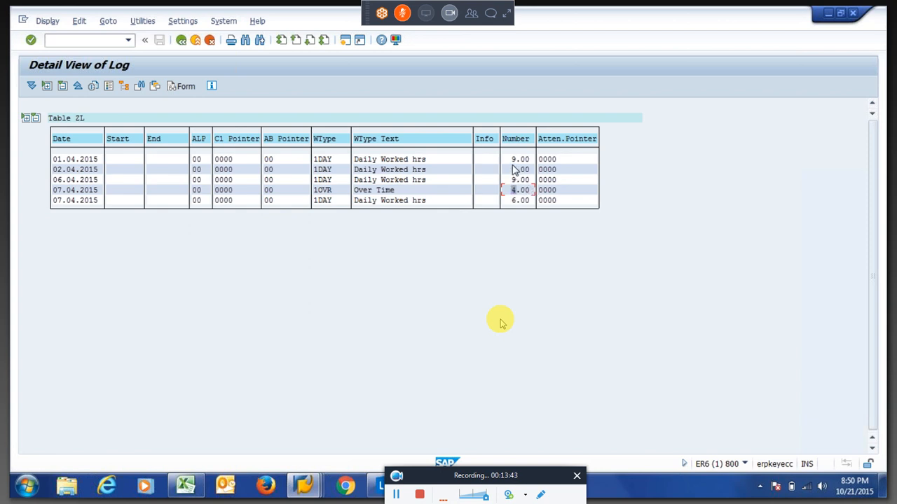
left_click_drag(508, 159, 443, 148)
left_click(181, 40)
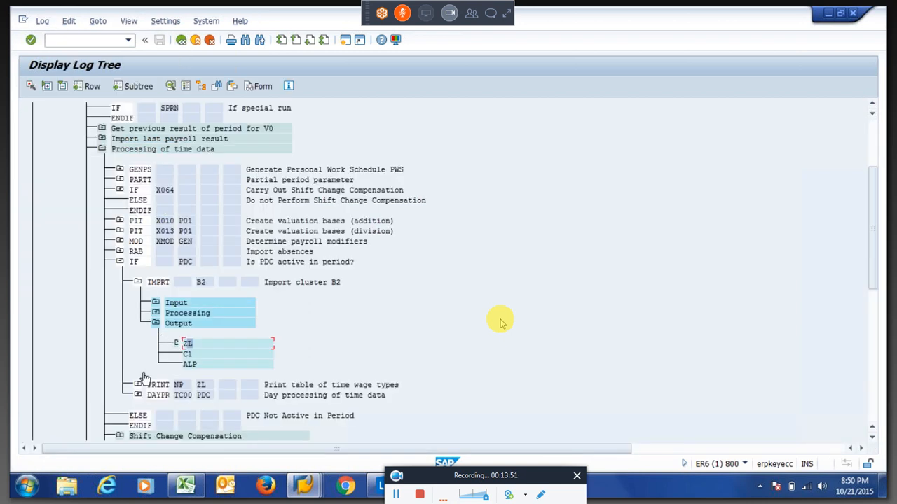
Collapse Import cluster B2, expand ZLIT's inputs and review its ZL input table.
left_click(138, 283)
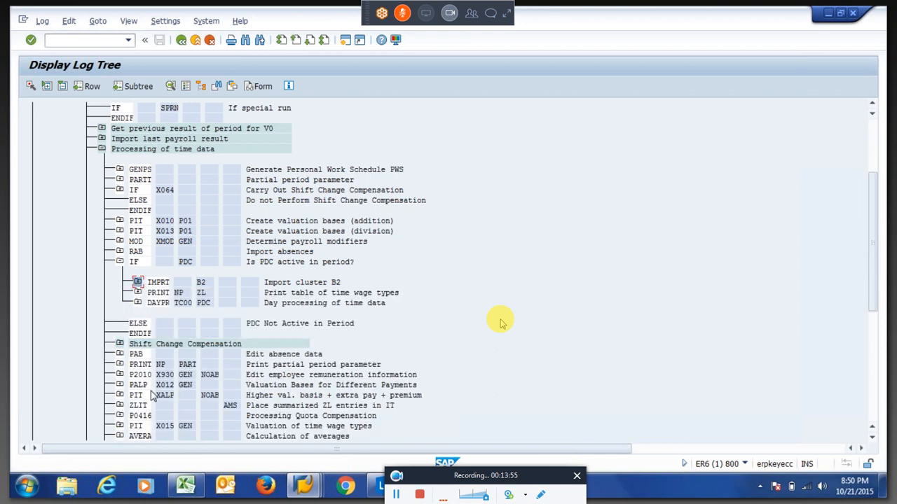
left_click(119, 406)
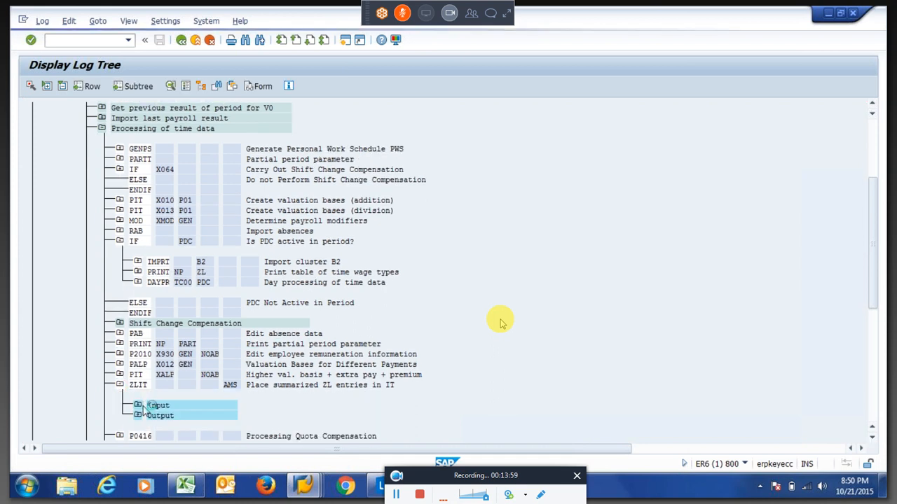
left_click(144, 407)
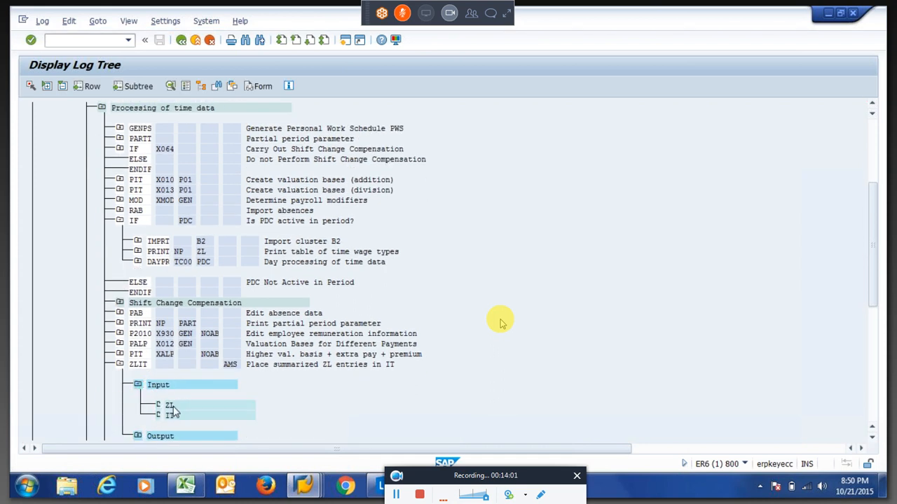
double_click(176, 401)
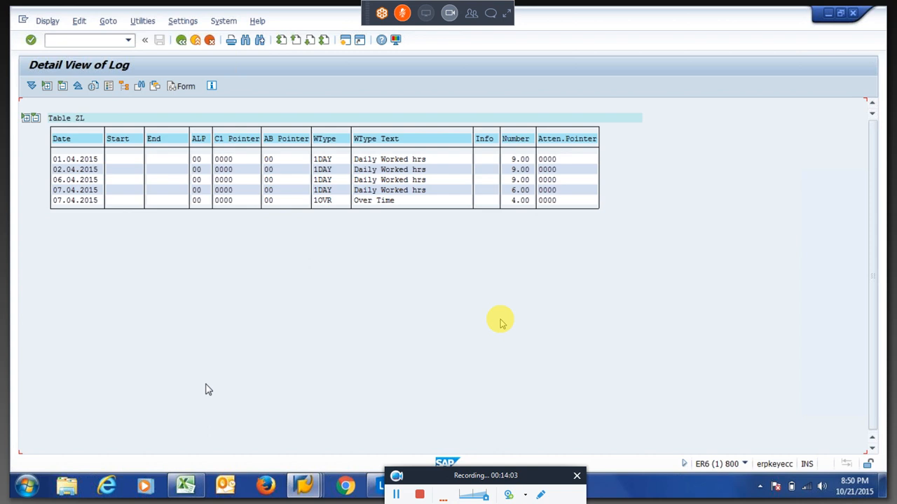
left_click_drag(54, 160, 106, 215)
key("F3")
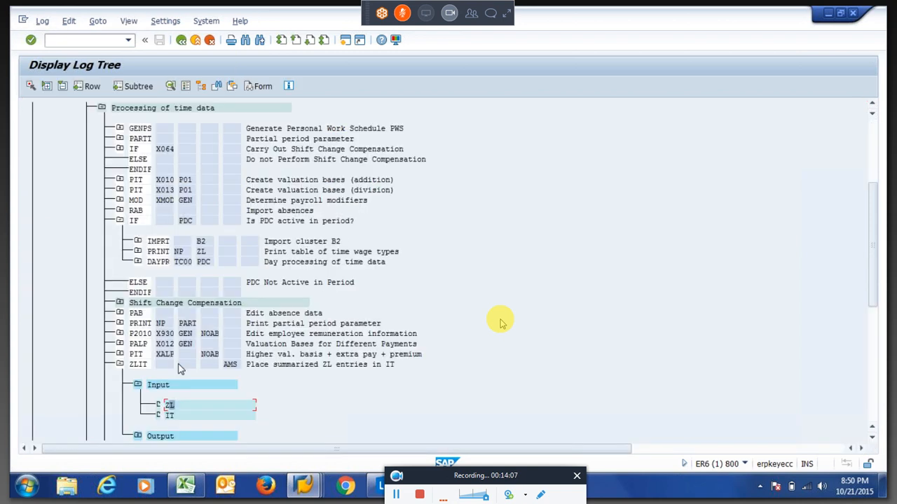
View ZLIT's input table IT, then expand its Output and open the output IT table.
double_click(169, 416)
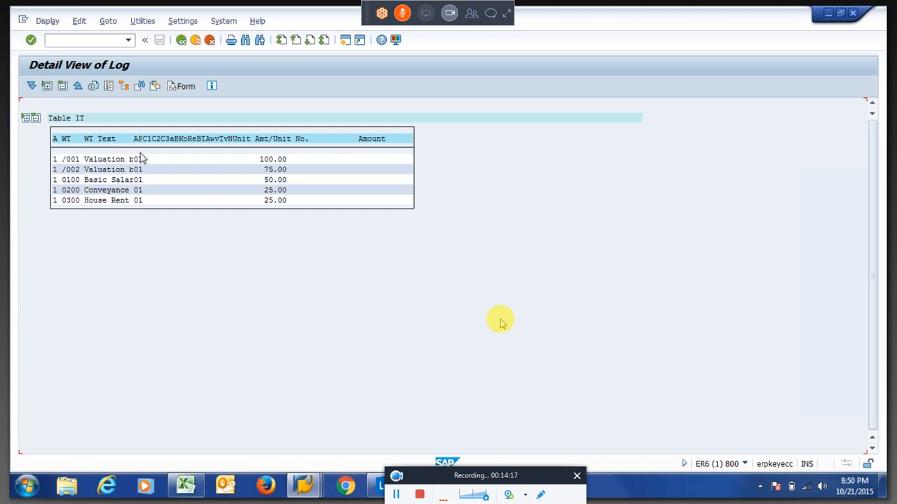
left_click(181, 40)
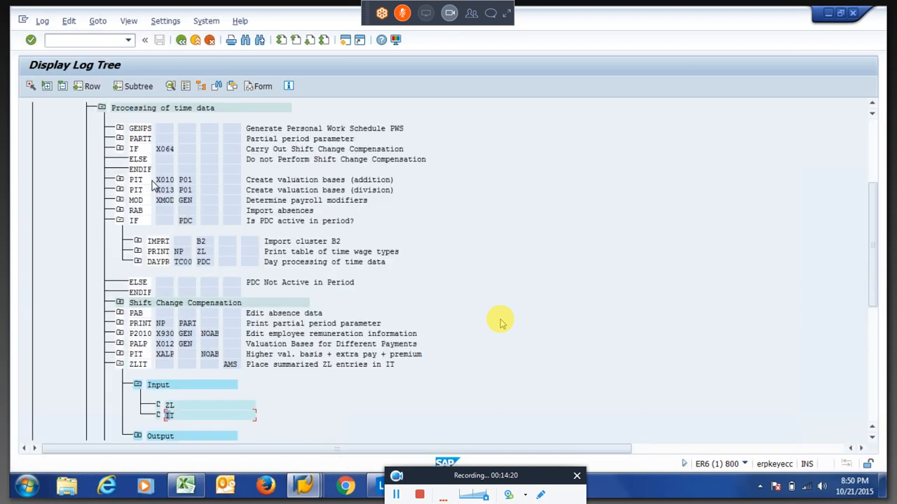
left_click(138, 437)
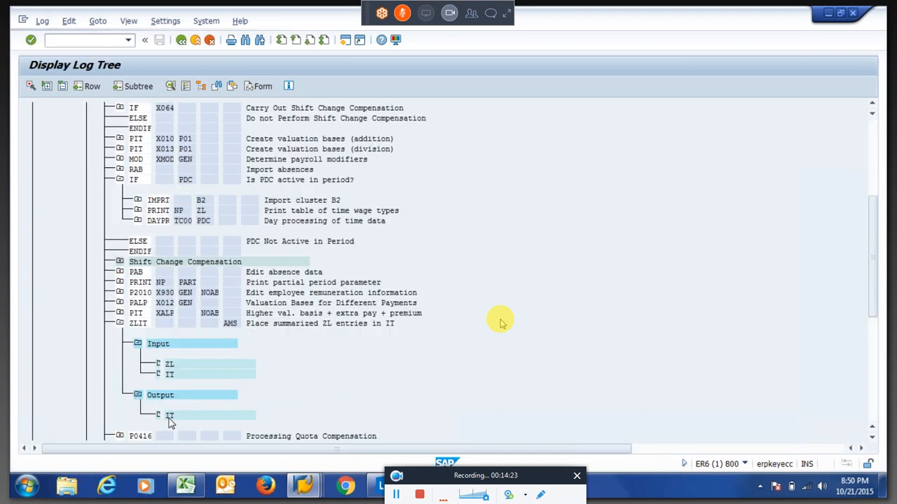
double_click(173, 417)
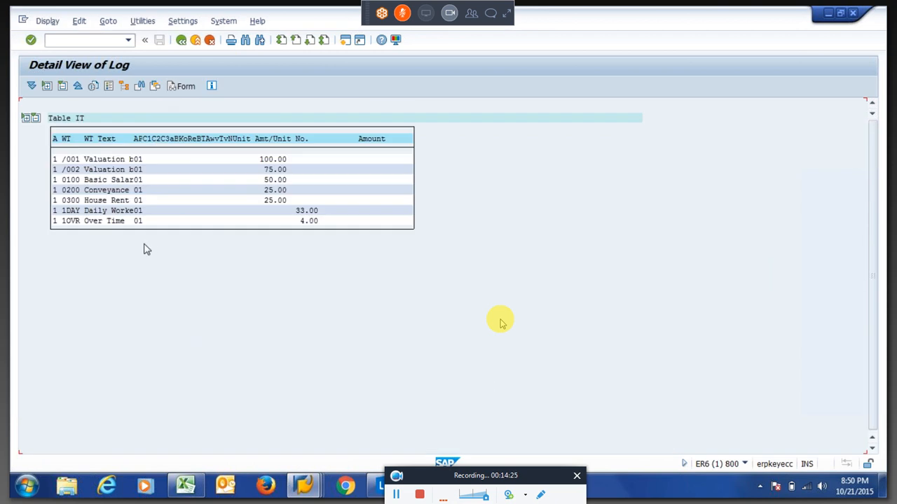
Review the output IT rows: 1DAY at 33.00, 1OVR at 4.00, and the 100.00 valuation amount.
left_click_drag(56, 210, 137, 216)
left_click(291, 210)
left_click(63, 221)
left_click(304, 221)
left_click_drag(61, 211, 91, 220)
left_click_drag(62, 213, 90, 215)
left_click_drag(63, 222, 88, 225)
left_click(70, 212)
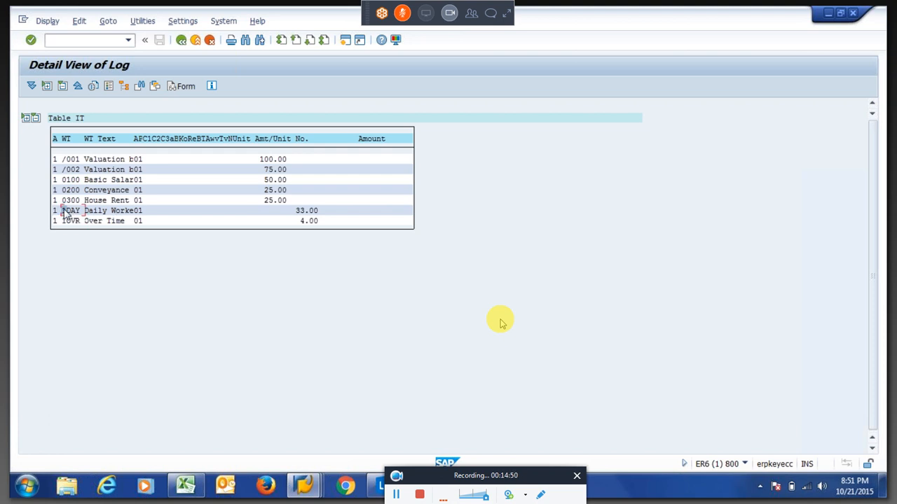
left_click(302, 212)
left_click(268, 160)
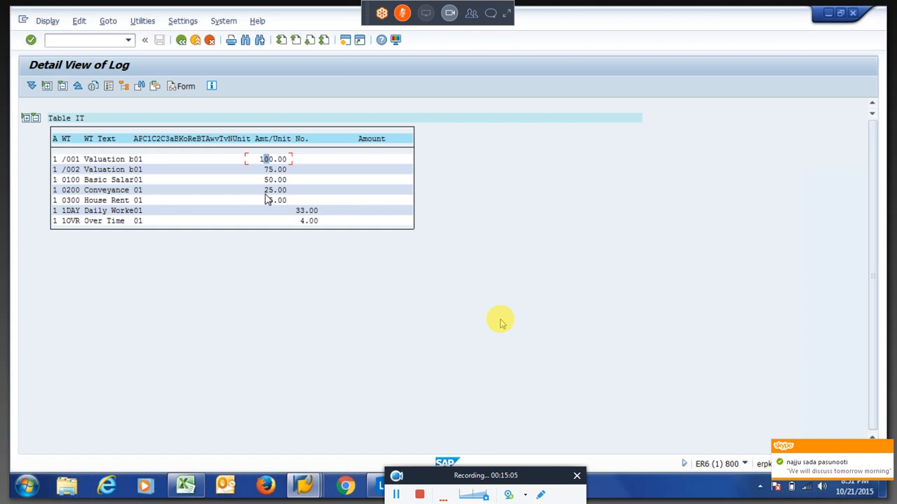
Return to the payroll log tree, collapse ZLIT and select the X015 time wage valuation step.
left_click(181, 40)
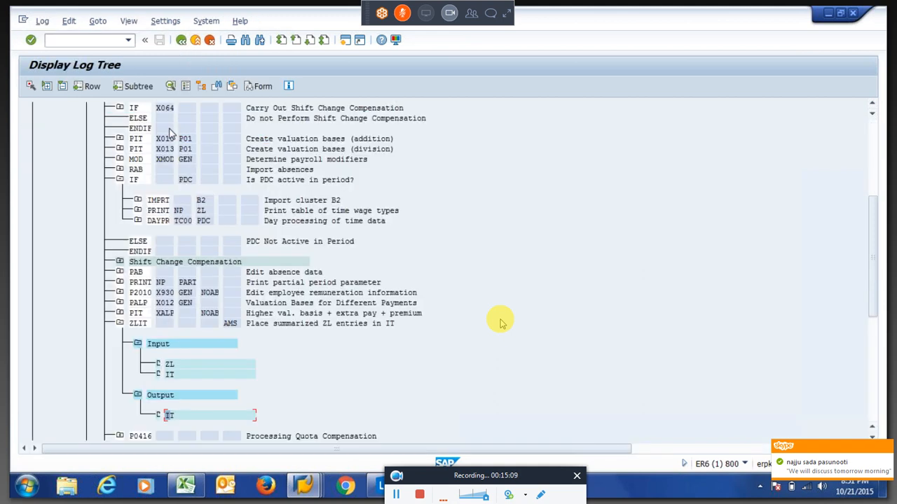
left_click(119, 324)
left_click(159, 345)
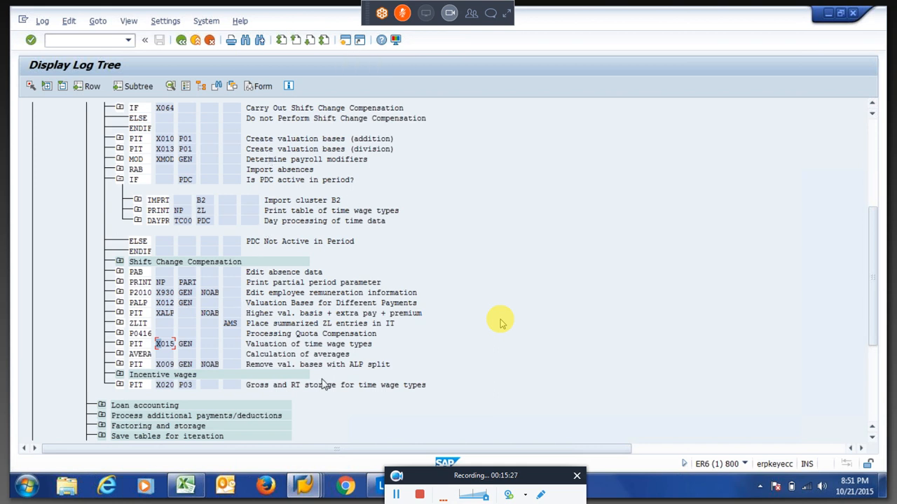
left_click(308, 488)
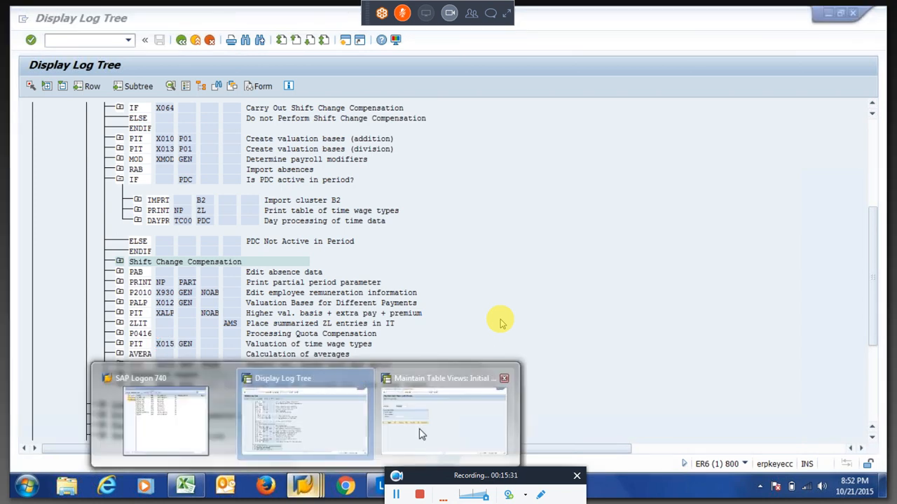
Open the Valuation Bases view V_512W_B in SM30 table maintenance.
left_click(421, 434)
key("BackSpace")
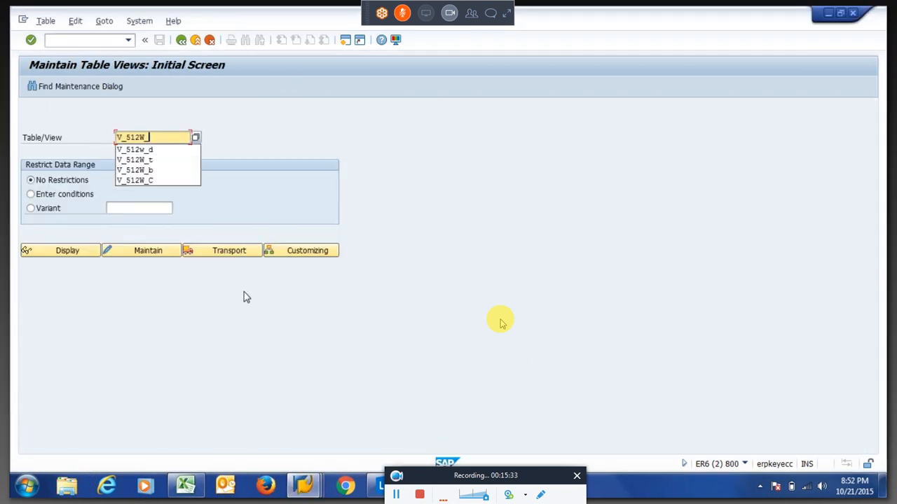
type("B")
key("Return")
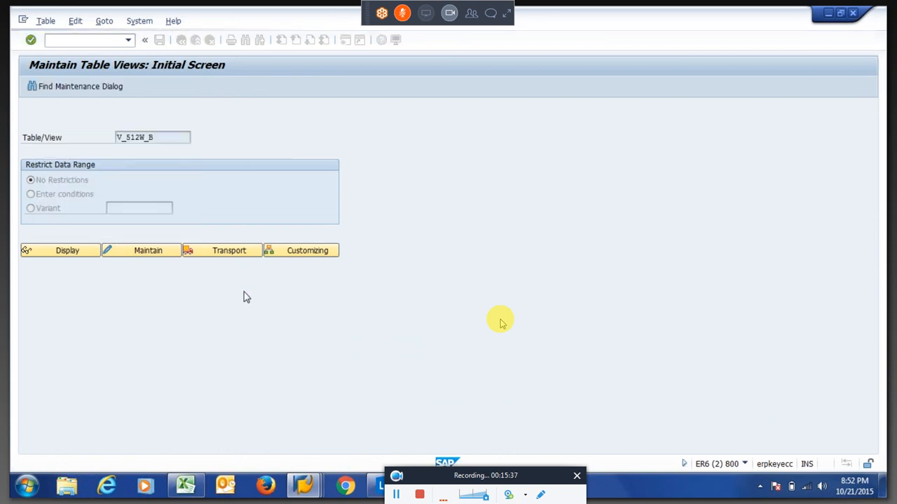
key("Return")
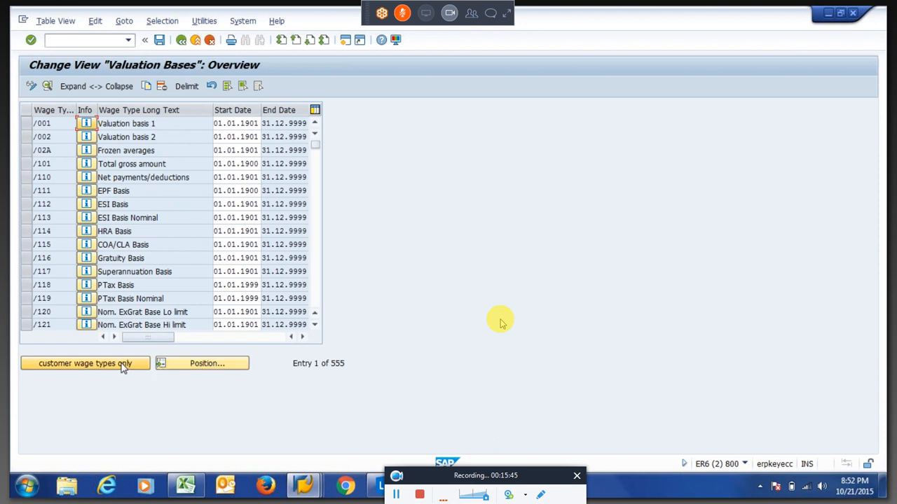
Position the list on wage type 0100 and open its Basic Salary details.
left_click(199, 368)
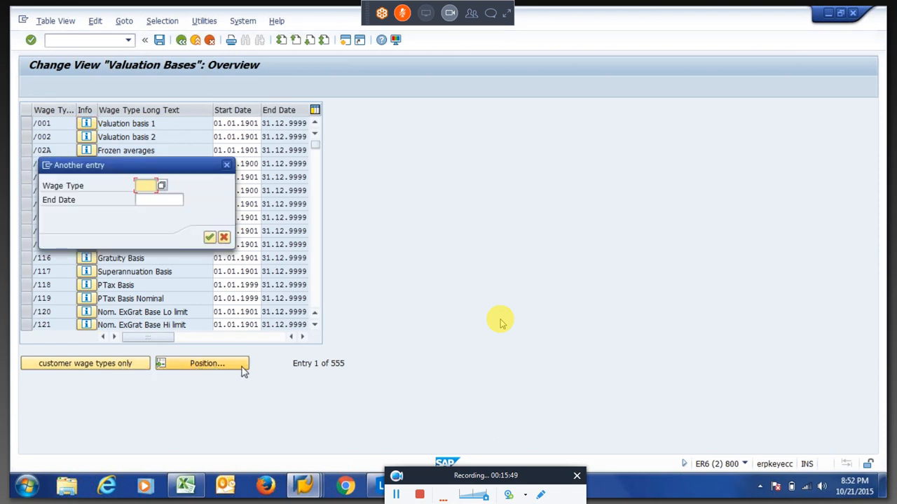
type("0100")
key("Return")
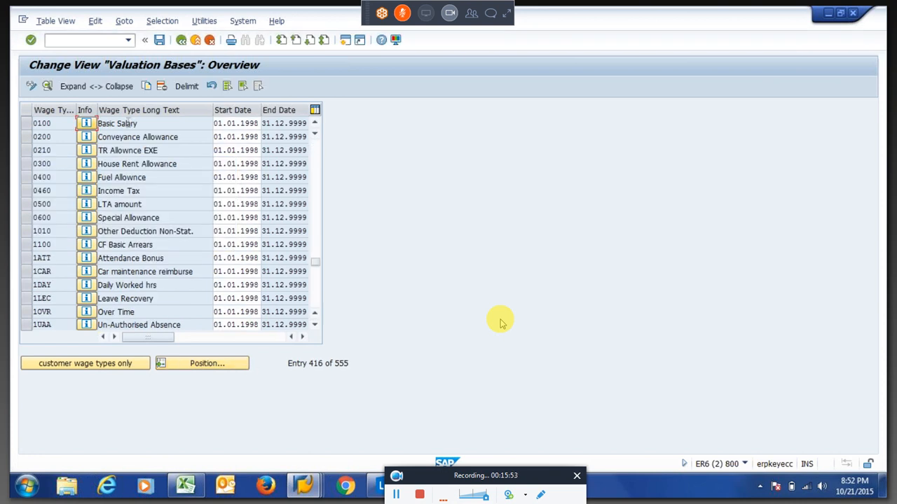
double_click(127, 123)
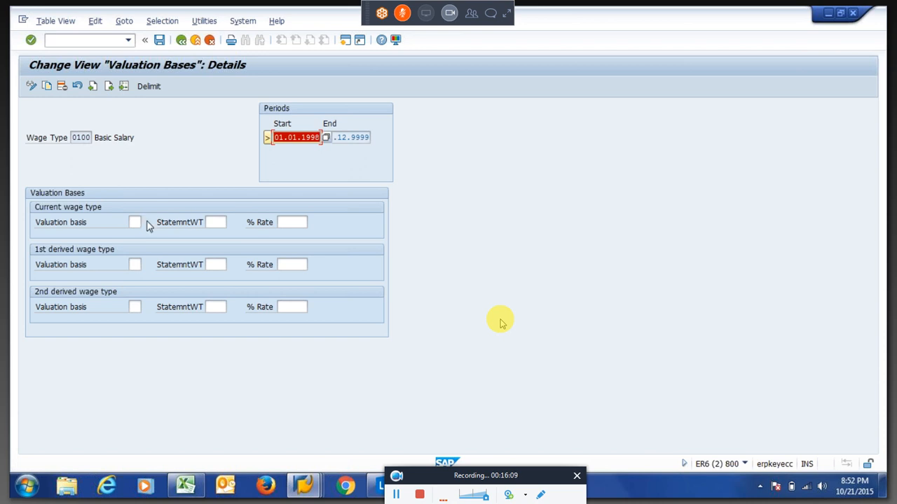
Enter valuation basis 01 with a 100 % rate for Basic Salary 0100 and save it.
left_click(135, 222)
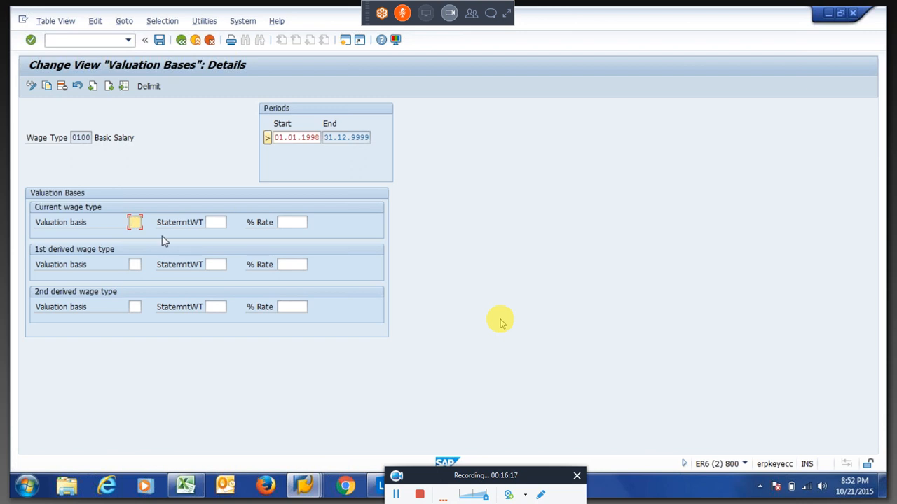
type("01")
key("Tab")
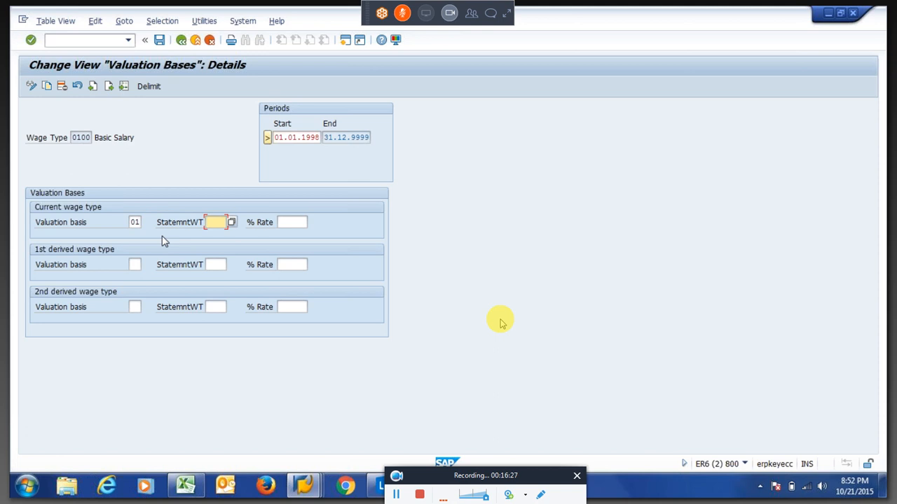
key("Tab")
type("100")
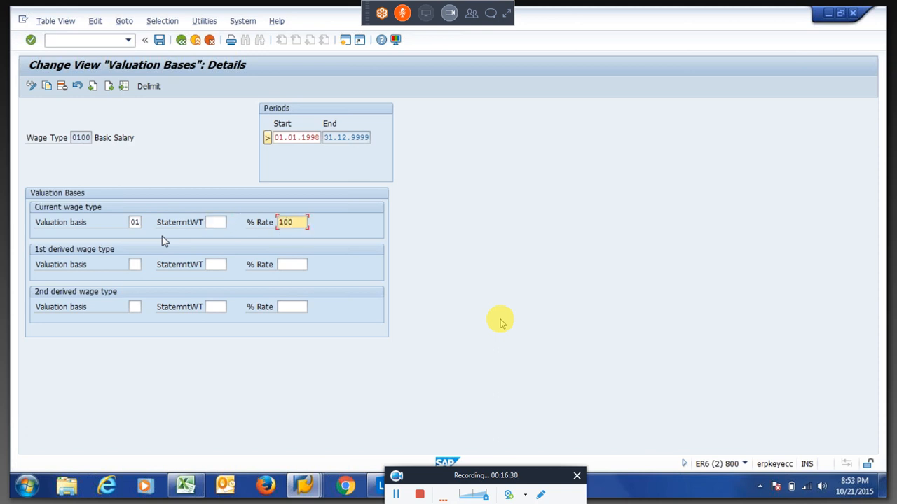
key("Return")
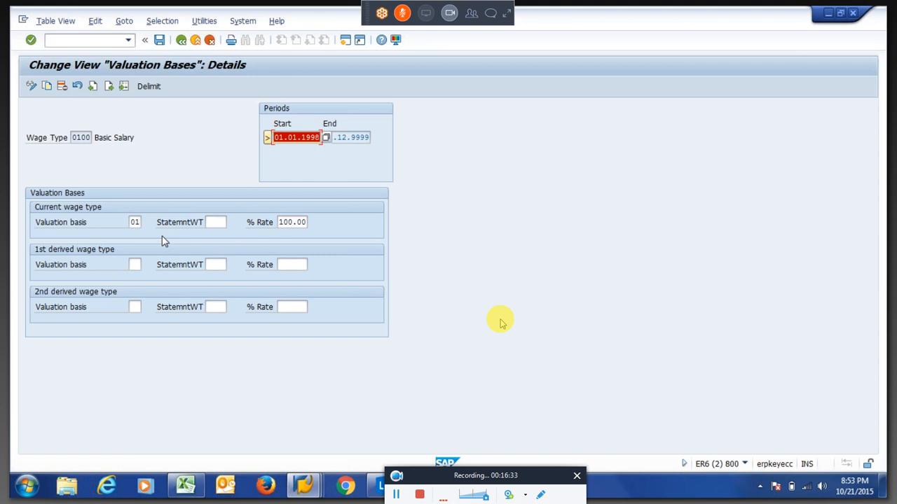
key("ctrl+s")
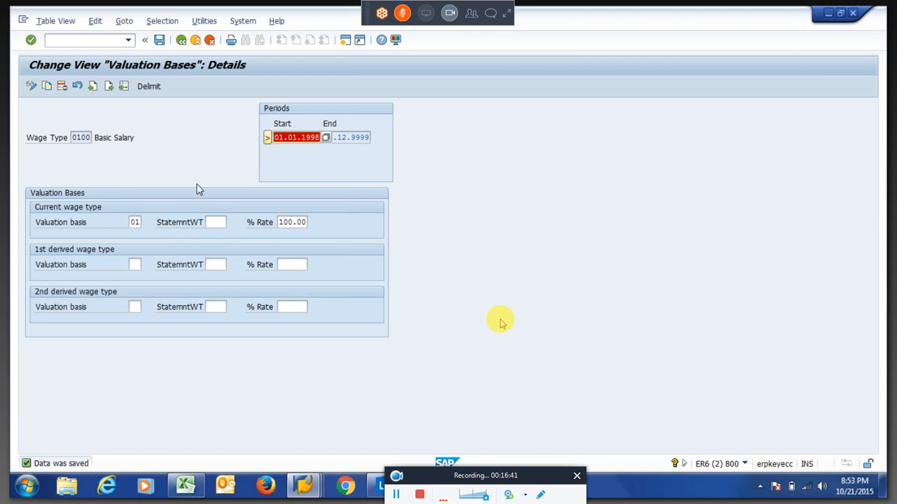
key("alt+Tab")
Inspect the AMT?0, NUM?0 and ADDWT lines that X015 logged for 0100 Basic Salary.
left_click(120, 344)
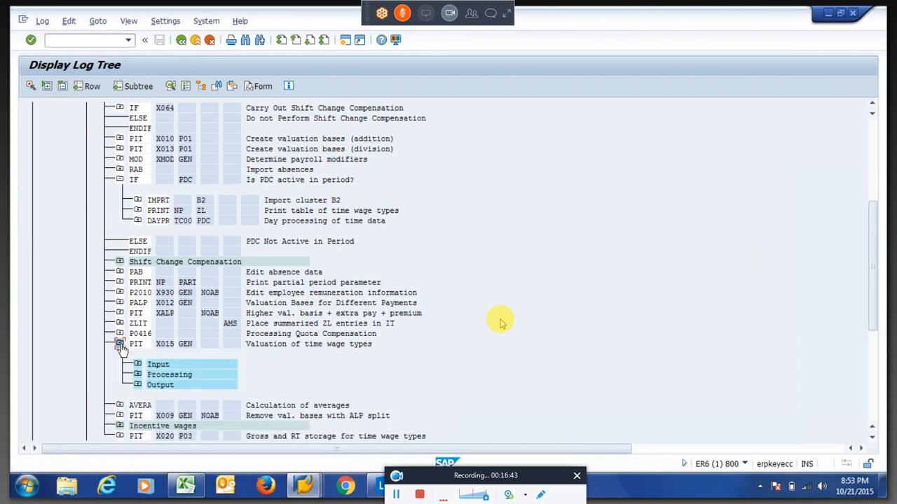
left_click(138, 376)
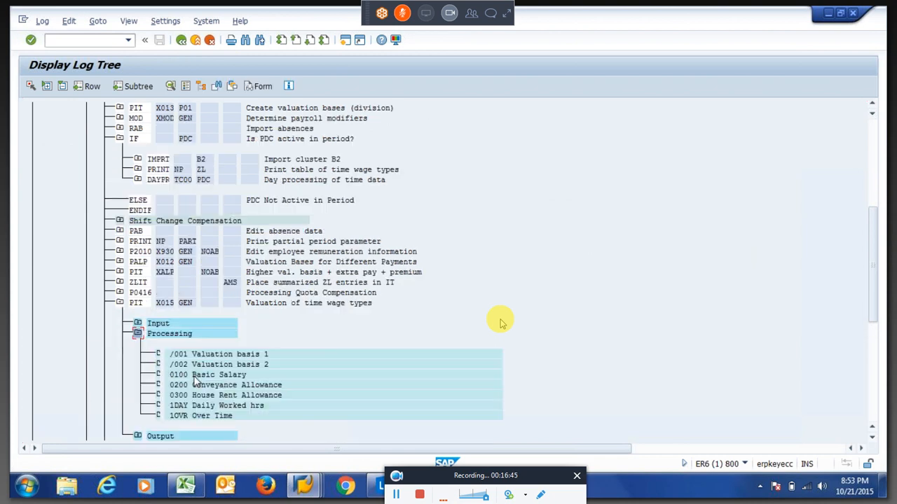
left_click(161, 302)
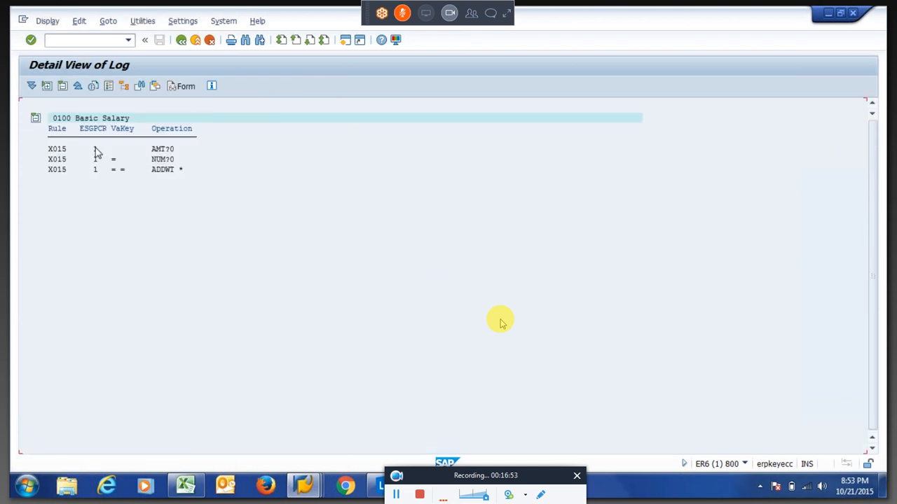
left_click(161, 149)
key("Down")
left_click_drag(112, 172, 187, 172)
key("F3")
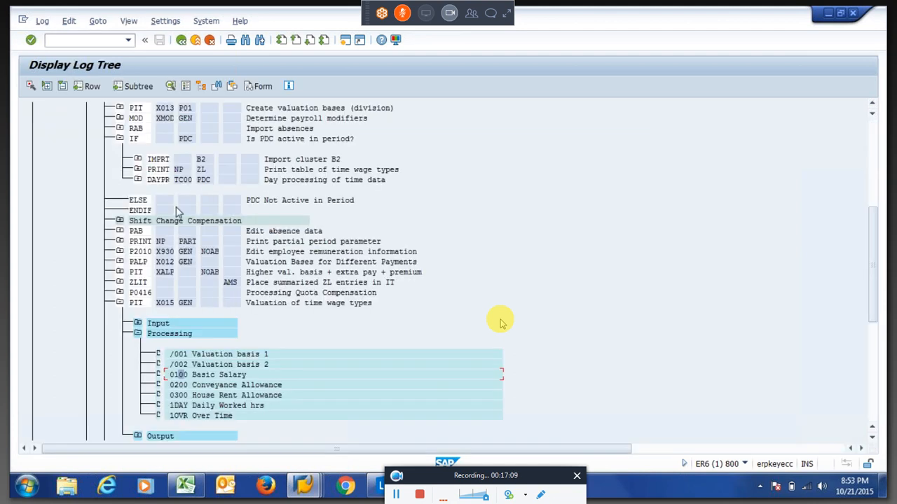
key("F3")
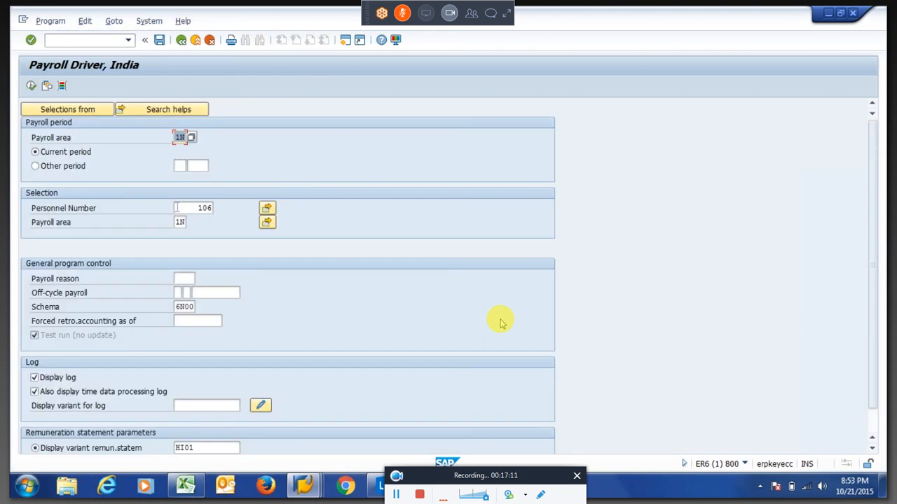
Rerun the payroll simulation and expand the 01/2015 run down to Processing of time data.
left_click(31, 87)
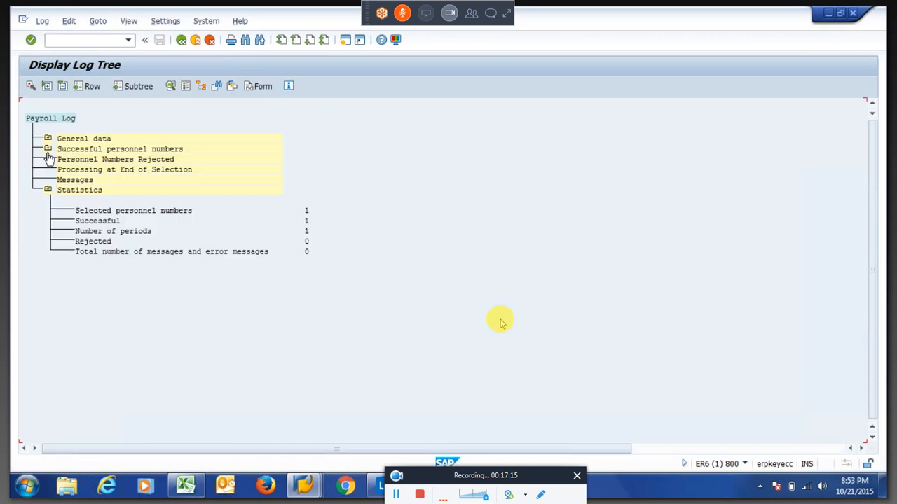
left_click(49, 149)
left_click(66, 170)
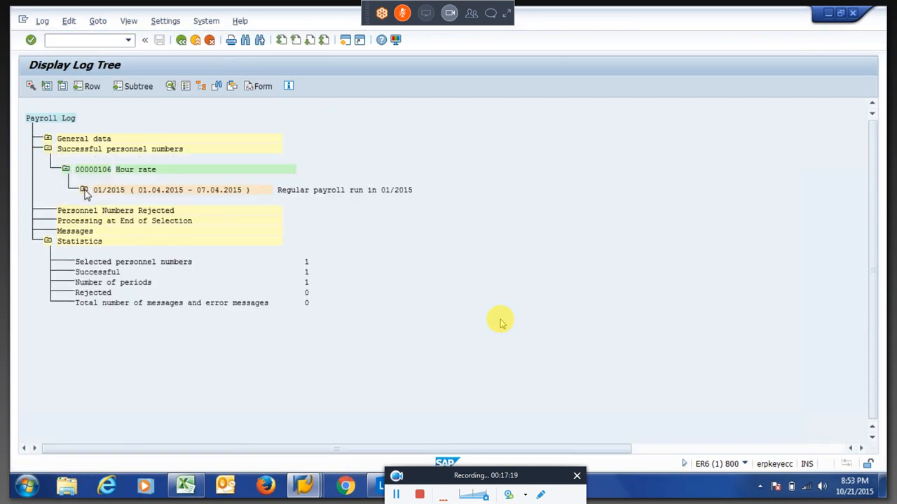
left_click(84, 190)
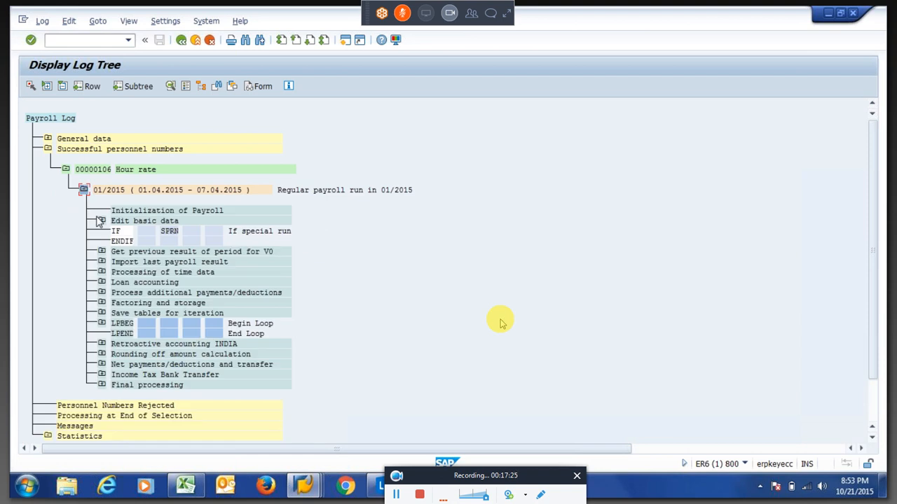
left_click(102, 273)
left_click(102, 274)
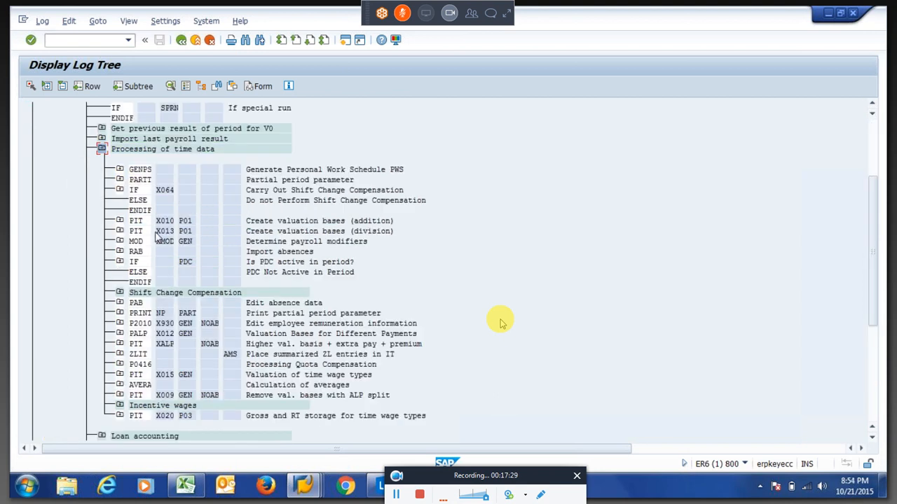
Open the PIT X015 Processing log detail for wage type 0100 Basic Salary.
left_click(119, 376)
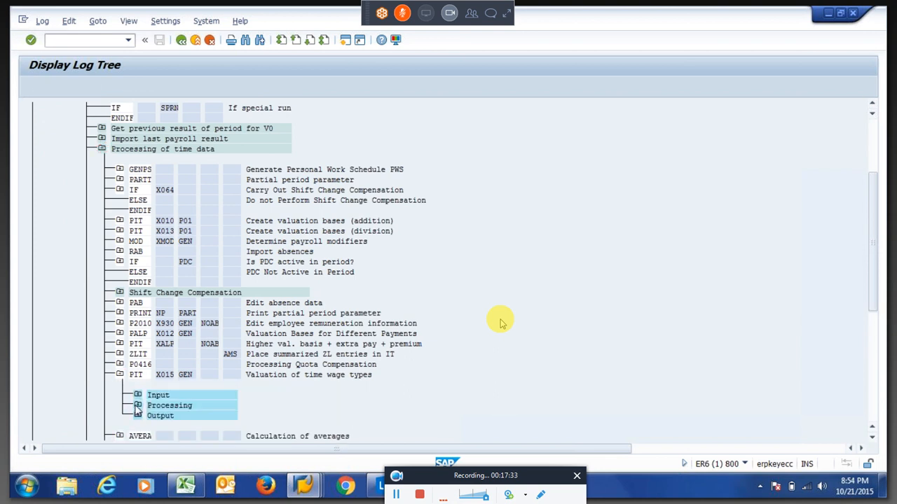
left_click(137, 406)
double_click(201, 373)
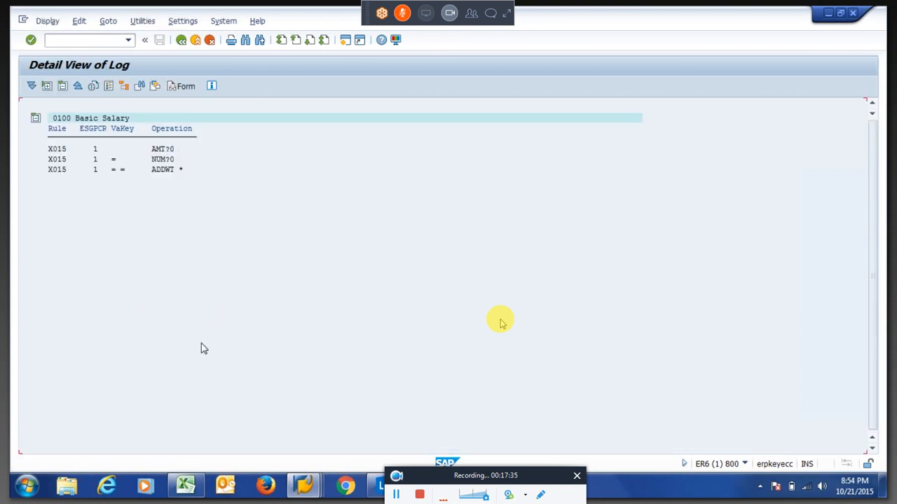
key("alt+Tab")
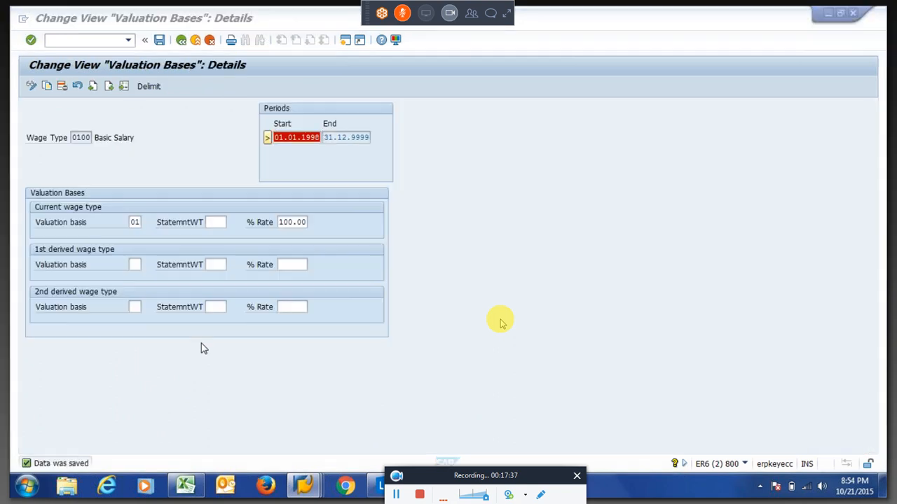
Back out from the log detail through the Valuation Bases screens to SAP Easy Access.
key("alt+Tab")
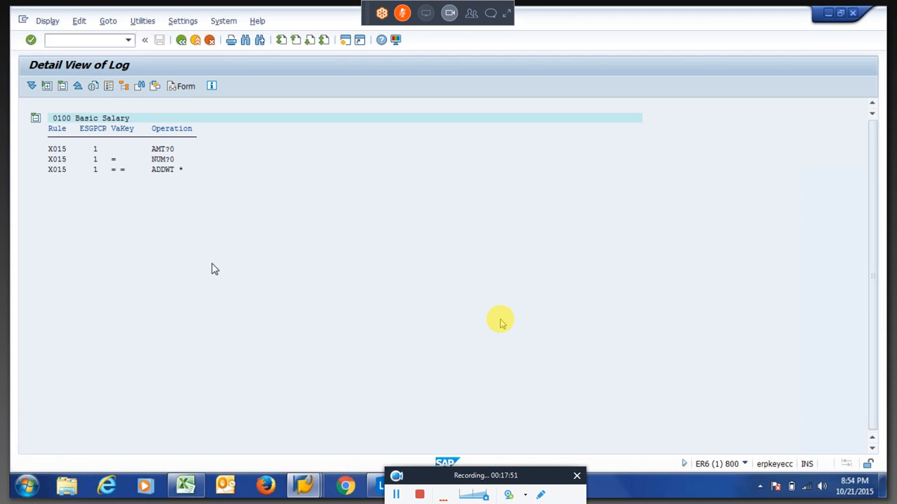
key("F3")
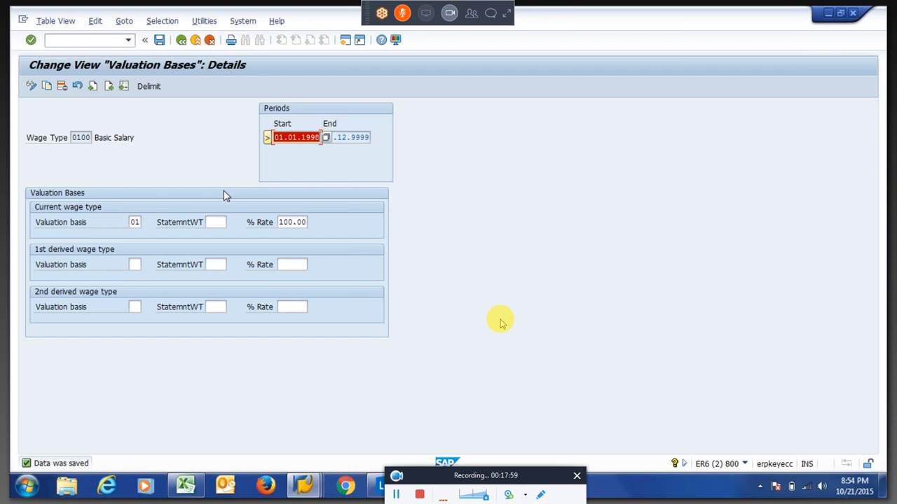
key("F3")
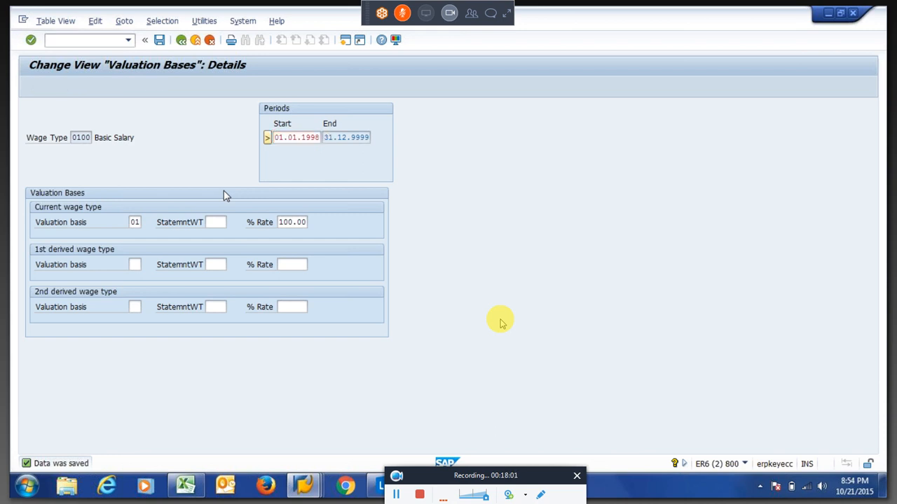
key("F3")
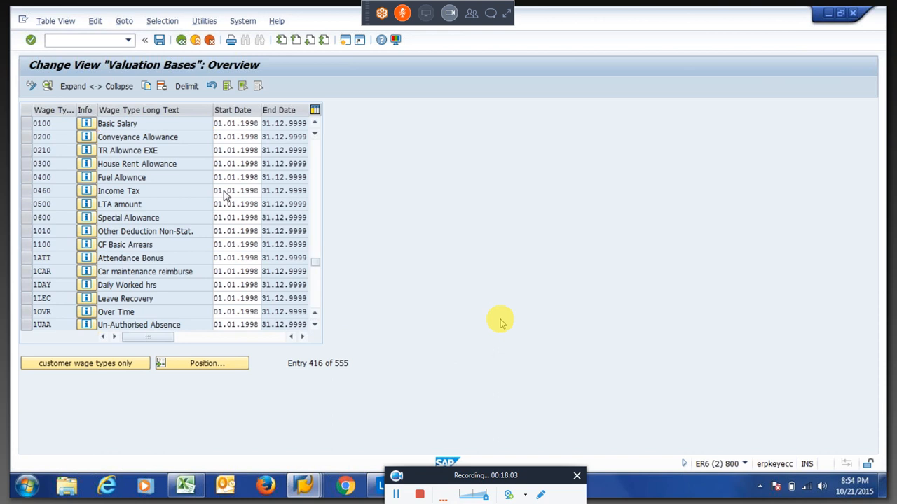
key("F3")
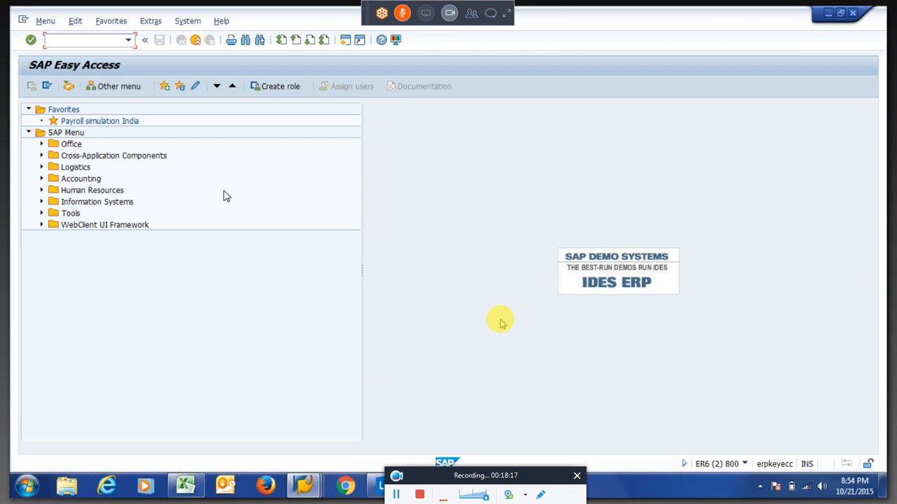
Use SM30 with work area 40 to open the Valuation Bases details for wage type 0100.
type("sm30")
key("Return")
left_click(149, 254)
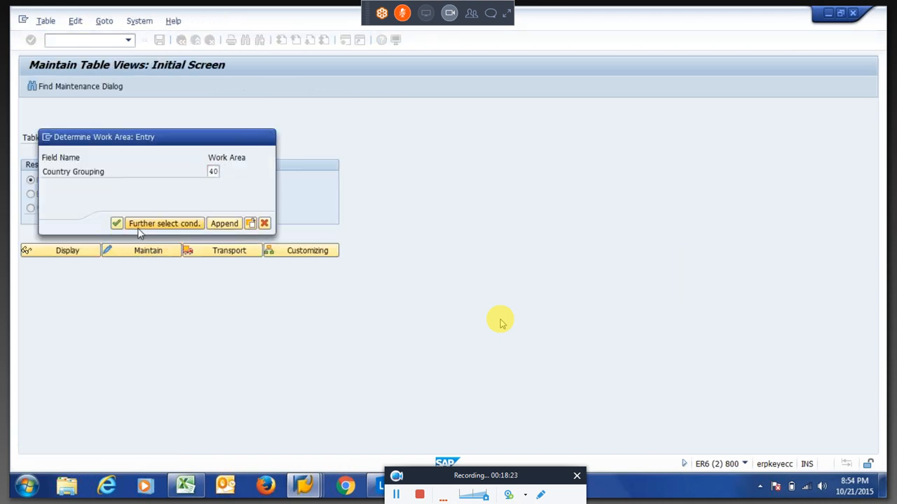
key("Return")
key("Return")
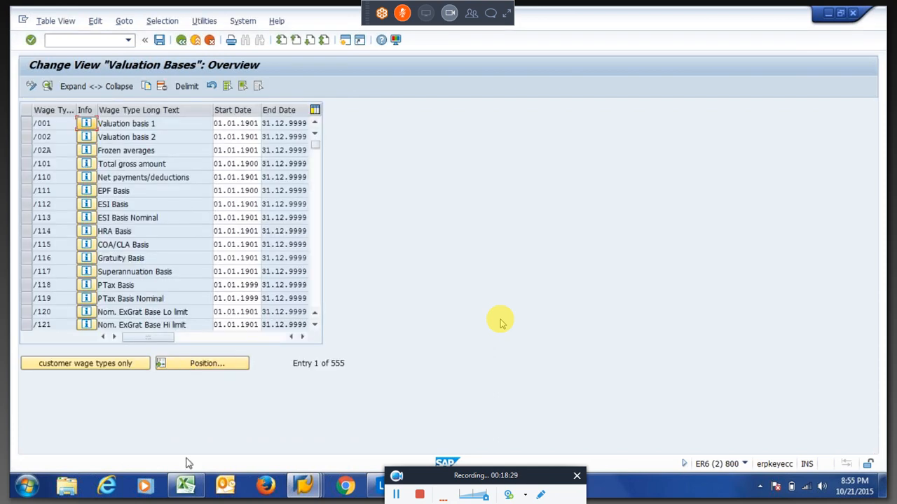
left_click(200, 364)
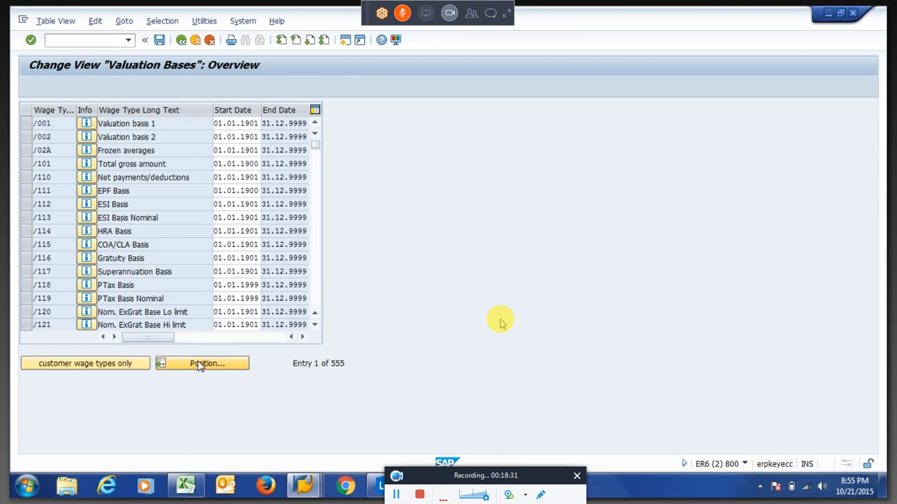
type("0100")
key("Return")
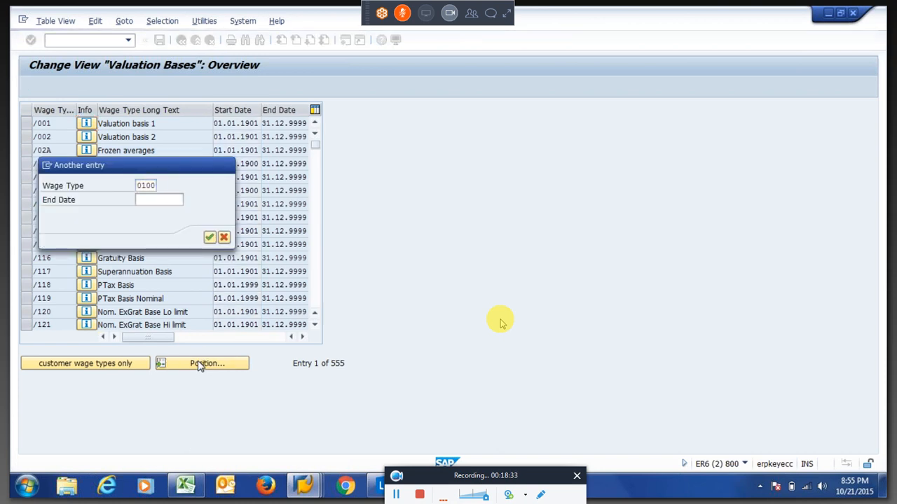
double_click(144, 124)
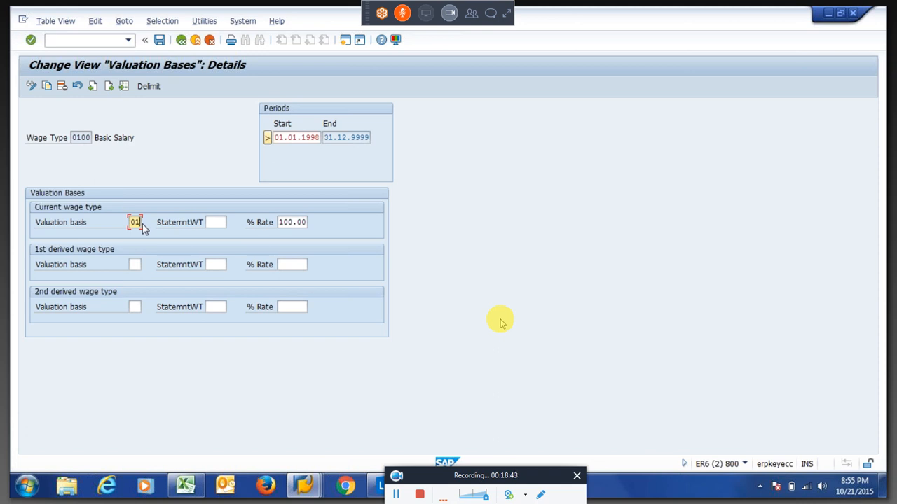
Read the F1 help on valuation basis, including /0nn secondary wage types, then save the entry.
left_click(124, 22)
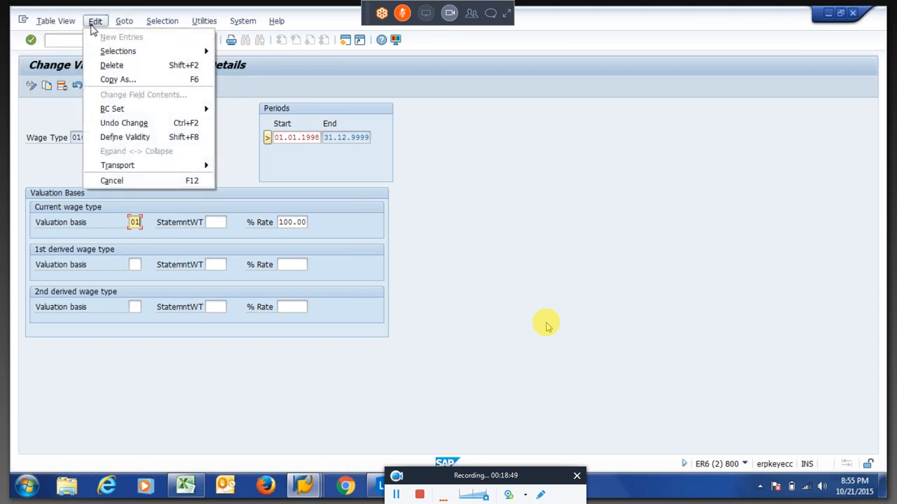
left_click(136, 224)
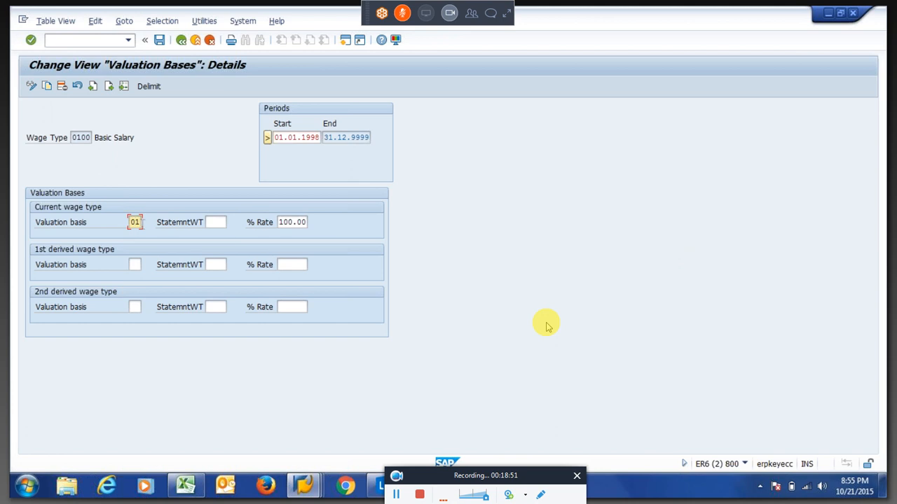
key("F1")
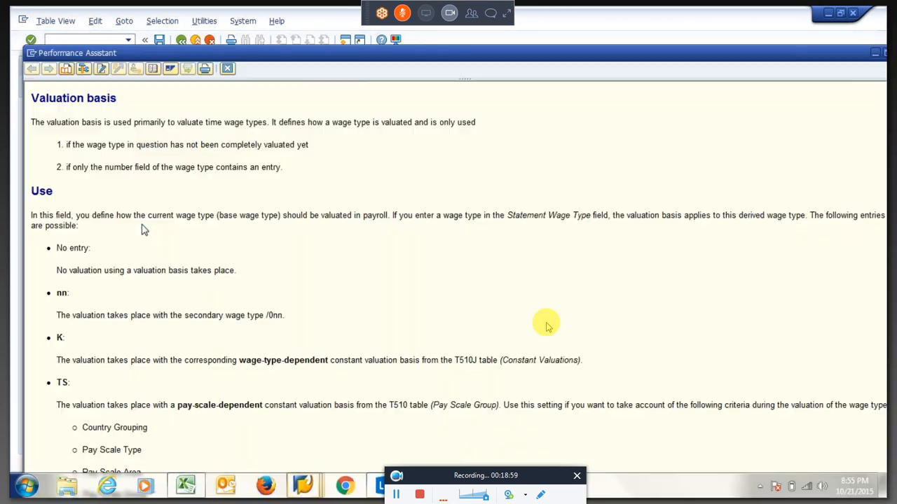
left_click_drag(57, 270, 213, 270)
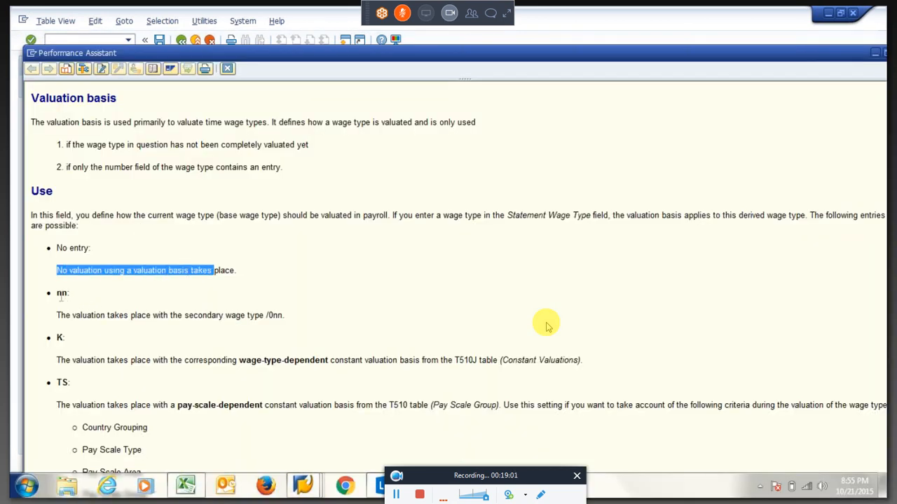
left_click_drag(58, 315, 266, 317)
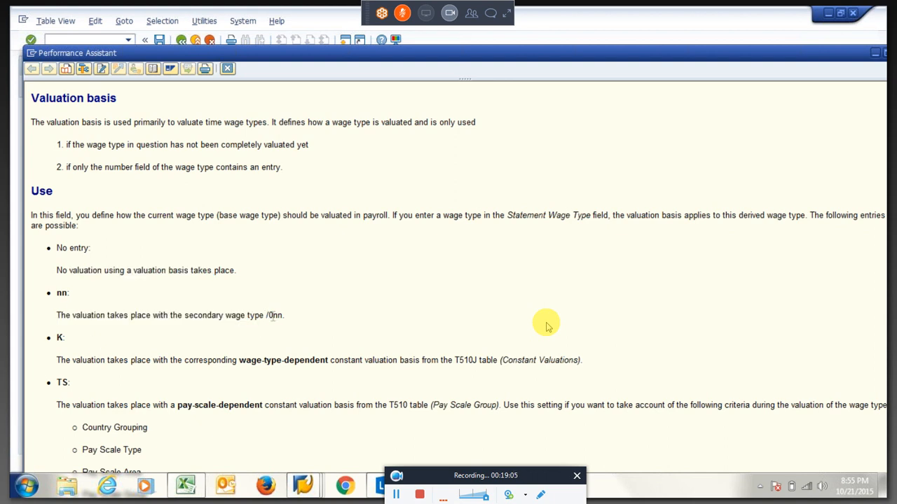
double_click(273, 316)
left_click(275, 321)
left_click_drag(275, 321, 283, 320)
left_click(228, 69)
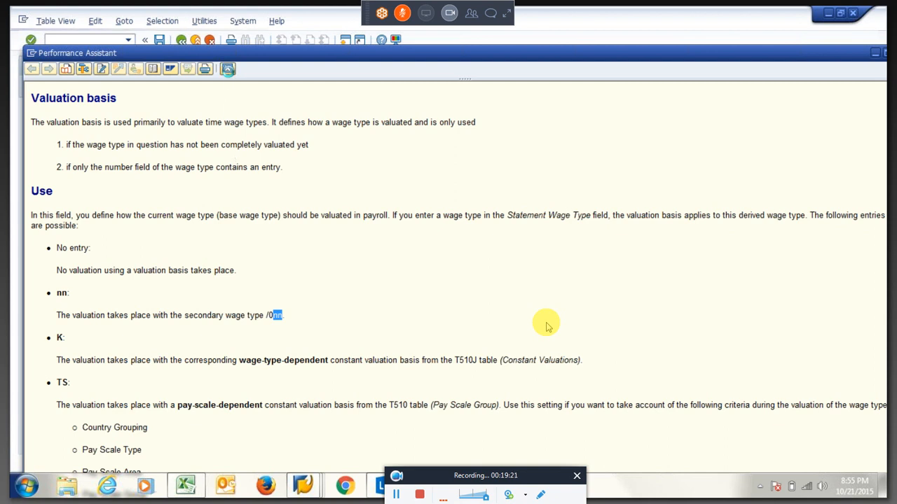
key("ctrl+s")
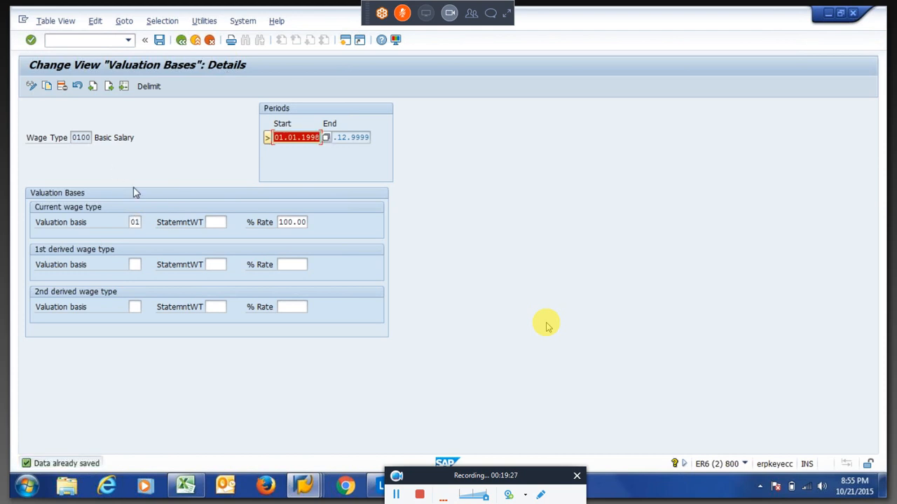
Back out of the Valuation Bases details and SM30 to the SAP Easy Access menu.
key("F3")
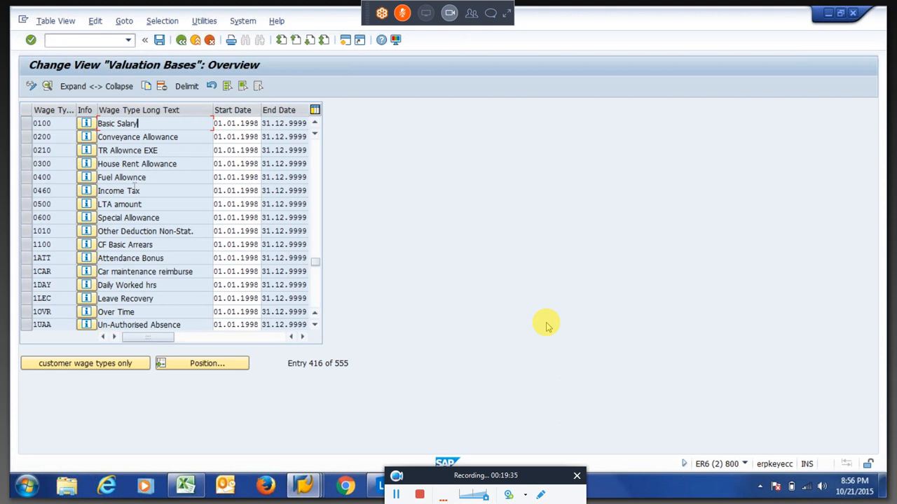
key("F3")
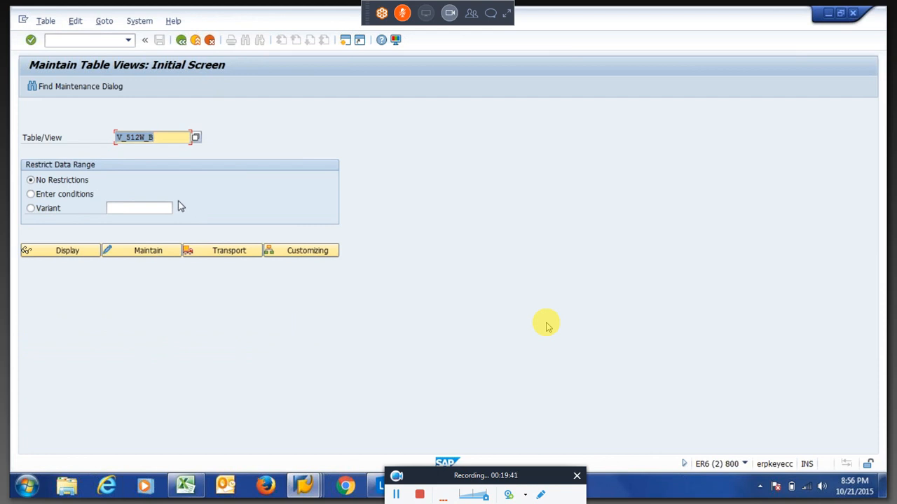
key("F3")
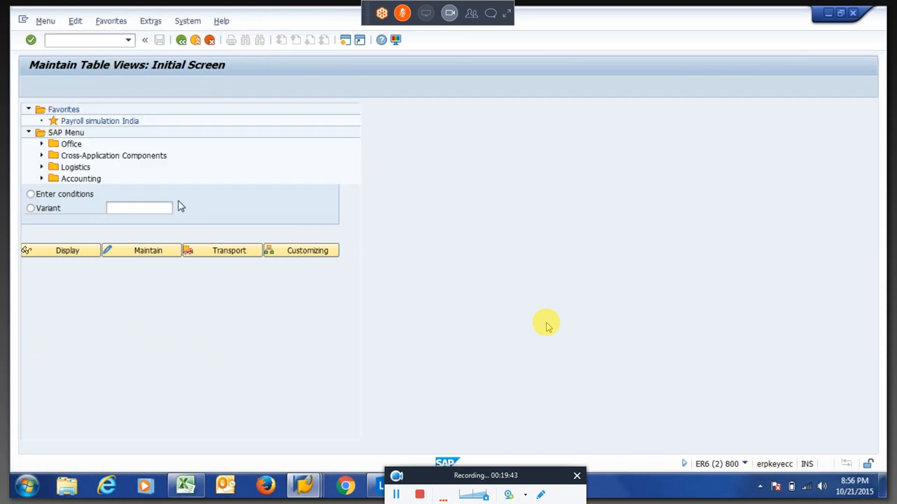
Start PE02 and enter ZBAS as the personnel calculation rule name.
type("pe02")
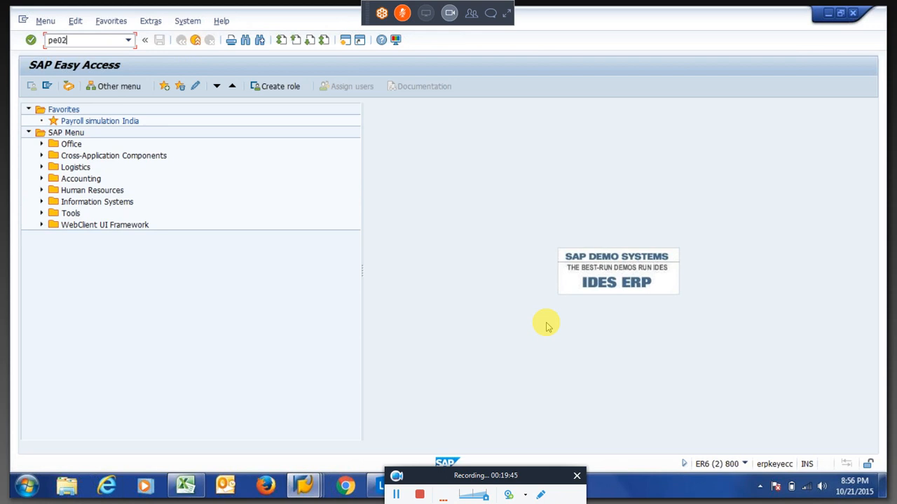
key("Return")
key("space")
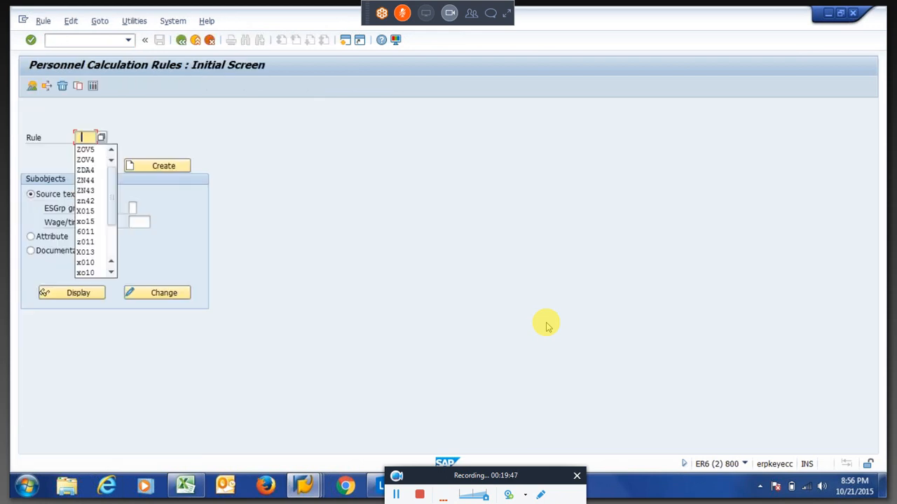
key("BackSpace")
type("ZBAS")
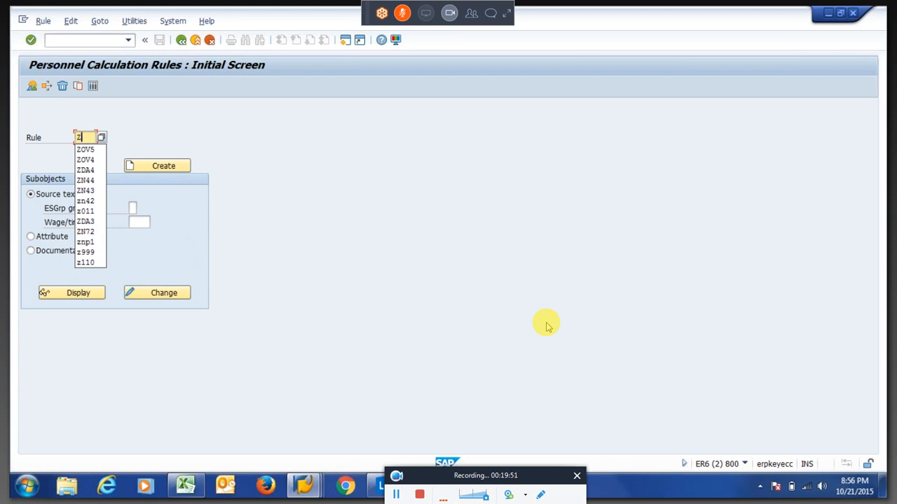
key("Return")
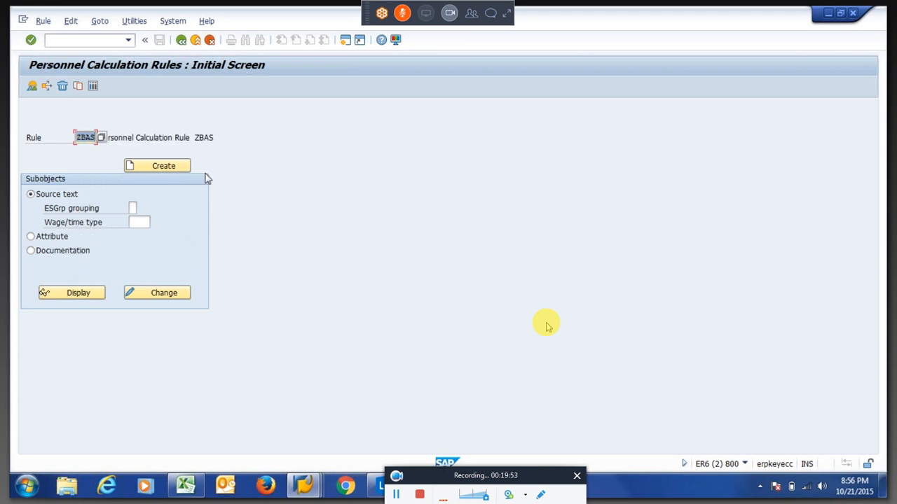
Create rule ZBAS with description 'Basic Valuation' and program class C, and save it.
left_click(165, 170)
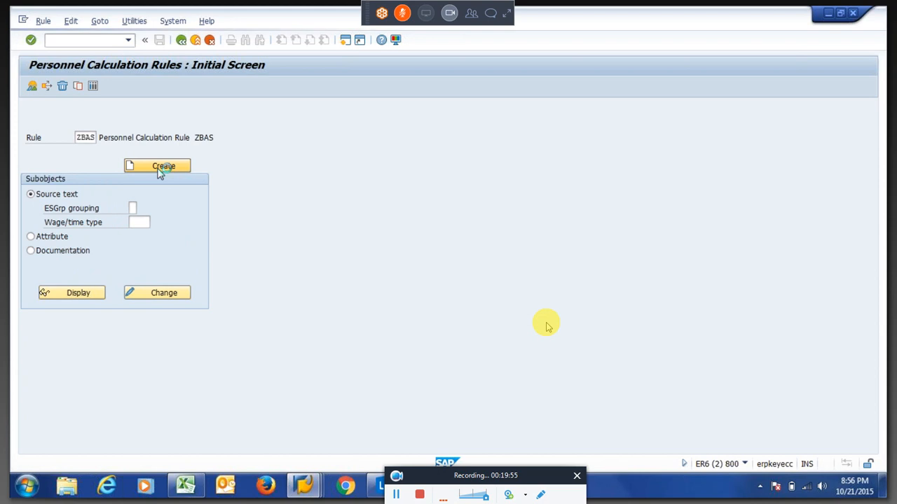
type("Basic")
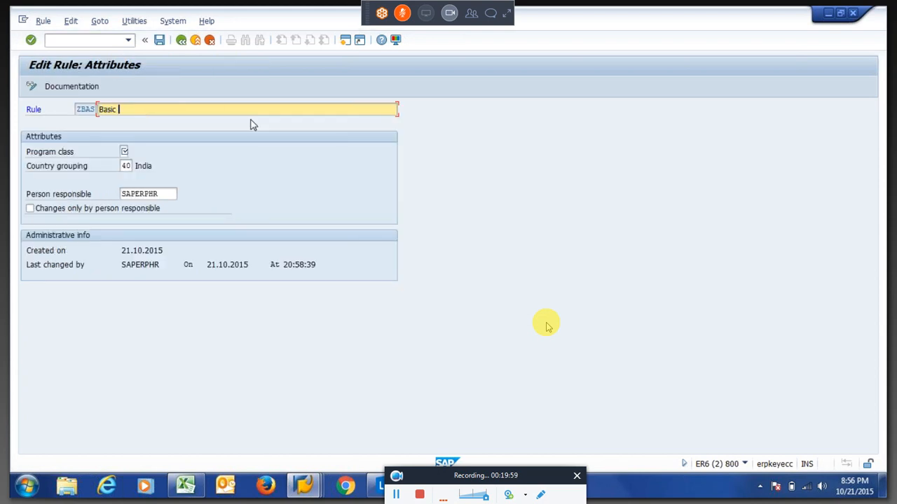
type(" Valuation")
key("Tab")
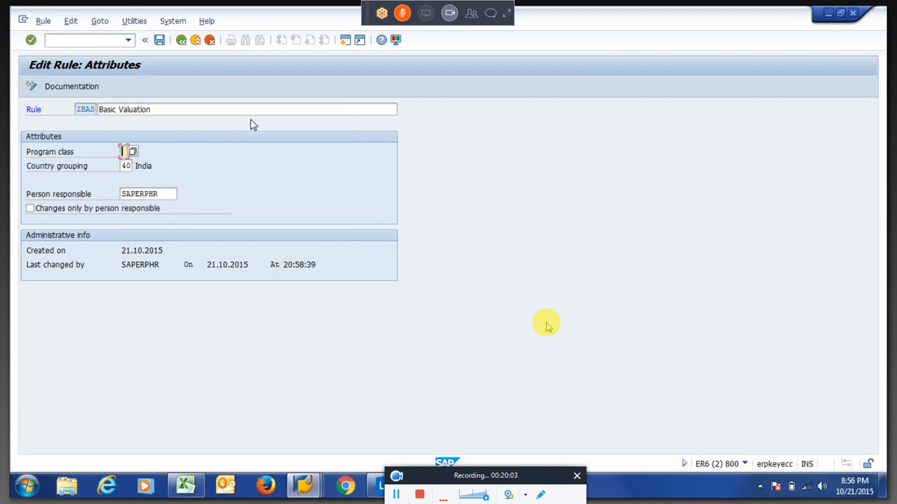
type("C")
key("Return")
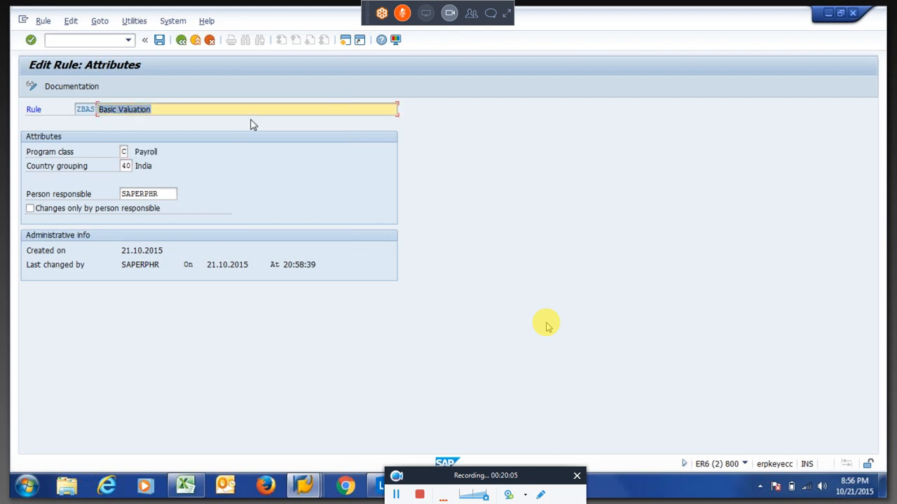
key("F3")
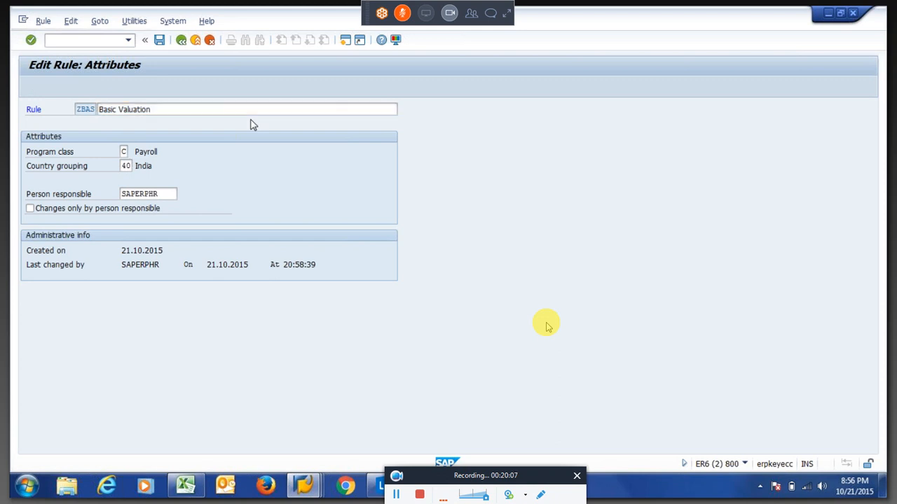
key("Return")
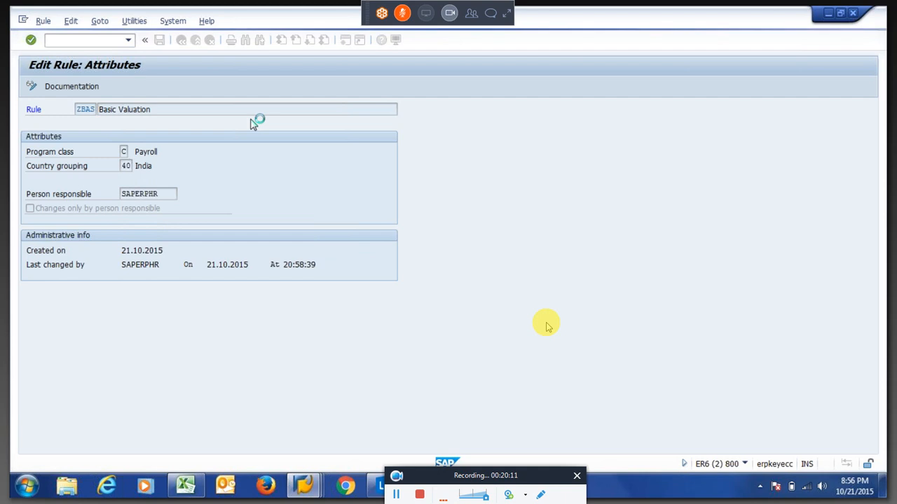
key("Return")
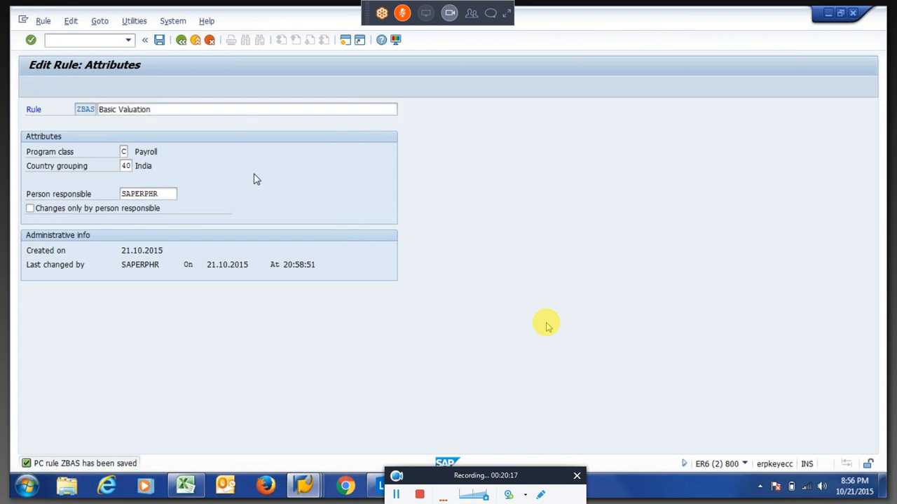
key("F3")
left_click(162, 294)
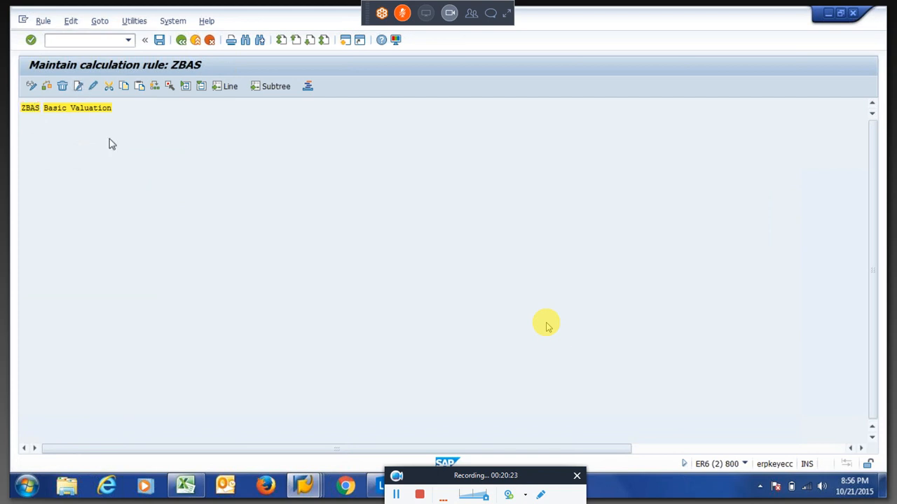
Add a **** wage-type node under * holding the operation ADDWT *.
key("Return")
key("Return")
left_click(79, 89)
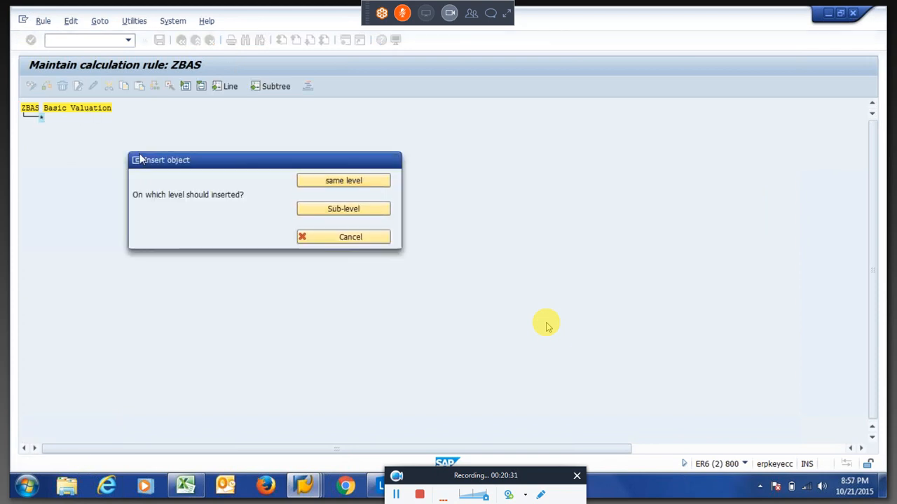
key("Return")
type("****")
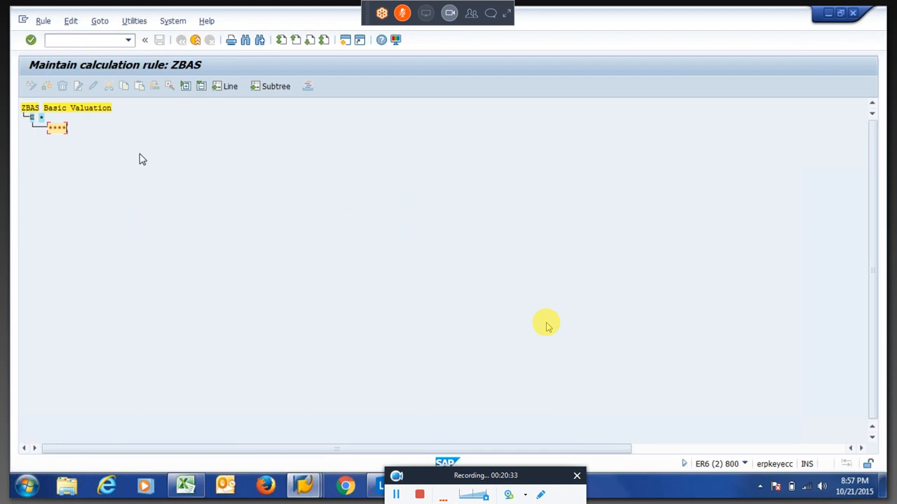
key("Return")
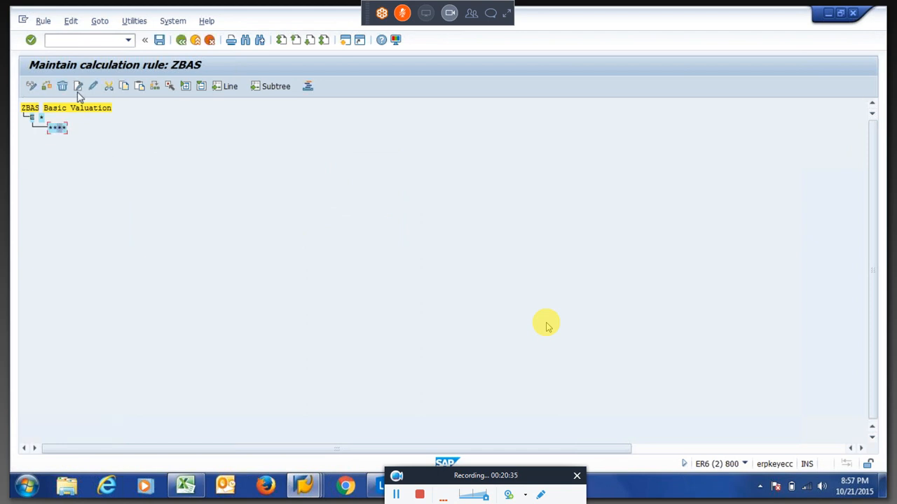
left_click(78, 86)
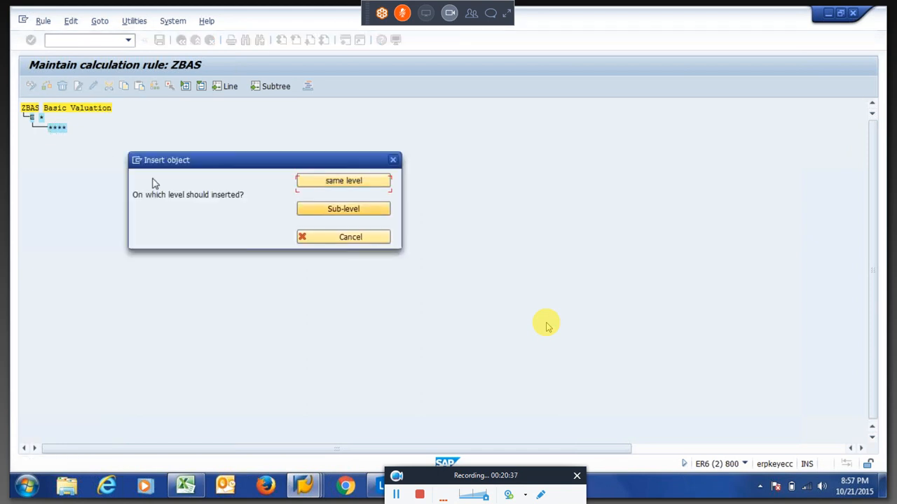
key("Return")
type("Ad")
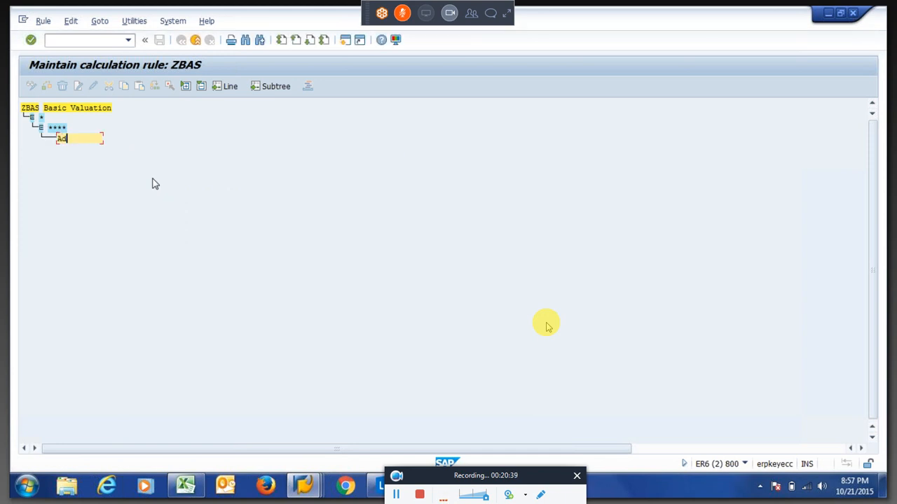
type("dwt *")
key("Return")
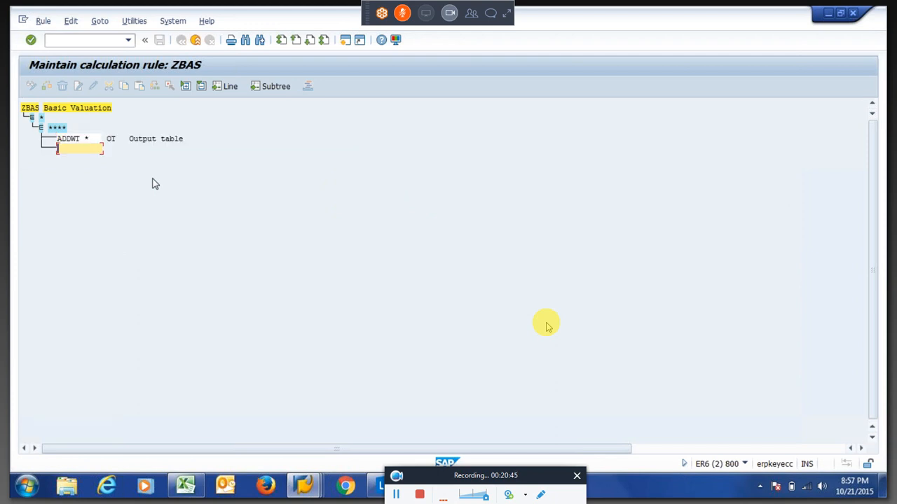
key("Return")
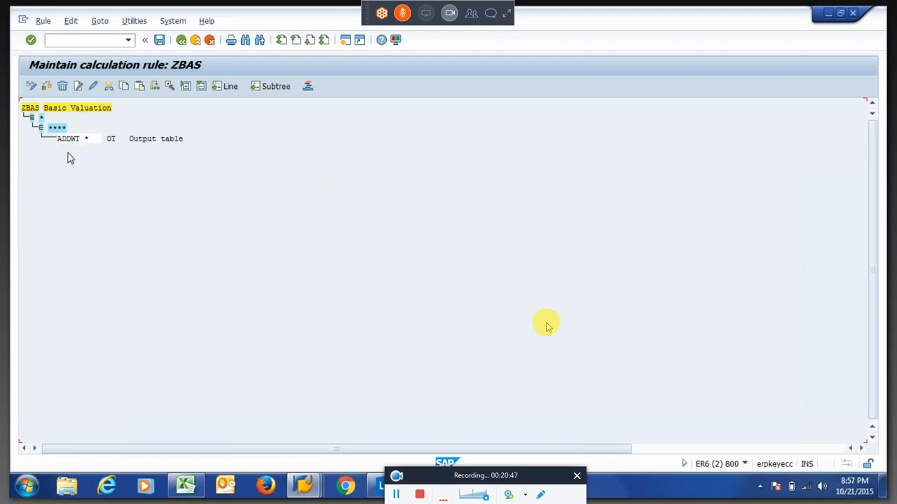
Add wage type 0100 as a node at the same level as ****.
left_click(60, 129)
left_click(78, 87)
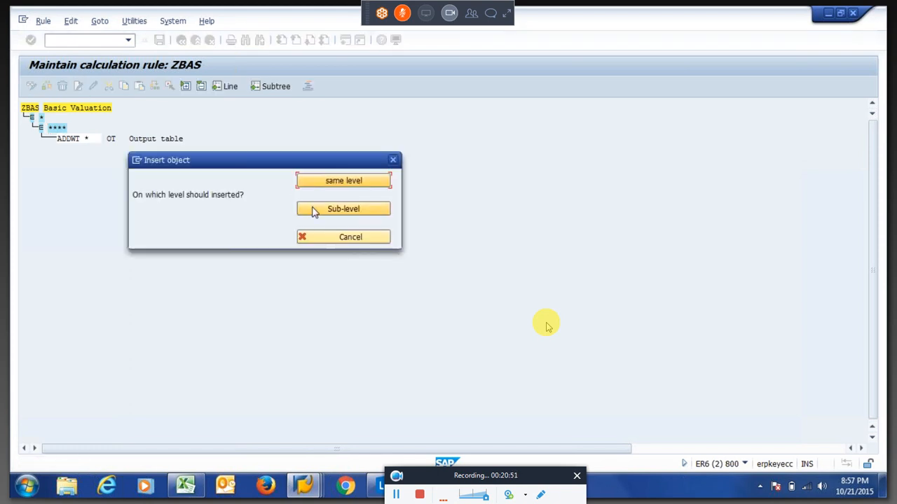
left_click(313, 211)
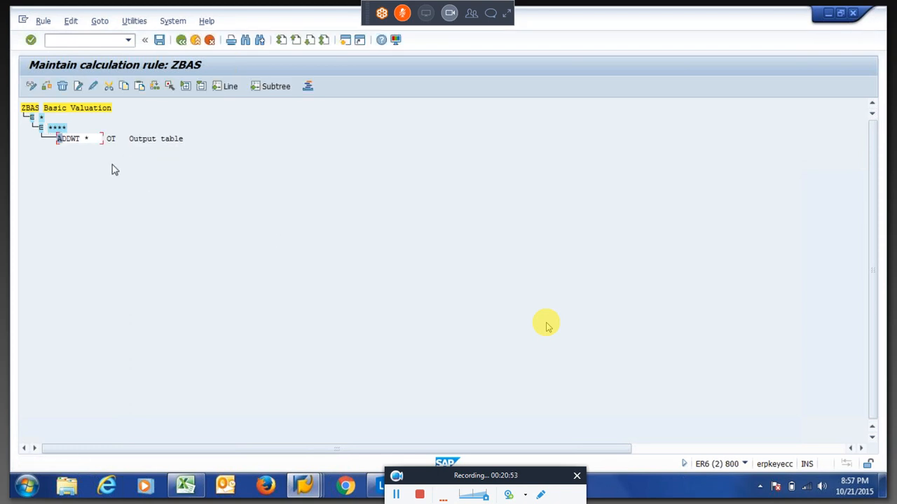
left_click(78, 86)
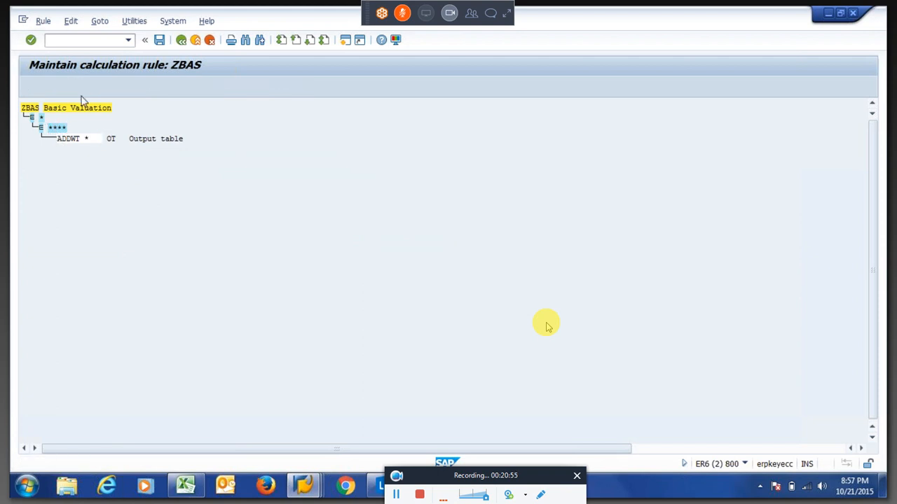
left_click(326, 183)
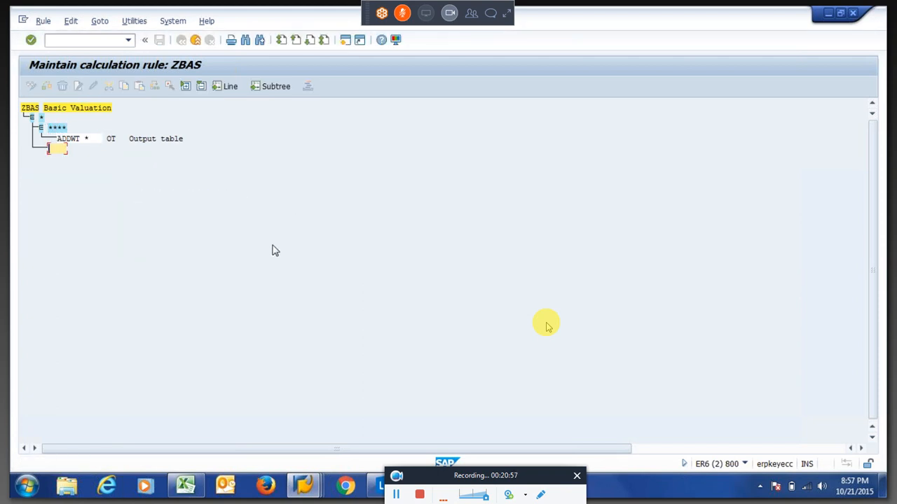
type("0100")
key("Return")
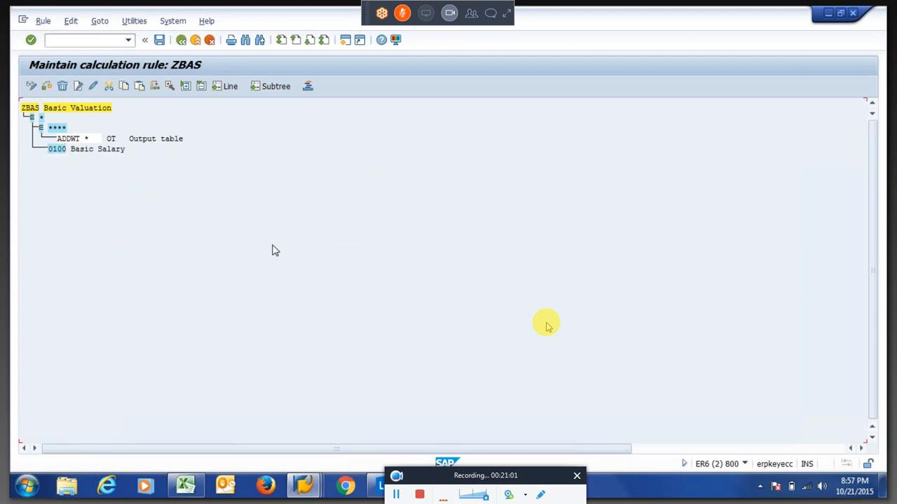
Insert a sub-level under 0100 Basic Salary with the operation NUM=1.
left_click(60, 152)
left_click(78, 86)
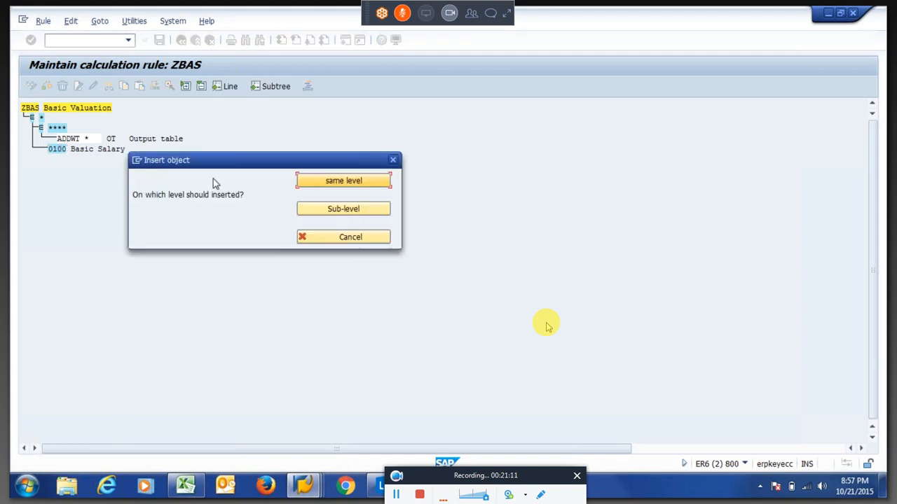
left_click(313, 212)
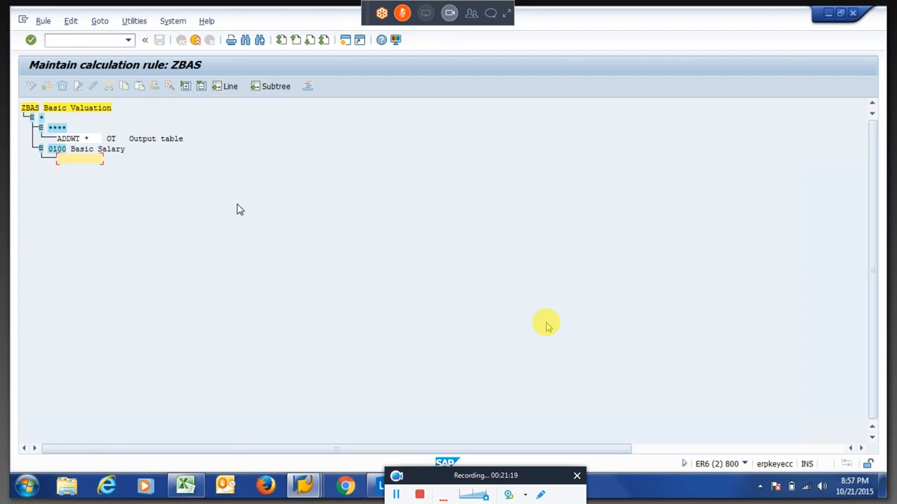
type("Aulti \\\\")
key("BackSpace")
key("BackSpace")
key("BackSpace")
key("BackSpace")
key("BackSpace")
key("BackSpace")
key("BackSpace")
key("BackSpace")
key("BackSpace")
key("BackSpace")
type("hr")
key("BackSpace")
type("NUM=1")
key("Return")
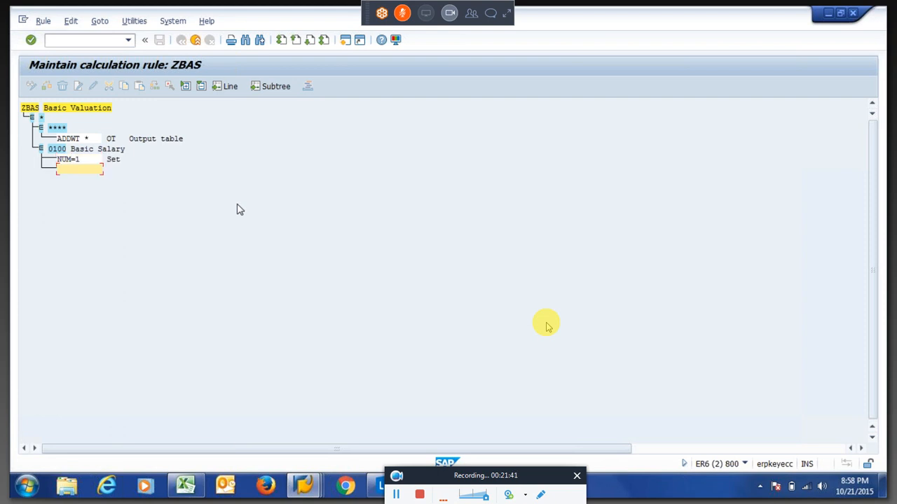
Add the MULTI RNN and ADDWT * operations beneath NUM=1.
type("MULTI R")
type("NN")
key("Return")
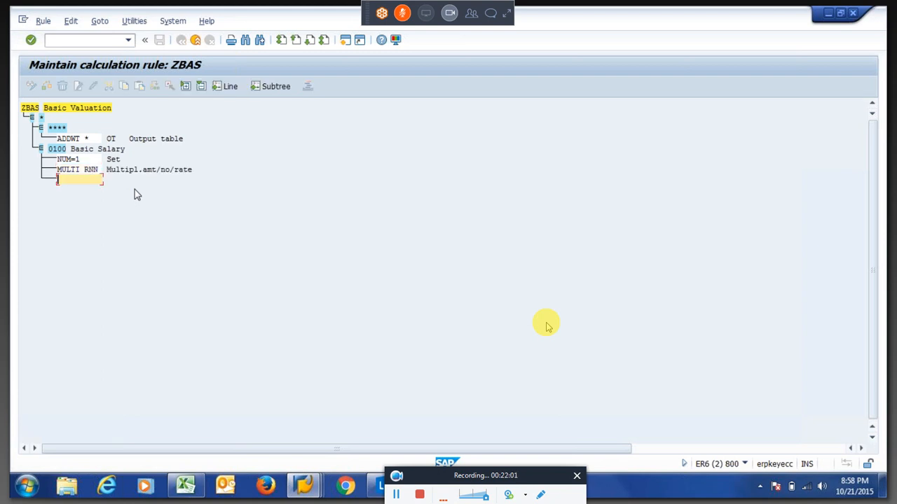
type("Addwt *")
key("Return")
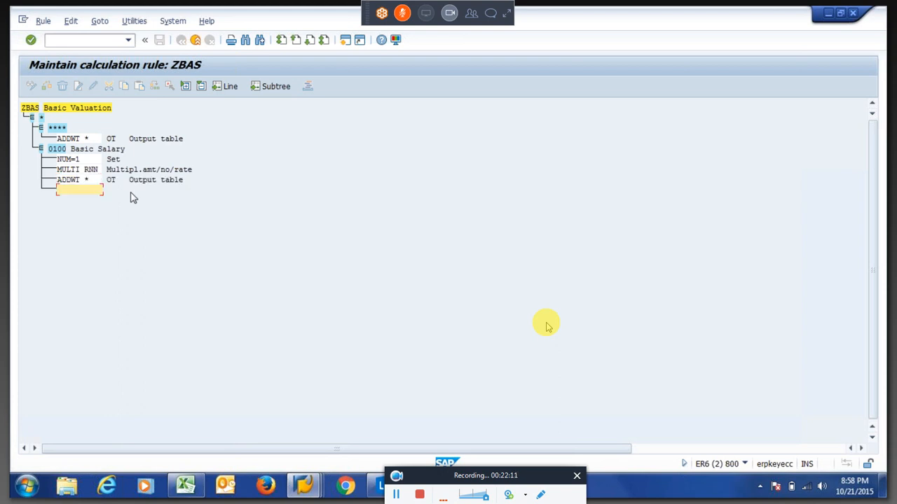
key("Return")
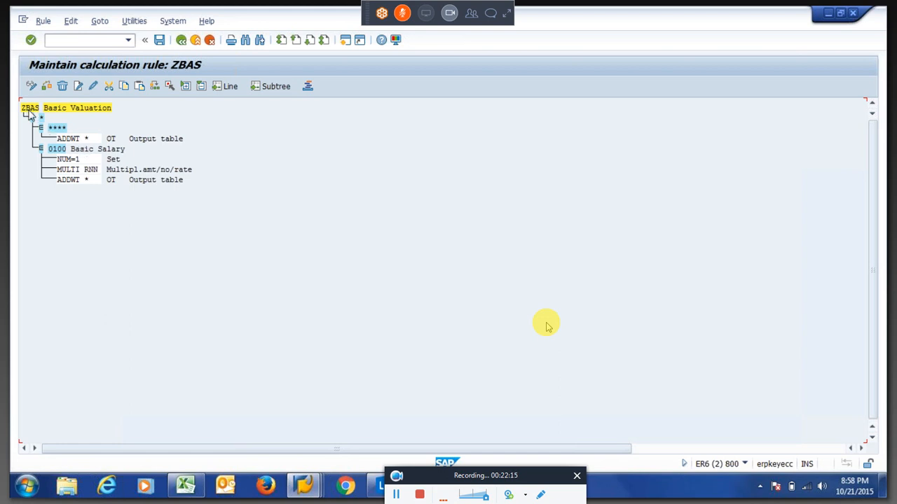
Review the 0100 Basic Salary branch's MULTI RNN operation and save rule ZBAS under the customizing request.
left_click(57, 149)
left_click(91, 171)
key("ctrl+s")
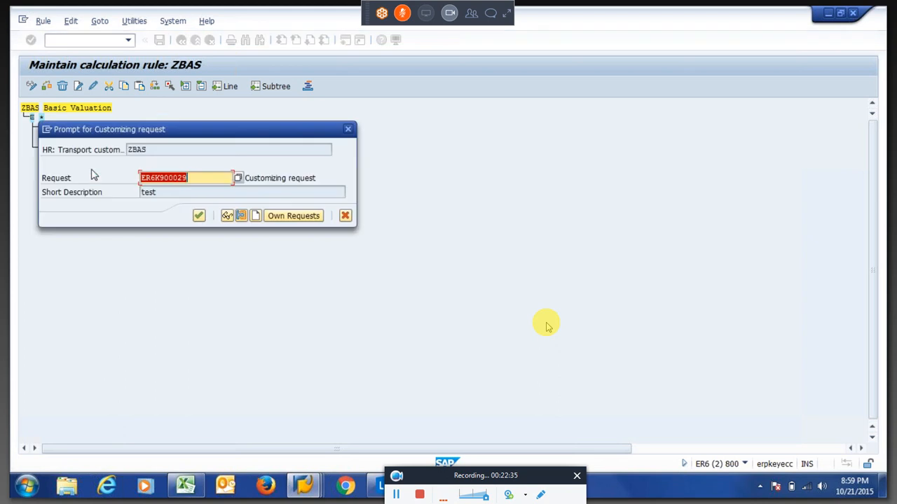
key("Return")
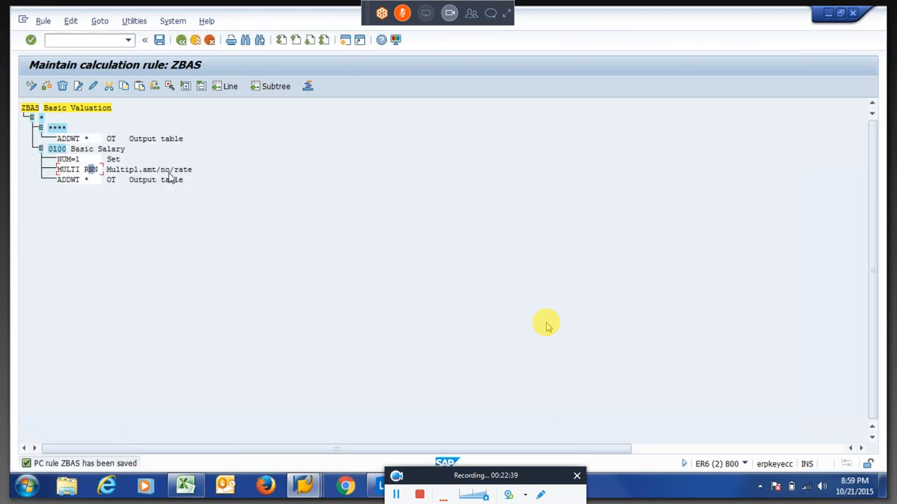
Leave the rule editor and return to the SAP Easy Access menu.
left_click(28, 110)
key("F3")
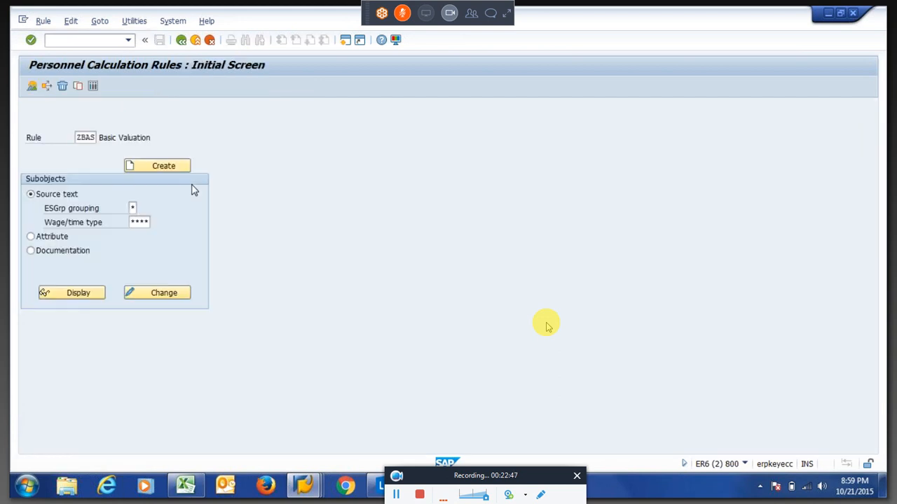
key("F3")
Open schema 6N00 in change mode with PE01 and drill into subschema 6600.
type("pe01")
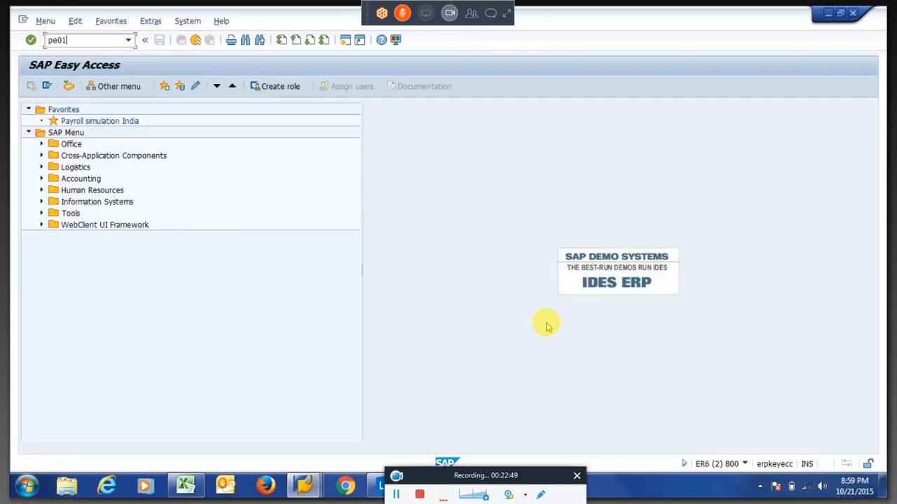
key("Return")
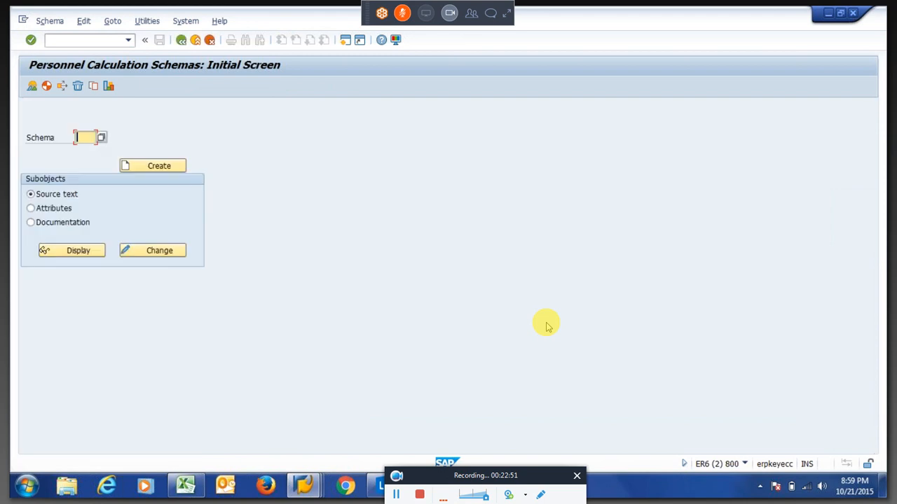
left_click(160, 252)
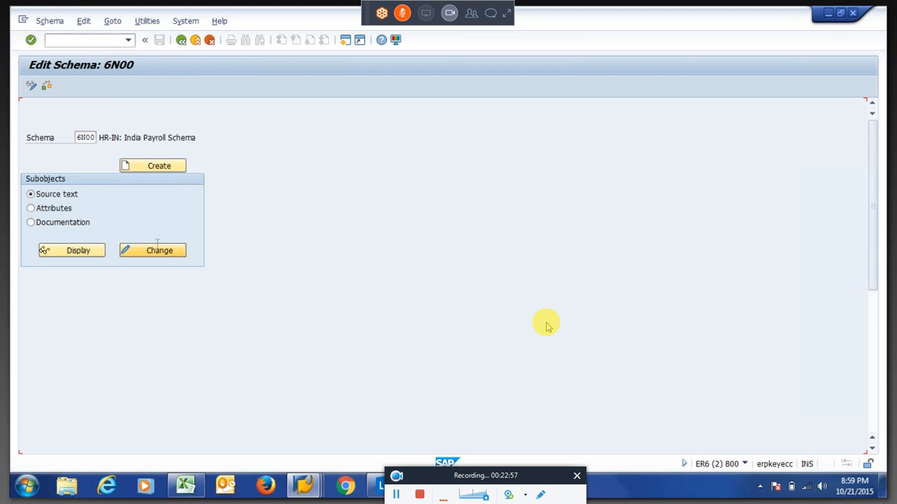
left_click(91, 293)
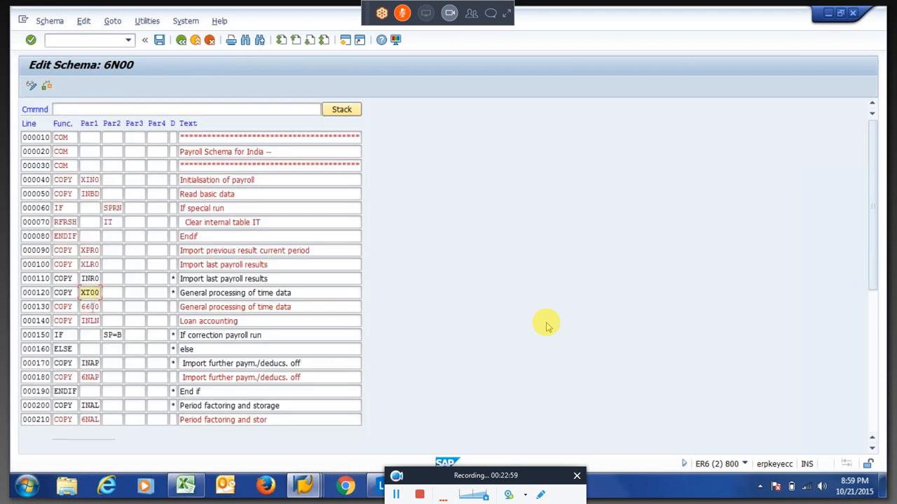
key("Down")
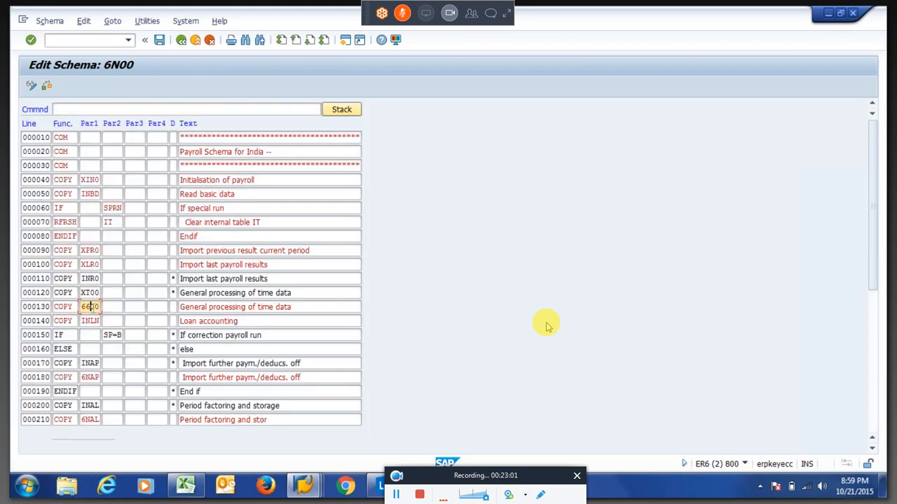
double_click(91, 308)
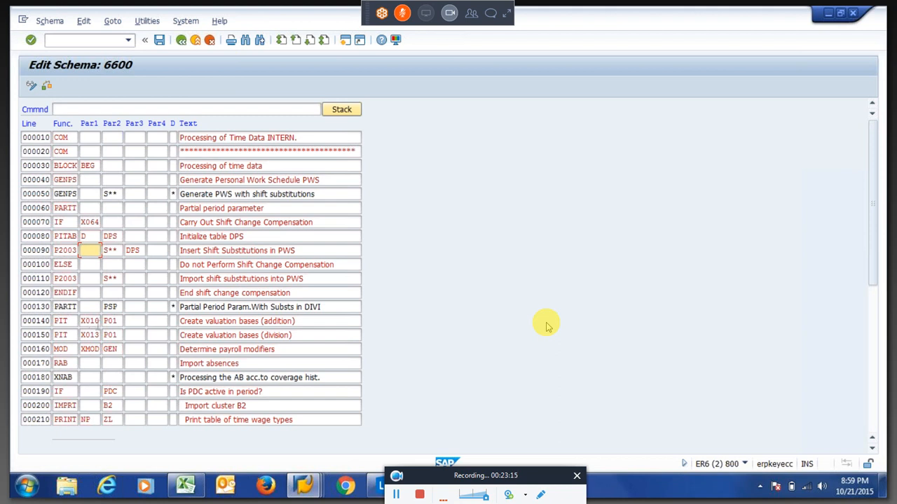
Scroll through subschema 6600 to line 000340, just before the PIT X015 valuation step.
left_click(91, 336)
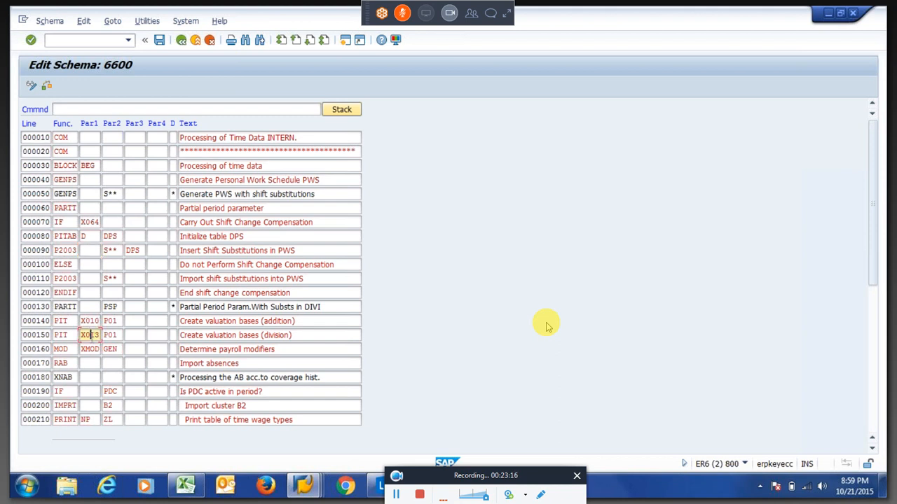
left_click(87, 378)
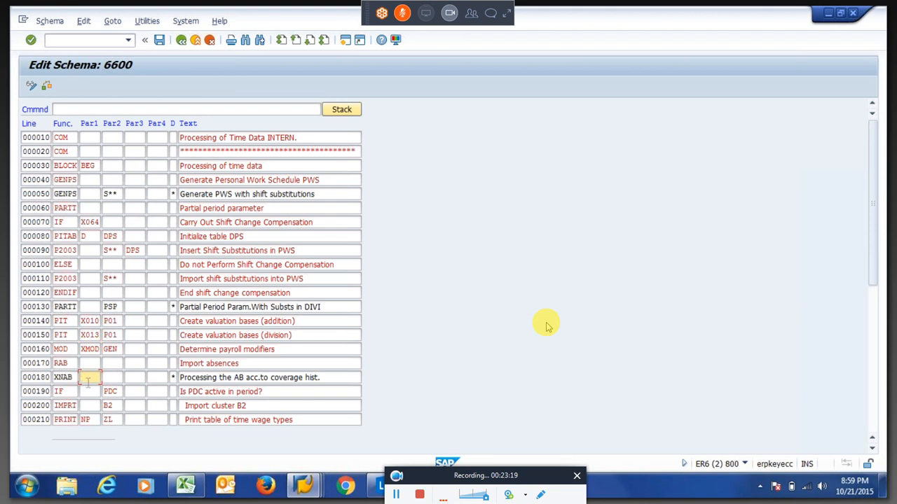
left_click(546, 325)
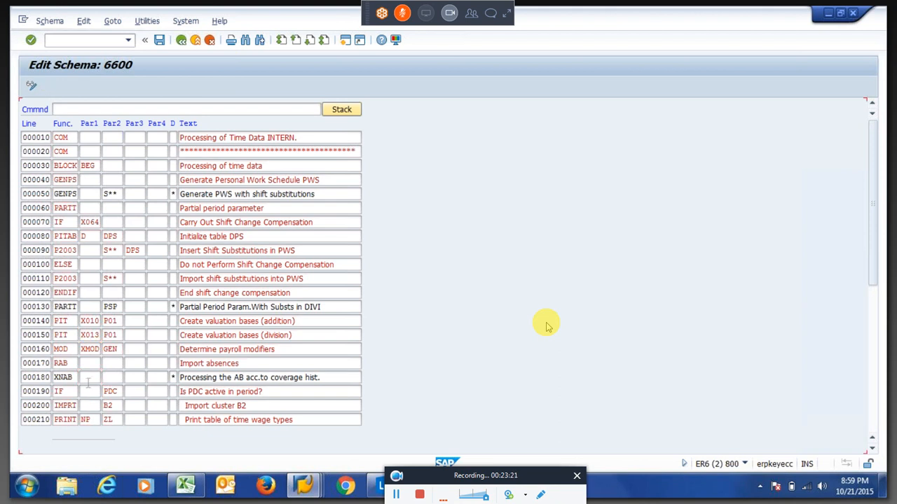
scroll(88, 382, "down", 7)
left_click(91, 323)
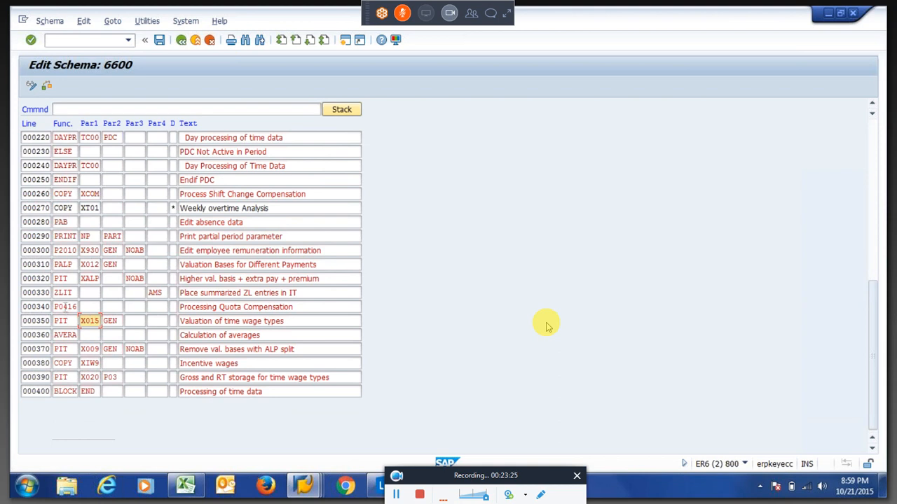
left_click(65, 309)
key("shift+Tab")
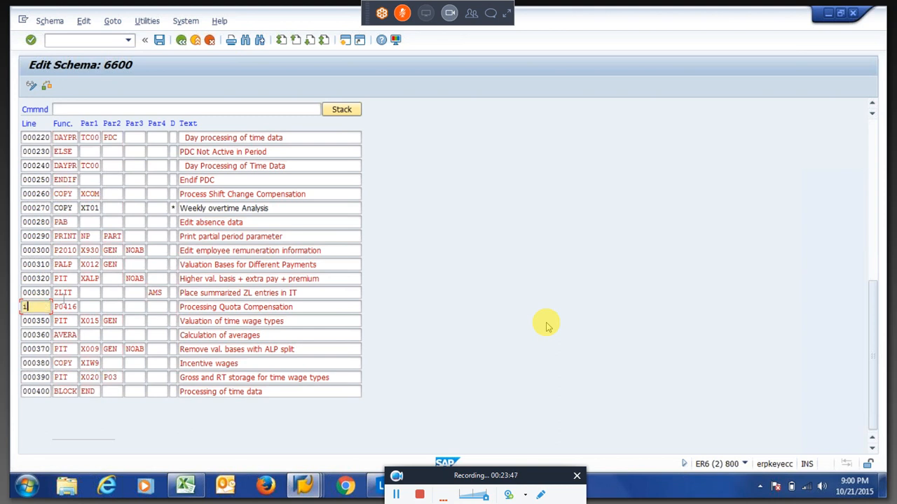
Insert an empty line after 000340 and delete it, leaving schema 6600 unchanged.
type("i")
key("Return")
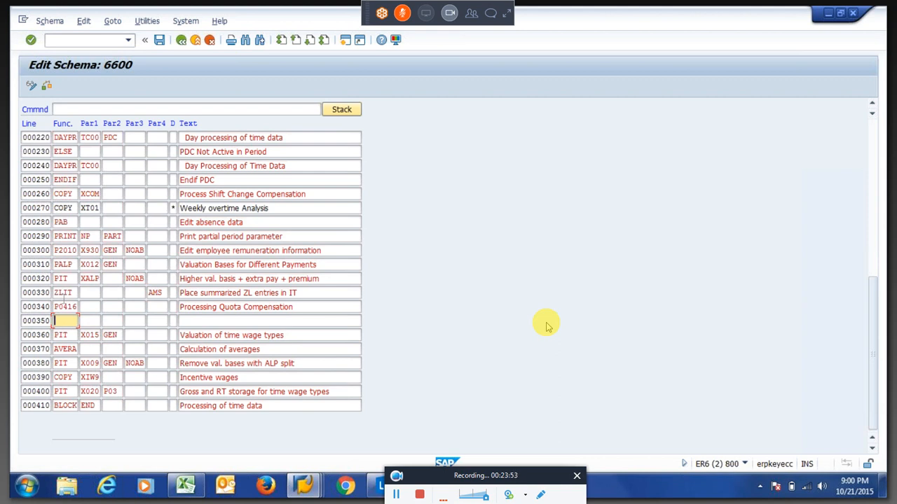
key("shift+Tab")
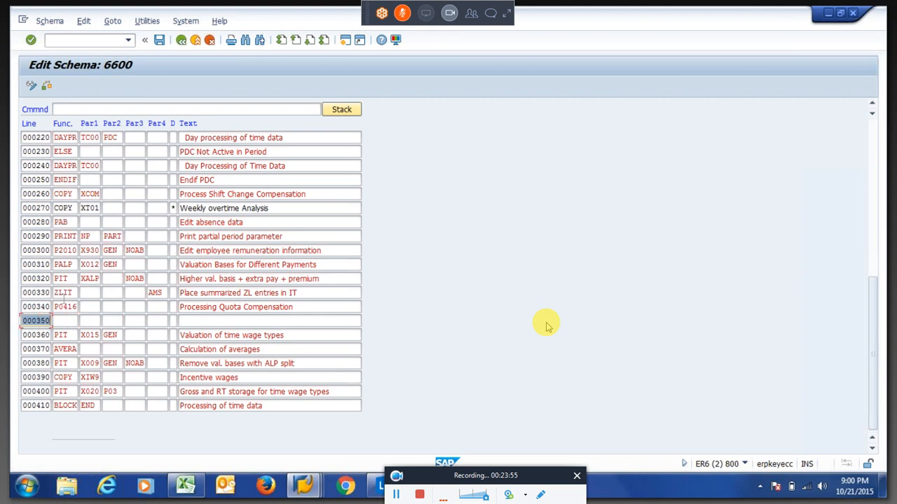
type("D")
key("Return")
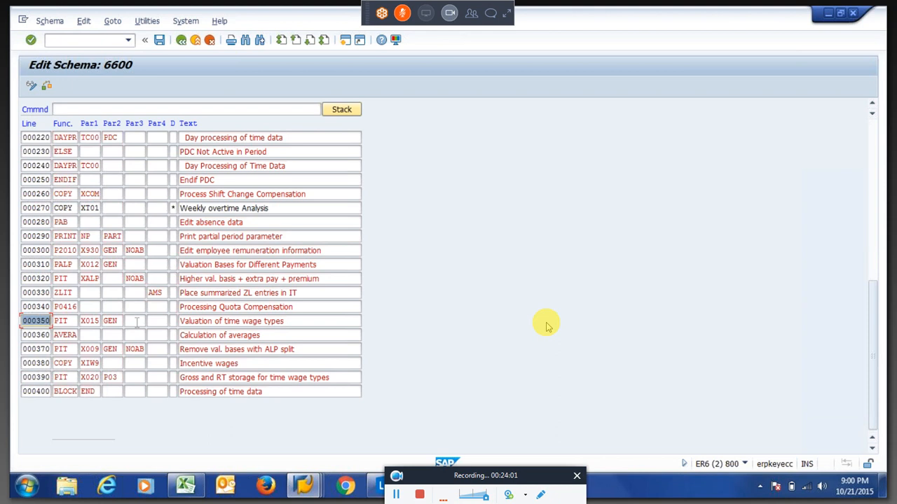
key("alt+Tab")
key("alt+Tab")
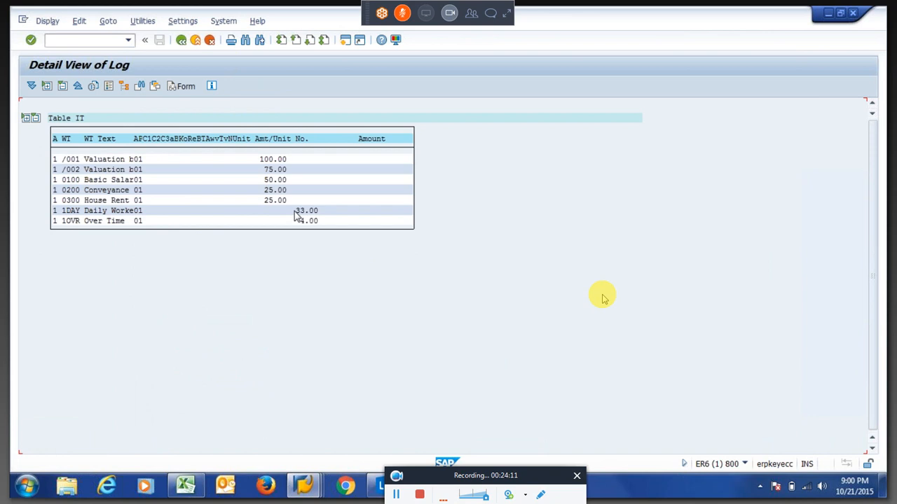
left_click_drag(293, 210, 323, 214)
left_click(323, 212)
left_click_drag(252, 160, 275, 161)
left_click_drag(294, 159, 294, 159)
left_click_drag(293, 213, 306, 215)
left_click(306, 214)
left_click_drag(259, 180, 292, 183)
left_click_drag(295, 211, 318, 215)
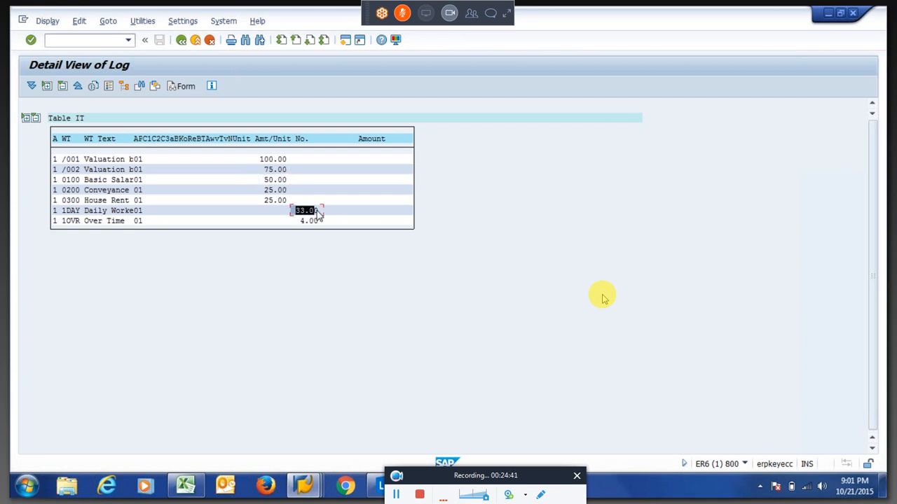
left_click_drag(246, 180, 292, 183)
left_click(291, 180)
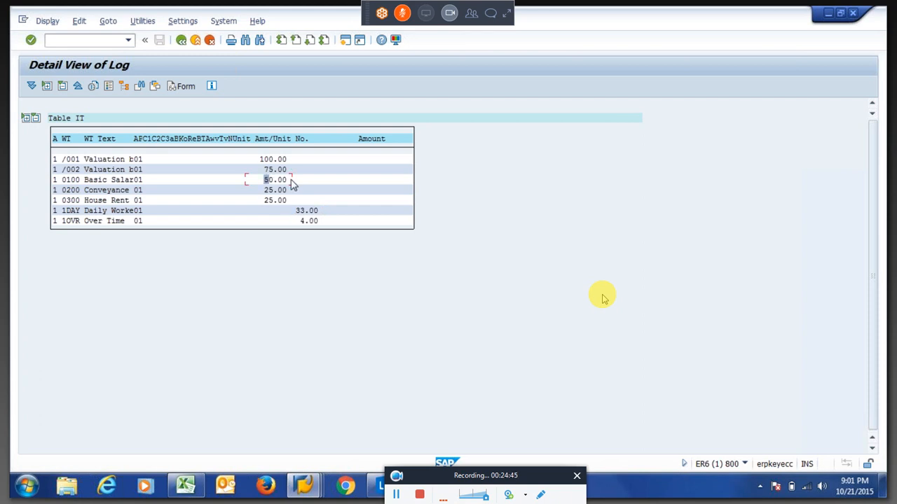
left_click(121, 181)
left_click_drag(264, 184, 291, 185)
left_click(291, 185)
left_click_drag(267, 184, 319, 218)
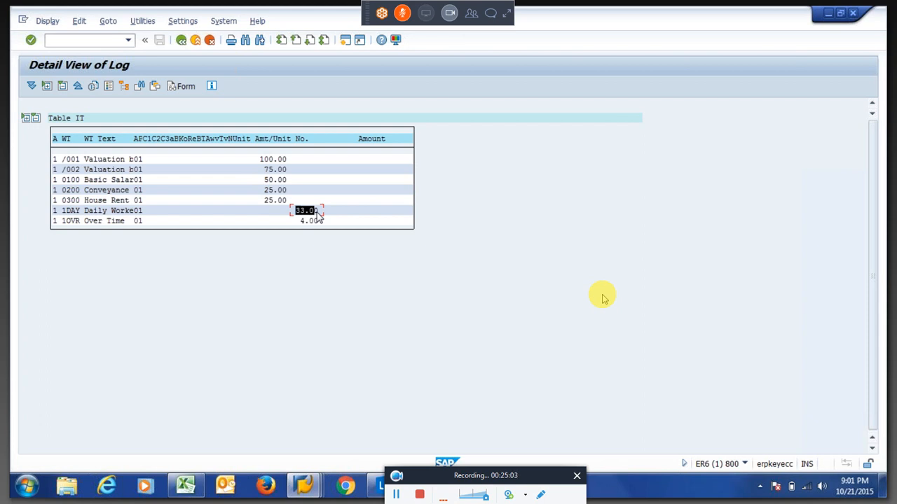
left_click_drag(319, 217, 324, 219)
left_click(271, 181)
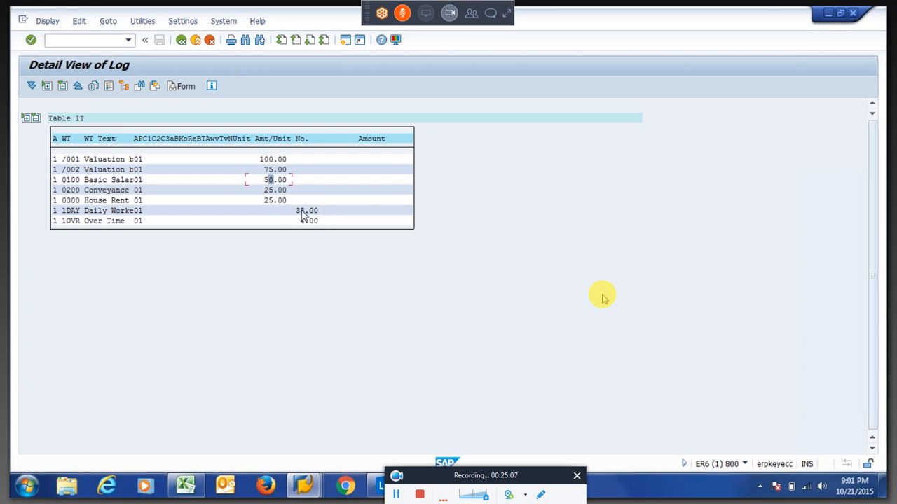
left_click(300, 210)
left_click_drag(293, 210, 321, 215)
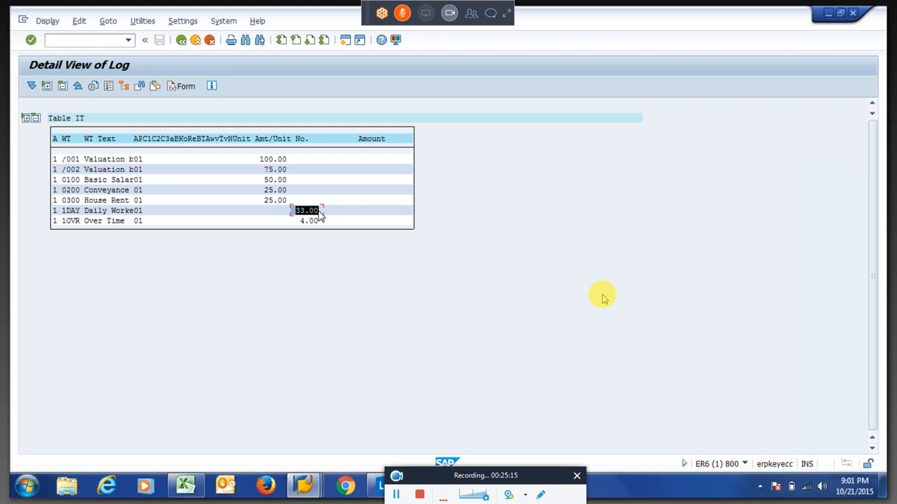
left_click(319, 212)
left_click(64, 160)
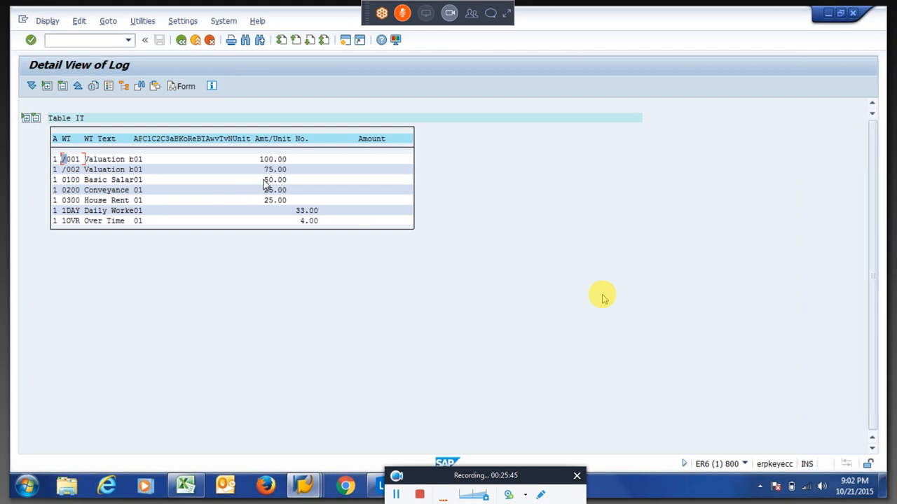
left_click_drag(264, 180, 291, 185)
left_click(267, 193)
left_click_drag(267, 196, 288, 205)
left_click(291, 204)
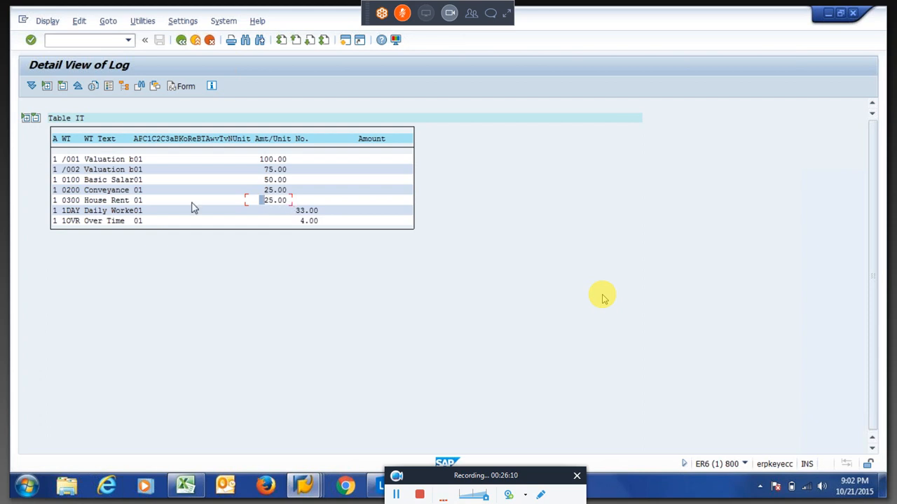
left_click(70, 181)
left_click(73, 192)
left_click(79, 201)
left_click_drag(55, 161, 63, 234)
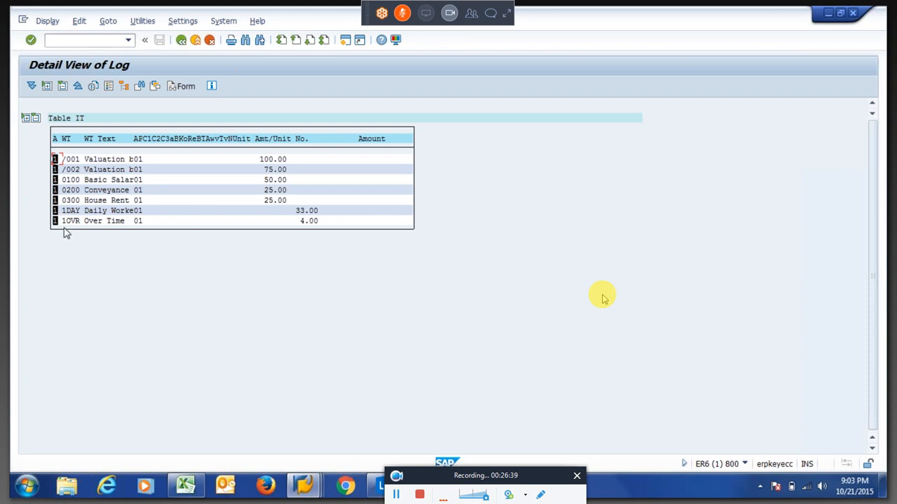
key("ctrl+c")
key("alt+Tab")
key("alt+Tab")
key("alt+Tab")
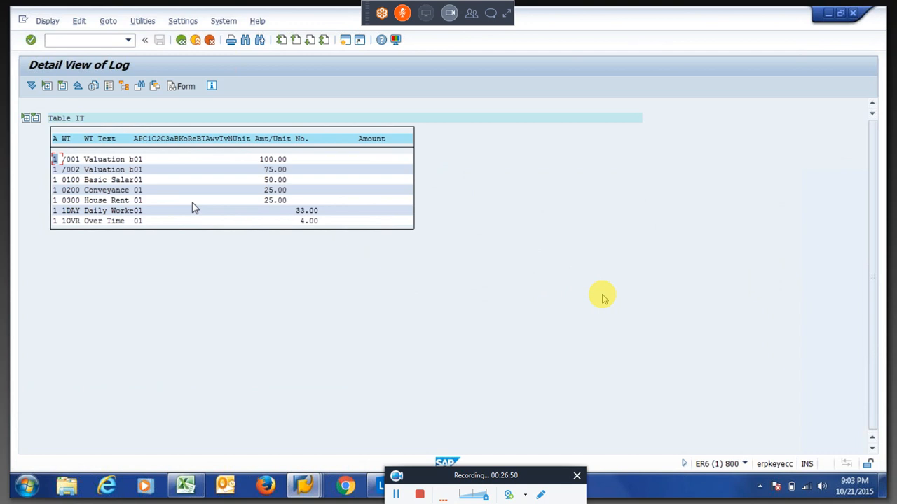
left_click(259, 162)
left_click_drag(259, 163, 292, 165)
left_click(137, 179)
left_click(137, 201)
left_click_drag(259, 180, 296, 206)
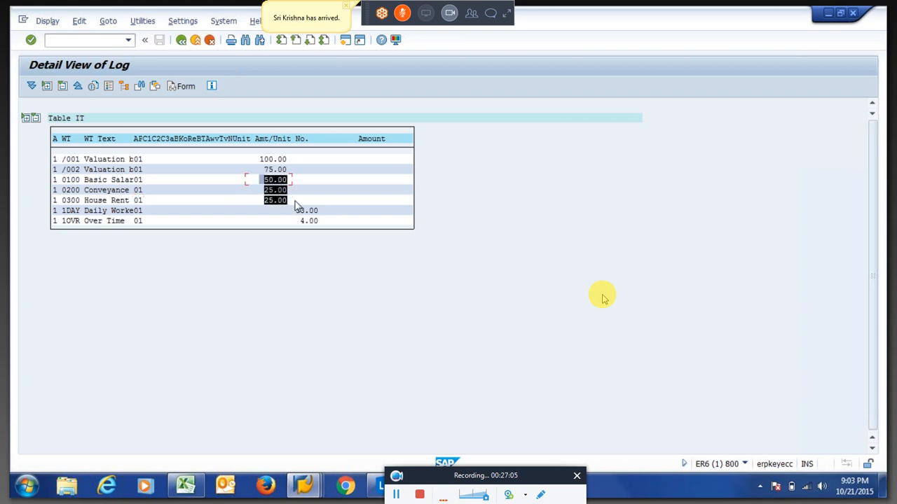
key("ctrl+c")
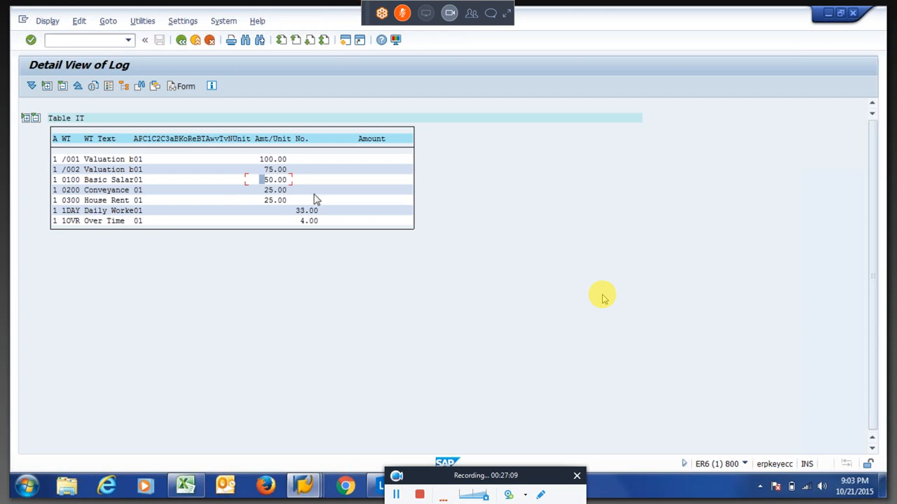
left_click_drag(296, 211, 319, 212)
key("Home")
left_click_drag(260, 180, 293, 211)
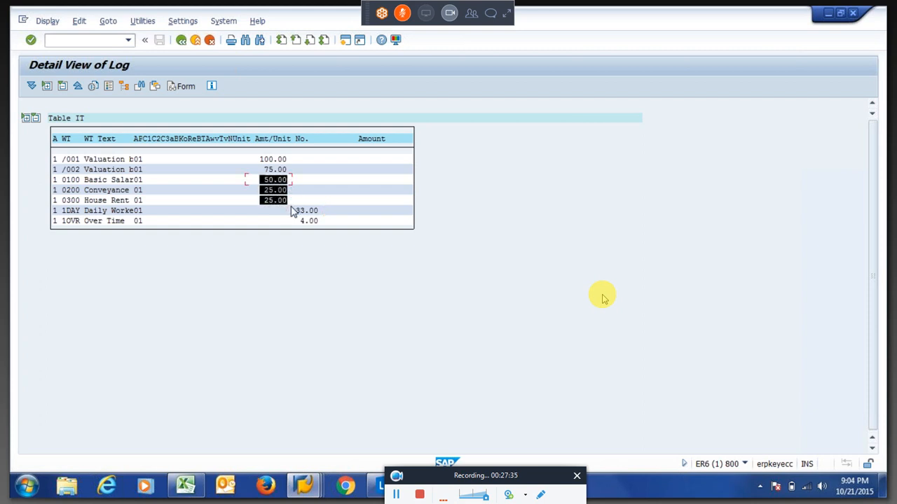
left_click(292, 212)
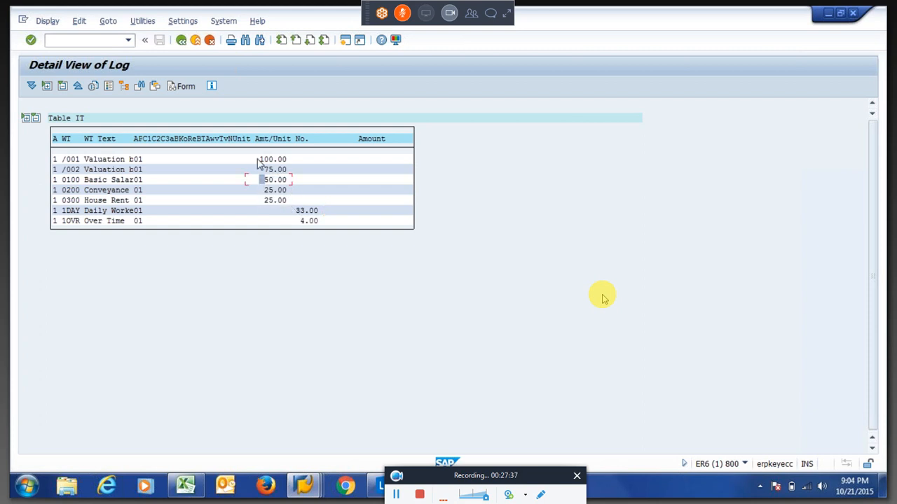
left_click_drag(258, 159, 286, 159)
left_click_drag(264, 191, 294, 193)
left_click_drag(260, 168, 296, 170)
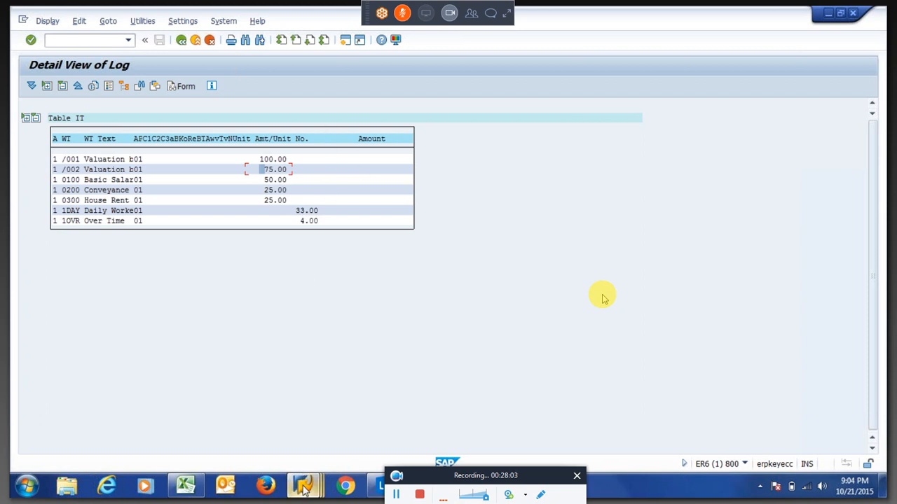
Cancel the schema edit without saving any changes.
mouse_move(304, 490)
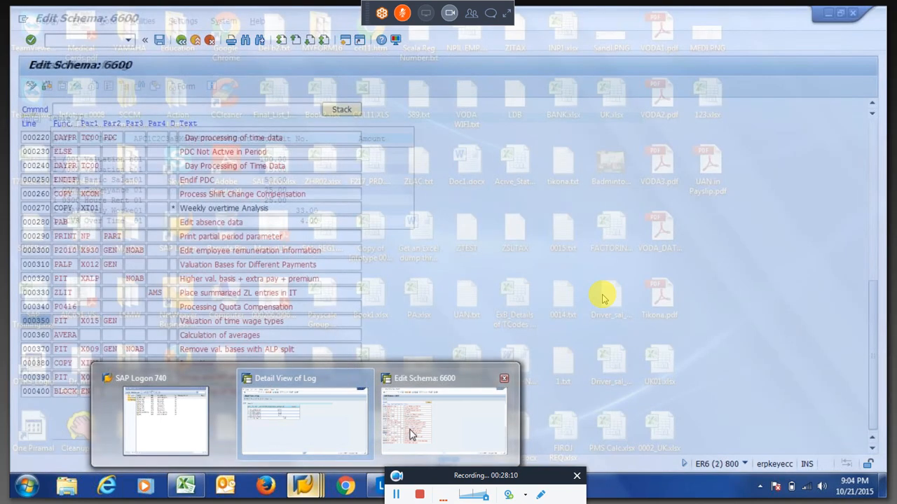
left_click(410, 434)
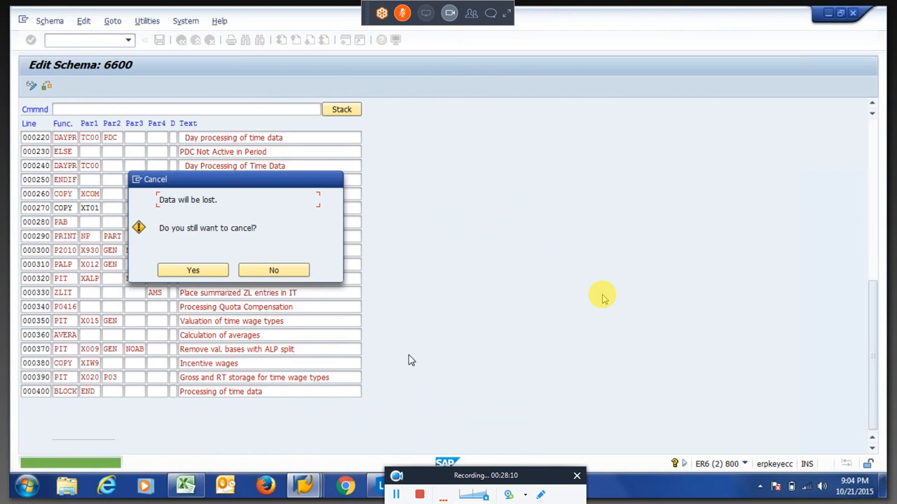
left_click(196, 268)
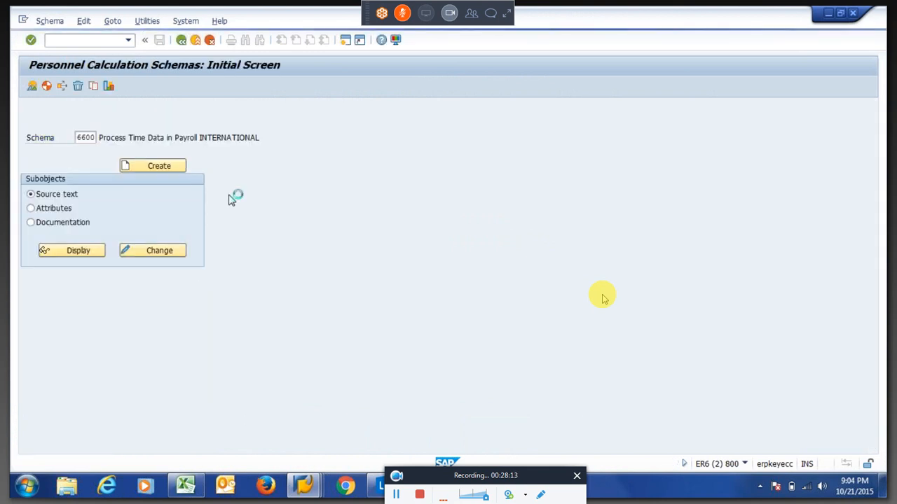
Display the employee's Basic Pay infotype 8 in PA30, showing wage types 0100, 0200, 0300.
type("pa30")
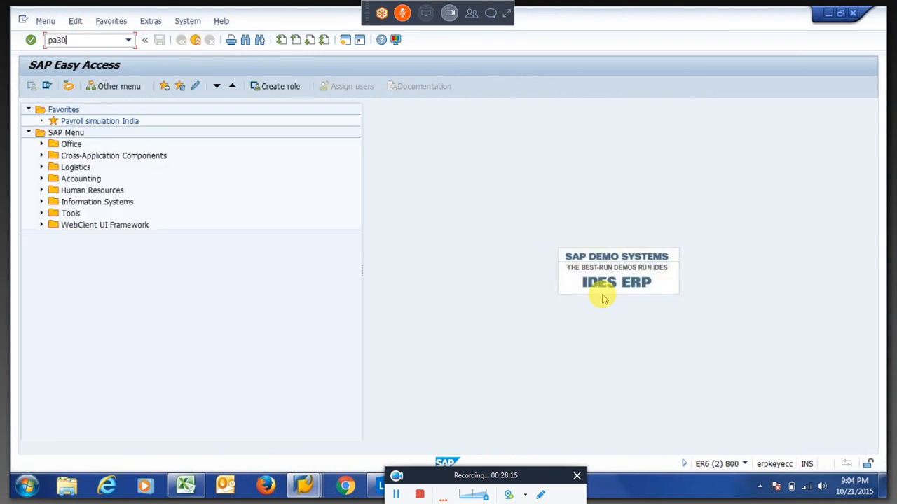
key("Return")
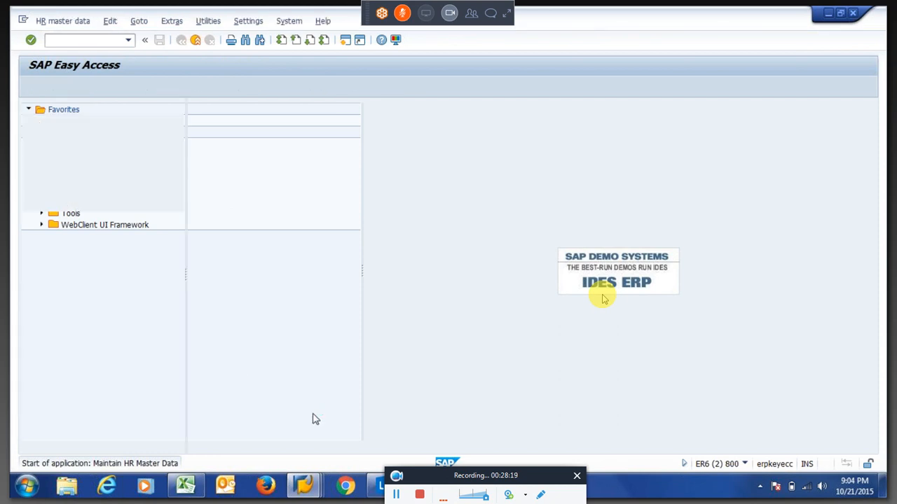
left_click(320, 364)
type("8")
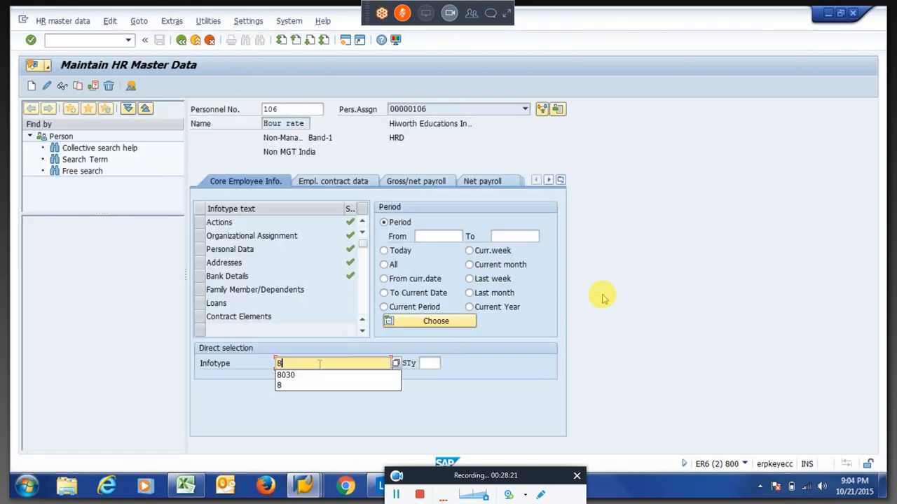
key("Return")
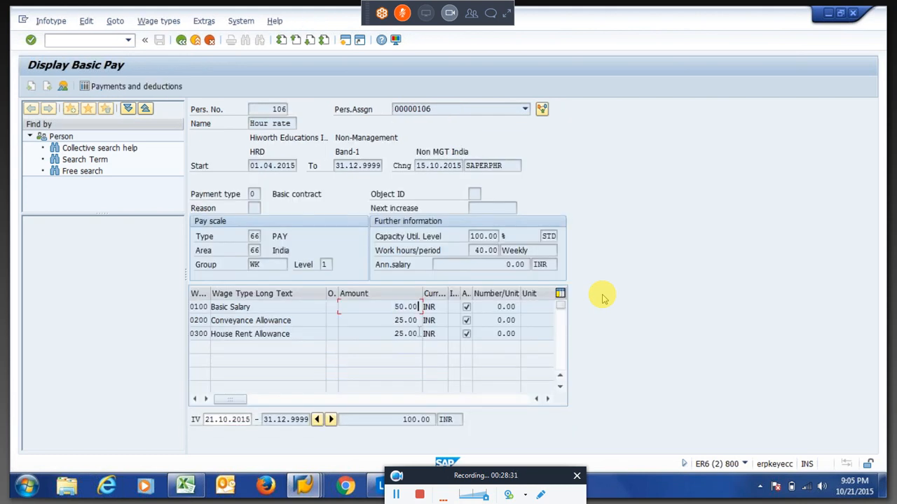
left_click(301, 305)
left_click_drag(384, 309, 432, 309)
left_click(603, 296)
left_click_drag(382, 307, 421, 308)
left_click(602, 297)
key("shift+Home")
key("Down")
key("shift+End")
left_click(421, 321)
left_click(396, 334)
key("shift+End")
key("End")
key("Up")
key("Up")
key("shift+End")
left_click(421, 308)
key("alt+Tab")
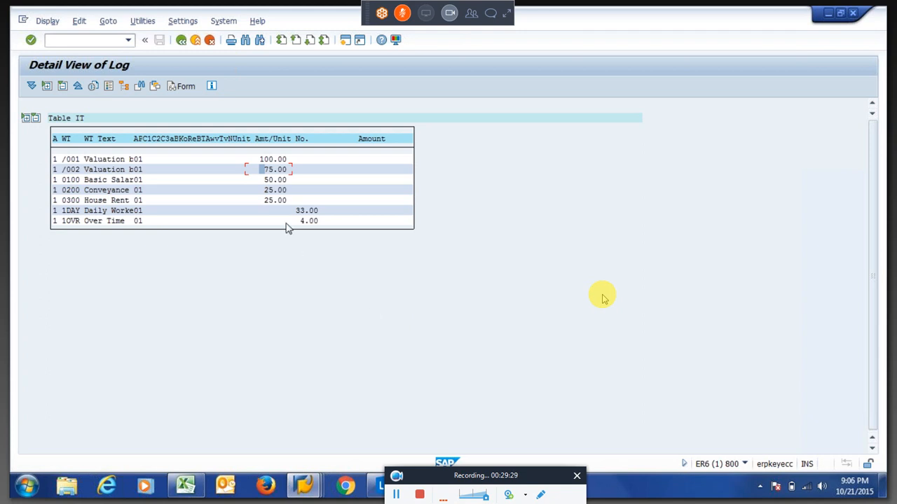
left_click_drag(260, 180, 289, 199)
double_click(300, 209)
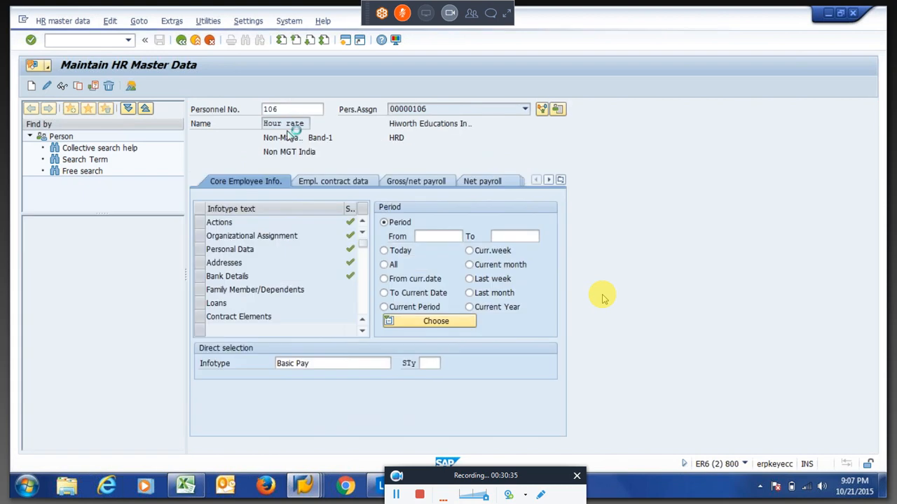
Open view V_512W_B in SM30 and bring up the valuation bases details of wage type 0100.
key("F3")
type("sm30")
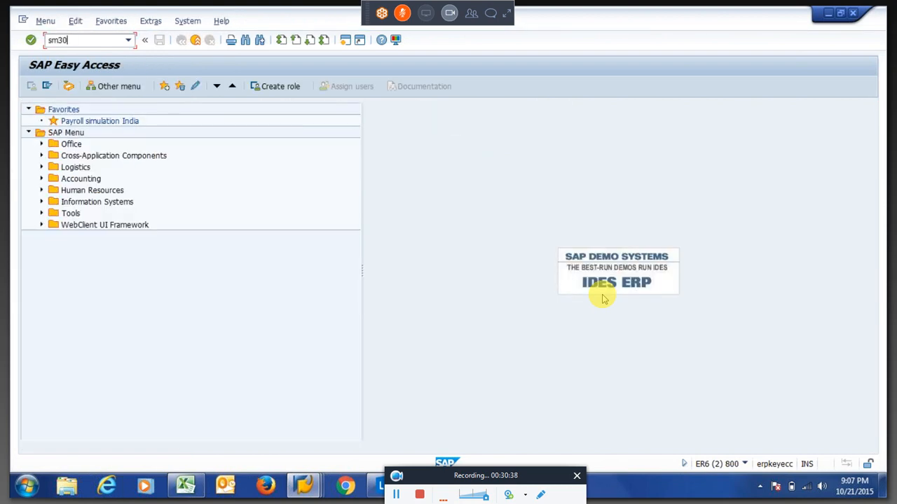
key("Return")
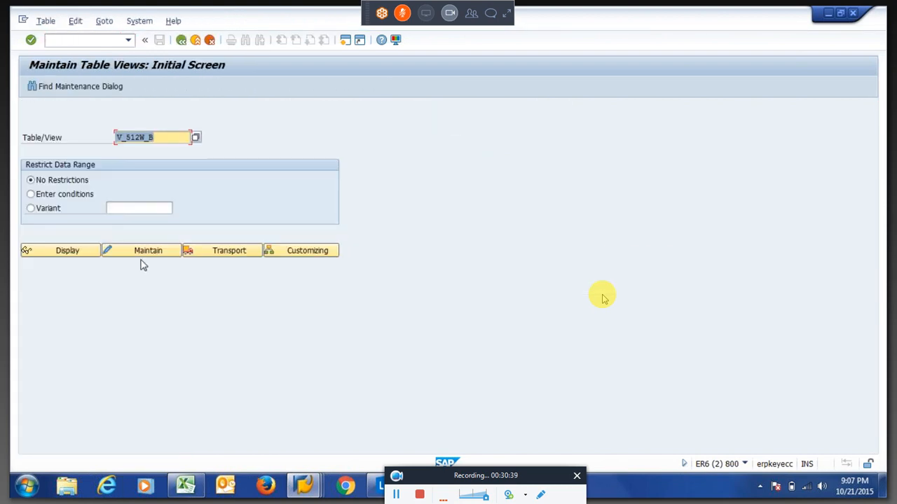
left_click(146, 253)
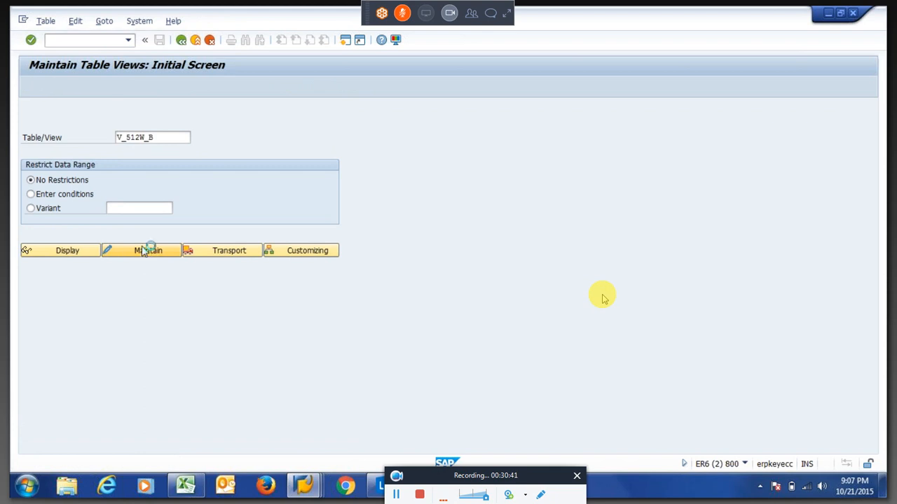
key("Return")
key("Return")
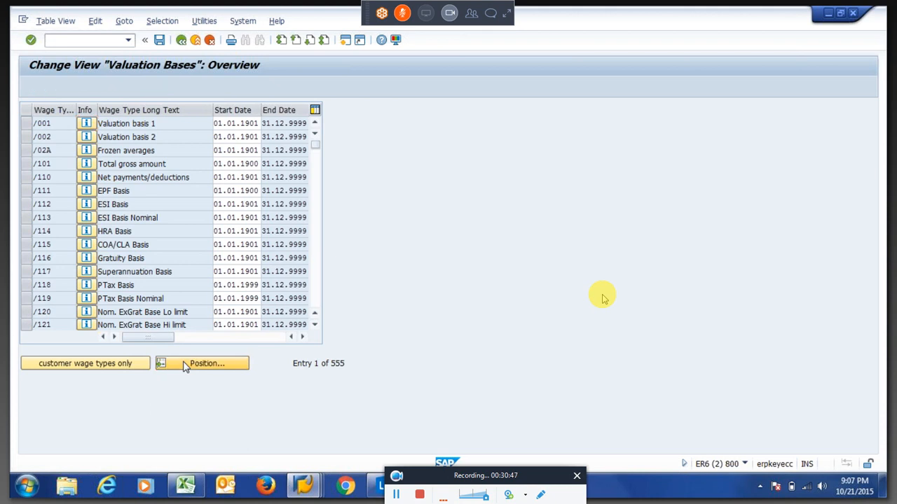
left_click(202, 363)
type("0100")
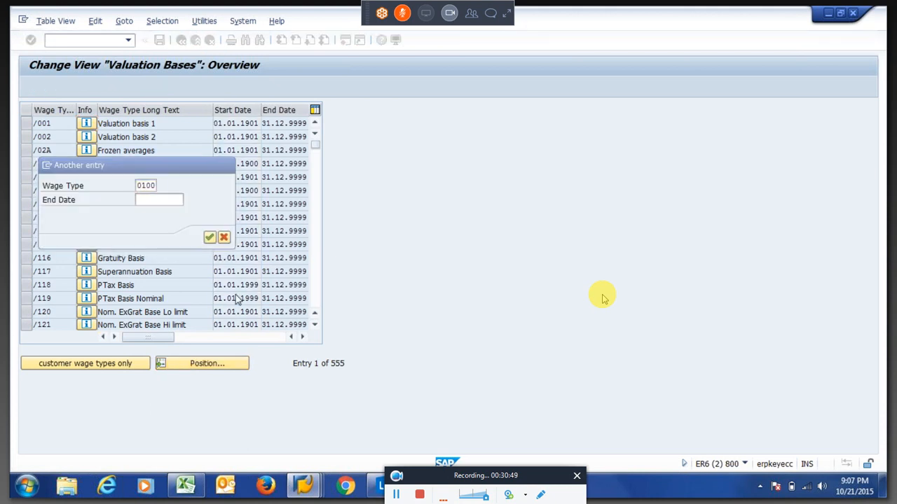
key("Return")
left_click(30, 126)
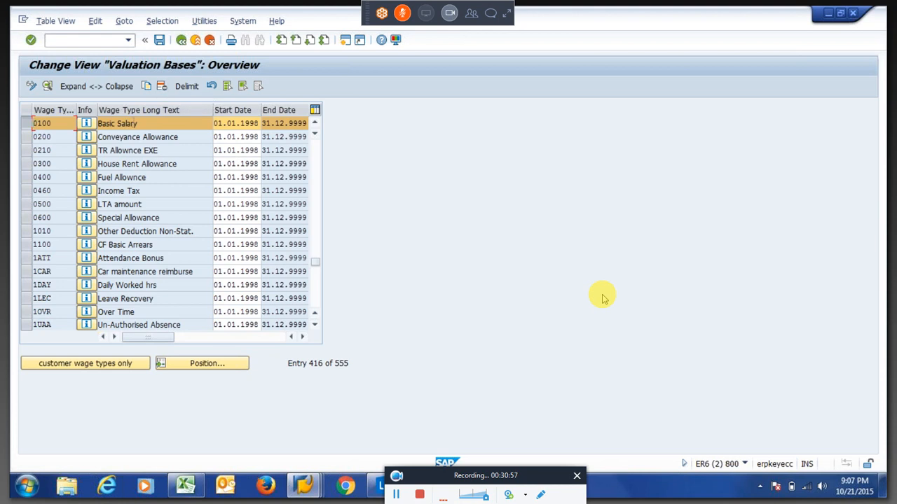
double_click(134, 124)
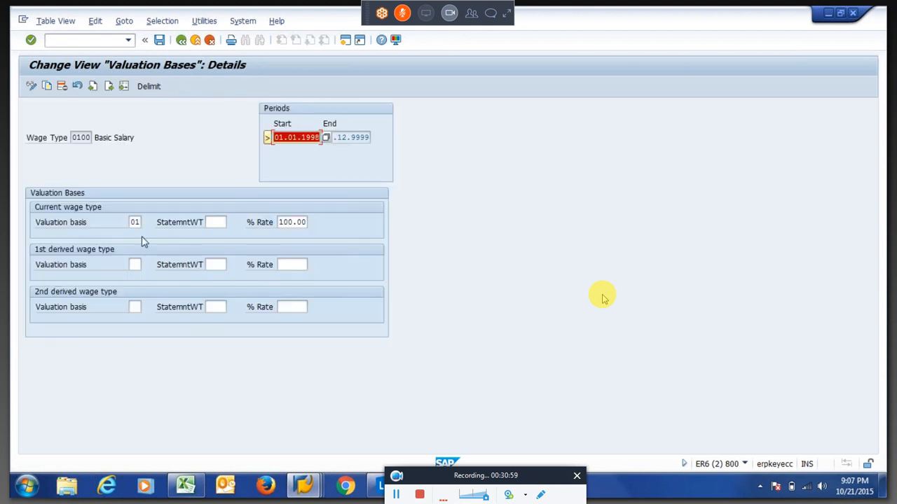
Clear 0100's 01 valuation basis and 100.00 rate, saving under the customizing request.
left_click(135, 222)
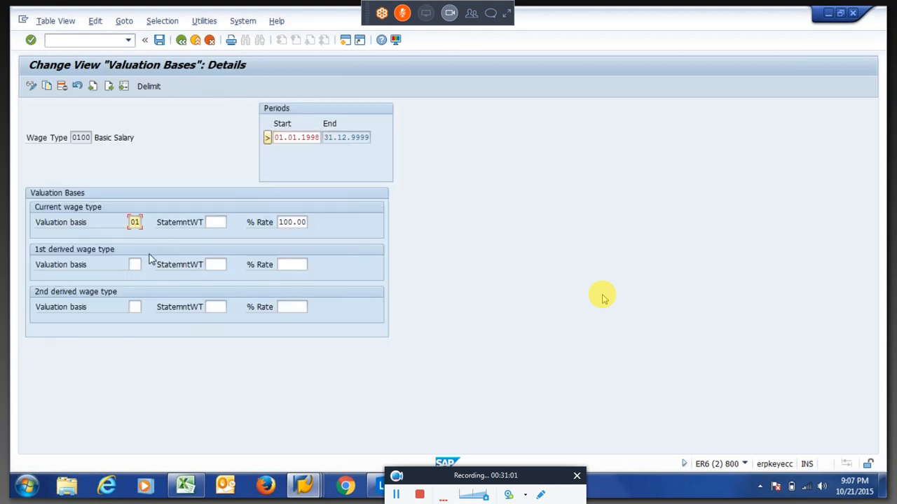
key("BackSpace")
key("BackSpace")
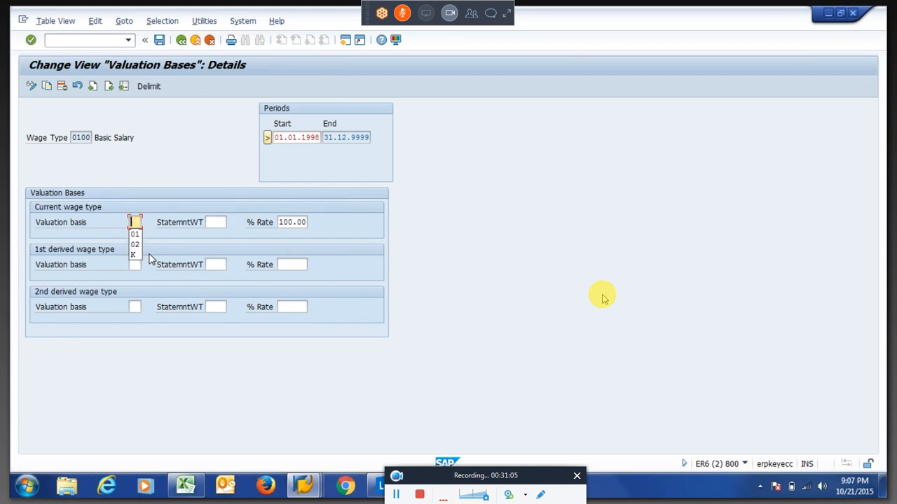
key("Tab")
key("Tab")
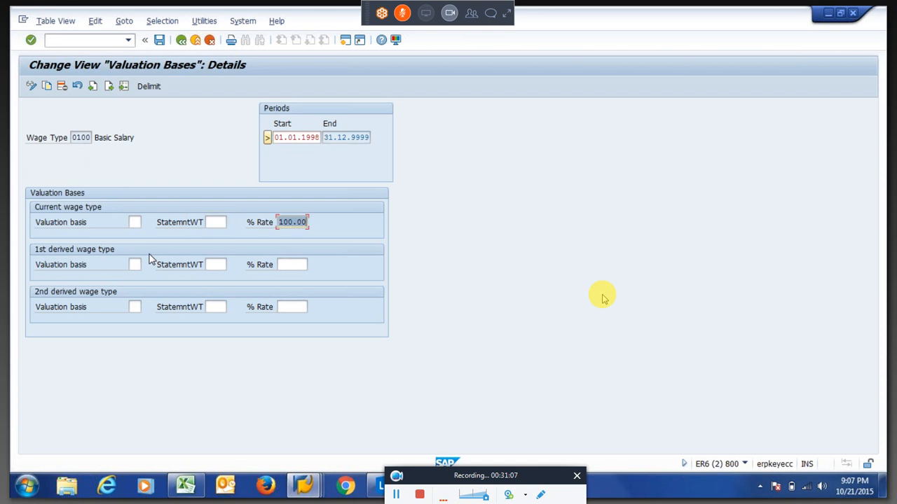
key("Delete")
key("Return")
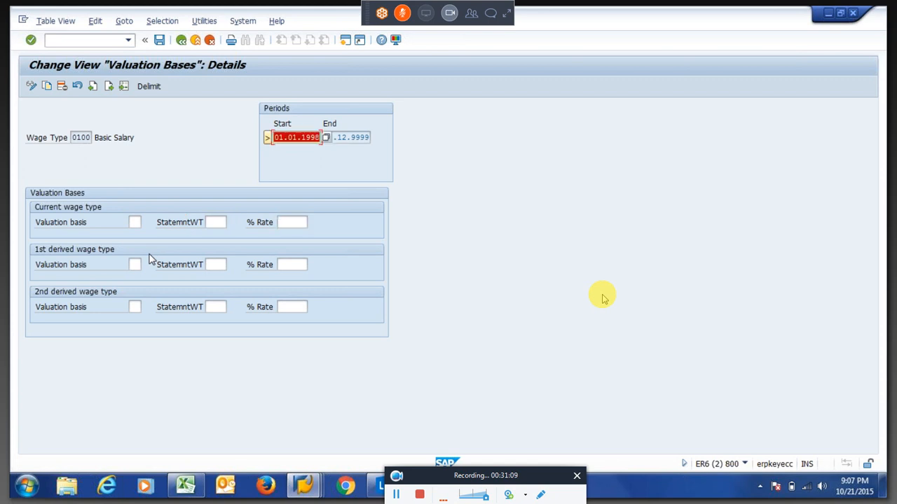
key("ctrl+s")
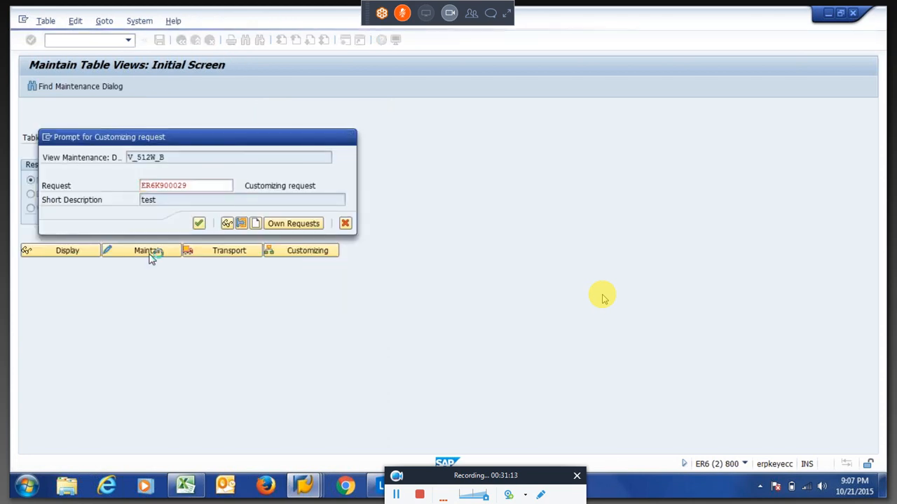
key("Return")
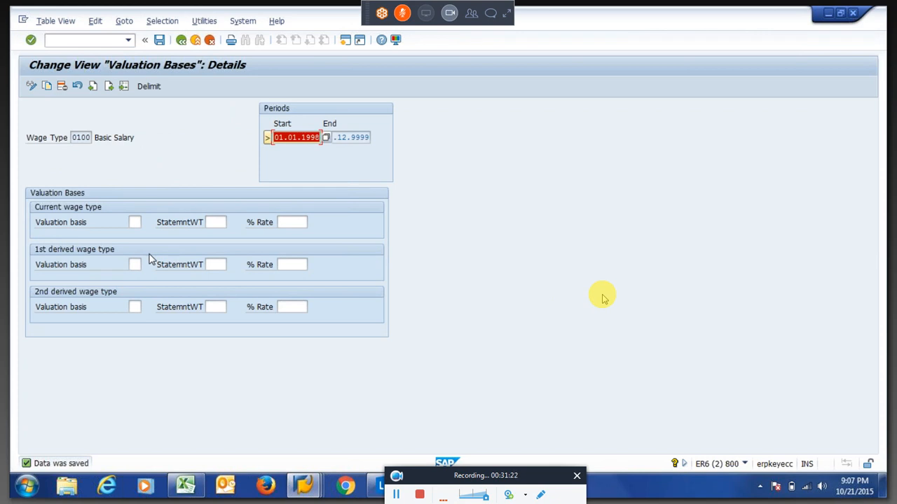
Verify the valuation basis is empty, save again and leave the Valuation Bases table.
left_click(134, 222)
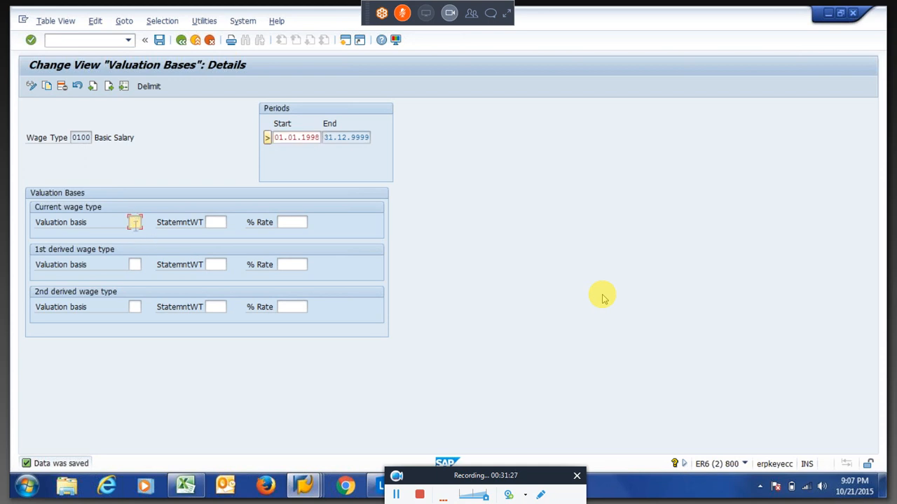
left_click(72, 223)
left_click(79, 138)
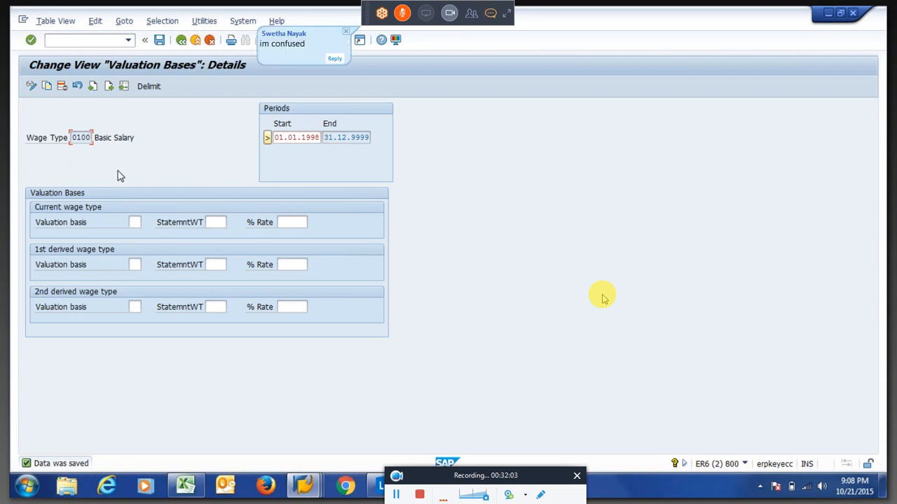
key("ctrl+s")
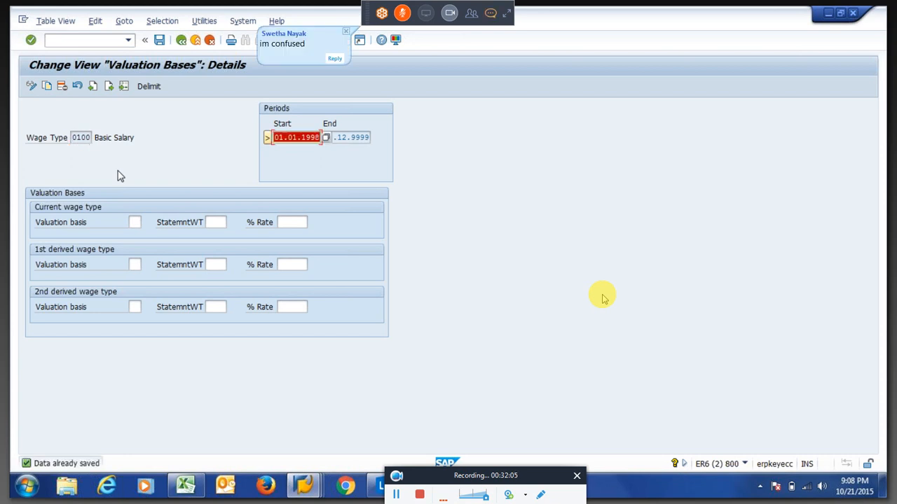
key("F3")
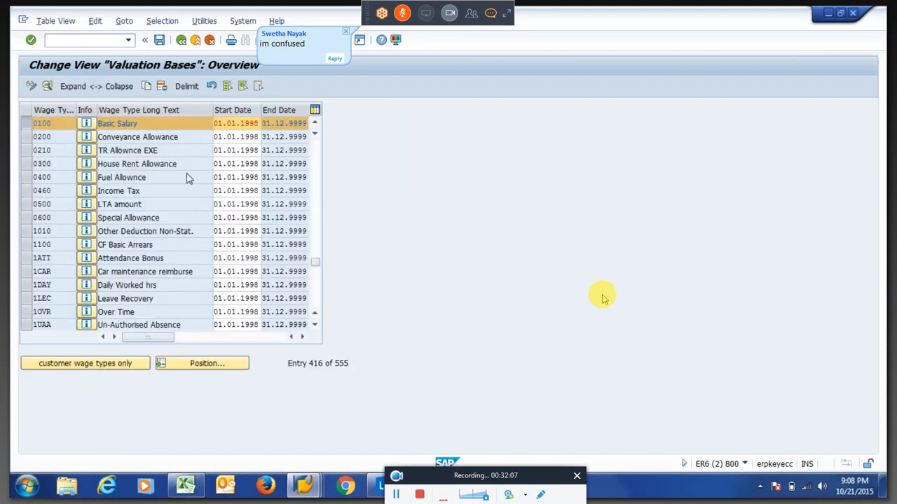
Open calculation rule ZBAS in change mode with PE02.
key("F3")
key("F3")
type("p")
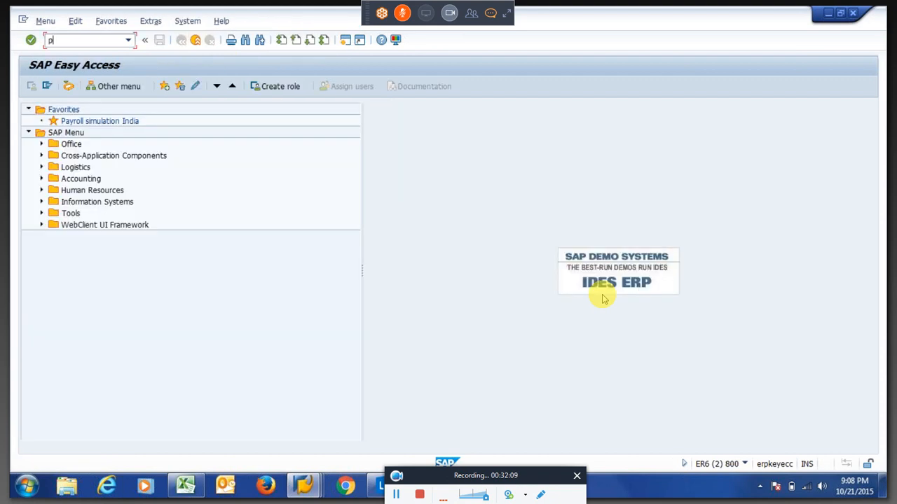
type("e02")
key("Return")
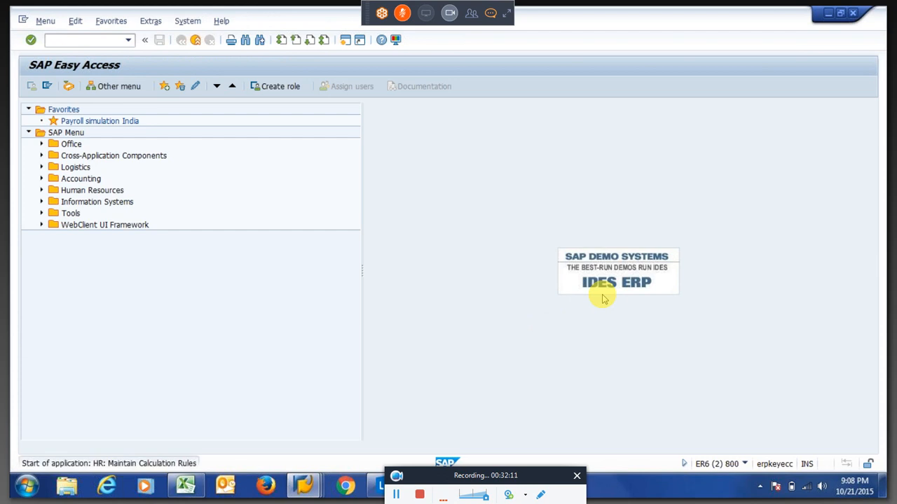
left_click(173, 295)
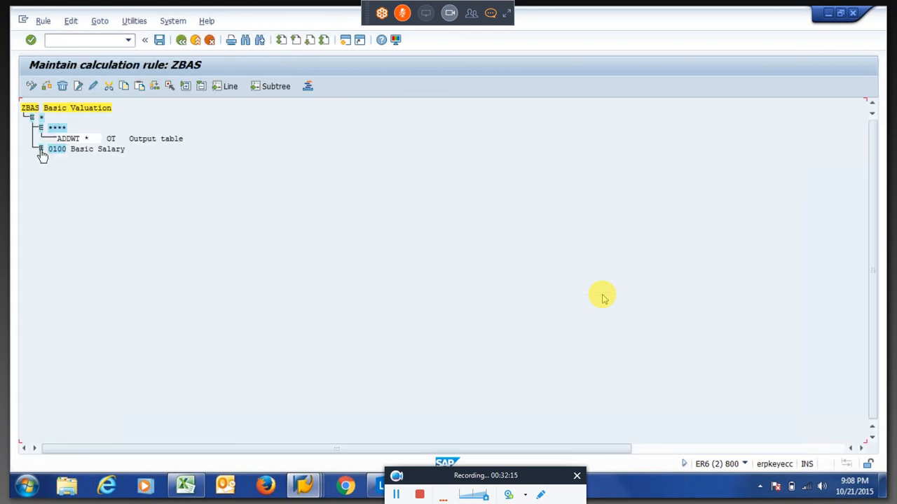
Delete the NUM=1, MULTI RNN and ADDWT operations under wage type 0100.
left_click(42, 149)
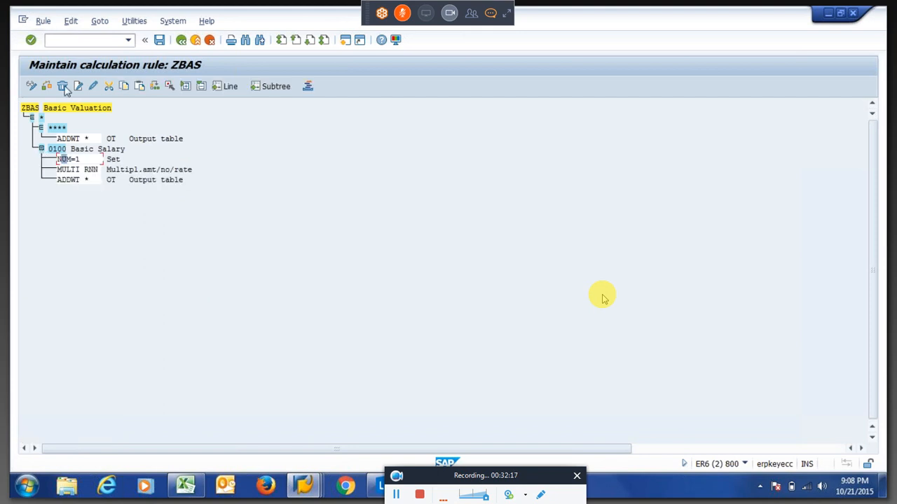
left_click(63, 88)
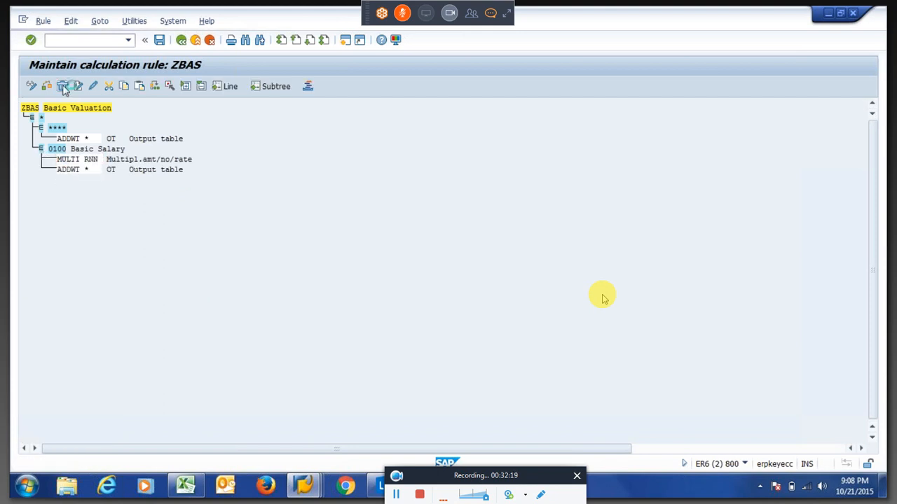
left_click(64, 89)
left_click(63, 89)
left_click(59, 149)
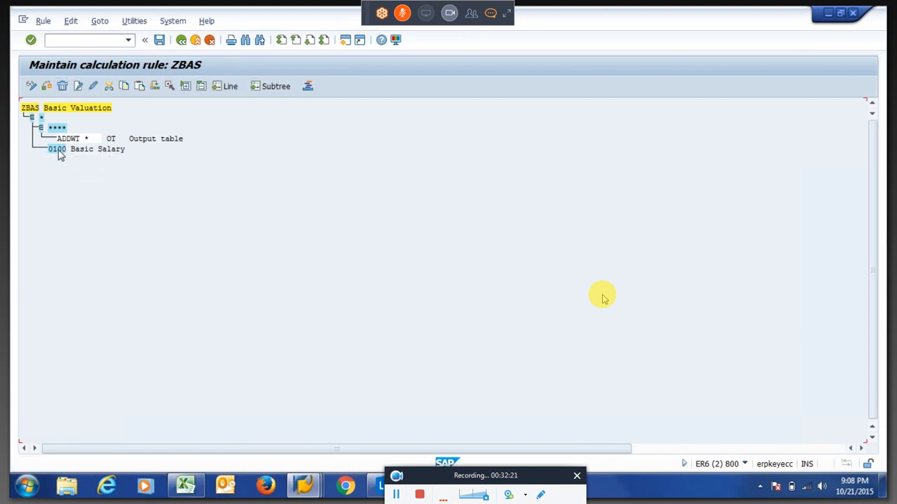
left_click(79, 88)
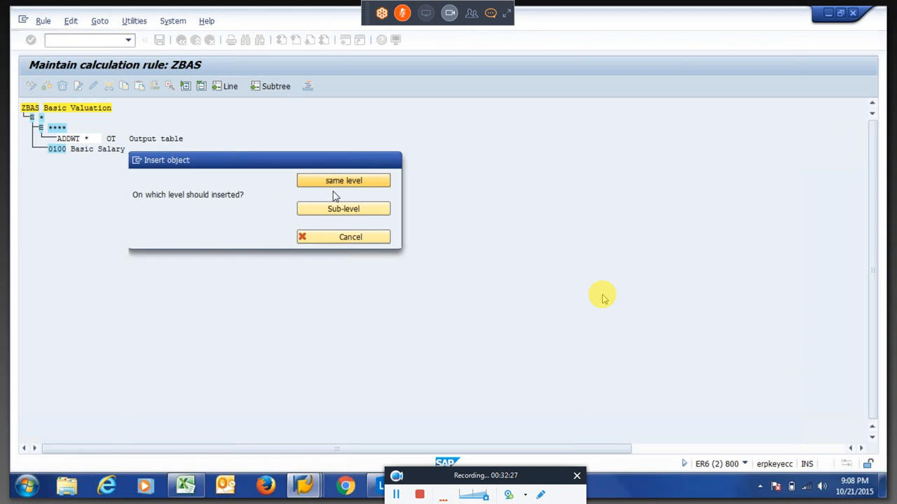
Add wage types 0200 and 0300 to rule ZBAS alongside 0100.
key("Return")
type("0200")
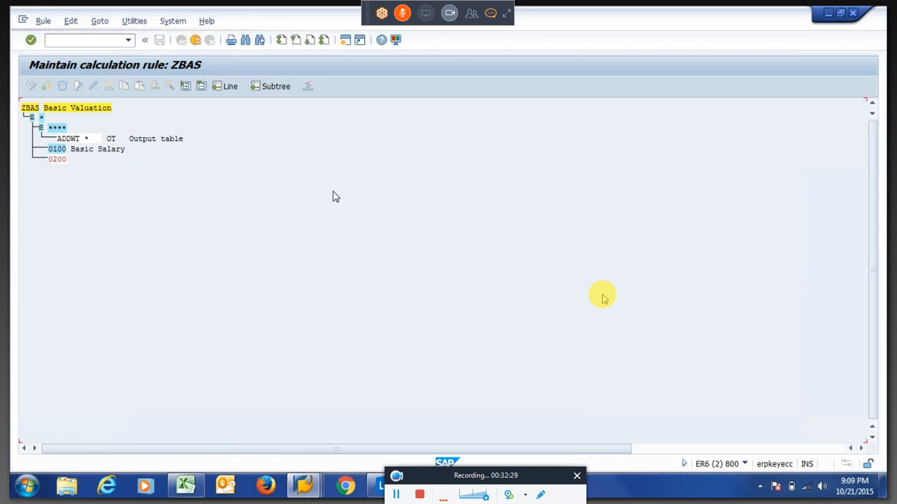
key("Return")
type("0300")
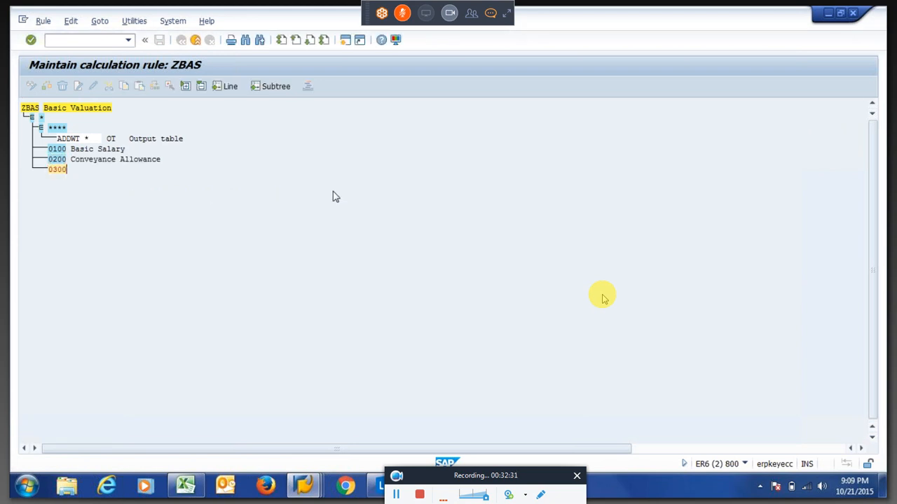
key("Return")
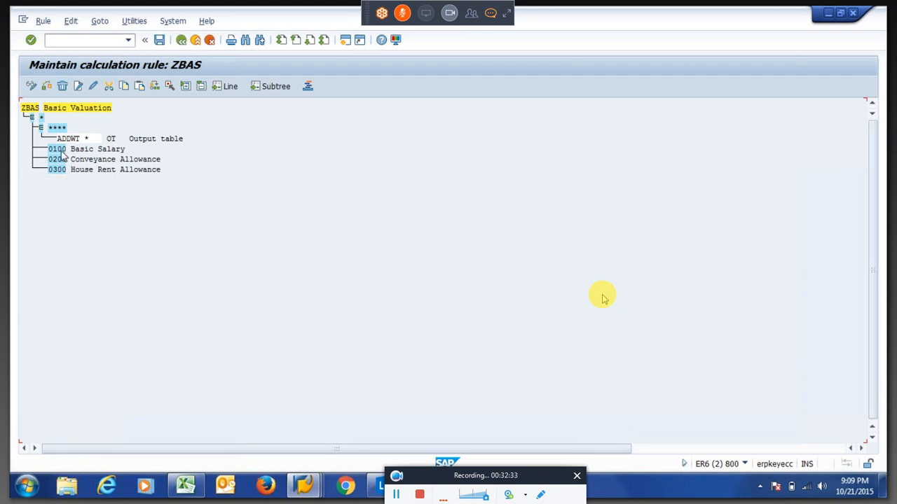
Enter the operations NUM= 1DAY, MULTI NRA and ADDWT * beneath wage type 0100.
left_click(62, 151)
left_click(78, 87)
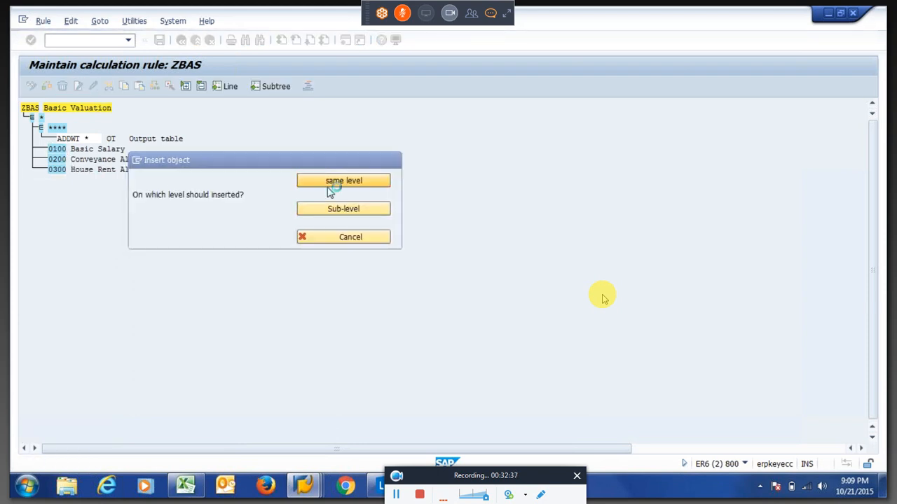
left_click(328, 188)
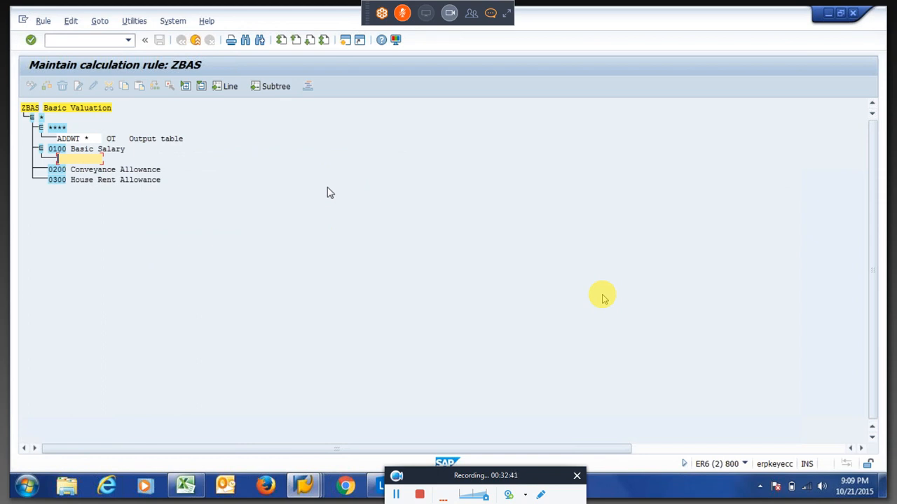
type("NUM=  1day")
key("Return")
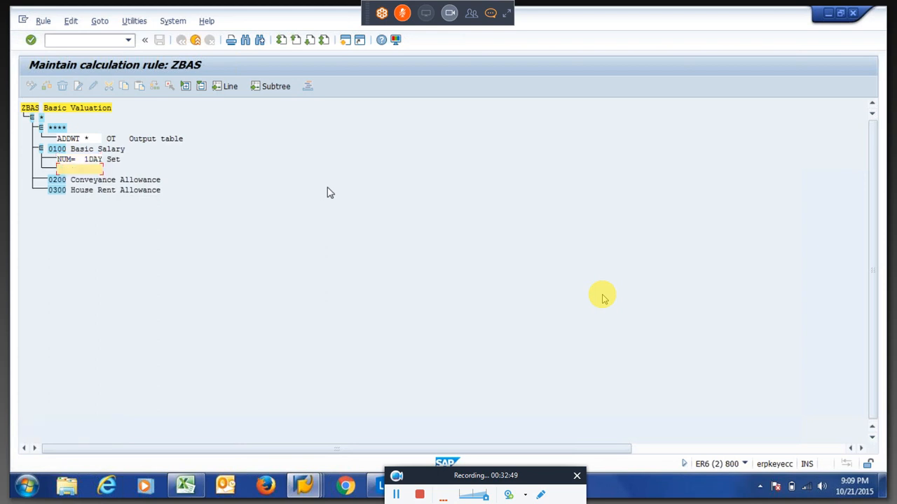
type("MULTI NRA")
key("Return")
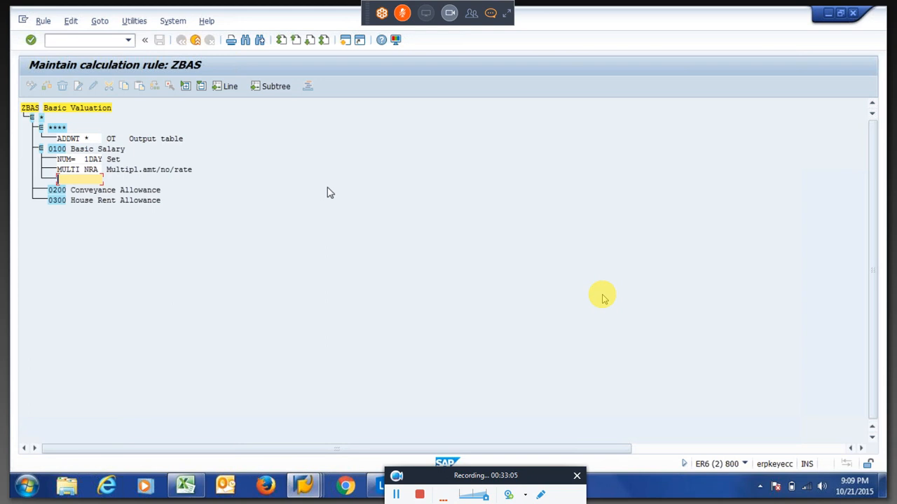
type("ADDWT *")
key("Return")
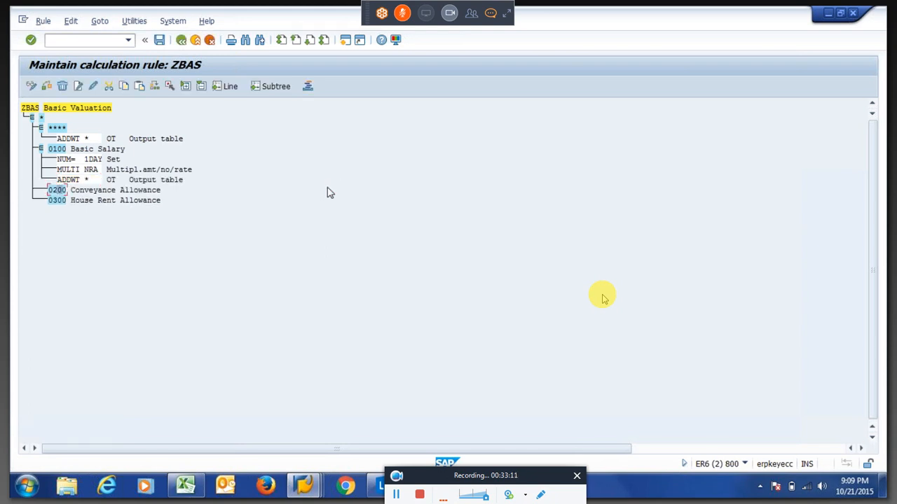
left_click(92, 161)
left_click(124, 87)
left_click(86, 161)
Copy 0100's three operations and paste them under wage types 0200 and 0300.
left_click(171, 87)
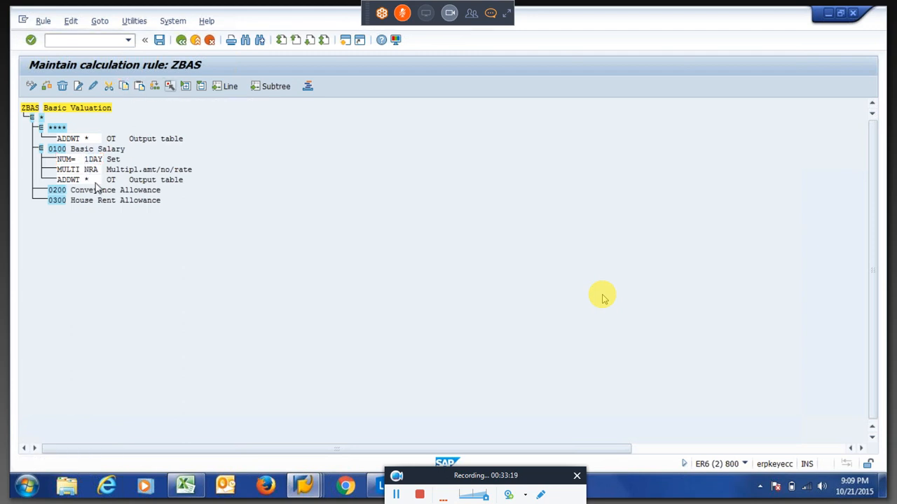
left_click(170, 87)
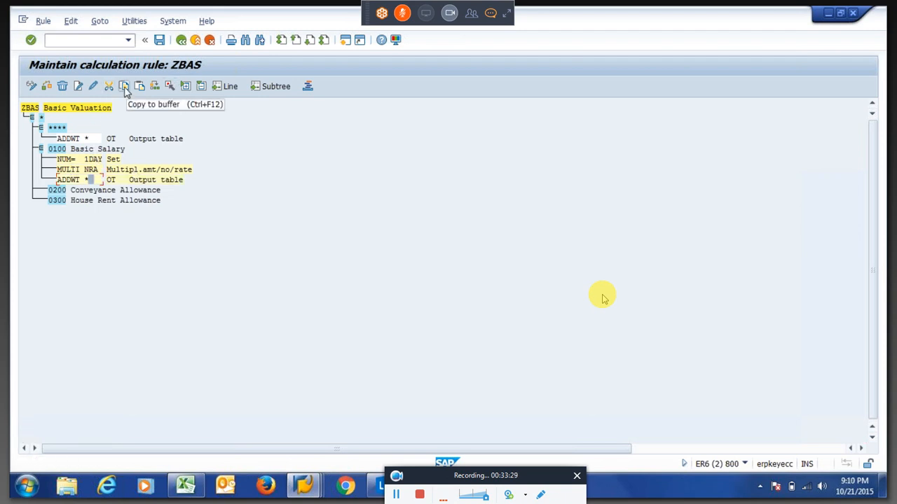
left_click(60, 191)
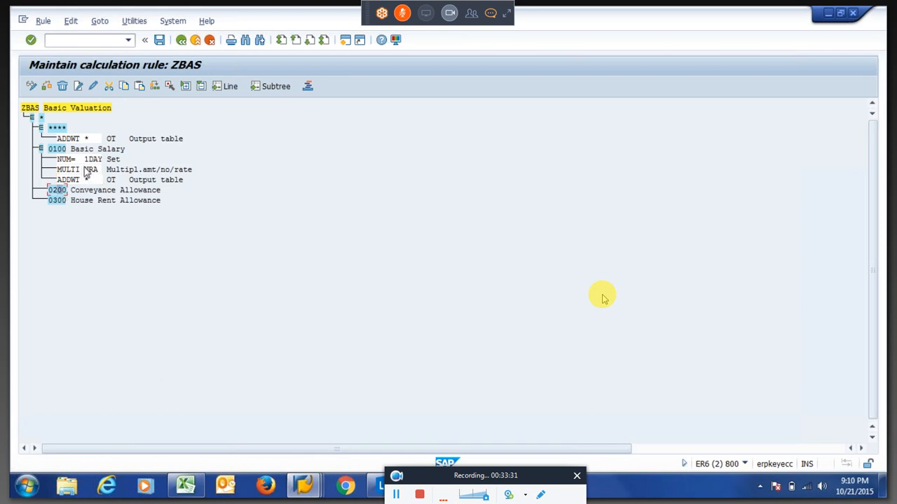
left_click(138, 87)
left_click(61, 201)
left_click(139, 87)
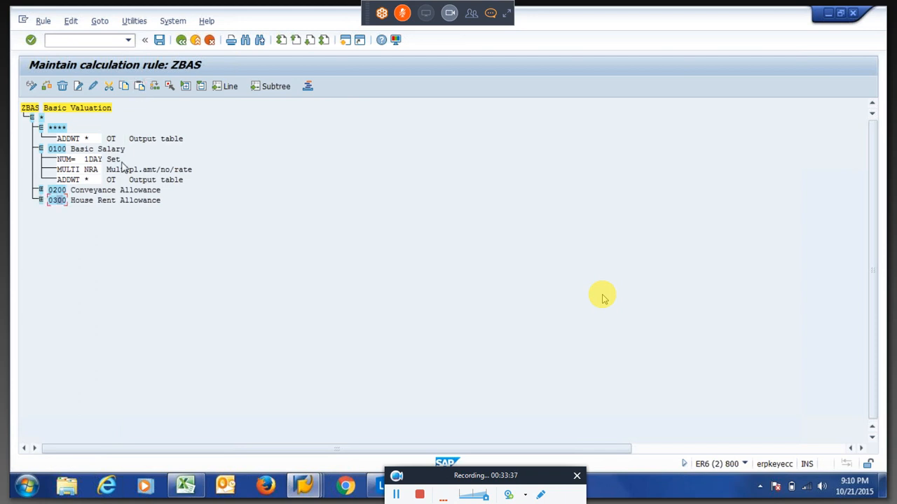
Expand 0200 and 0300 and compare their 1DAY and NRA values with 0100's.
left_click(41, 200)
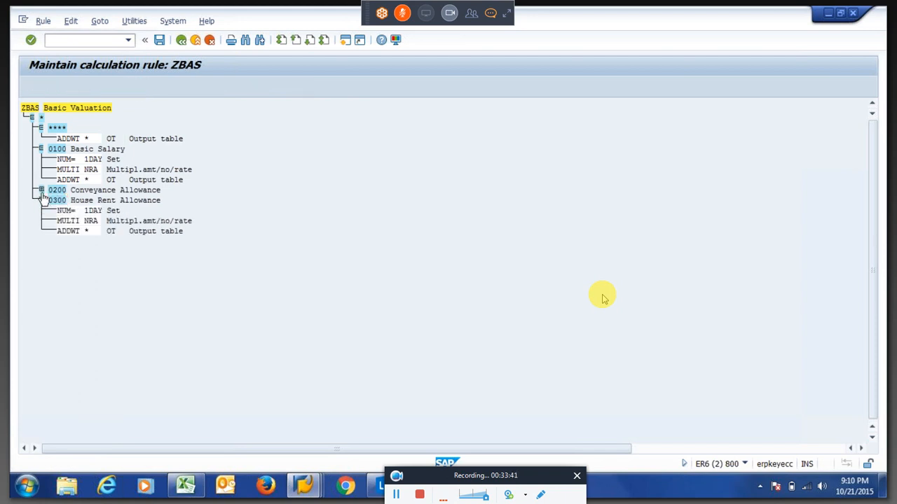
left_click(41, 190)
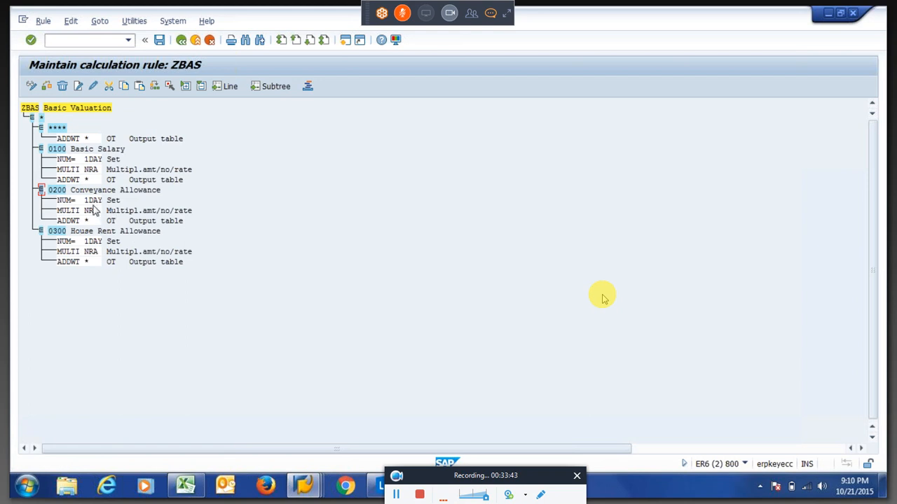
left_click_drag(85, 201, 108, 201)
left_click(90, 211)
left_click(92, 210)
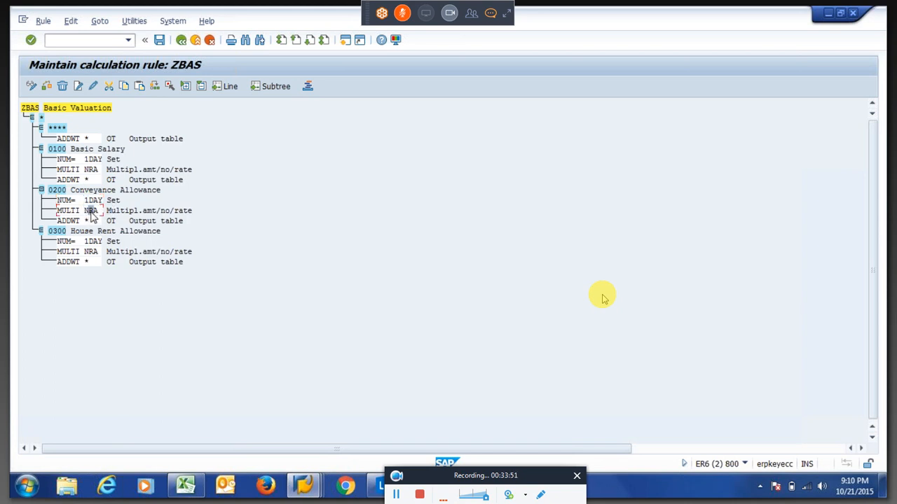
left_click(55, 192)
left_click(59, 150)
left_click(56, 231)
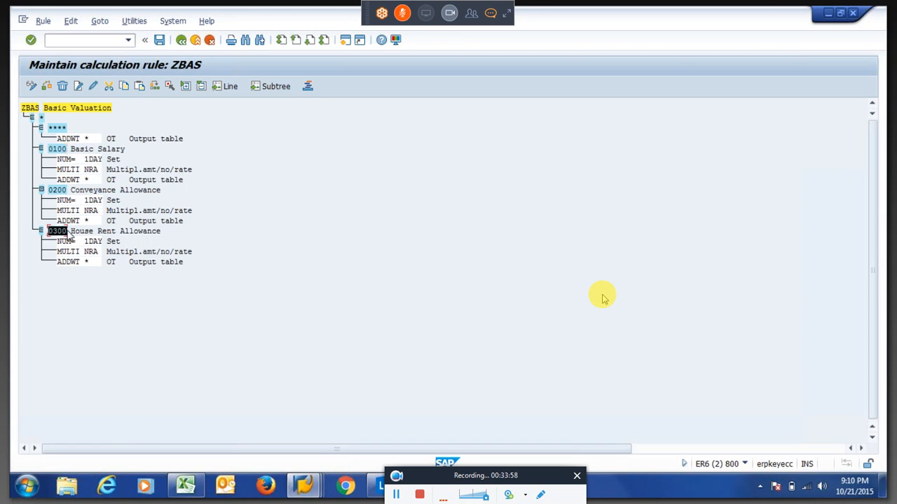
double_click(58, 150)
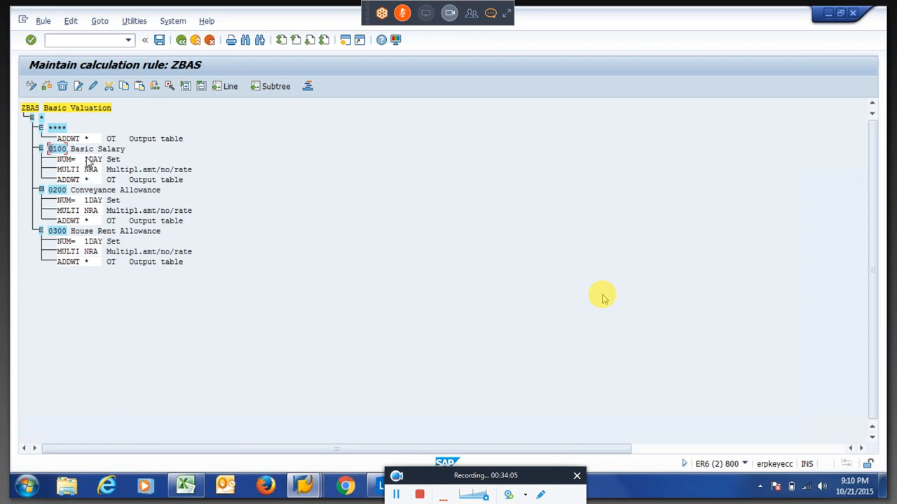
left_click(90, 160)
left_click(87, 170)
left_click_drag(94, 171, 100, 171)
left_click(94, 171)
left_click(133, 215)
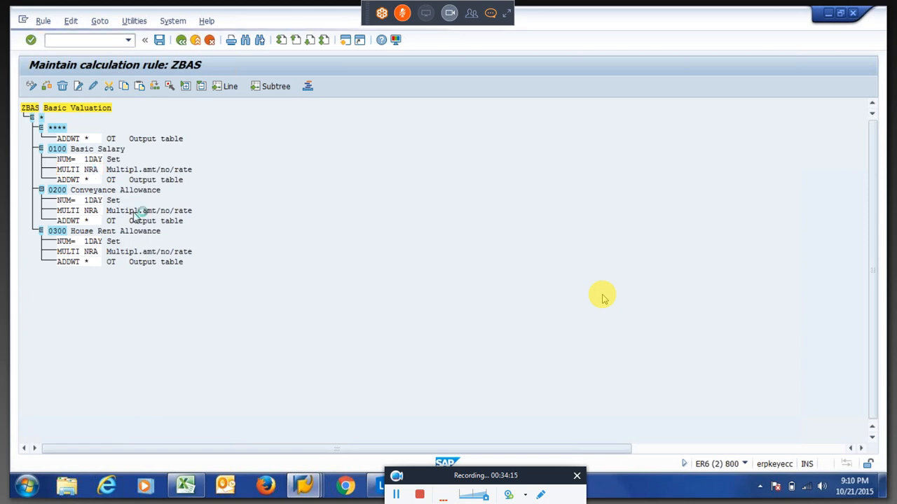
Save rule ZBAS under the customizing request.
key("ctrl+s")
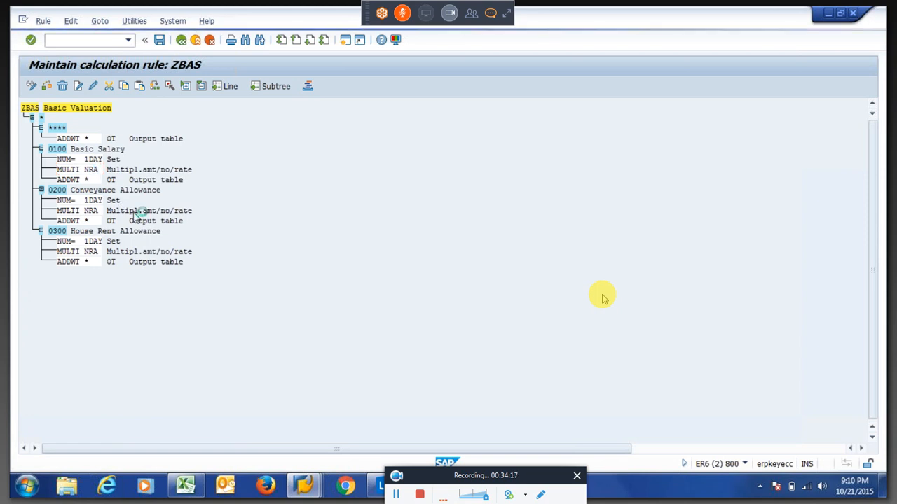
key("Return")
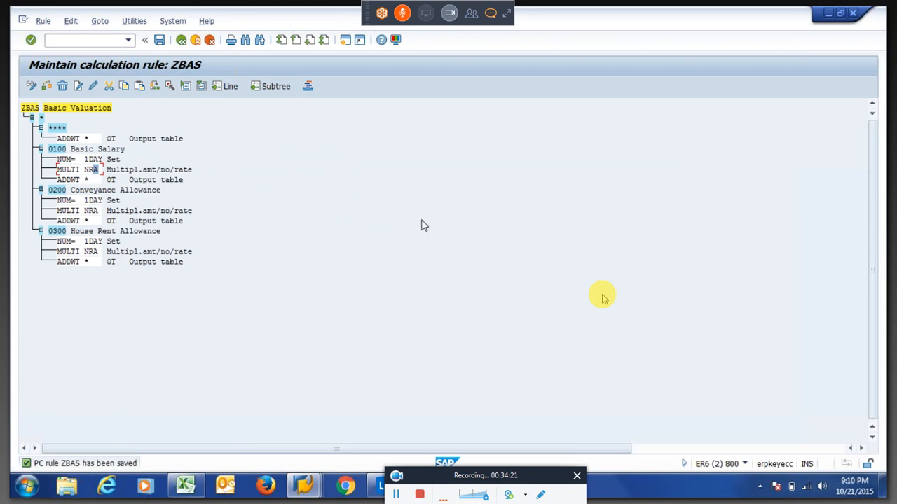
key("alt+Tab")
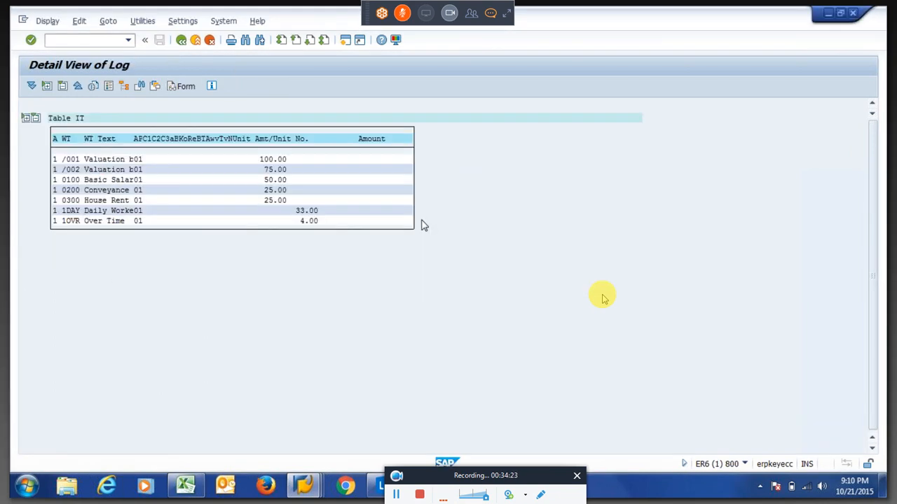
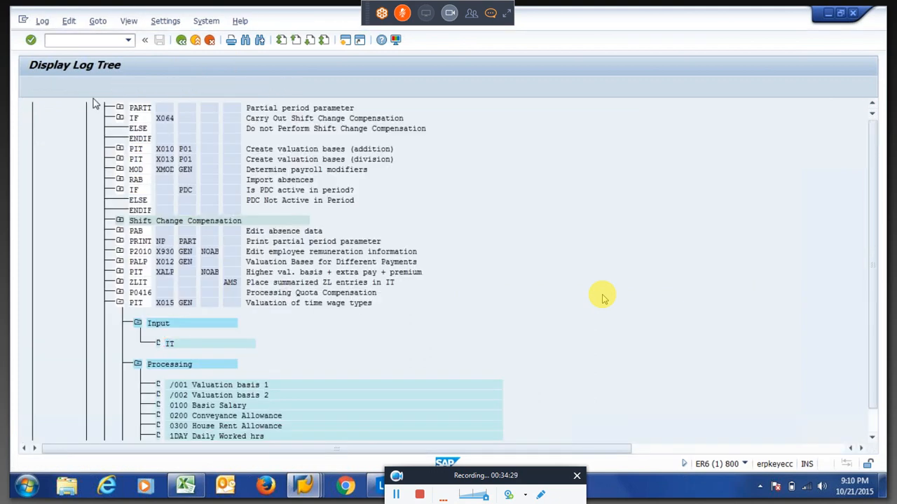
Back out of the payroll log and calculation rule, then start transaction PE01 for schema 6600.
key("F3")
key("F3")
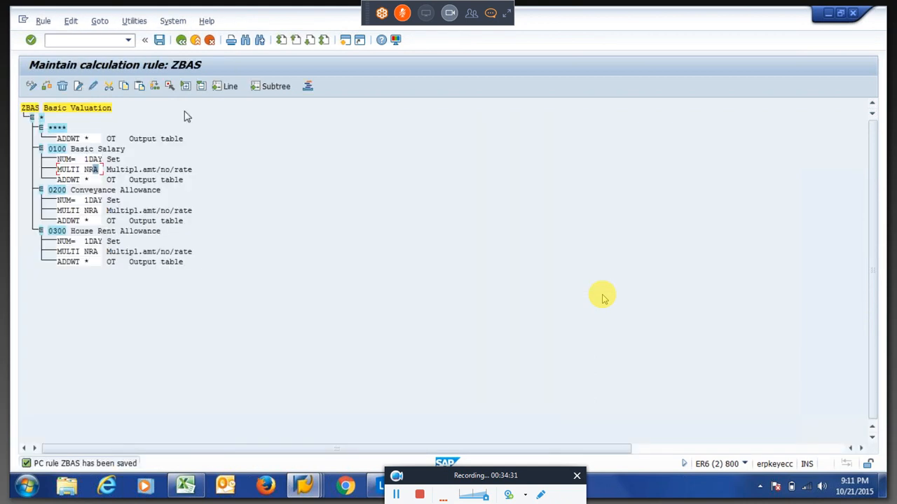
key("F3")
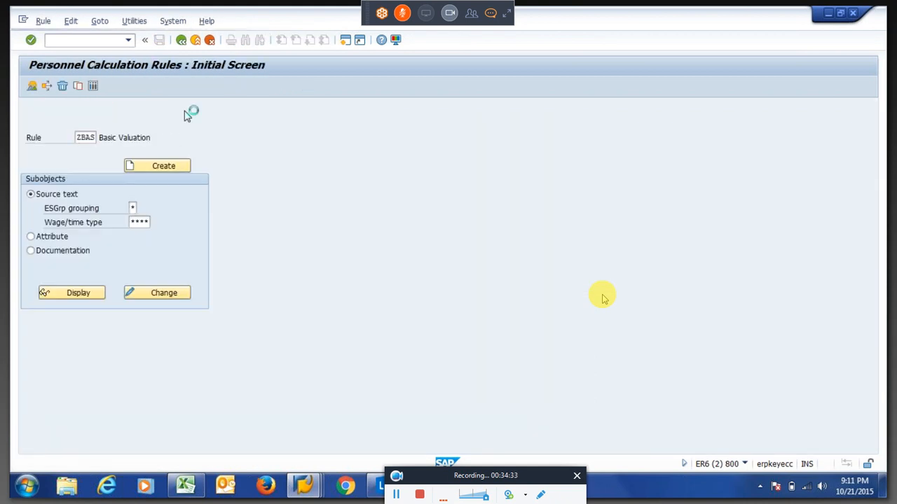
key("F3")
type("pe0")
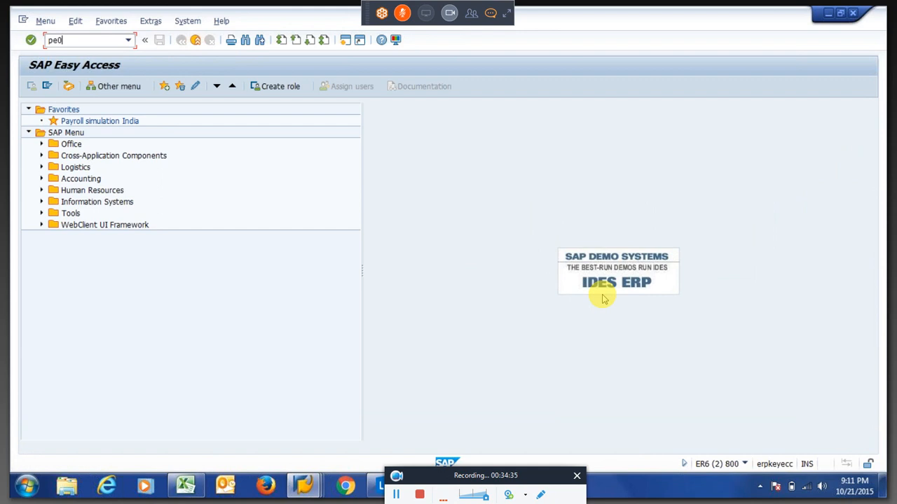
type("1")
key("Return")
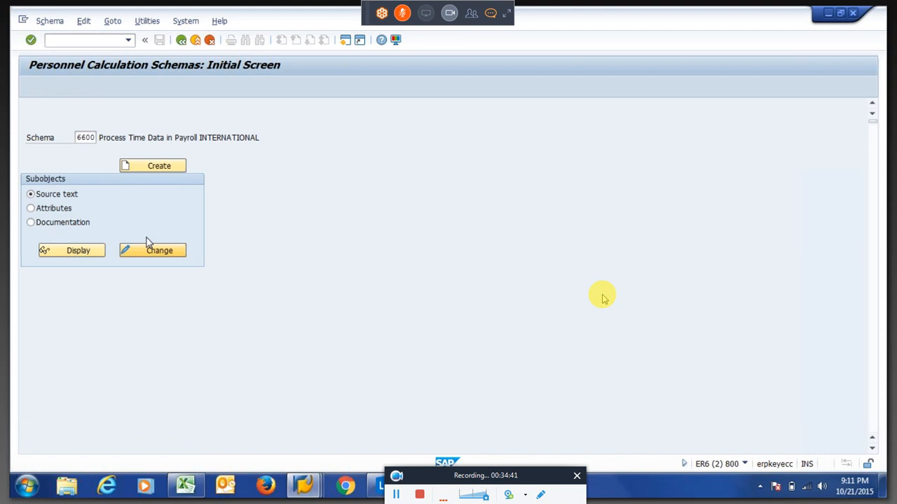
Put schema 6600 in change mode and insert a new line after line 000340.
left_click(149, 247)
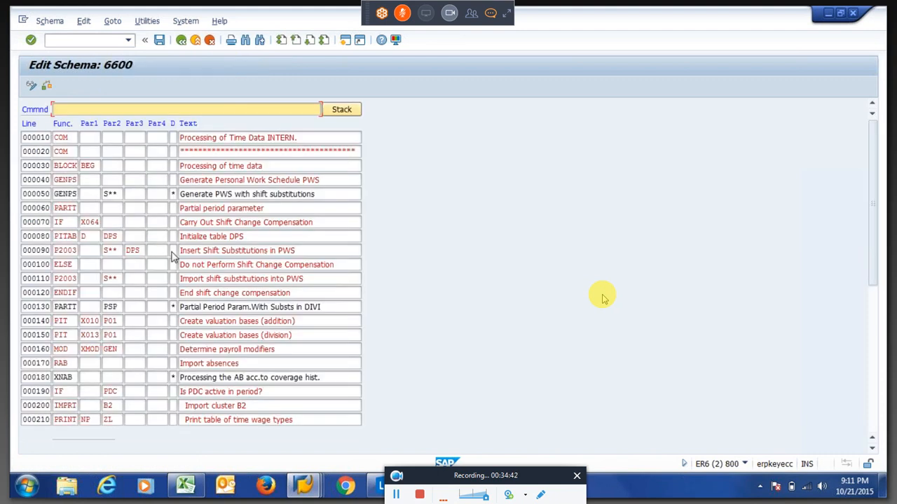
left_click(172, 251)
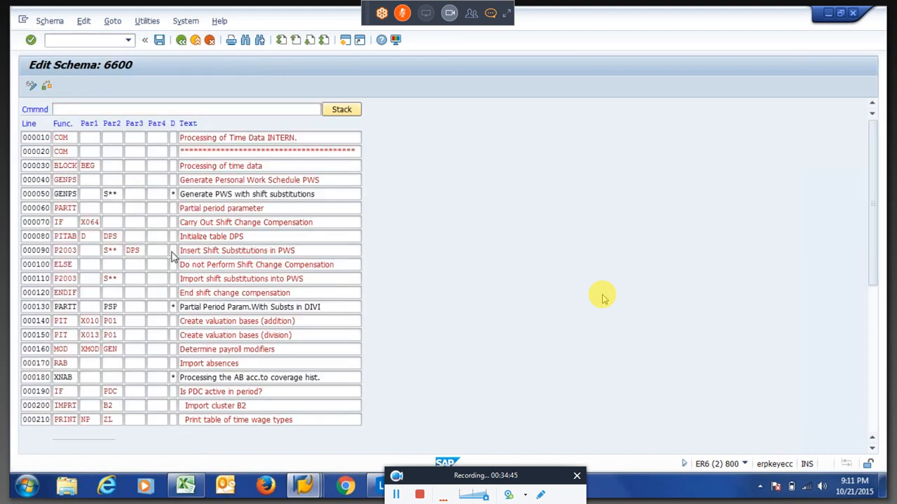
scroll(172, 256, "down", 7)
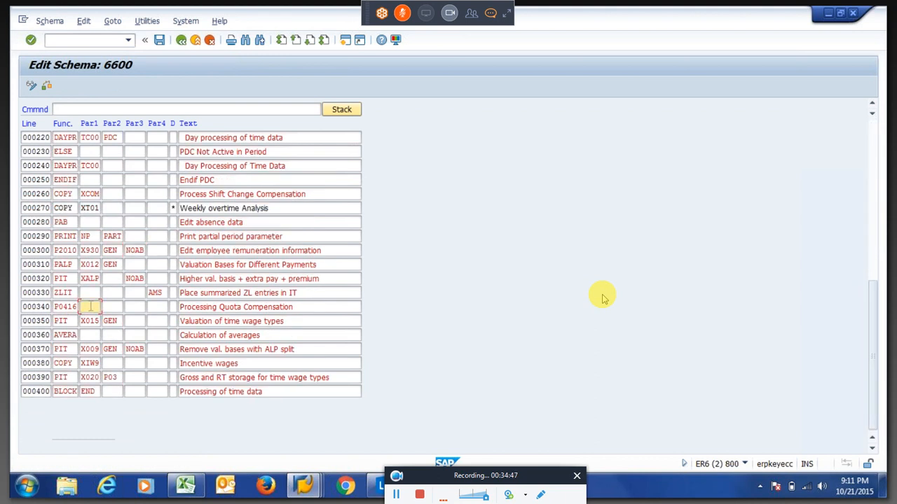
key("shift+Tab")
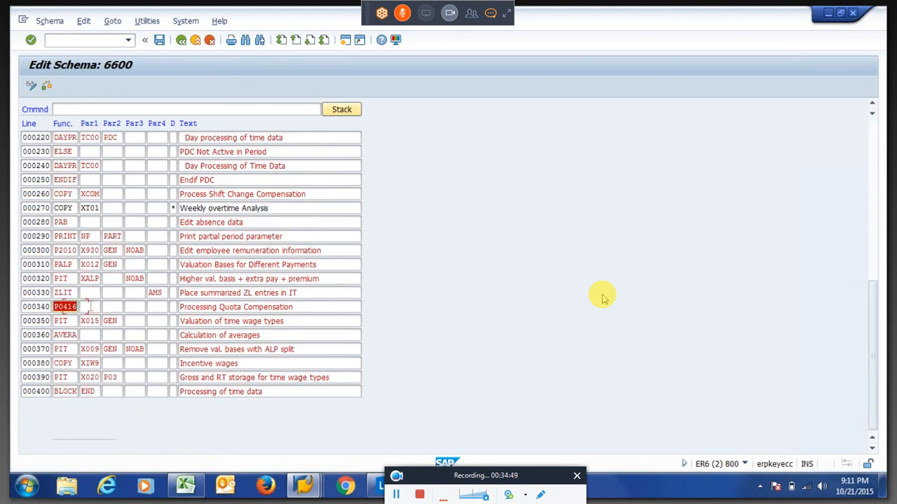
key("shift+Tab")
type("i")
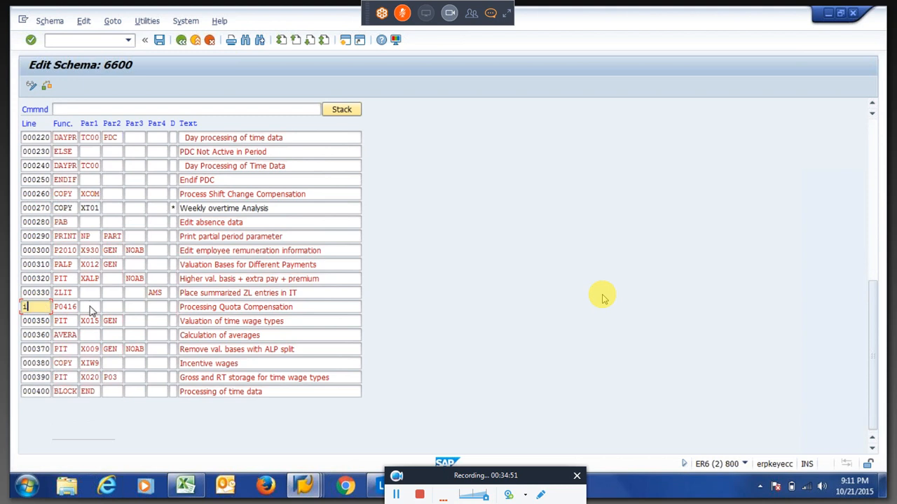
key("Return")
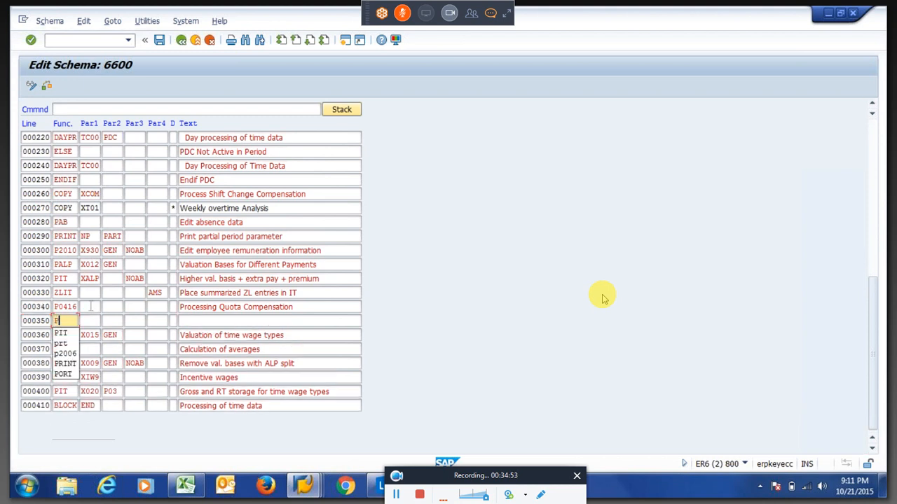
Fill new line 000350 with PIT, ZDAY and NOAB, and save despite the check error.
type("PIT")
key("Tab")
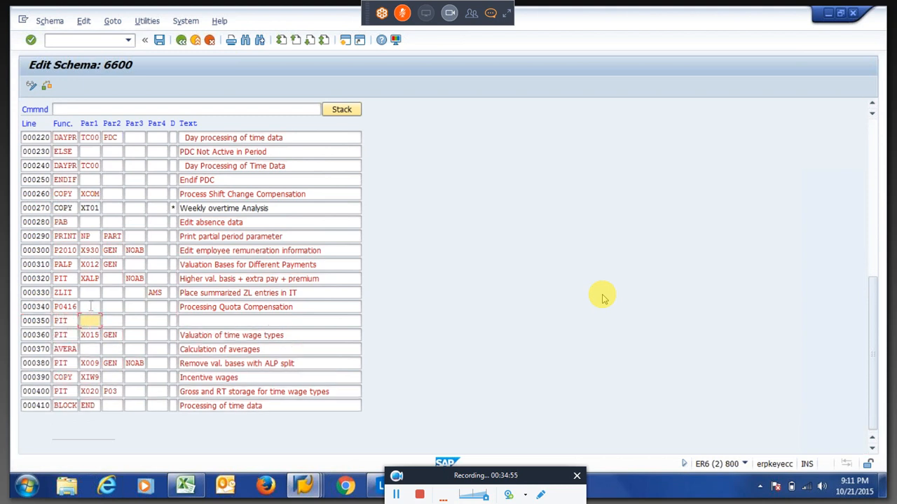
type("N")
key("BackSpace")
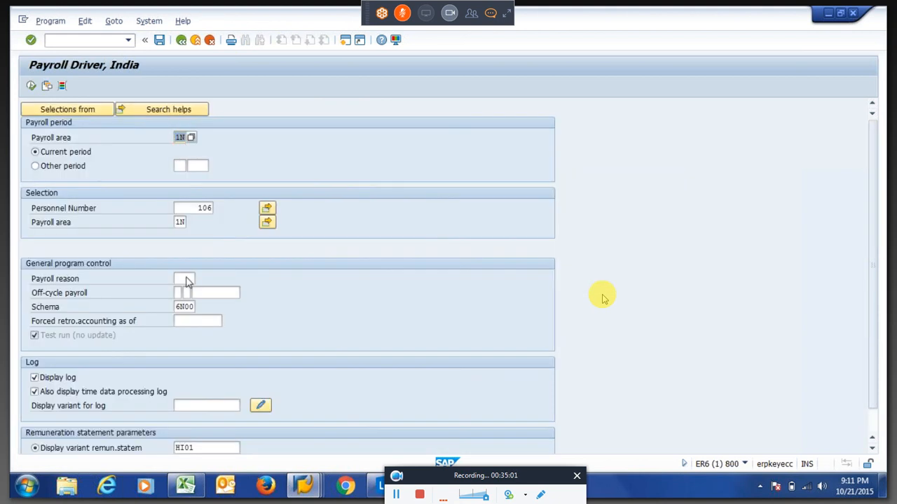
key("alt+Tab")
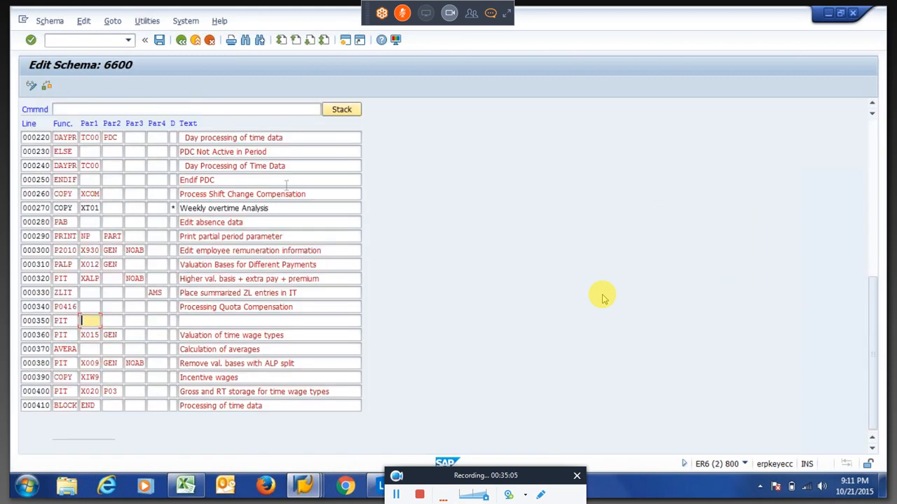
type("Z")
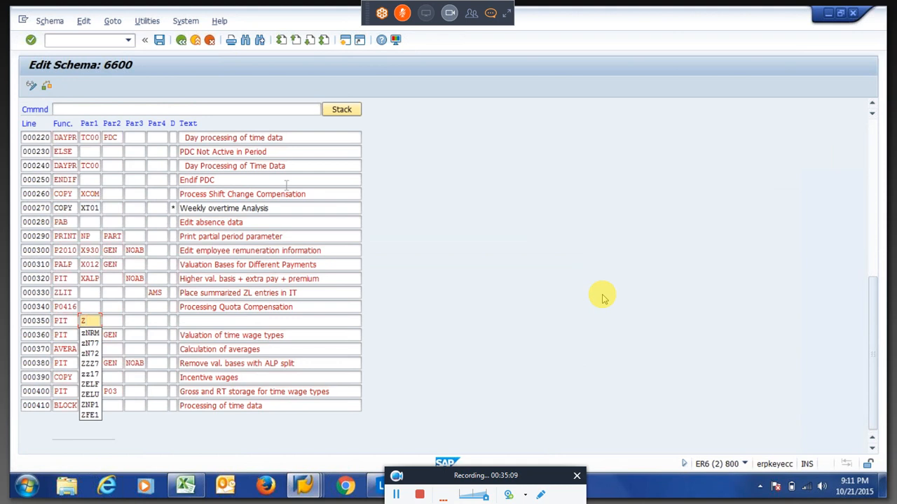
type("D")
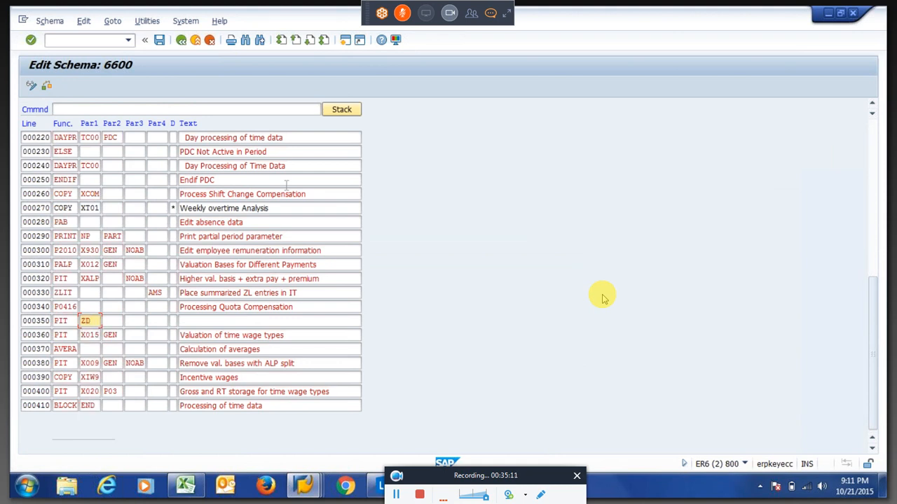
type("AY")
key("Tab")
key("Tab")
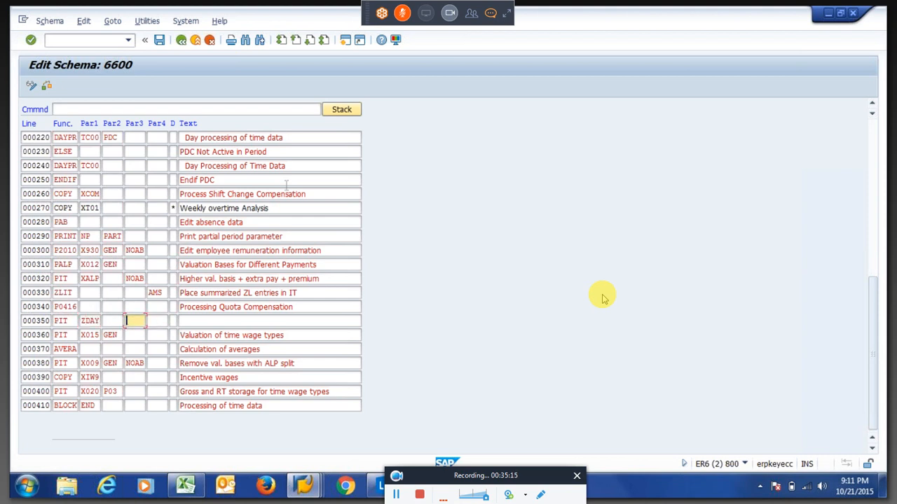
type("NOAB")
key("Down")
key("Return")
key("ctrl+s")
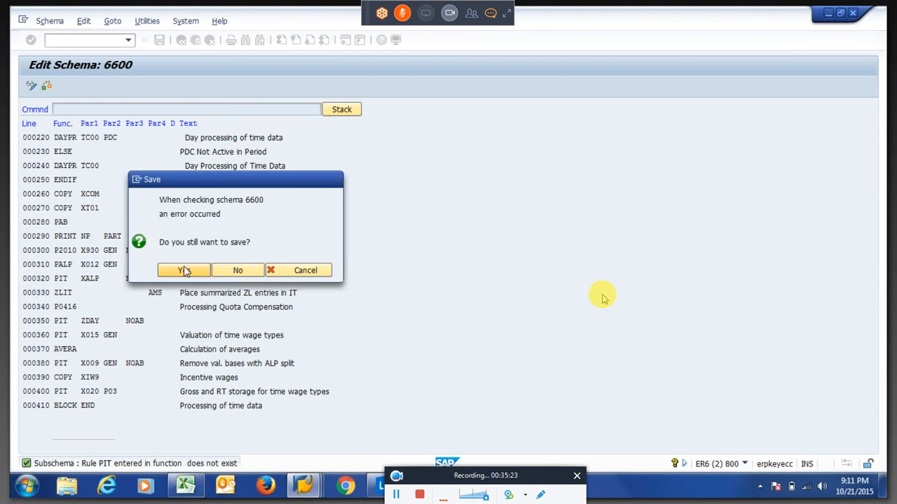
left_click(184, 271)
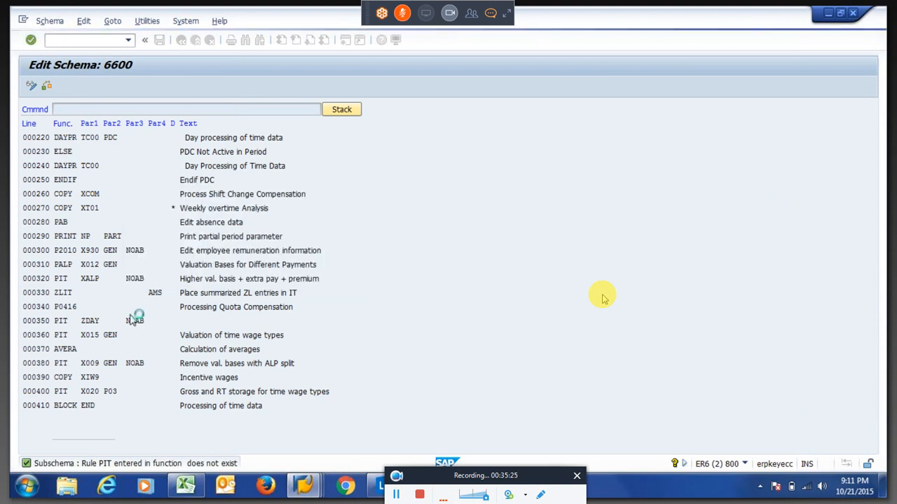
Confirm the customizing request, briefly start PE02, and return to editing schema 6600.
key("Return")
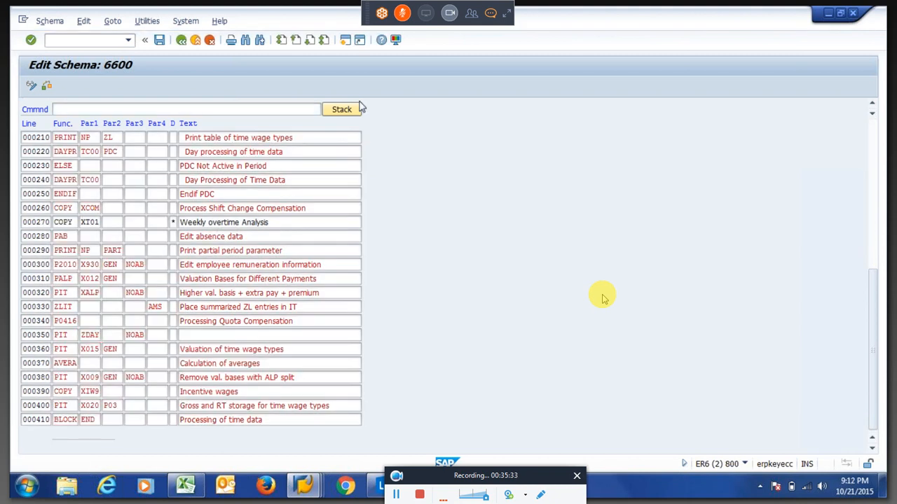
key("shift+F3")
type("pe02")
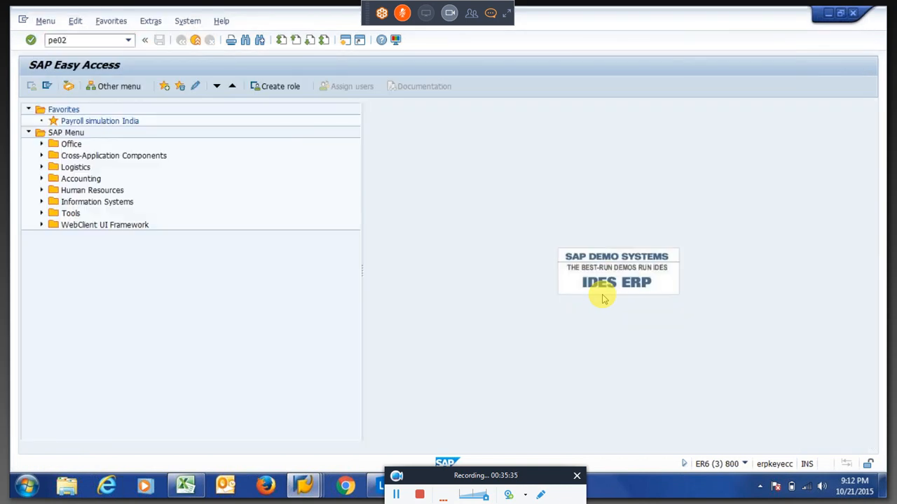
key("Return")
key("F3")
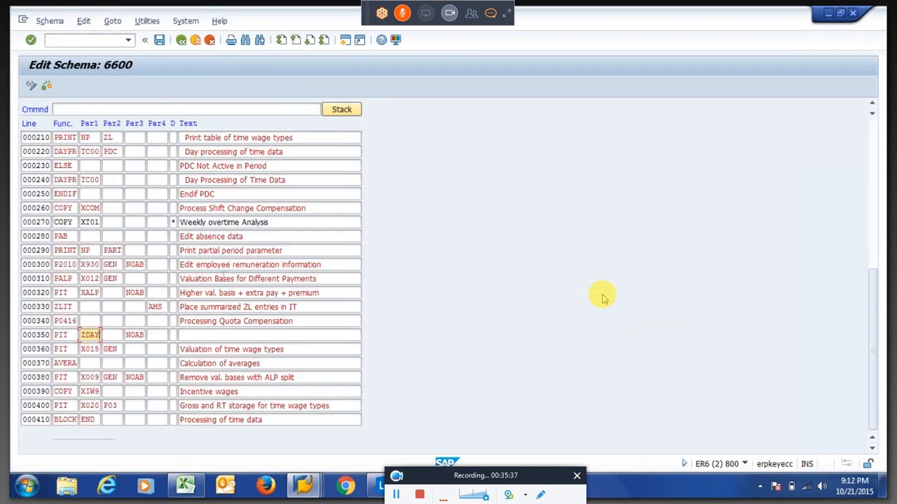
Replace ZDAY with ZBAS on line 000350, save the schema, and open the ZBAS rule.
type("ZEAS")
key("Return")
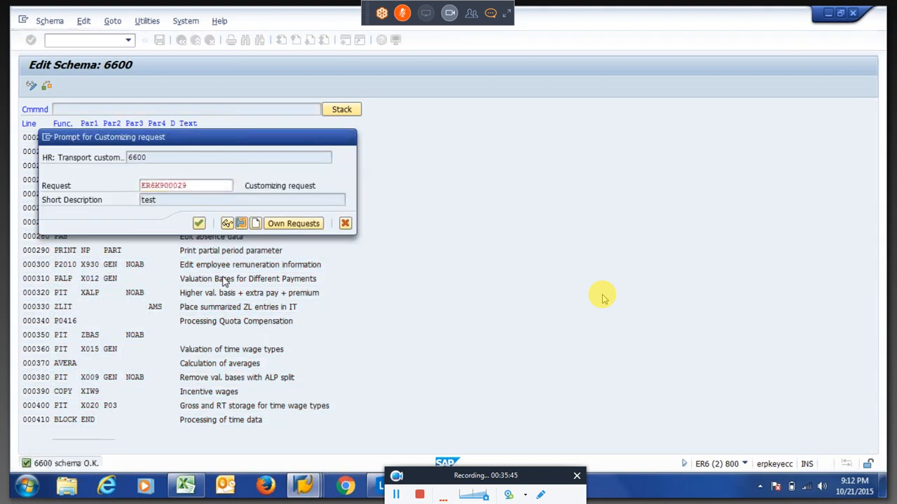
key("Return")
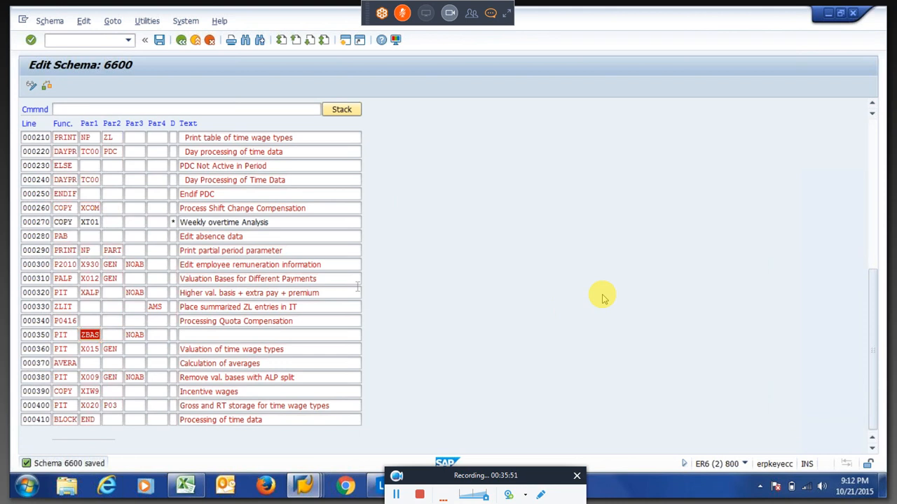
key("F2")
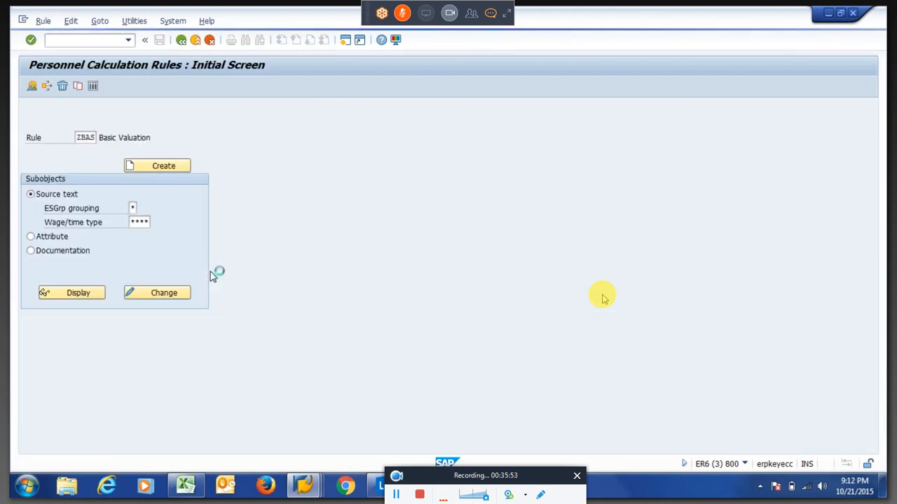
key("alt+Tab")
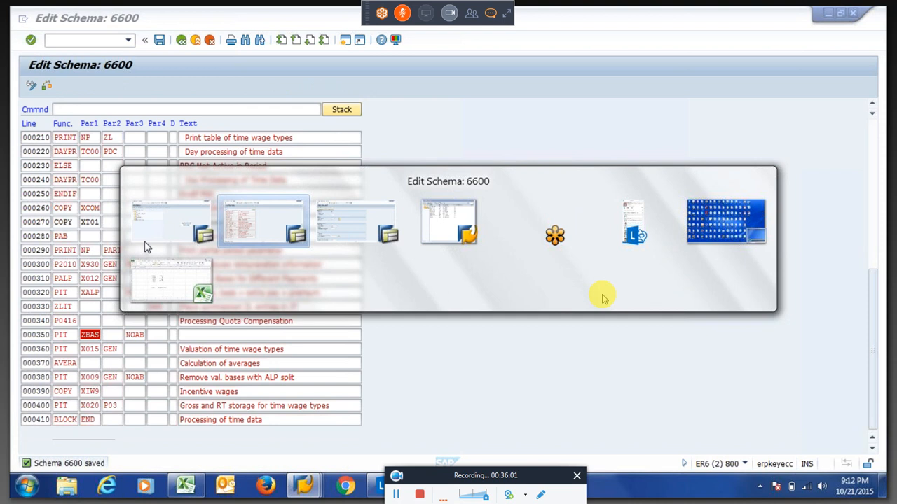
Rerun the payroll driver and drill into the 01/2015 log down to PIT ZBAS input Table IT.
key("alt+Tab")
key("Return")
left_click(31, 87)
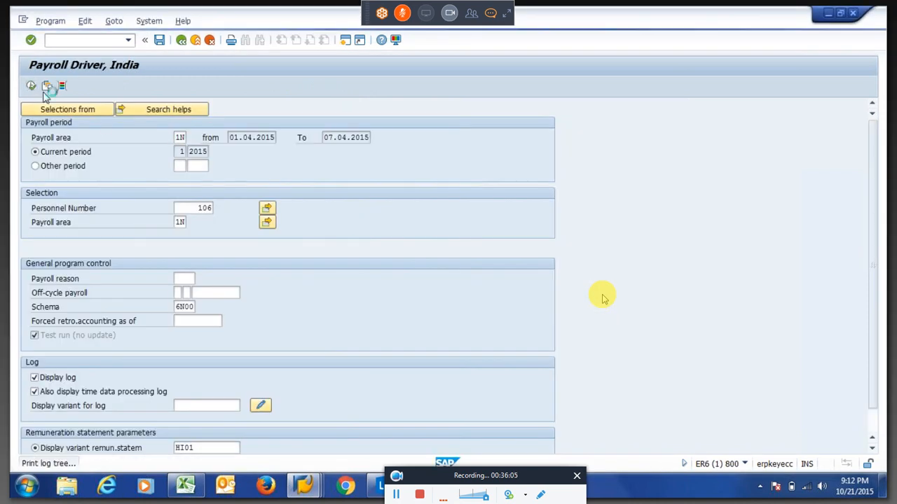
left_click(49, 149)
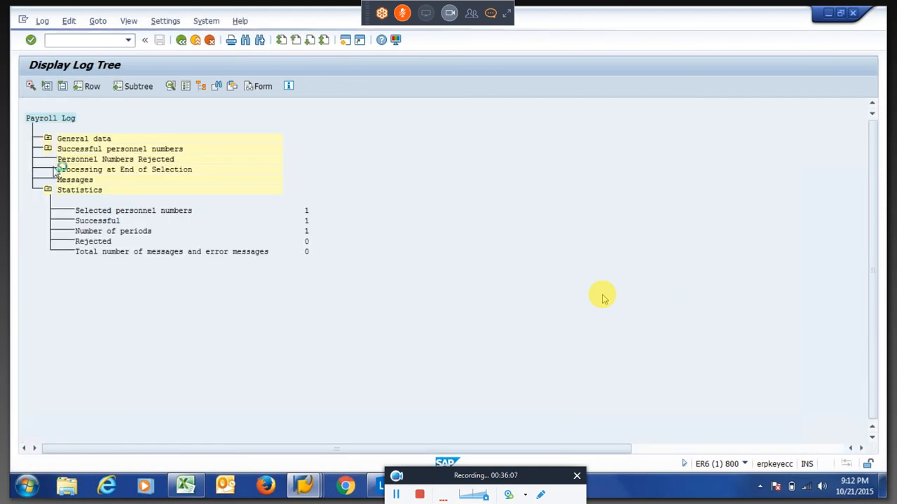
left_click(65, 169)
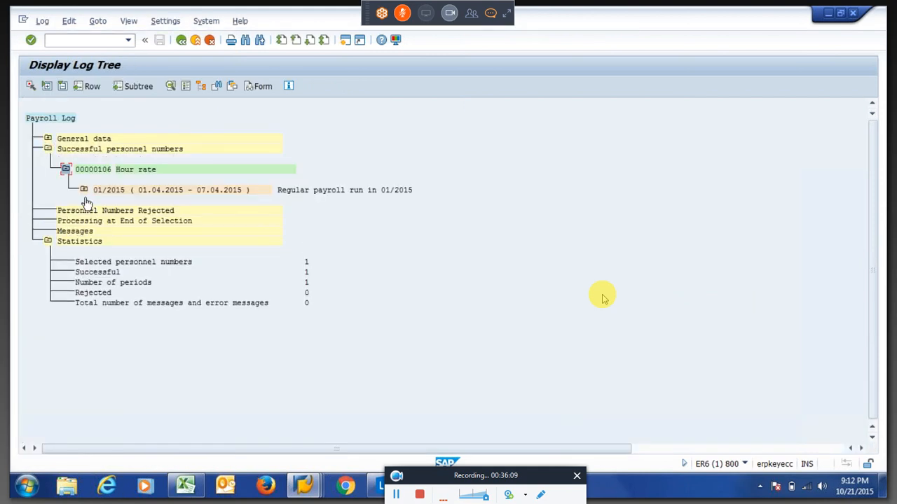
left_click(84, 191)
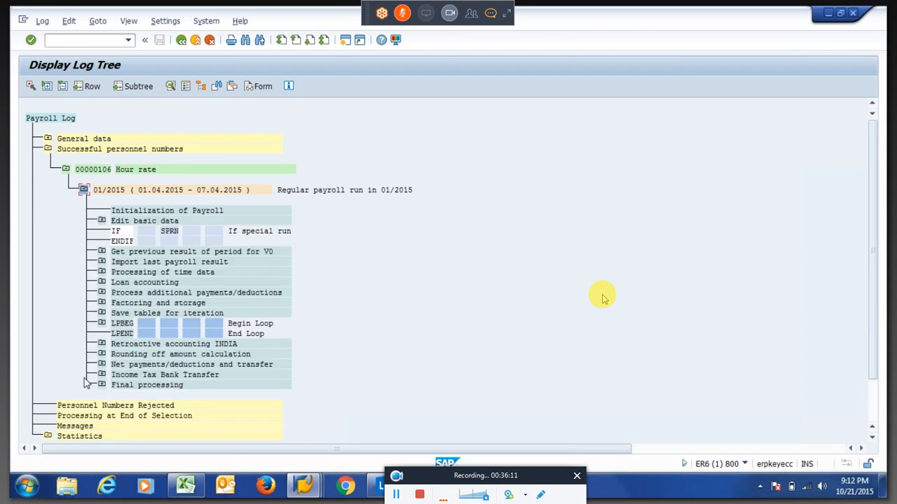
left_click(102, 273)
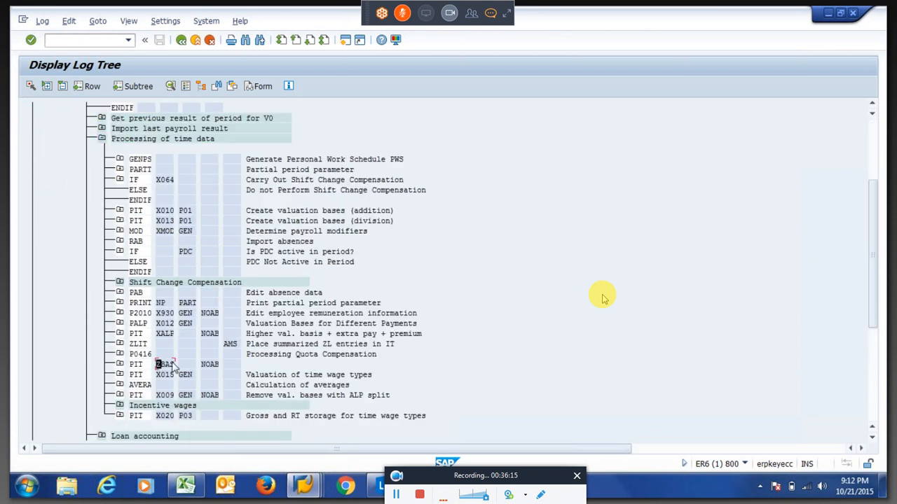
left_click(120, 364)
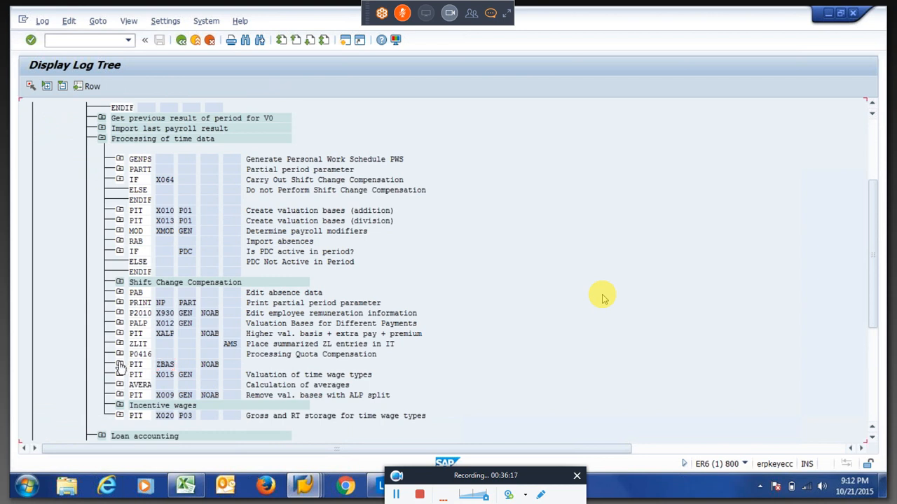
left_click(138, 385)
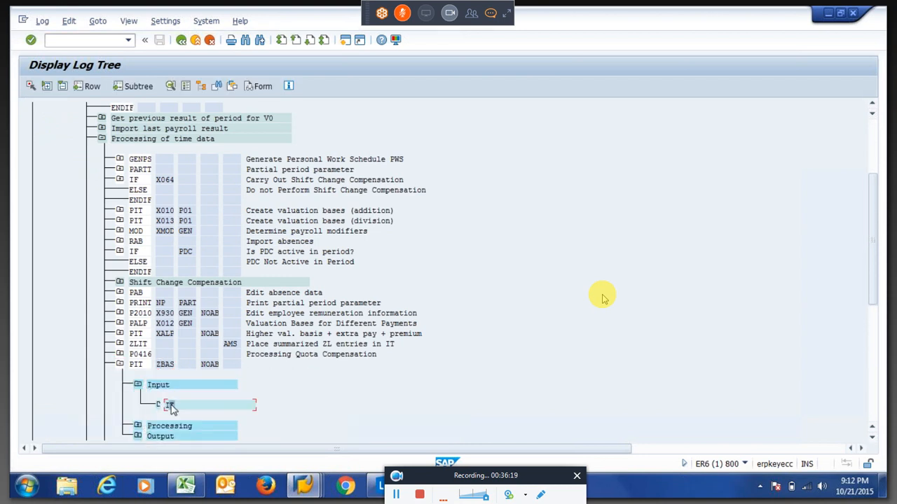
double_click(166, 351)
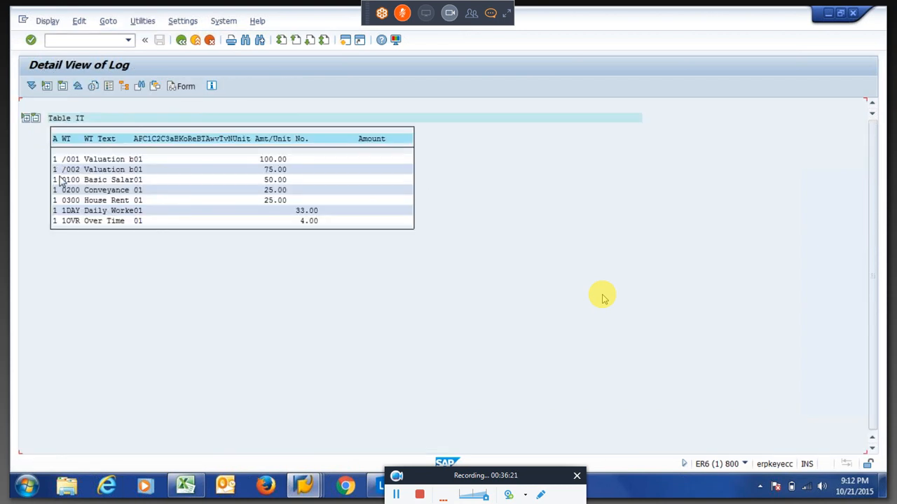
Highlight the 50.00 and 25.00 rates and the 33.00 1DAY hours in Table IT.
left_click_drag(60, 180, 147, 174)
left_click_drag(255, 180, 295, 201)
key("ctrl+c")
left_click(271, 201)
left_click_drag(292, 211, 325, 214)
left_click_drag(267, 181, 320, 215)
left_click(321, 215)
Point out the empty Over Time amount and go back to the payroll log tree.
left_click(181, 41)
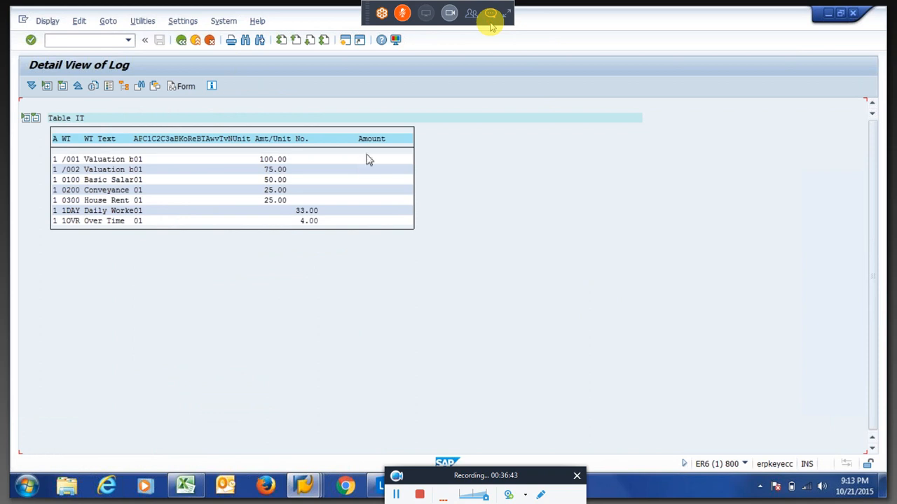
left_click(384, 223)
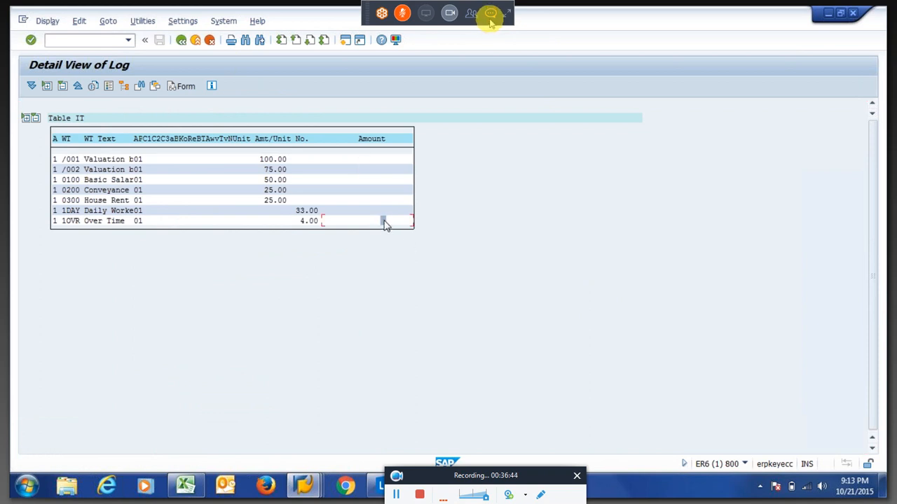
left_click(181, 41)
left_click(490, 14)
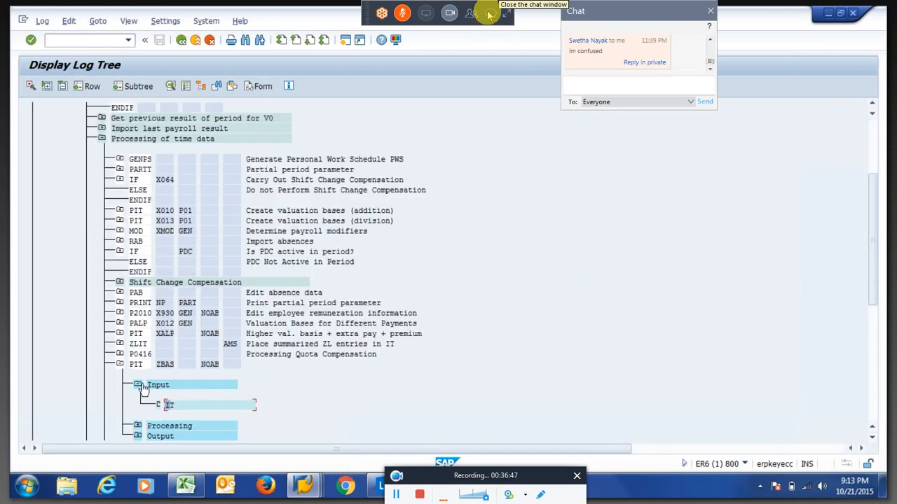
Expand ZBAS processing and inspect Basic Salary's NUM= 1DAY and MULTI NRA operations.
left_click(137, 425)
double_click(198, 378)
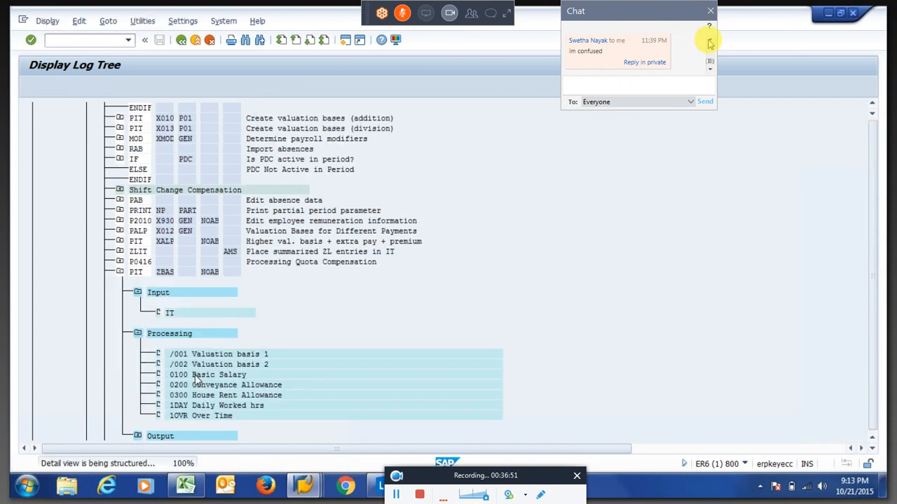
left_click_drag(153, 153, 198, 171)
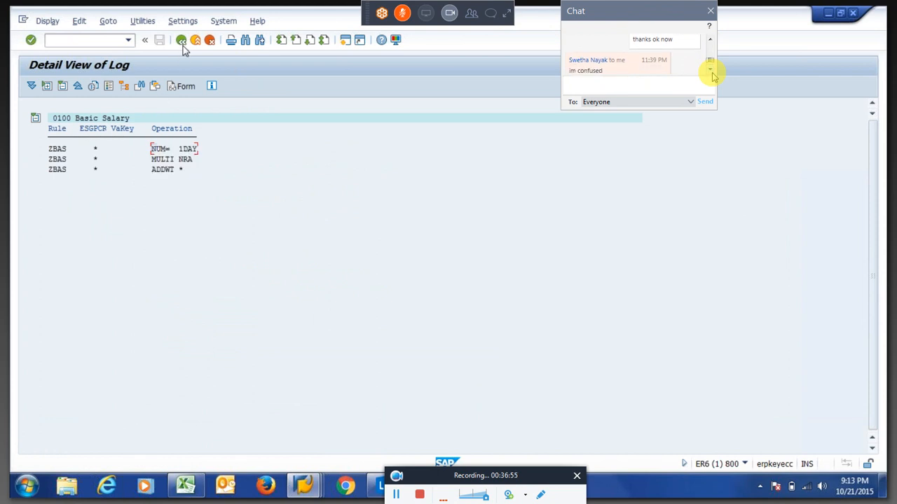
left_click(711, 72)
left_click(182, 160)
left_click(711, 10)
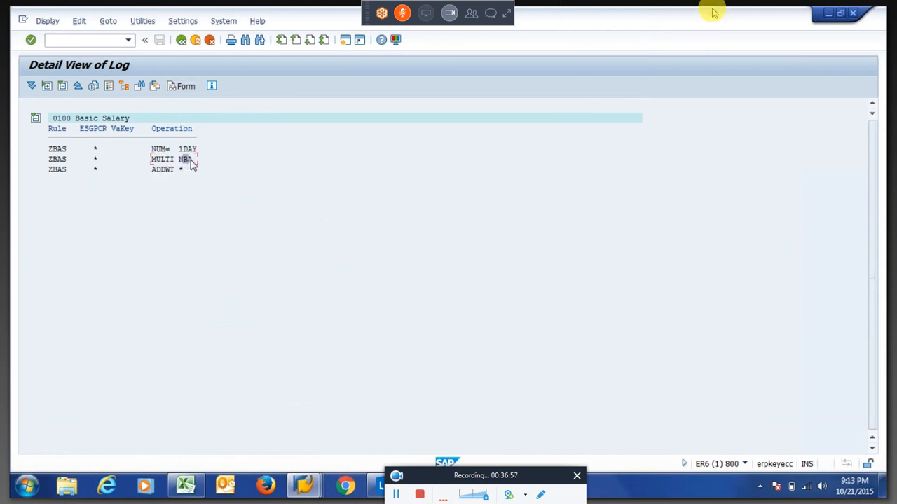
left_click(181, 40)
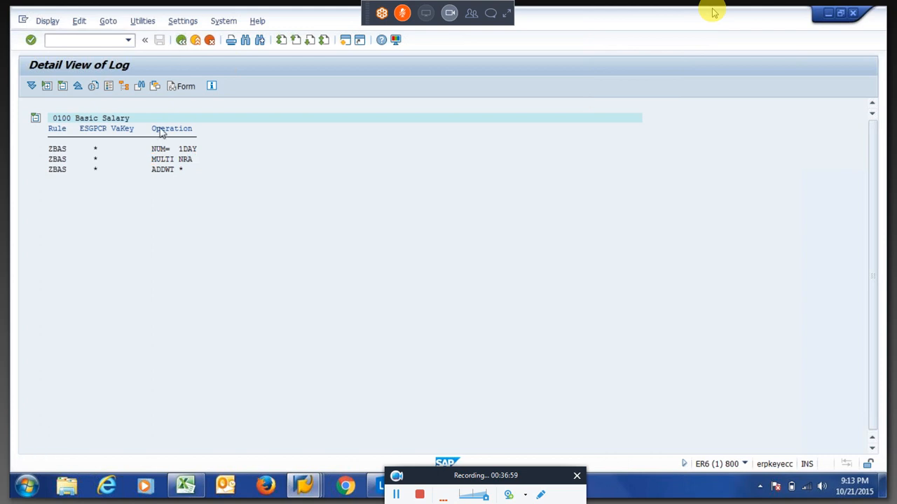
Open the ZBAS output Table IT, review amounts 1,650.00 and 825.00, and display the payslip form.
left_click(138, 436)
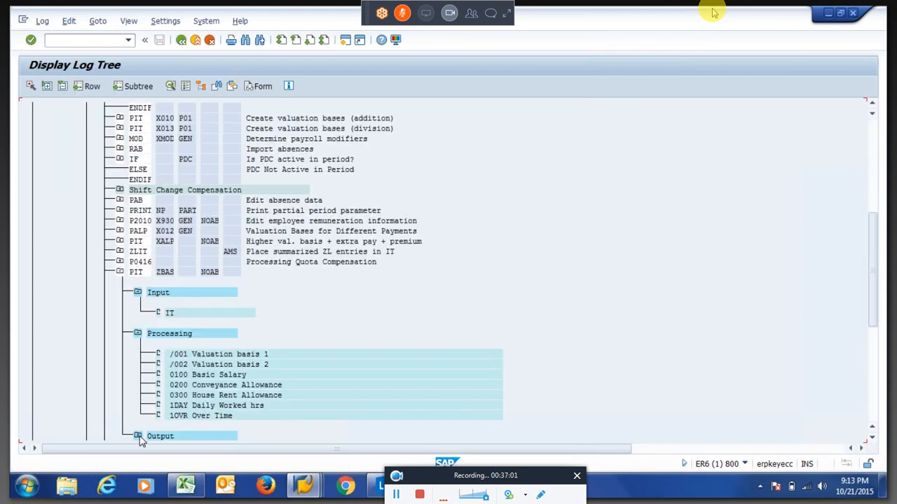
double_click(176, 382)
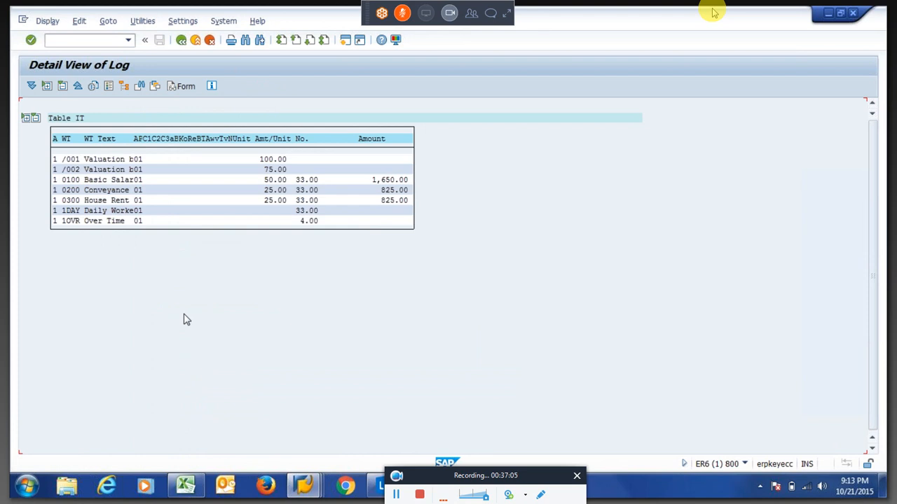
left_click(273, 182)
left_click(306, 180)
left_click_drag(370, 180, 415, 209)
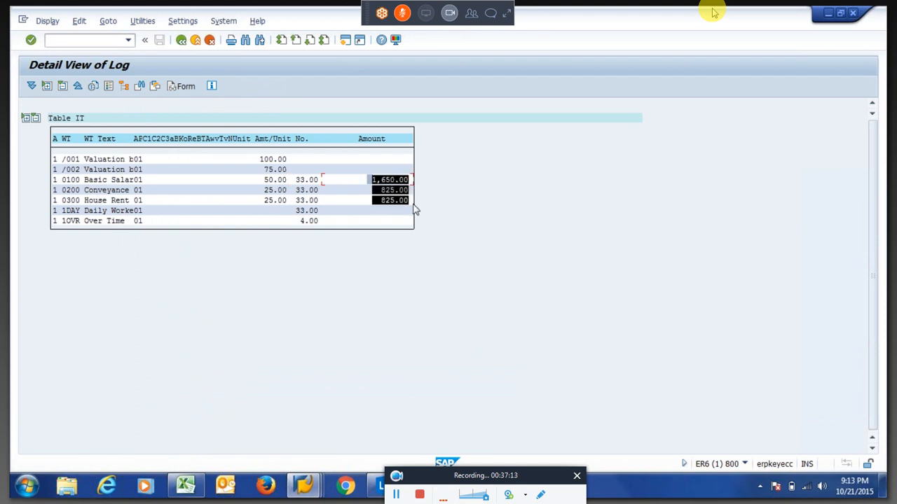
key("ctrl+c")
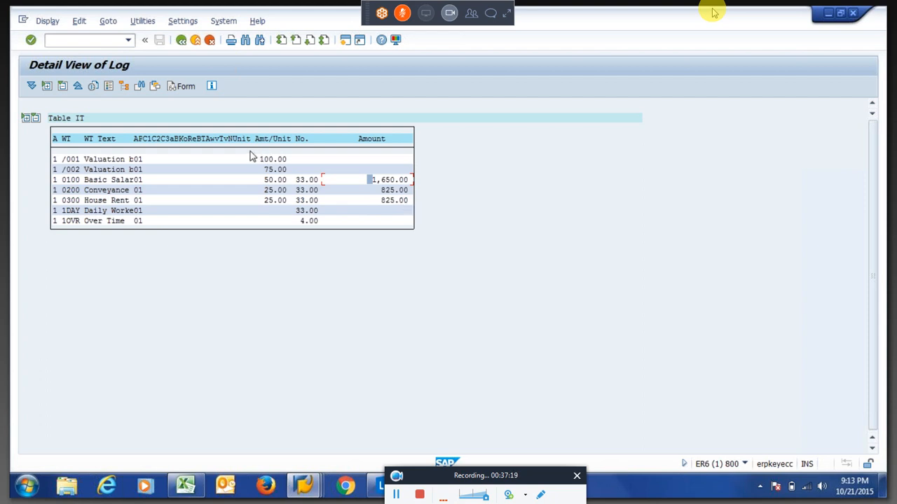
left_click(186, 87)
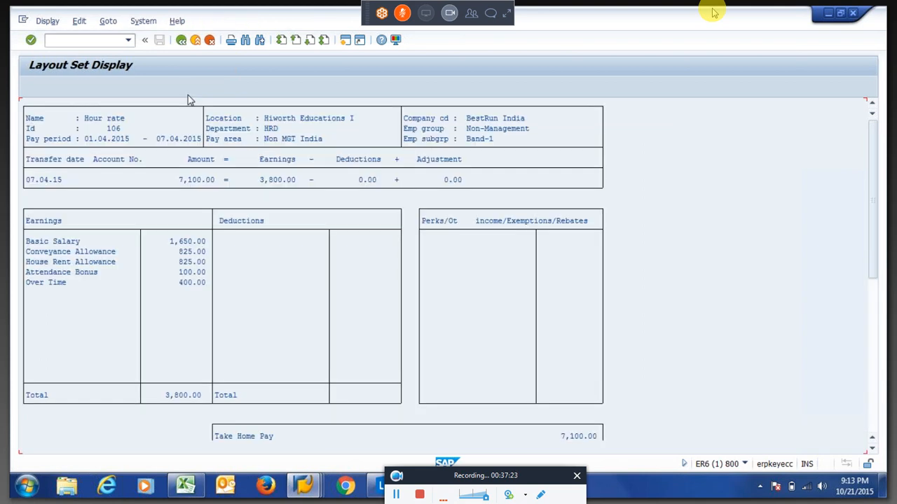
Return from the payslip to Table IT, mark Basic Salary's rate and hours, then reach the log tree.
left_click(181, 40)
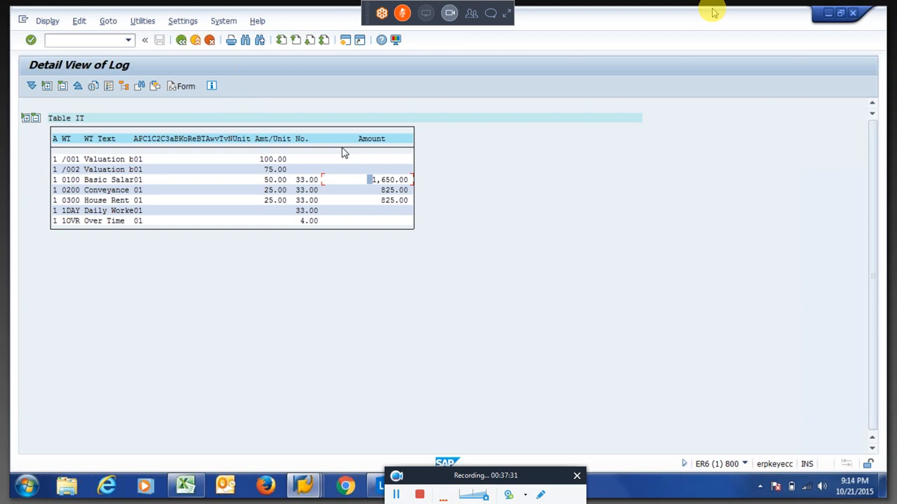
left_click_drag(261, 179, 322, 203)
left_click(180, 40)
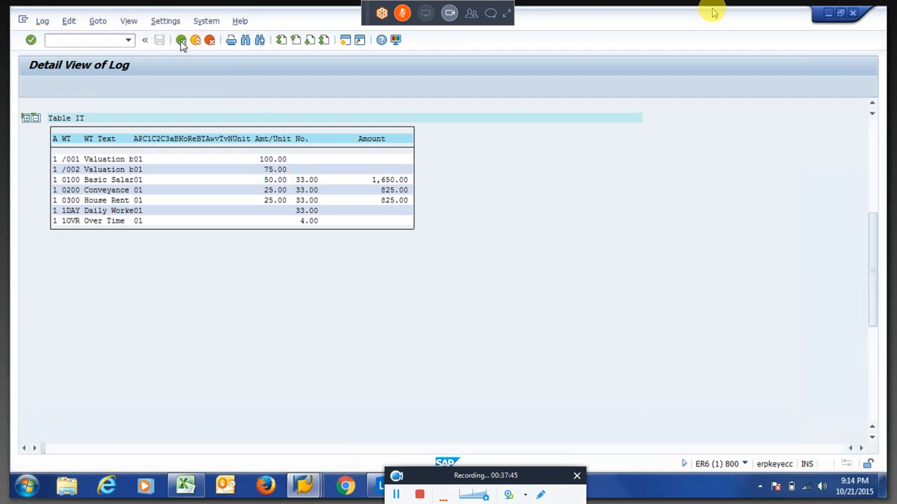
left_click(181, 40)
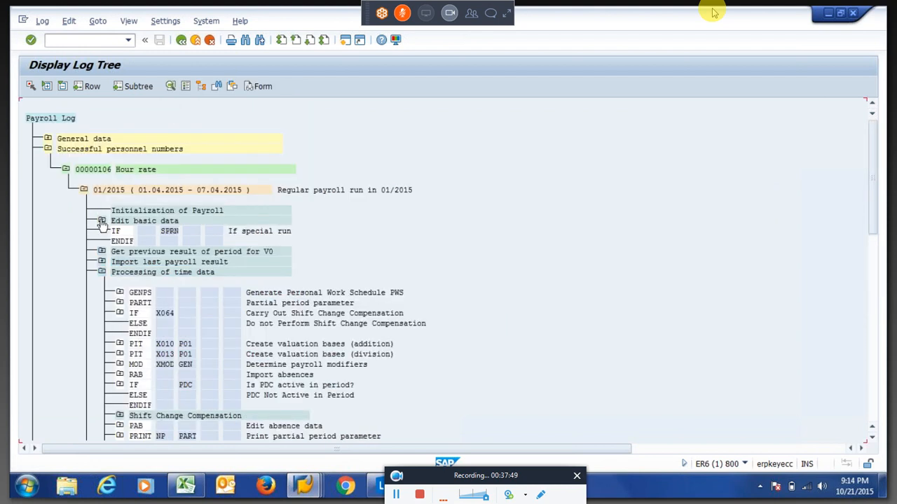
Expand Edit basic data and WPBP, and view one of the input infotypes P0000–P0027.
left_click(101, 221)
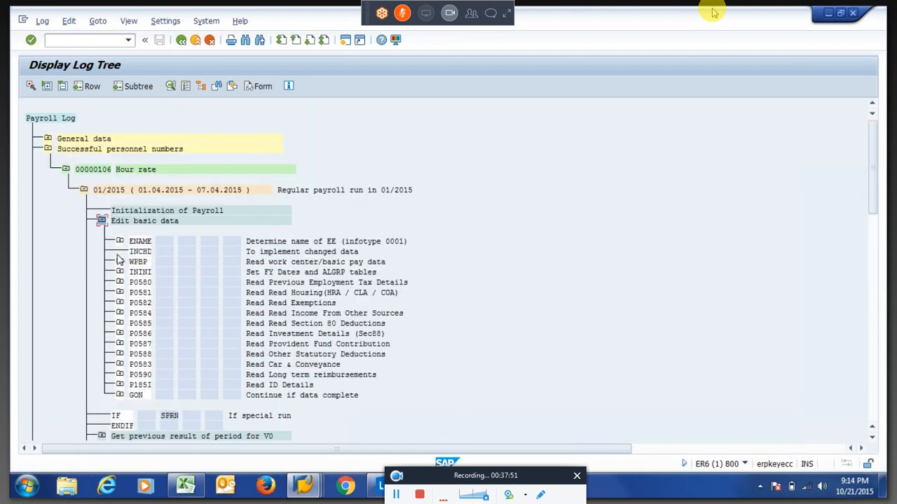
left_click(120, 262)
left_click(120, 262)
left_click(138, 282)
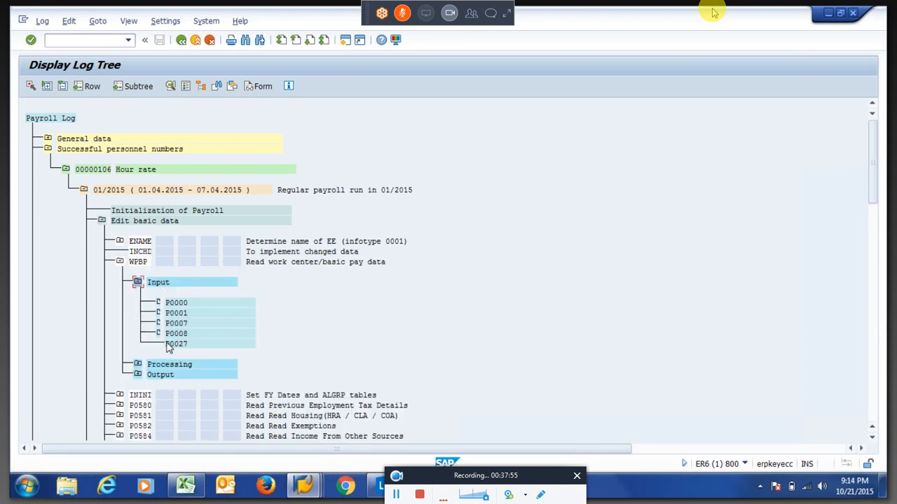
double_click(167, 338)
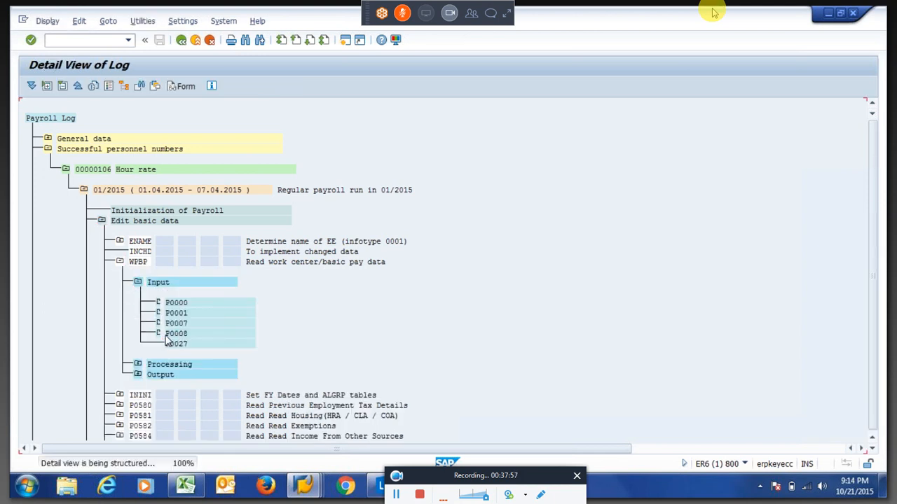
key("F3")
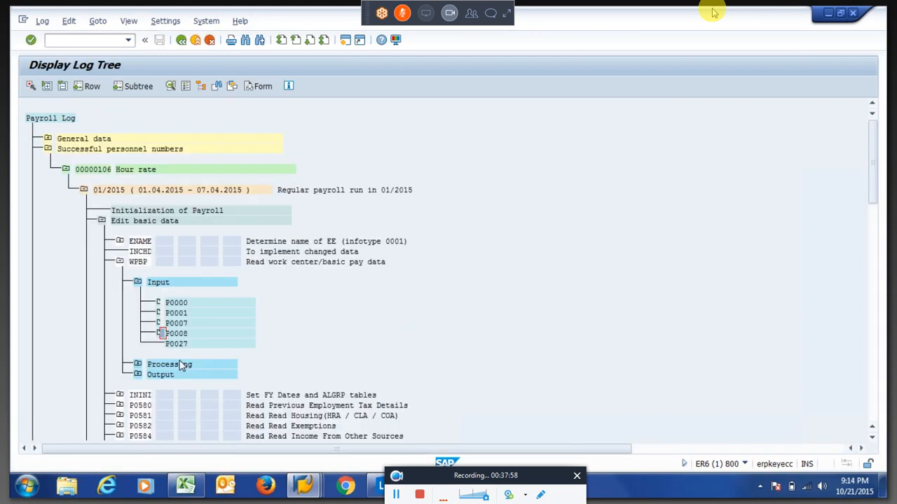
Open WPBP's output Table IT, review the Amt/Unit rates and empty No. column, then go back.
left_click(138, 374)
double_click(169, 396)
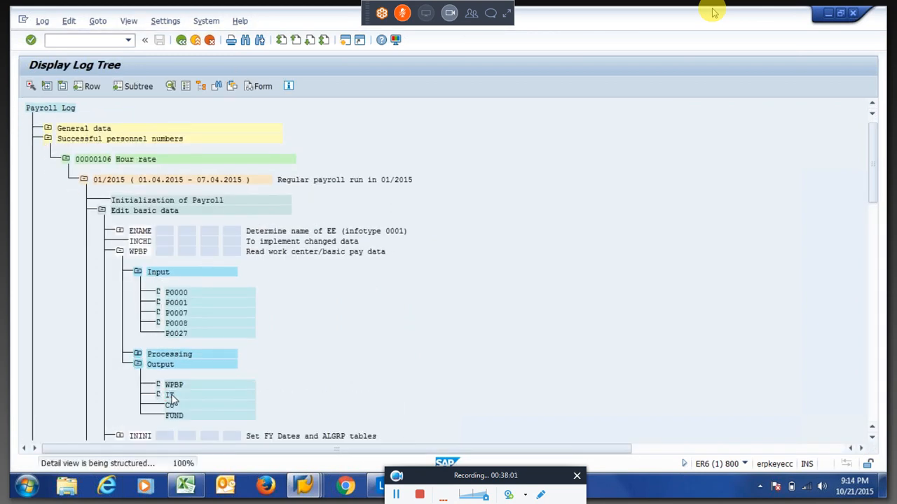
left_click_drag(262, 159, 298, 178)
left_click(378, 163)
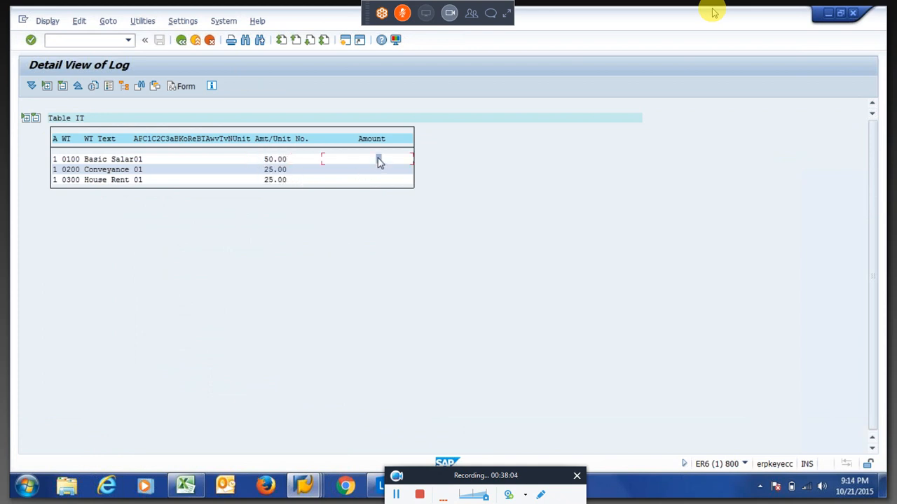
left_click(309, 161)
left_click(182, 44)
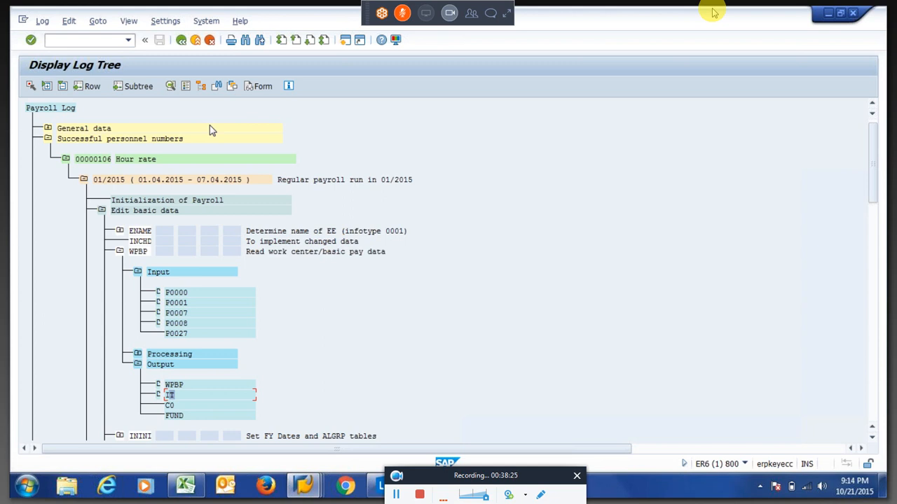
Collapse WPBP, re-expand the 01/2015 period, and expand Processing of time data down to PIT X013.
left_click(120, 253)
left_click(120, 252)
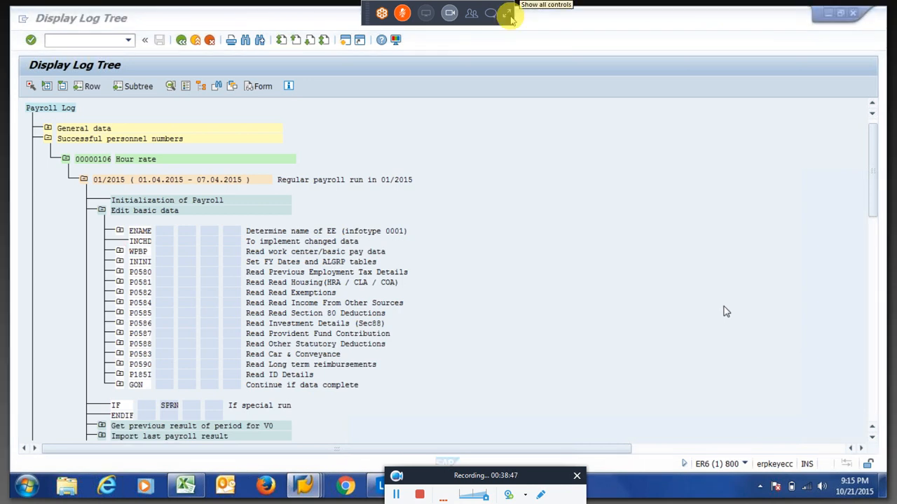
left_click(509, 16)
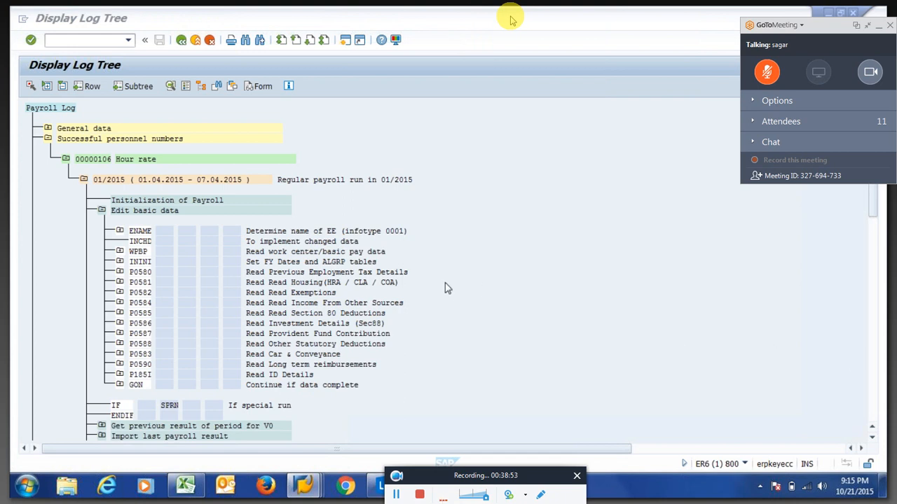
left_click(84, 181)
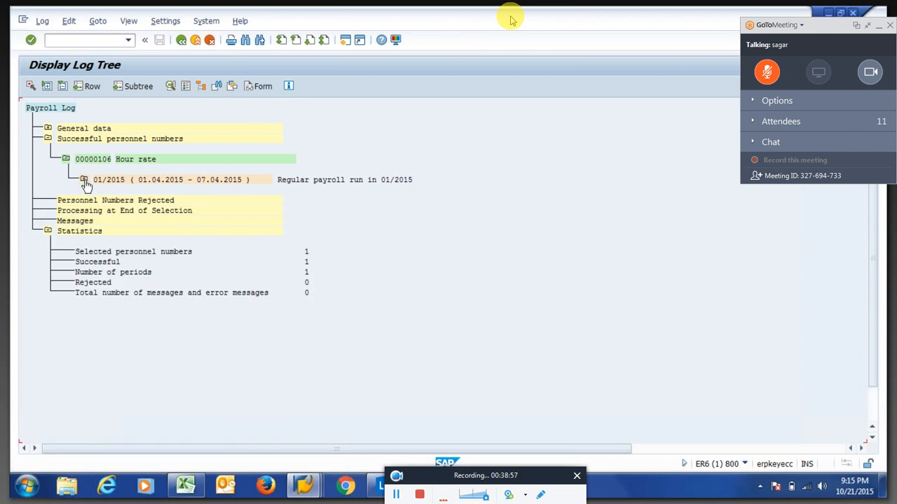
left_click(84, 181)
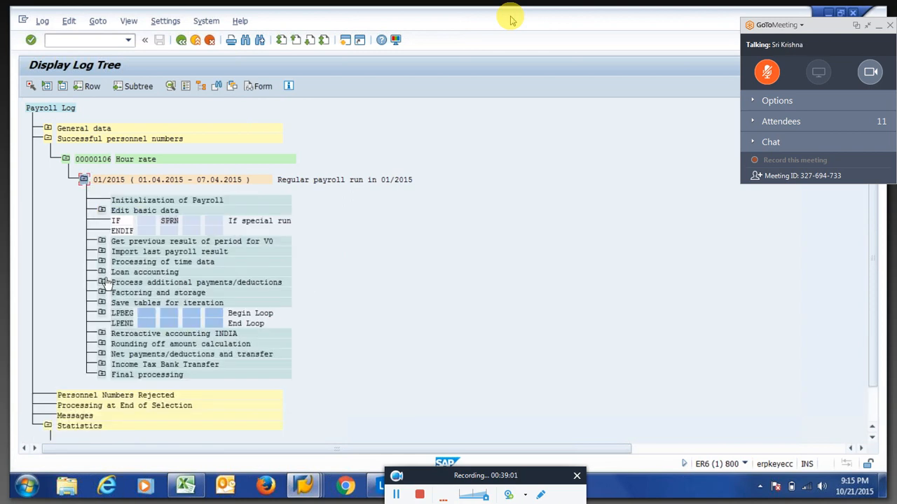
left_click(102, 263)
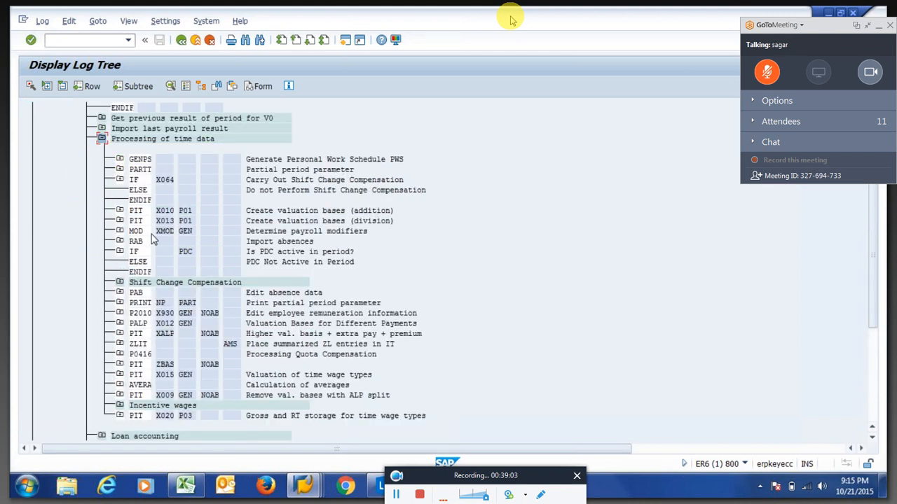
left_click(166, 211)
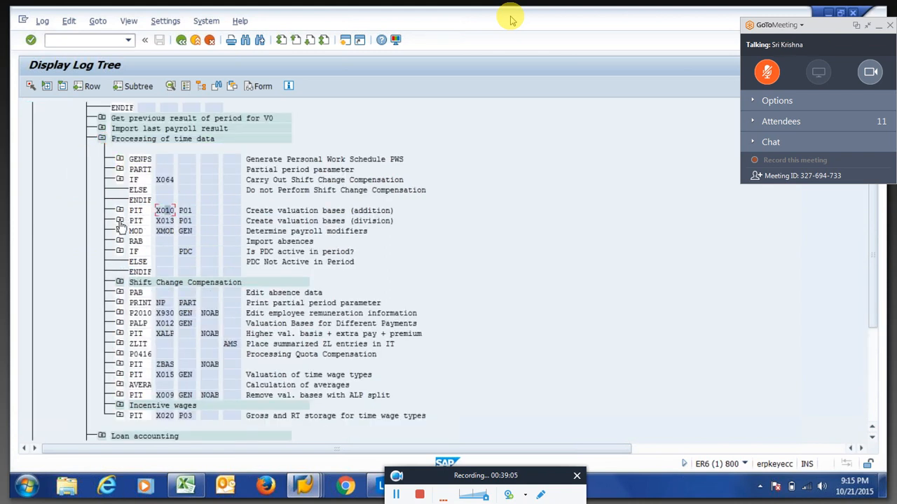
left_click(120, 222)
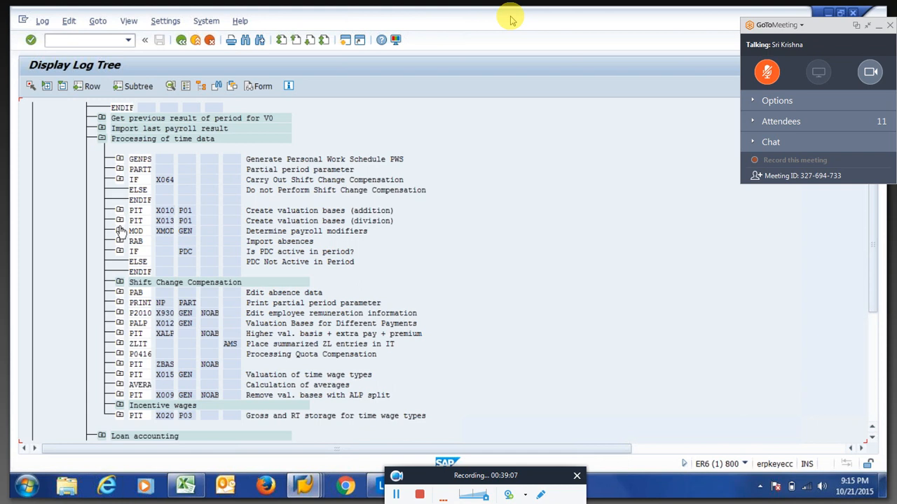
Inspect X013's VWTCL 01 and ADDWT operations, then open the /002 Valuation basis 2 log detail.
left_click(138, 253)
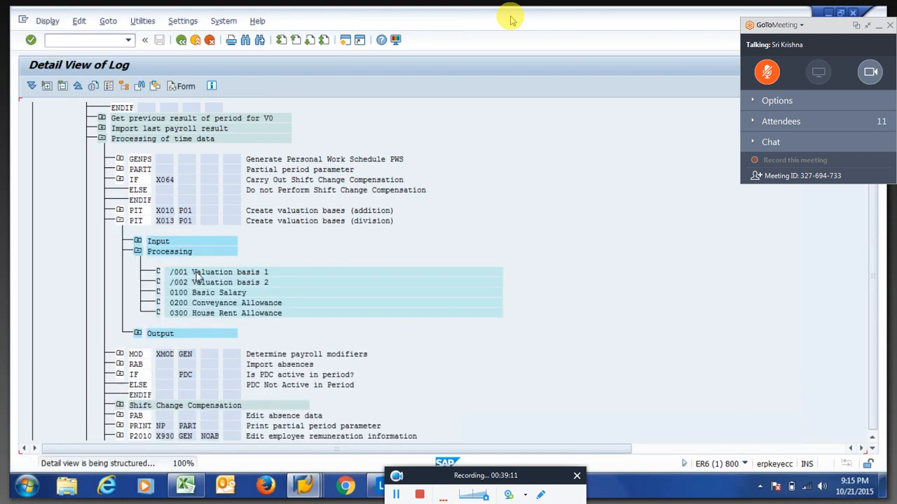
left_click_drag(153, 146, 192, 168)
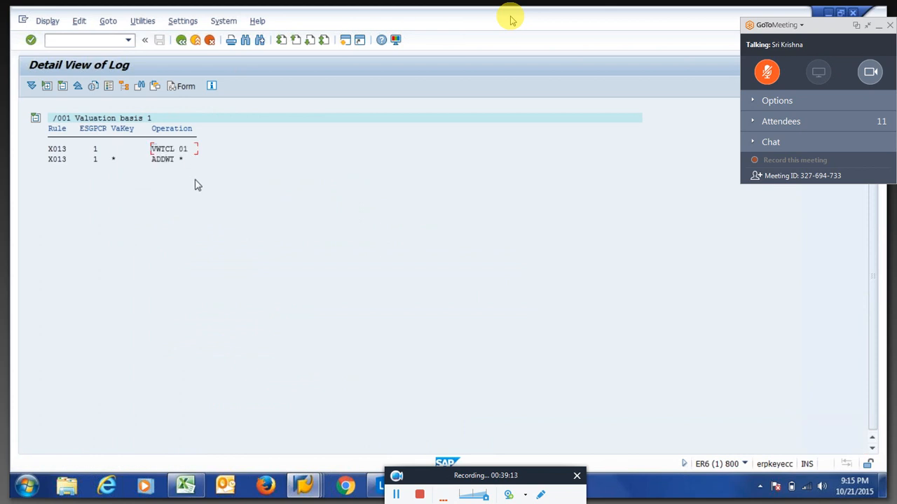
key("F3")
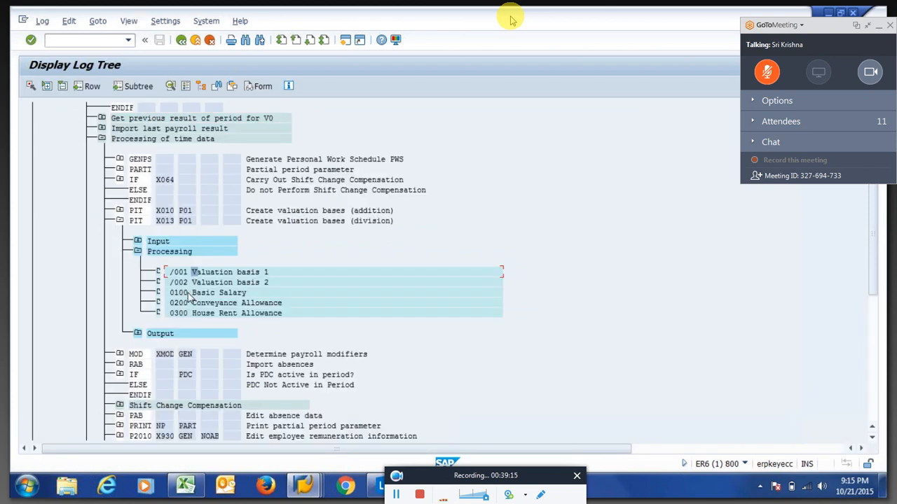
double_click(187, 282)
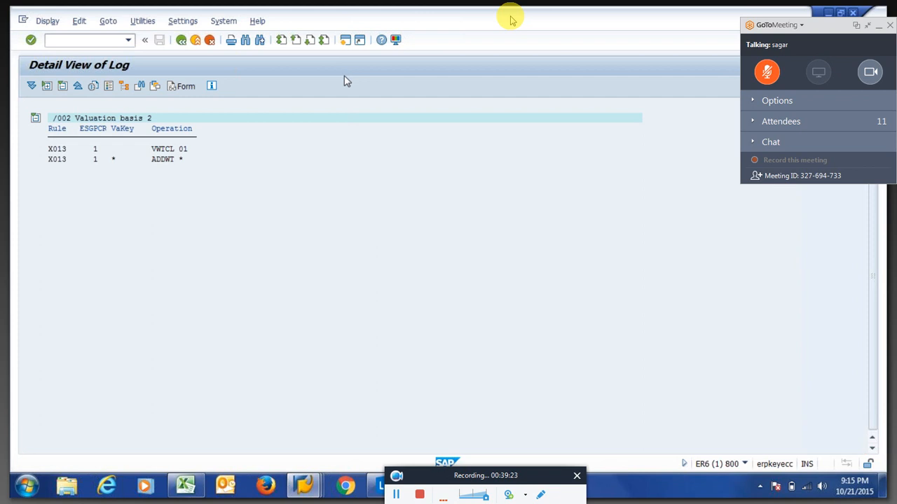
Open personnel calculation rule X013 with transaction PE02, correcting the mistyped rule name first.
type("pe02")
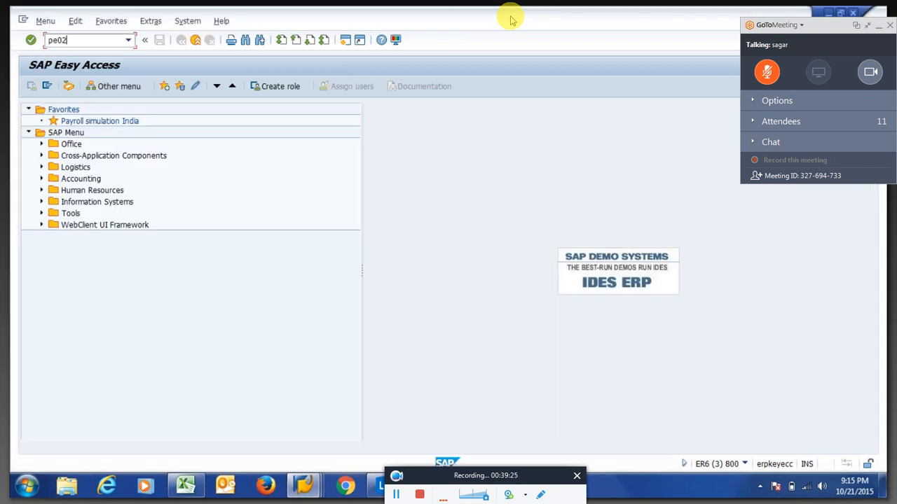
key("Return")
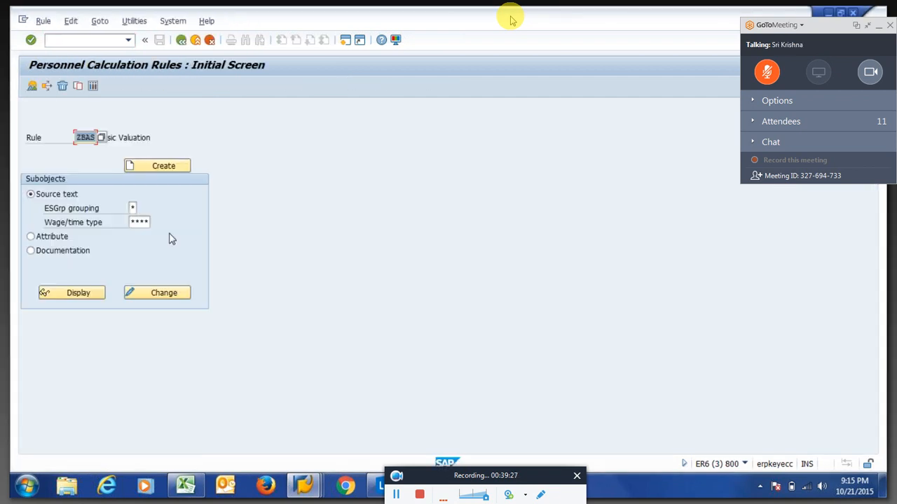
type("X013")
key("Return")
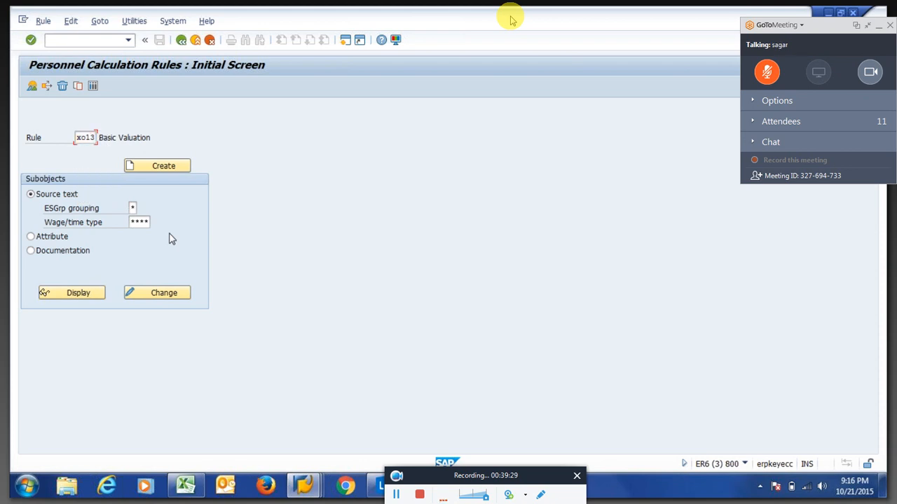
left_click(173, 293)
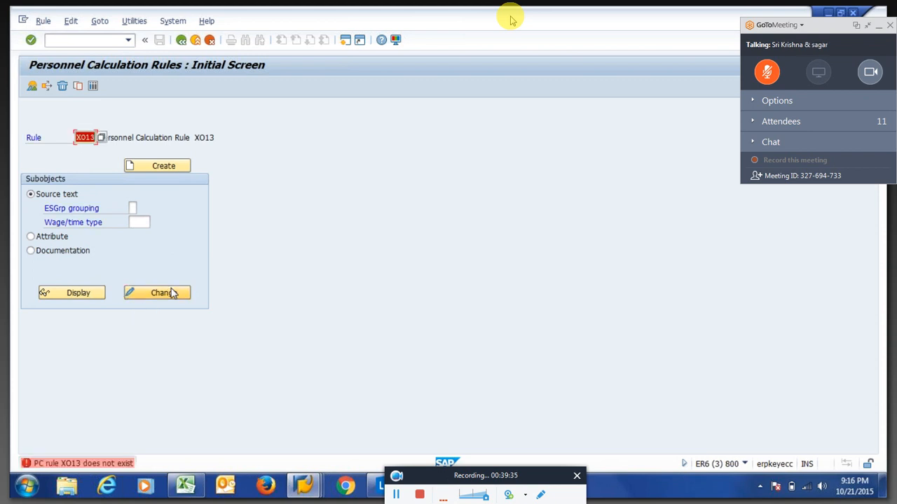
left_click(171, 294)
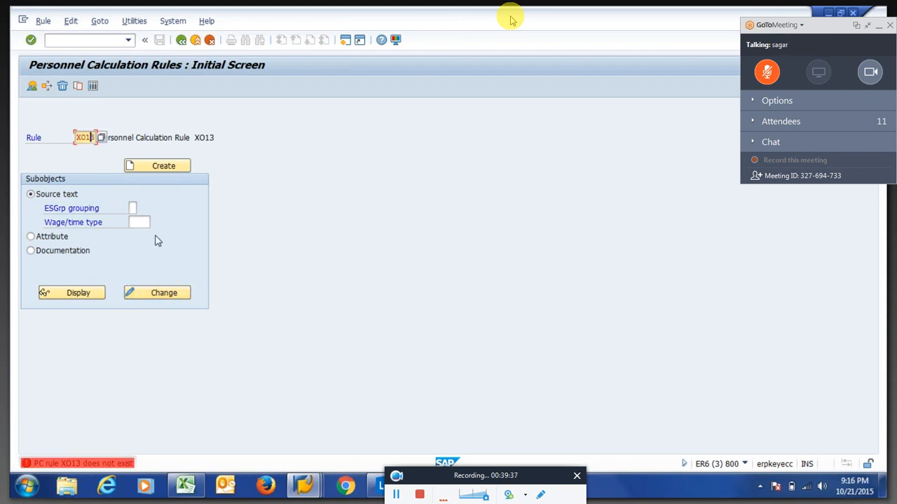
key("BackSpace")
type("0")
key("Return")
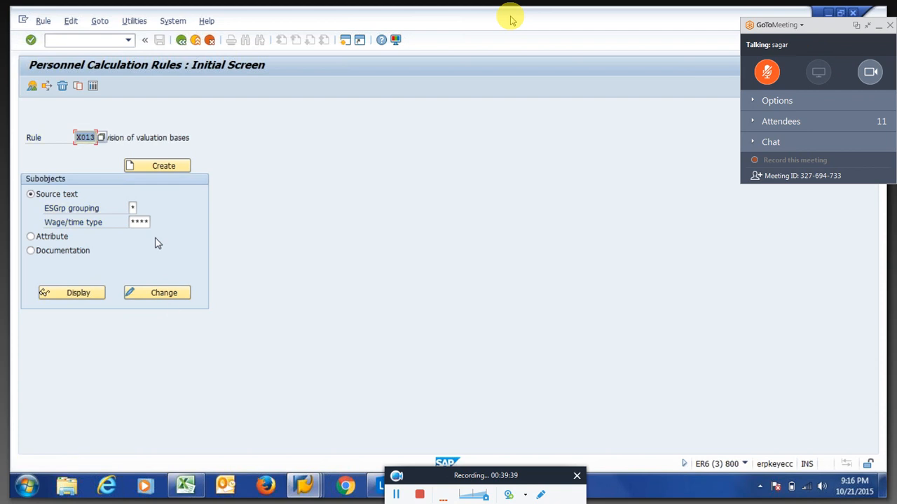
left_click(168, 295)
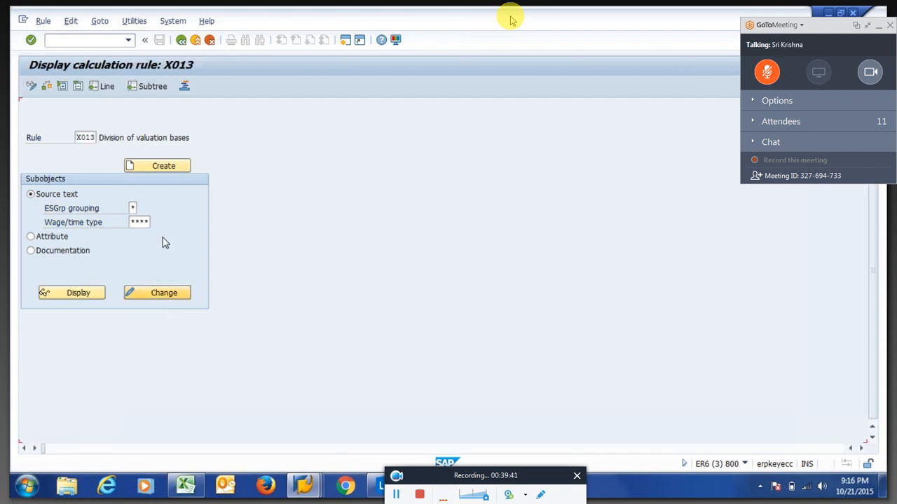
Expand grouping 1 of rule X013 down to its VWTCL 01 operations.
left_click(32, 170)
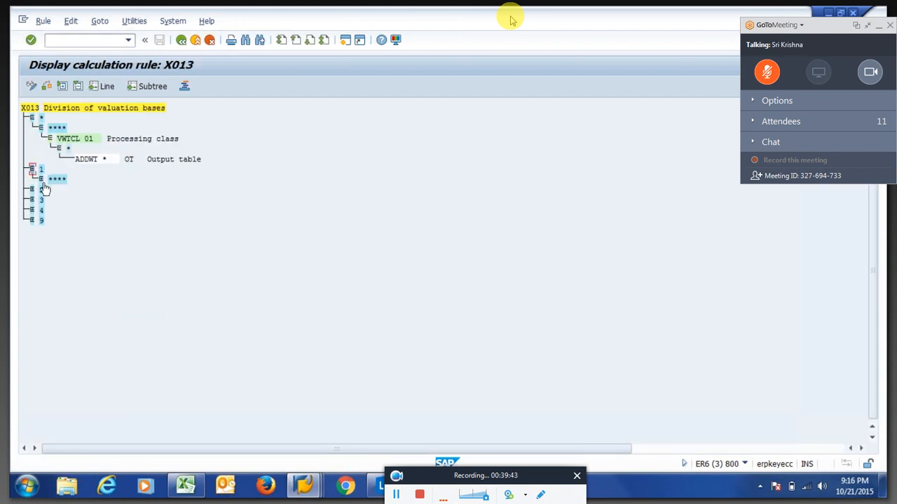
left_click(42, 180)
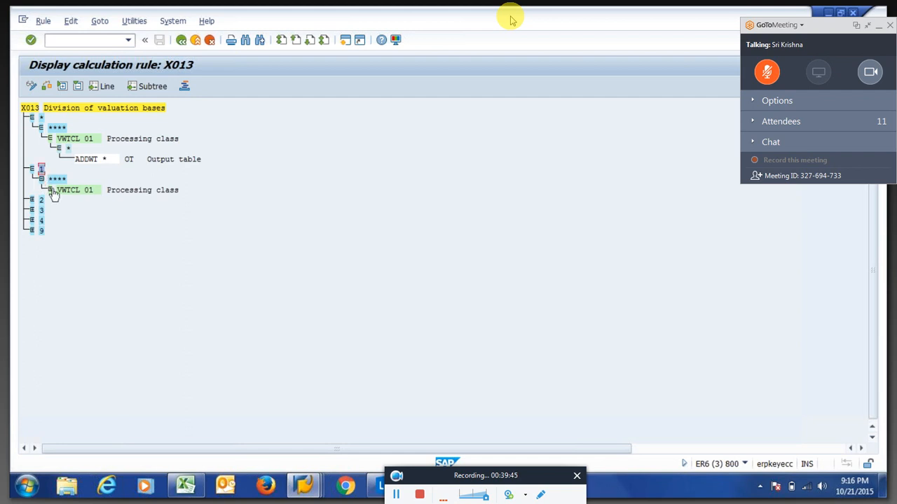
left_click(50, 191)
left_click(60, 201)
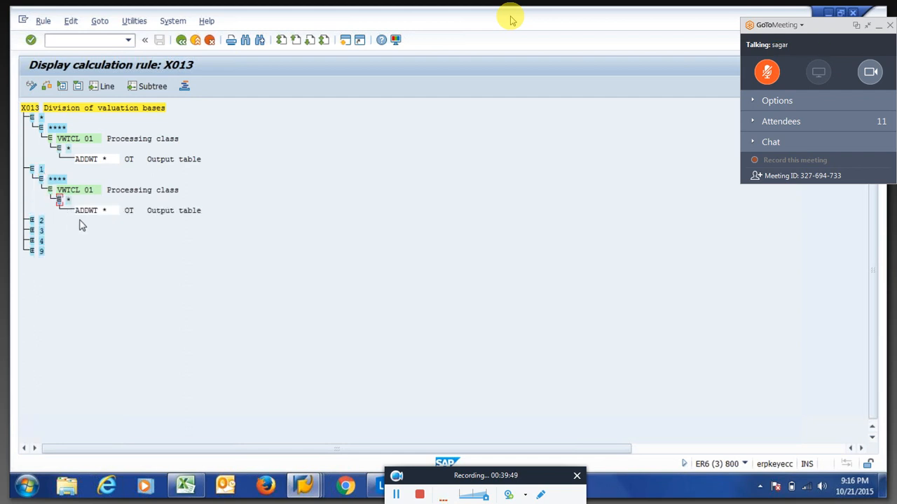
Expand grouping 3 to value 5 and review the division operations RTE=TSDIVP, DIVID ARR and ZERO= A.
left_click(31, 230)
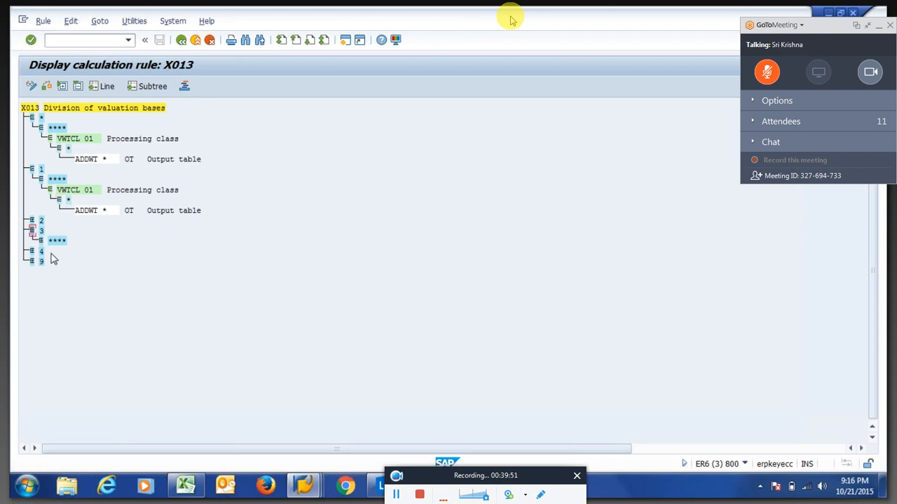
left_click(41, 241)
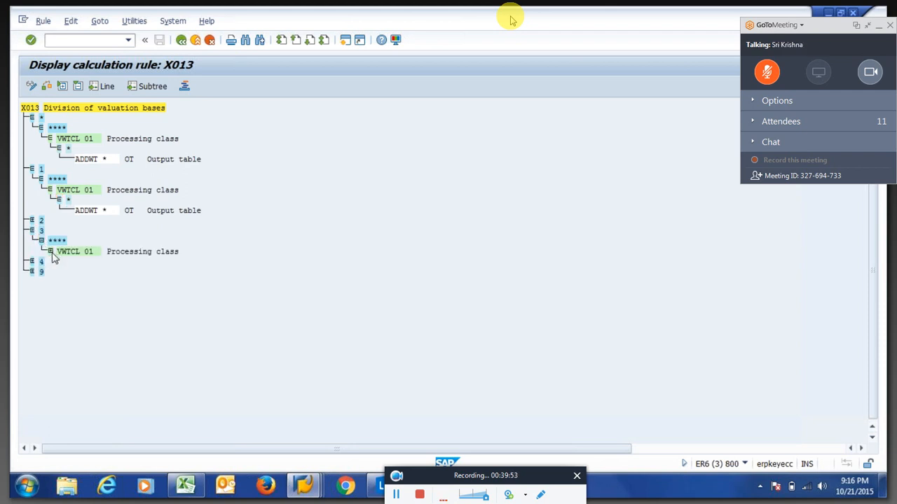
left_click(51, 252)
left_click(58, 271)
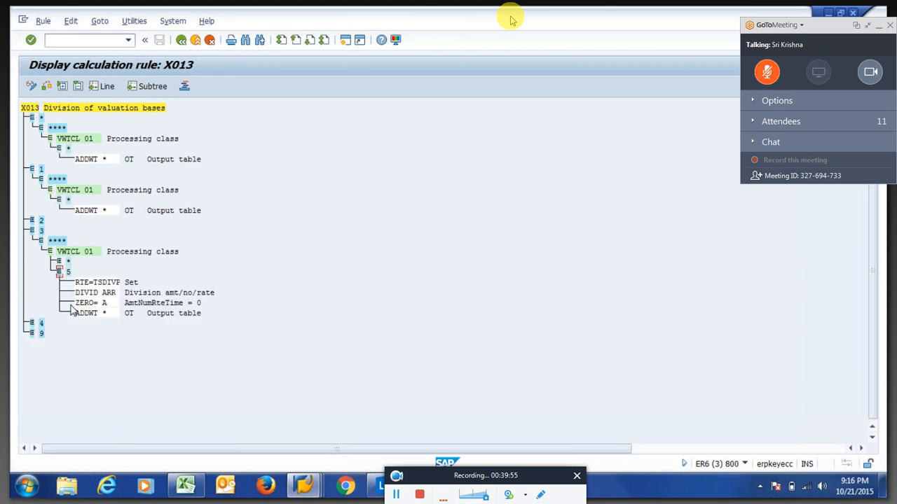
left_click_drag(74, 282, 120, 318)
left_click(110, 293)
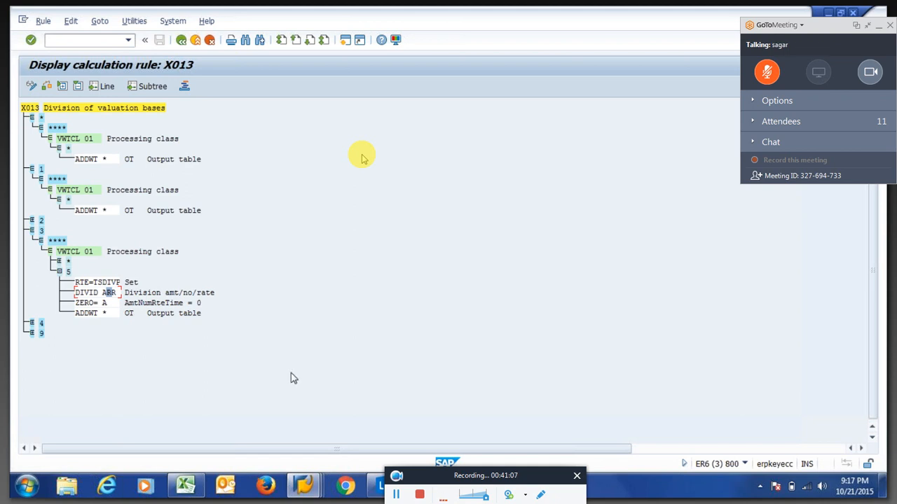
key("F3")
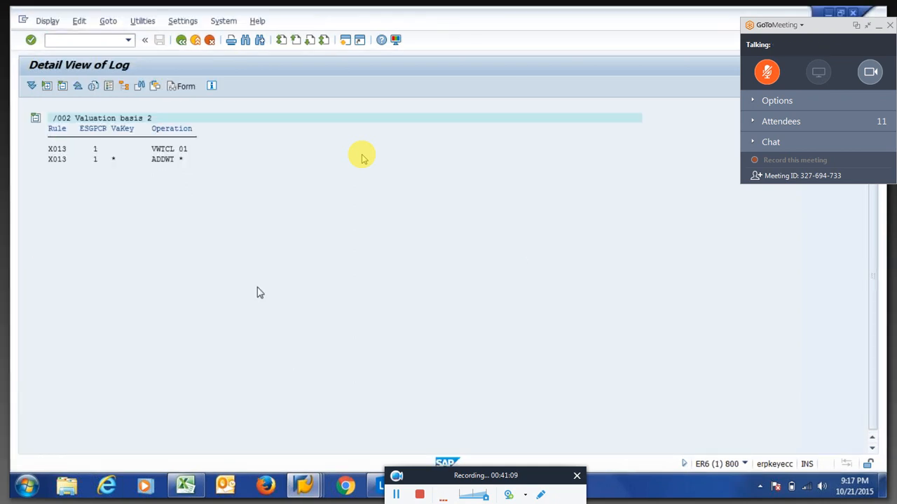
Display the payroll run's payslip showing Over Time 400.00, then return to the log tree.
key("F3")
left_click(260, 87)
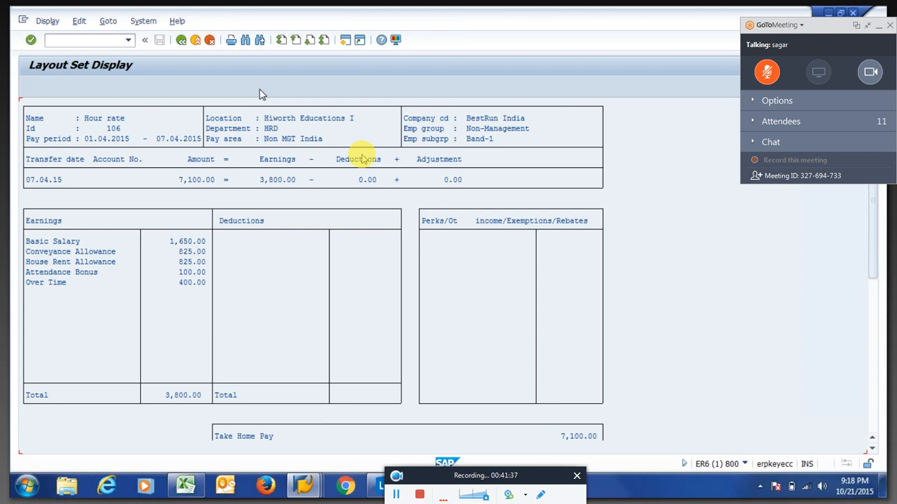
key("F10")
key("Escape")
key("F3")
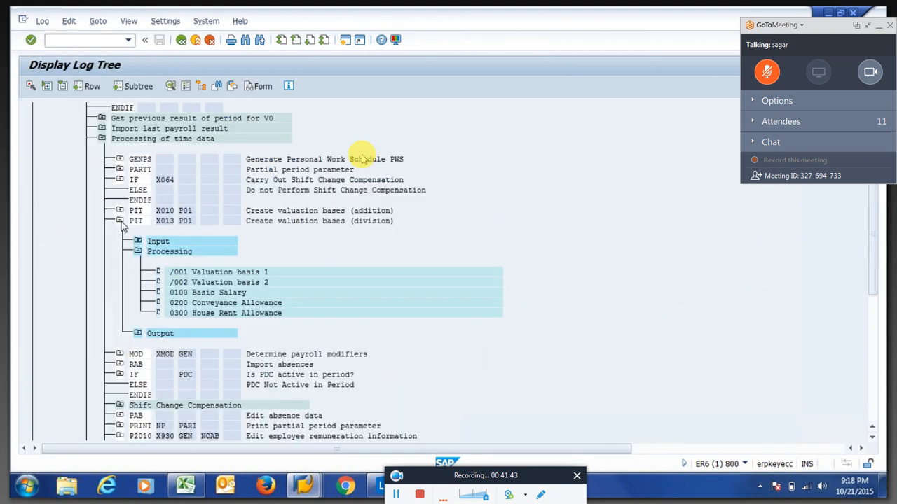
Open output table IT of PIT X015 and check 1OVR Over Time at 400.00.
left_click(119, 221)
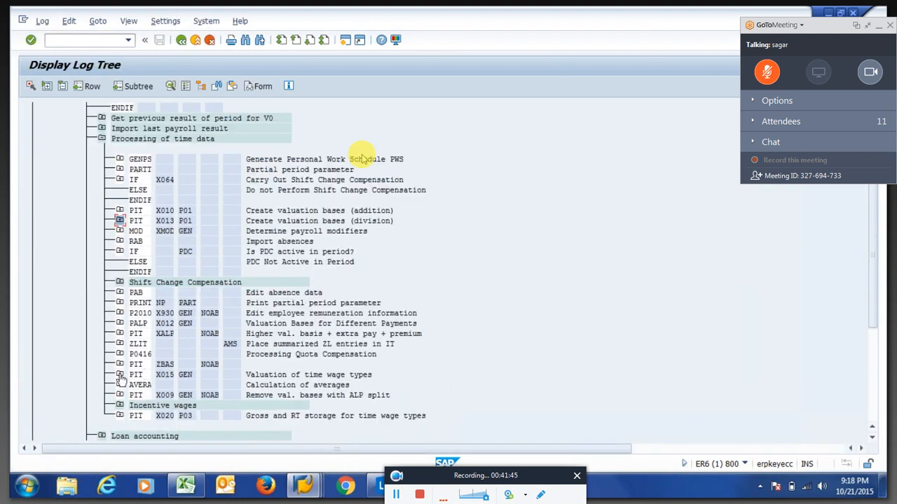
left_click(120, 375)
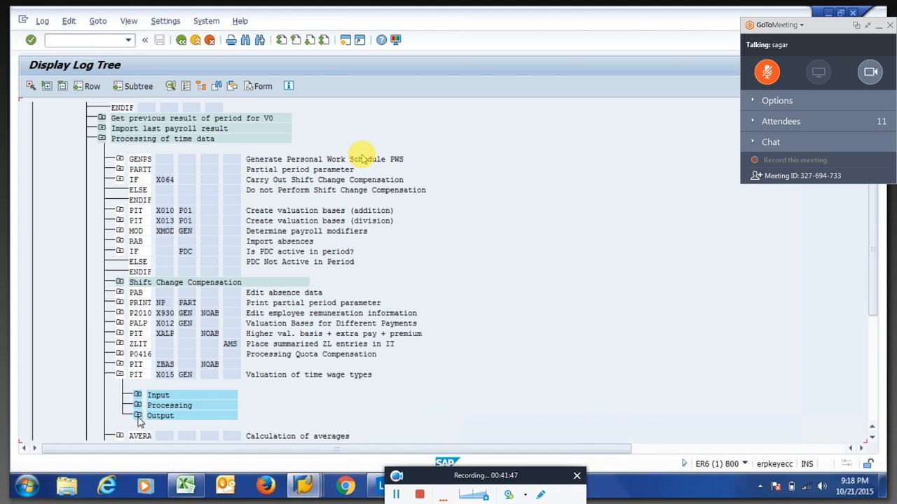
left_click(138, 416)
double_click(172, 417)
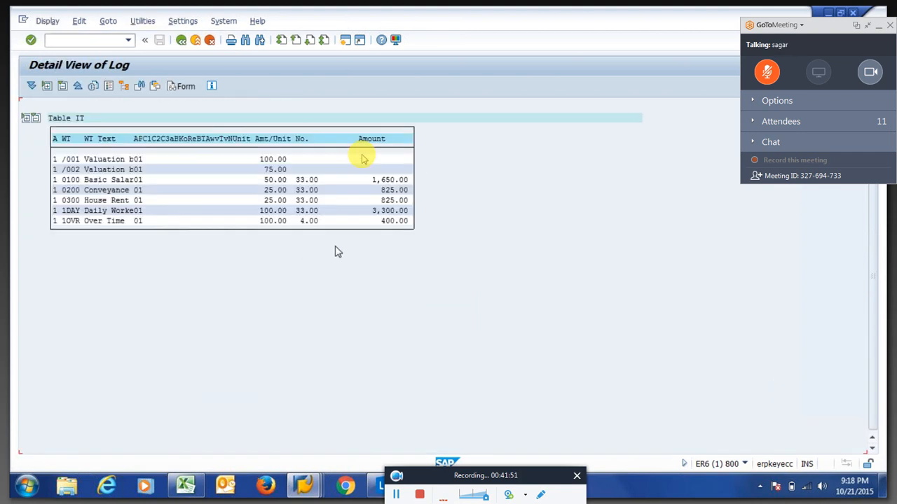
left_click(67, 220)
left_click(181, 40)
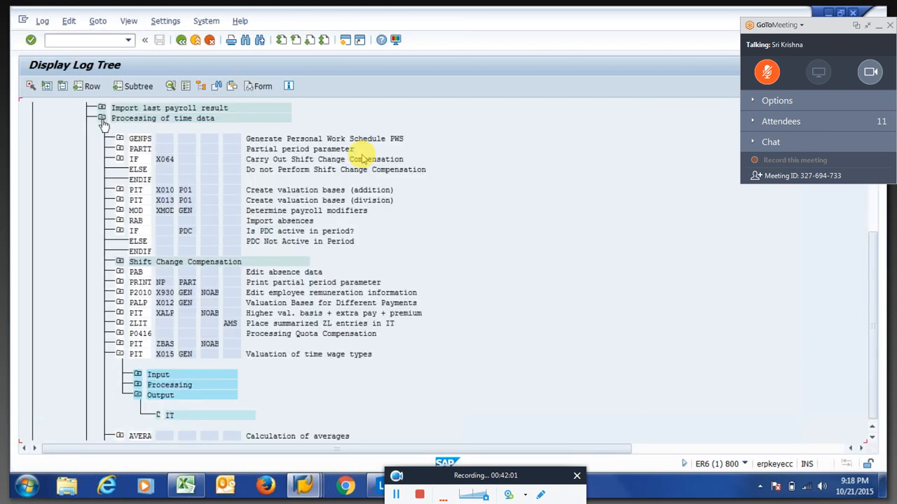
left_click(102, 119)
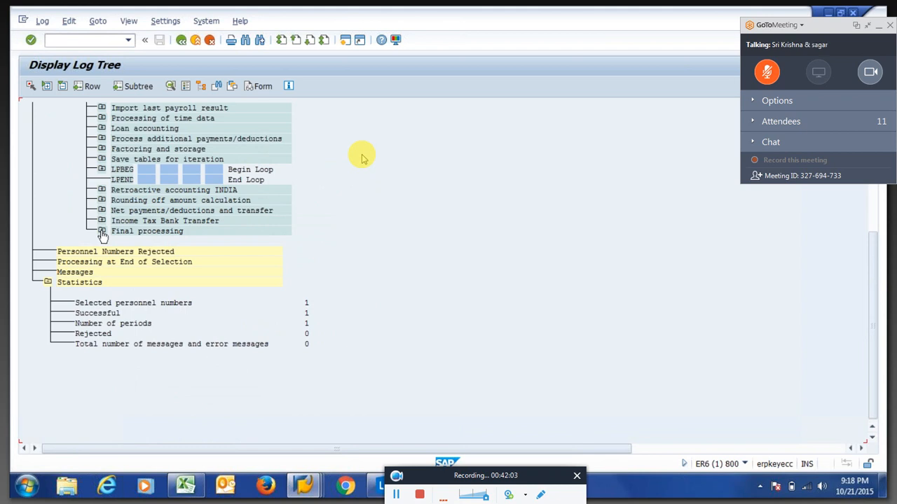
Open table RT under Final processing > EXPRT and copy the earnings amounts from Basic Salary to Over Time.
left_click(103, 232)
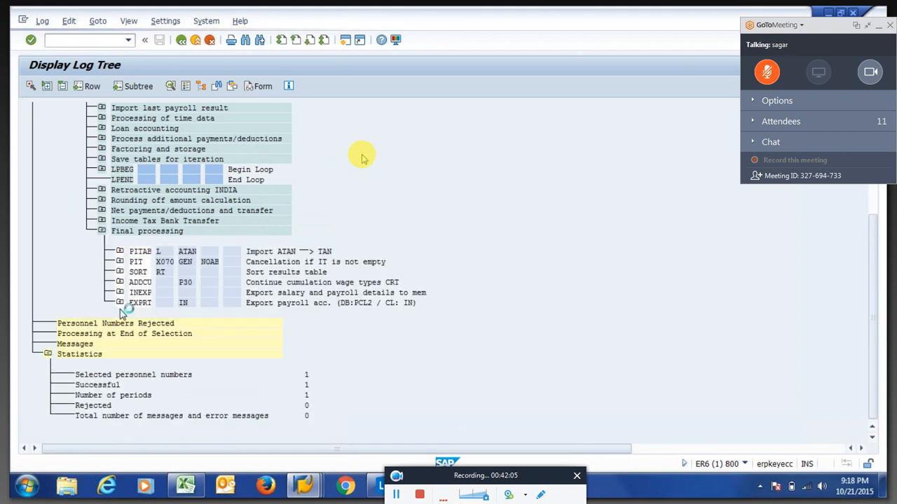
left_click(120, 305)
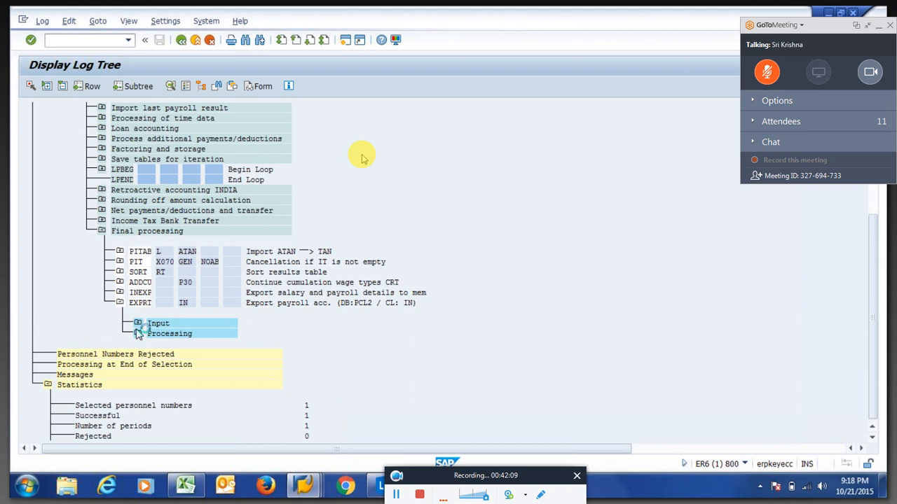
double_click(154, 324)
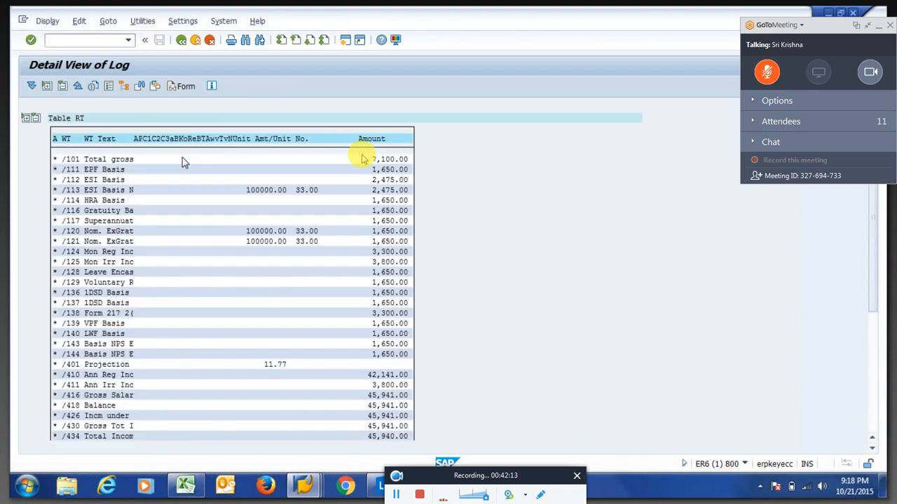
scroll(183, 162, "down", 10)
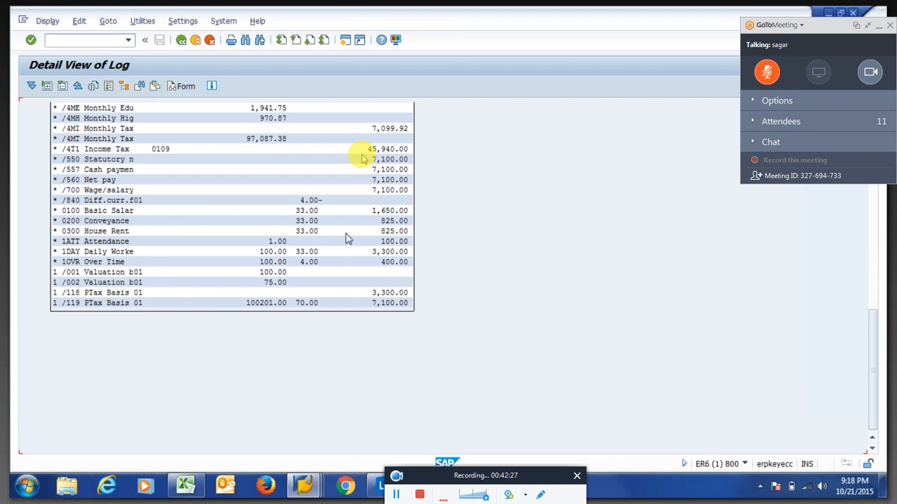
left_click_drag(373, 211, 416, 264)
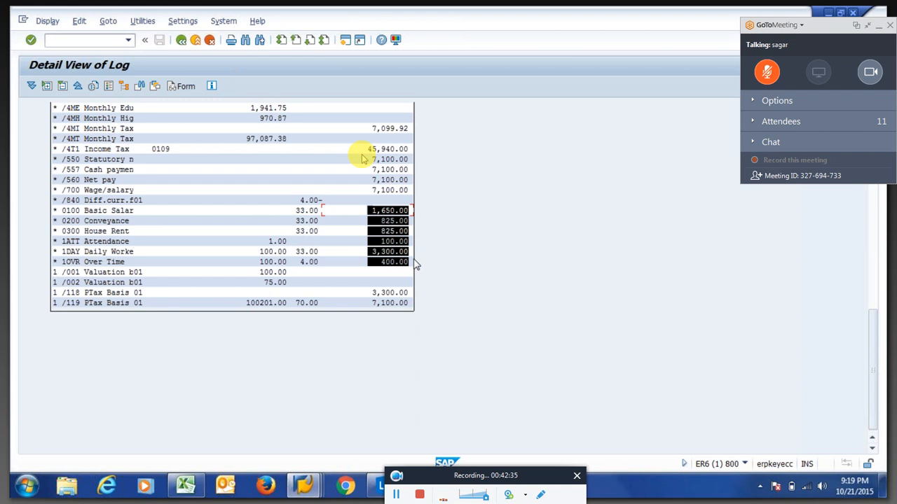
key("ctrl+c")
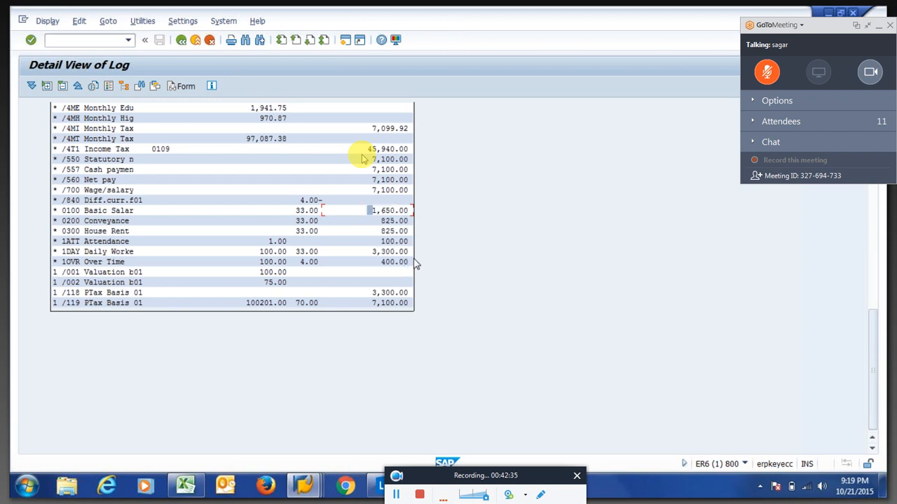
left_click(186, 489)
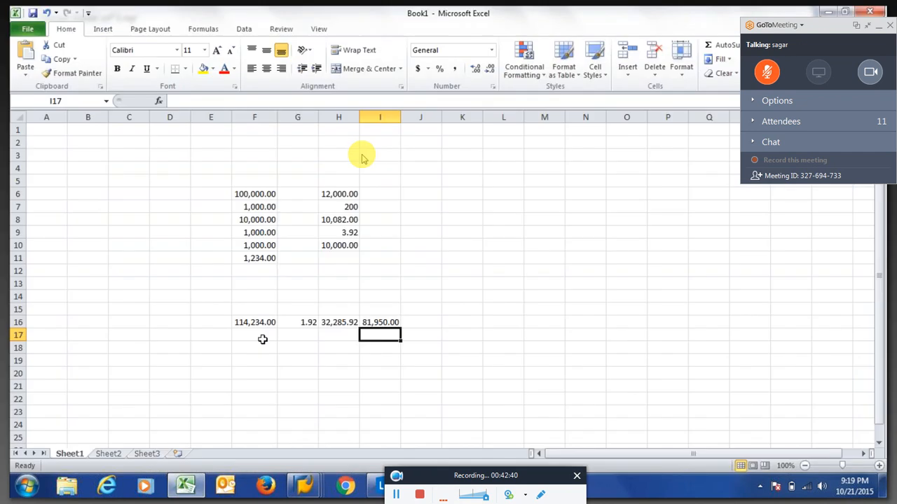
Paste the SAP amounts at M5 and total them in M14 with =SUM(M5:M13), giving 7,100.00.
left_click(544, 181)
key("ctrl+v")
left_click(550, 293)
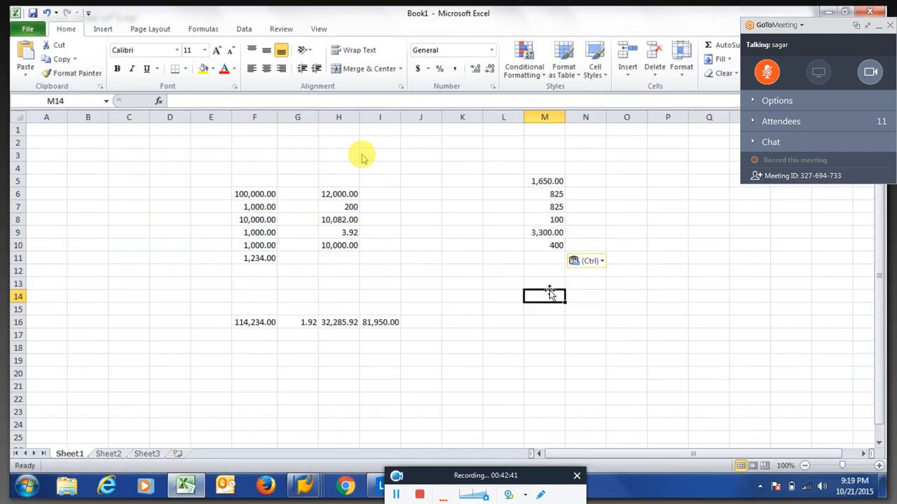
type("=")
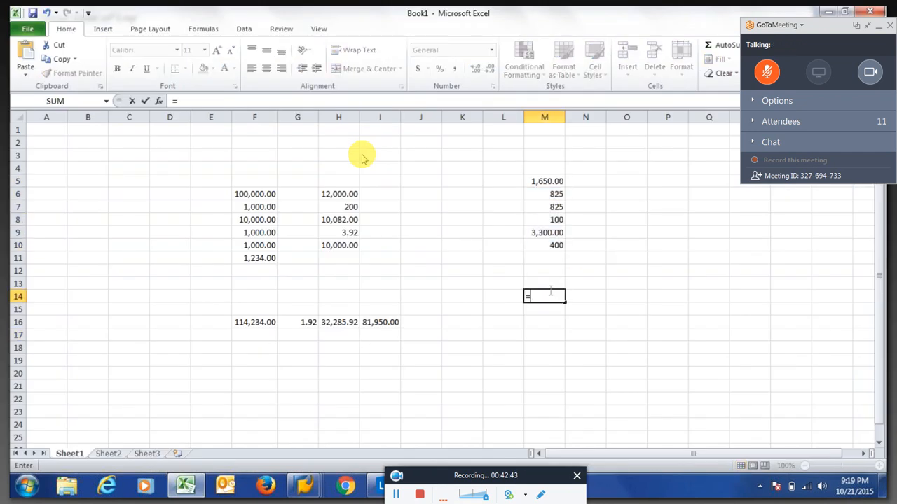
type("sum")
key("Tab")
key("Up")
key("shift+Up")
key("shift+Up")
key("shift+Up")
key("shift+Up")
key("shift+Up")
key("shift+Up")
key("shift+Up")
key("shift+Up")
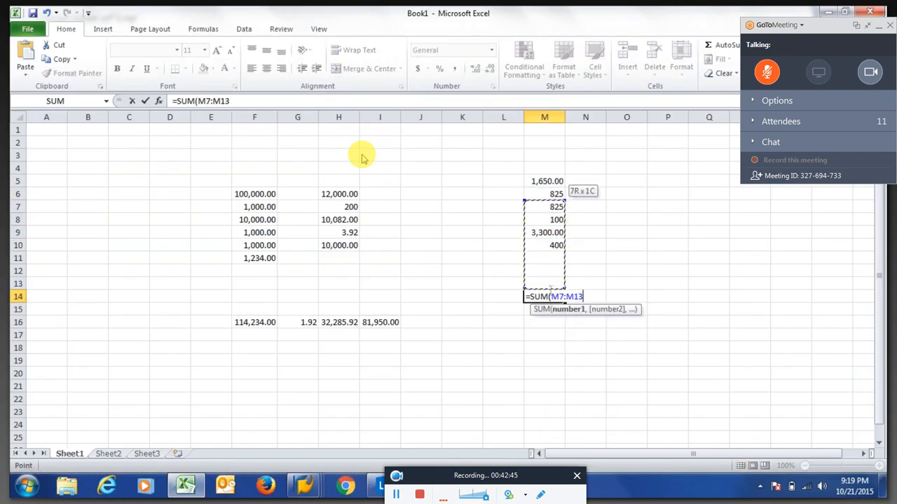
key("Return")
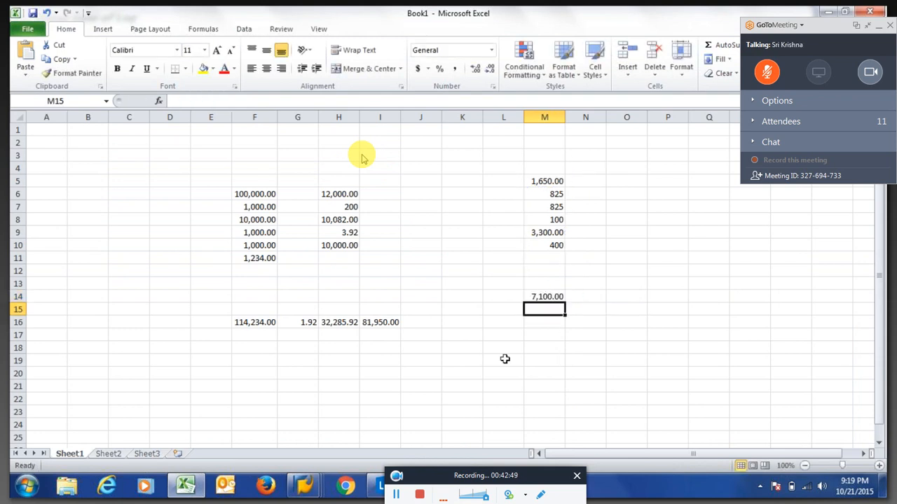
key("alt+Tab")
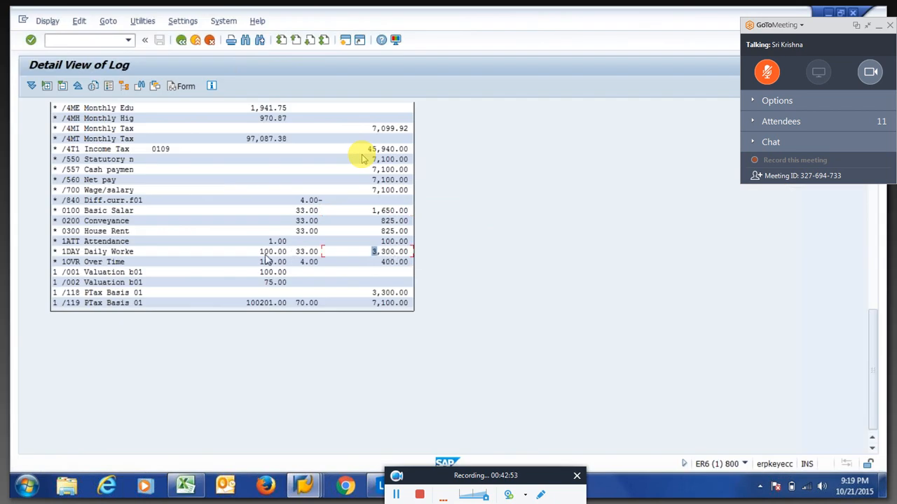
Switch to the calculation rule X013 session and back out to the SAP Easy Access menu.
left_click_drag(255, 255, 318, 258)
key("alt+Tab")
key("alt+Tab")
left_click(314, 492)
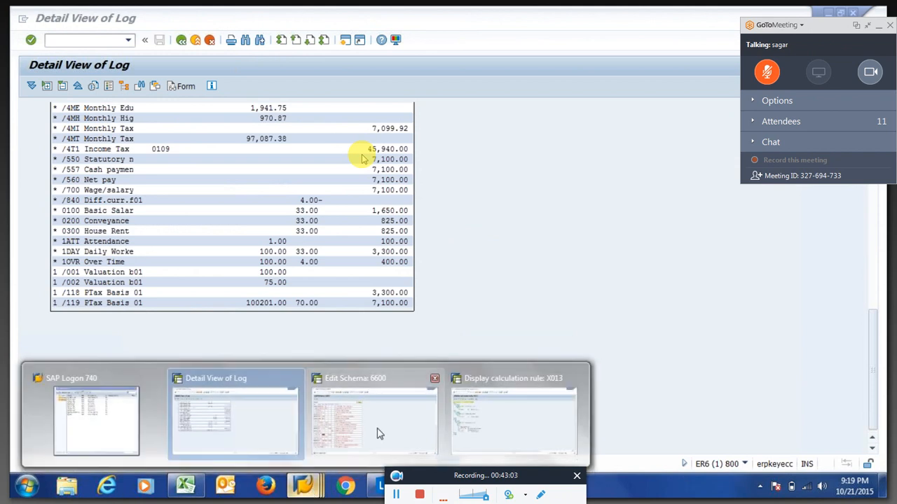
left_click(377, 435)
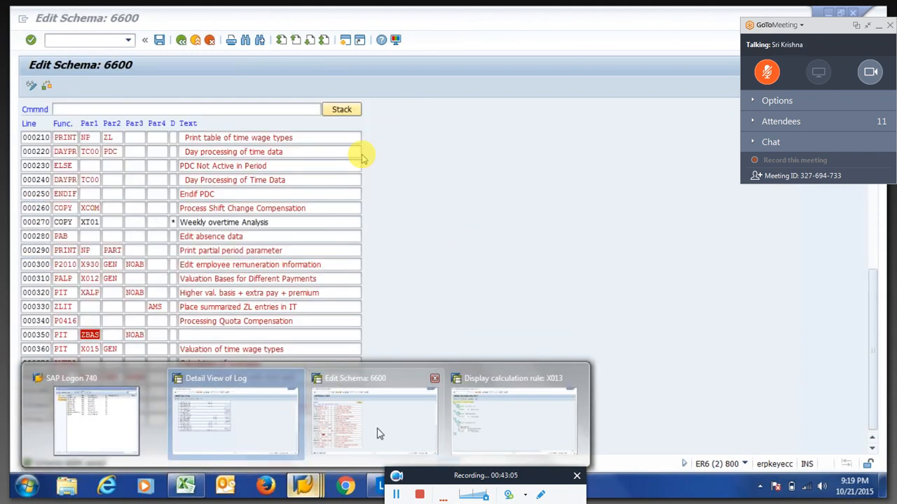
left_click(464, 394)
key("F3")
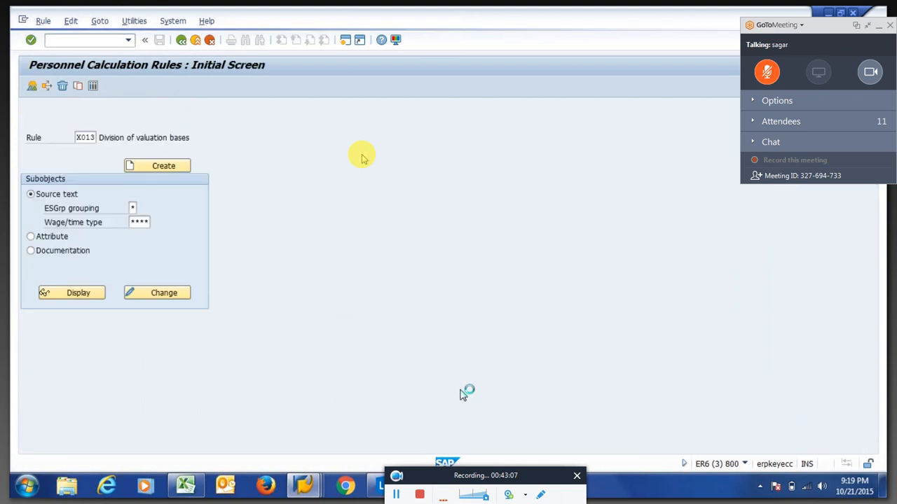
key("F3")
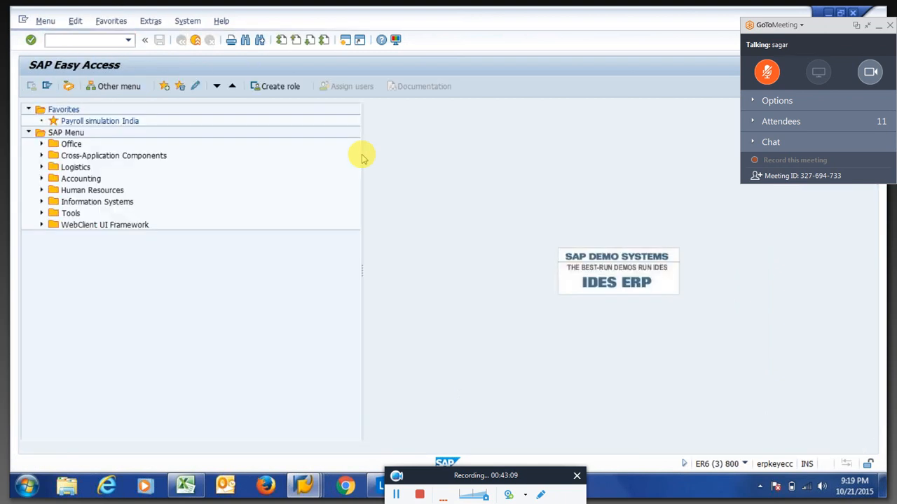
Open view V_512W_B in SM30 for country grouping 40 and position to wage type 0100.
type("sm30")
key("Return")
left_click(144, 252)
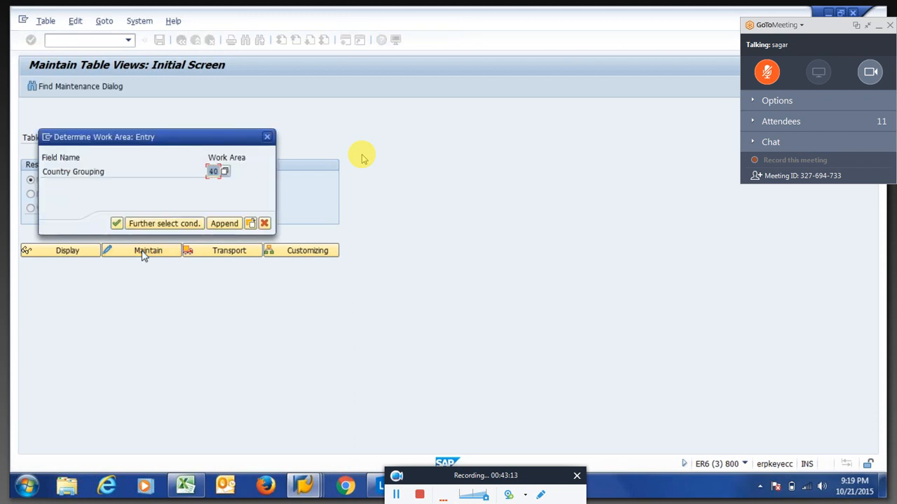
key("Return")
key("Return")
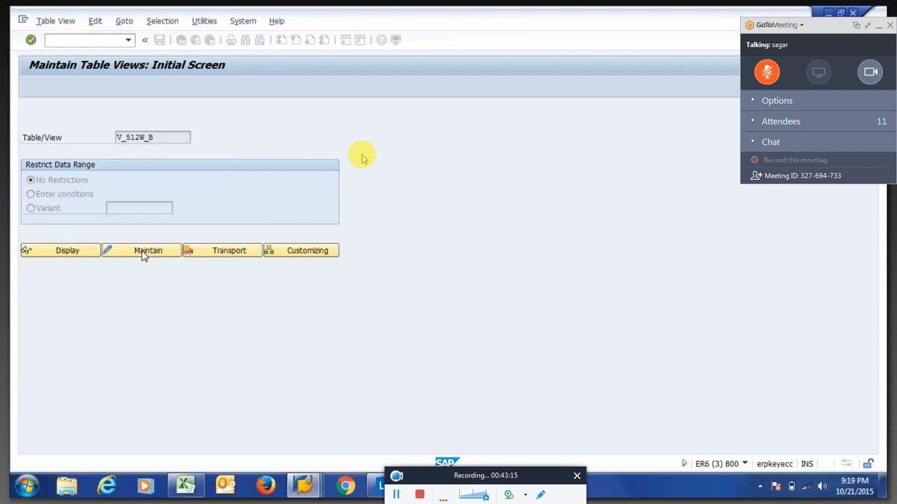
left_click(195, 364)
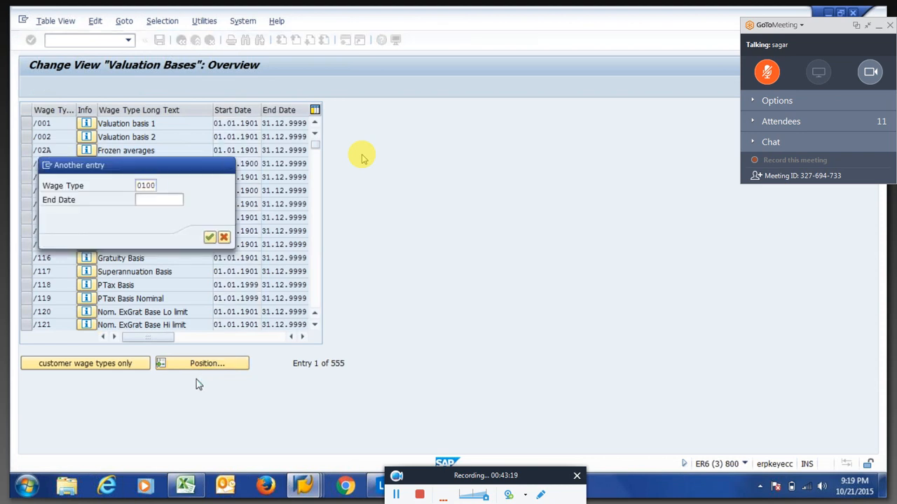
key("Return")
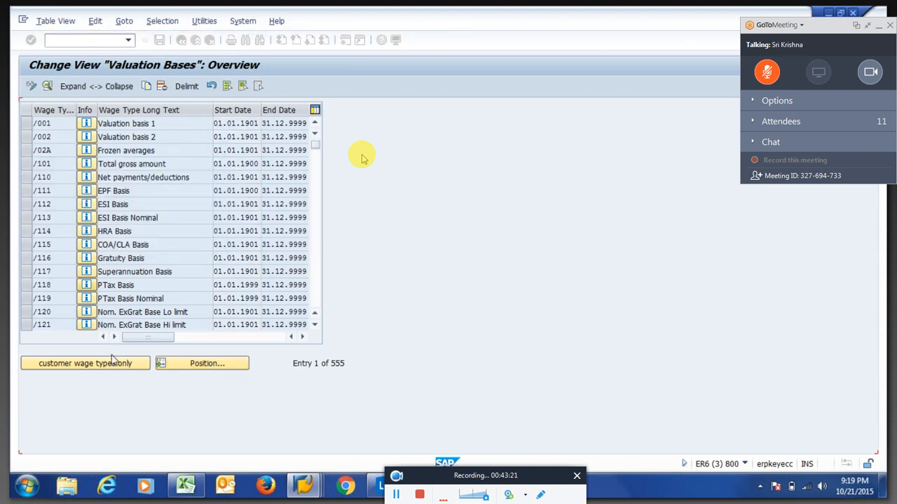
Browse valuation details from 0100 Basic Salary through 0500 LTA amount, then return to the payroll log tree.
left_click(26, 124)
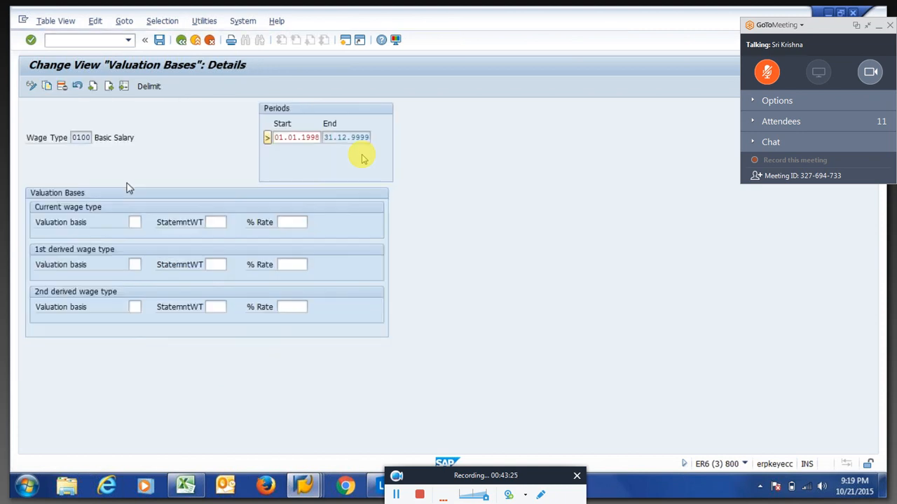
key("F3")
left_click(26, 124)
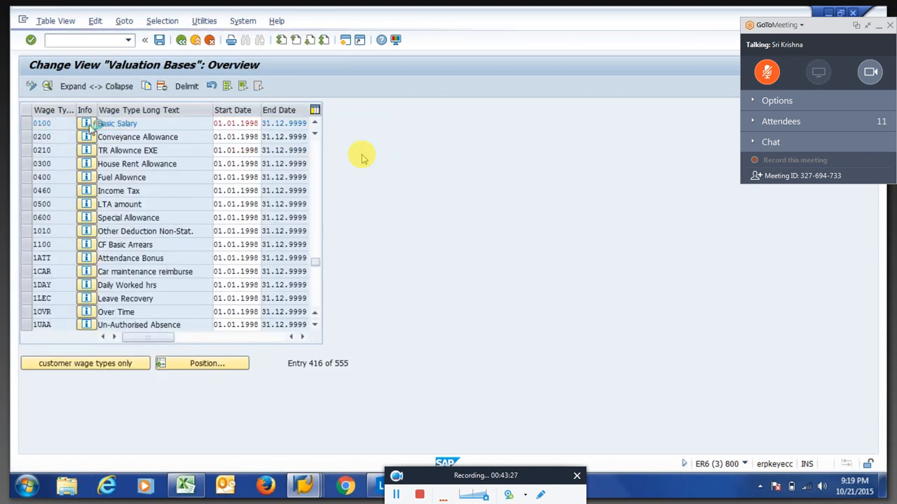
left_click(88, 125)
left_click(109, 86)
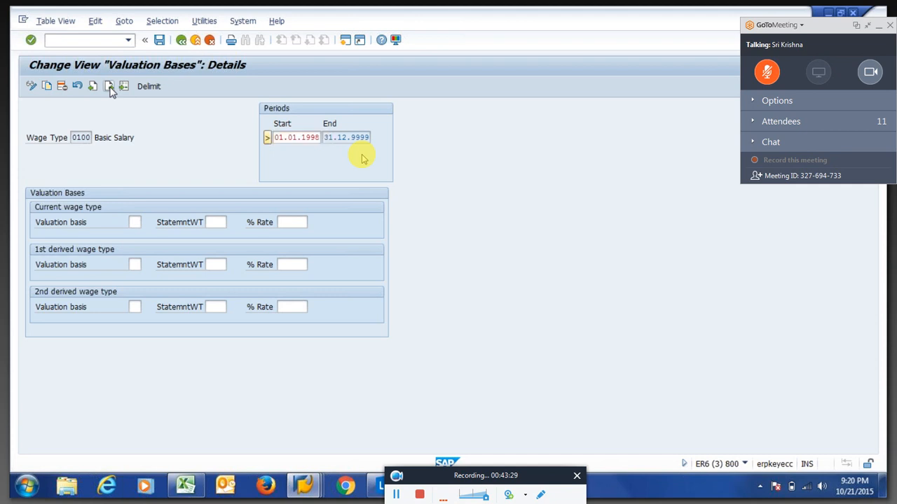
left_click(108, 86)
left_click(109, 87)
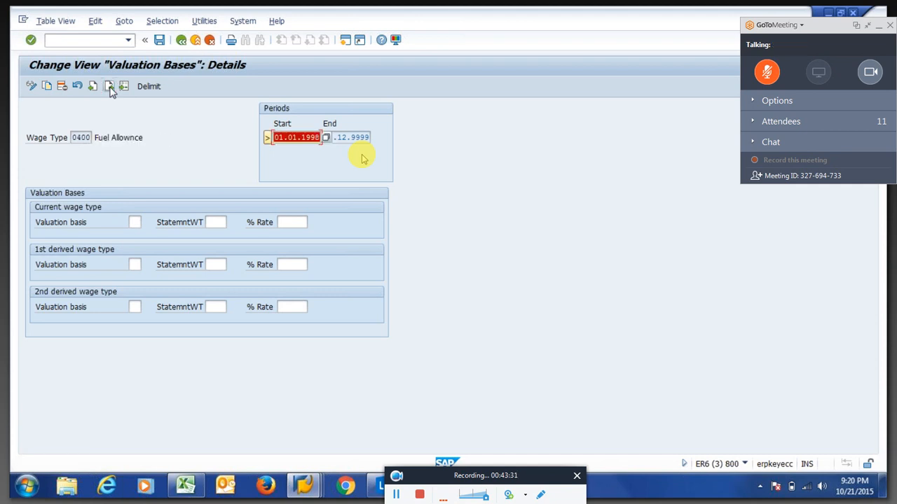
left_click(109, 86)
left_click(109, 86)
key("alt+Tab")
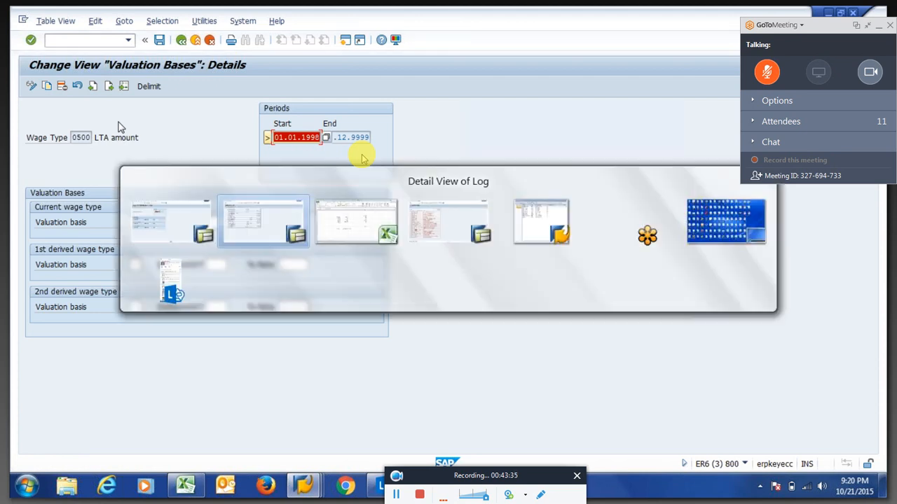
key("F3")
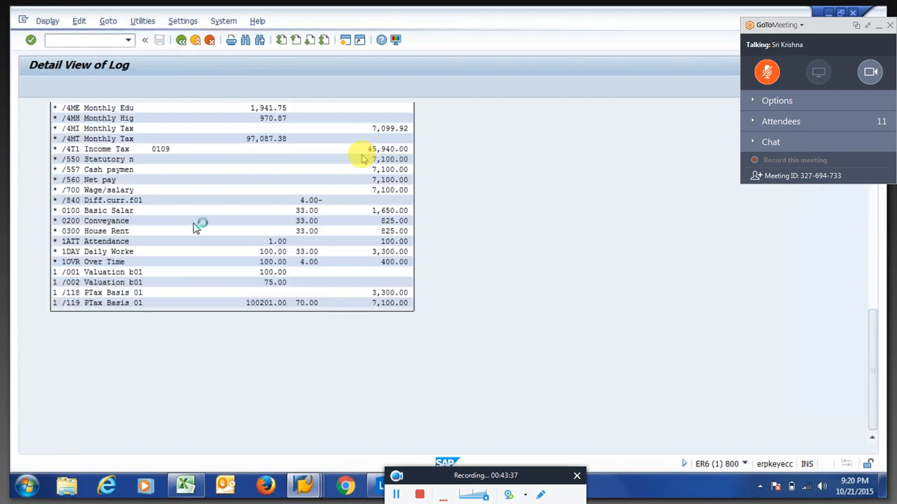
Open input table IT of PIT X015 and check 1DAY quantity 33.00 and /001 amount 100.00.
key("F3")
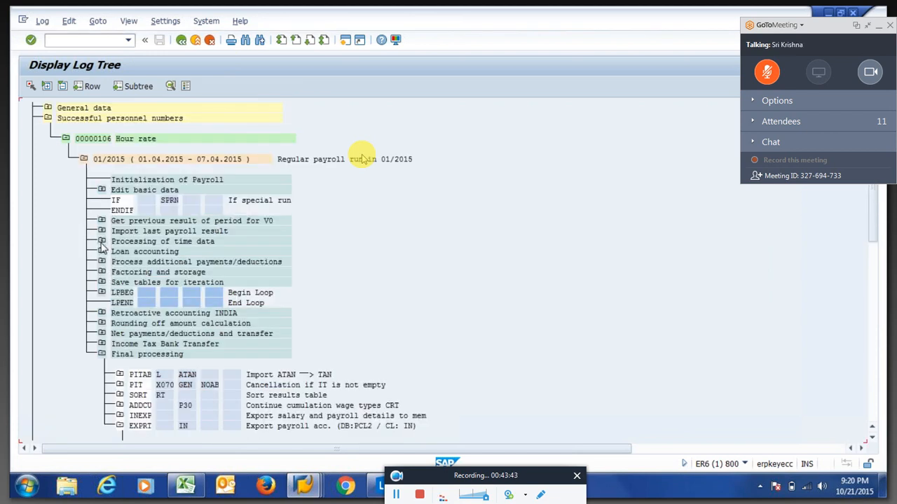
left_click(102, 241)
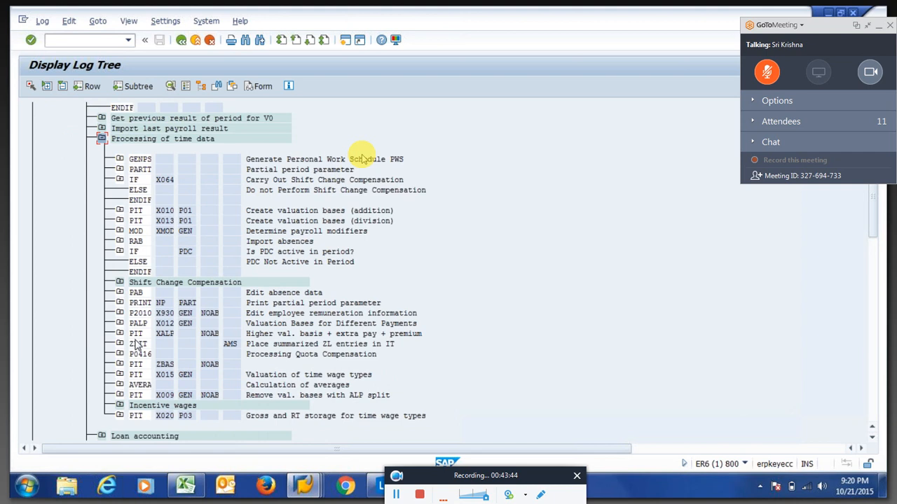
left_click(119, 374)
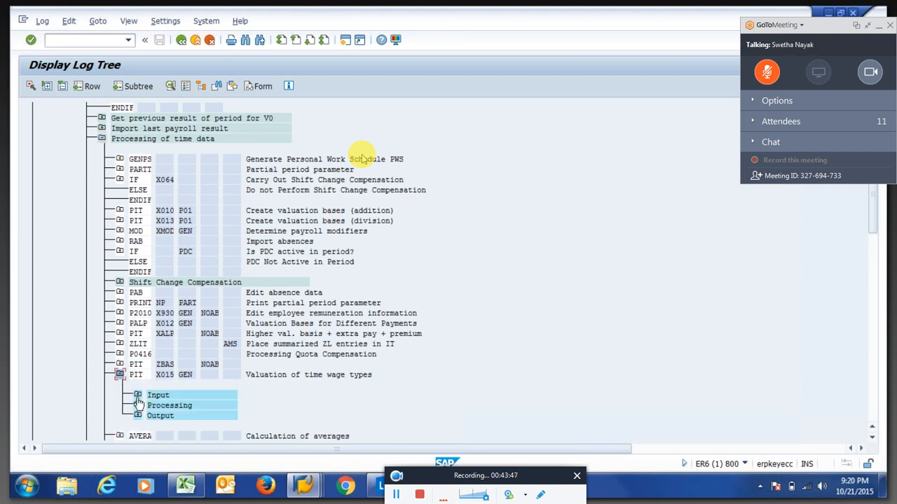
left_click(138, 396)
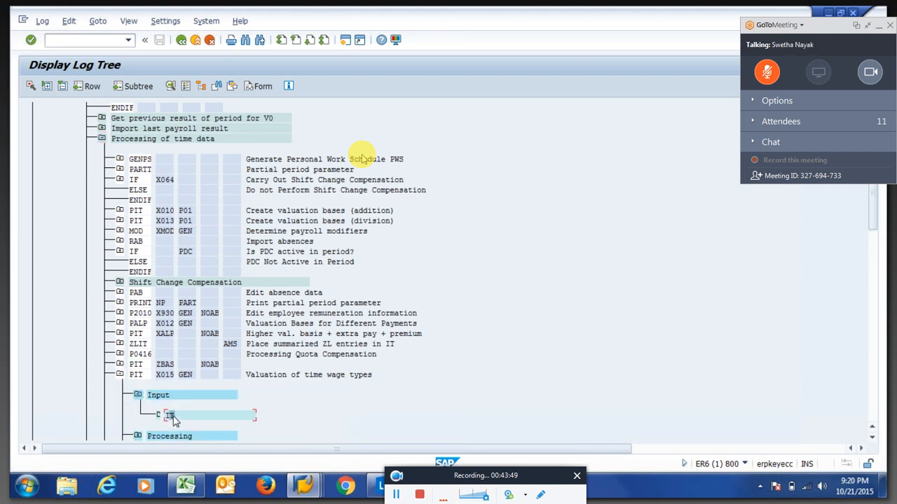
double_click(172, 416)
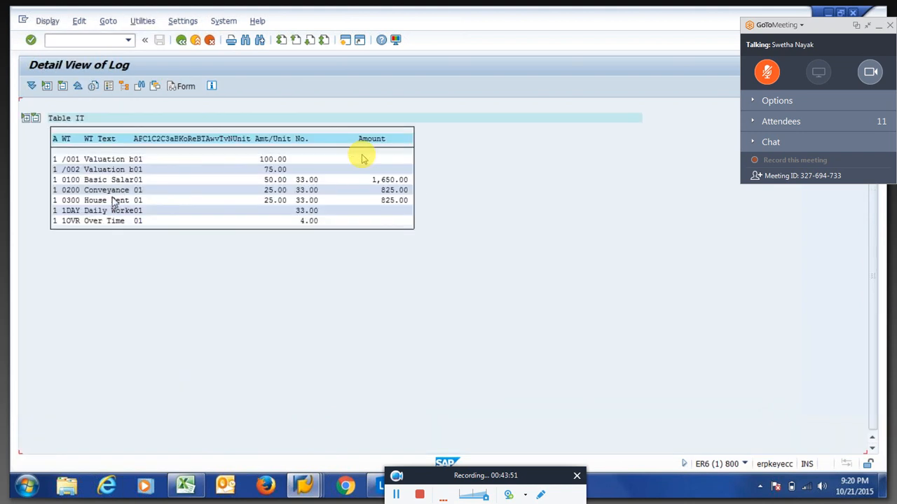
left_click_drag(290, 206, 319, 218)
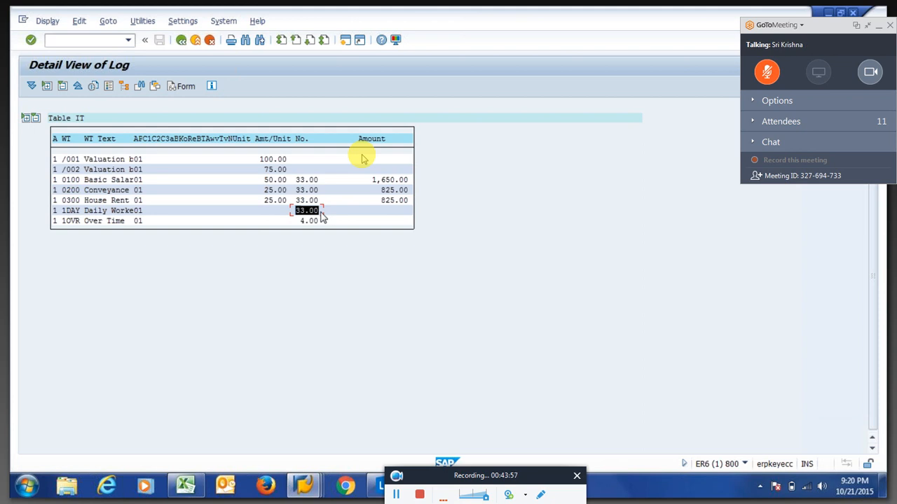
left_click_drag(249, 156, 289, 162)
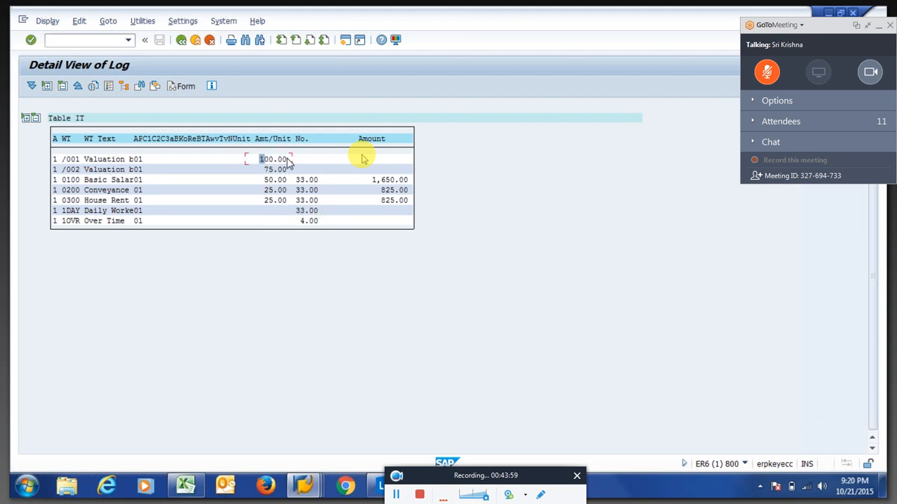
key("alt+Tab")
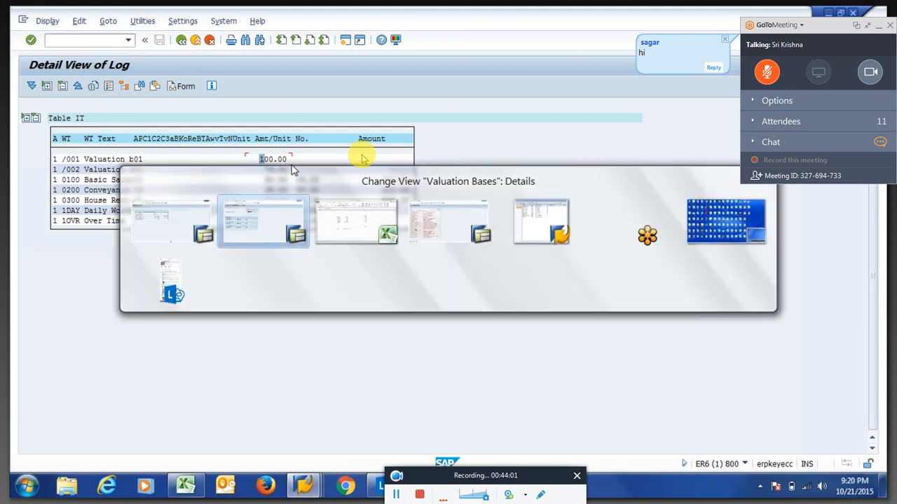
Return to the valuation bases overview and send 'hi bro' as a private chat reply.
key("F3")
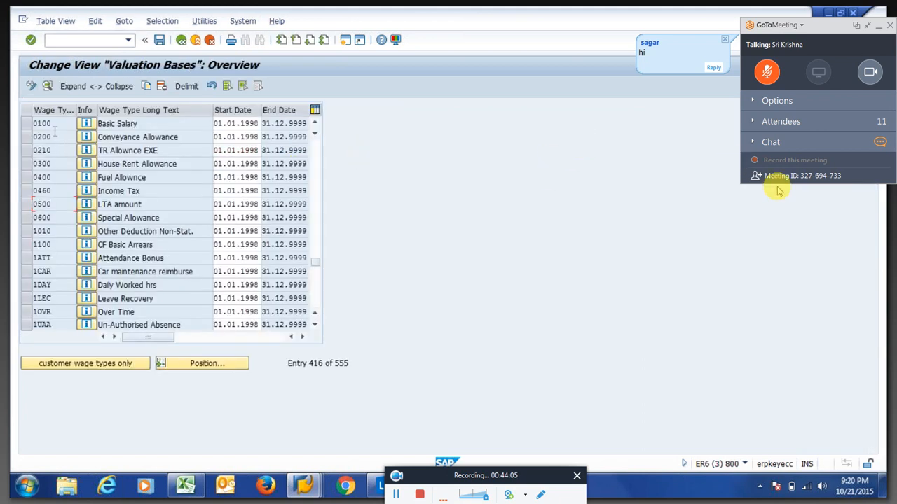
left_click(756, 145)
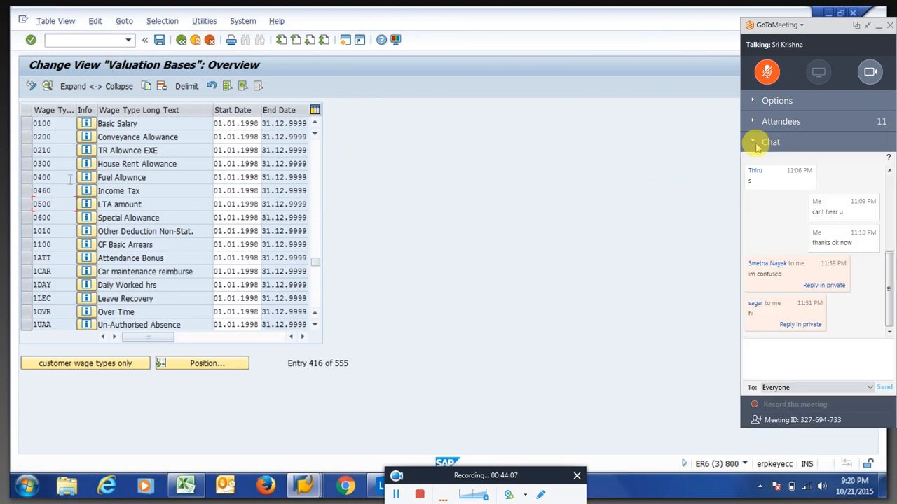
left_click(803, 327)
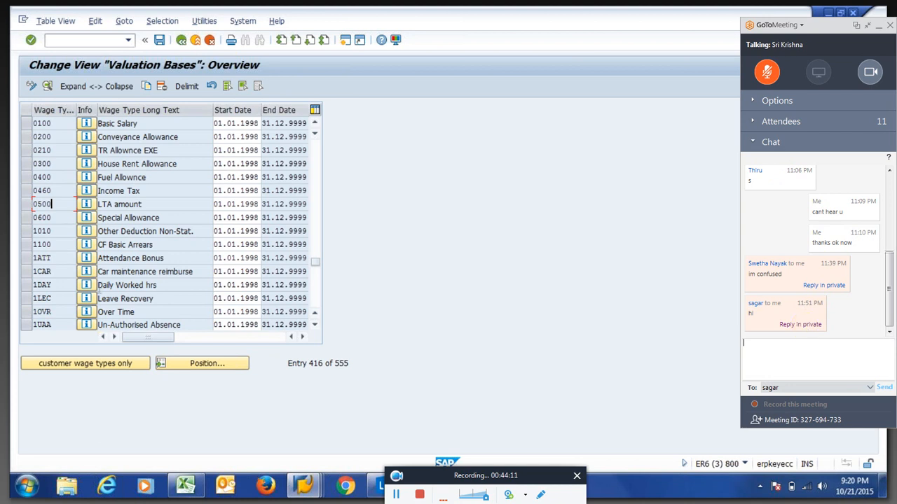
type("hi bro")
key("Return")
Clear valuation basis 01 and rate 100.00 from wage type 1DAY's details, sending 'how are u' in chat.
left_click(32, 285)
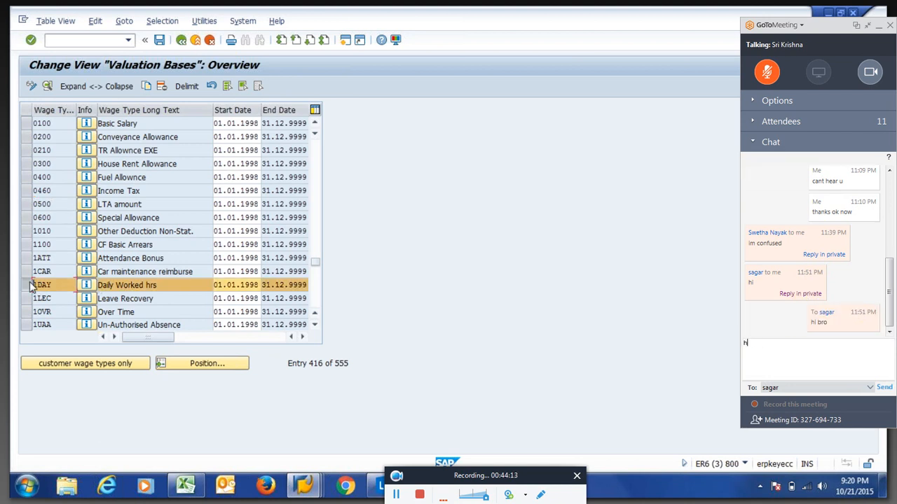
type("how are u")
key("Return")
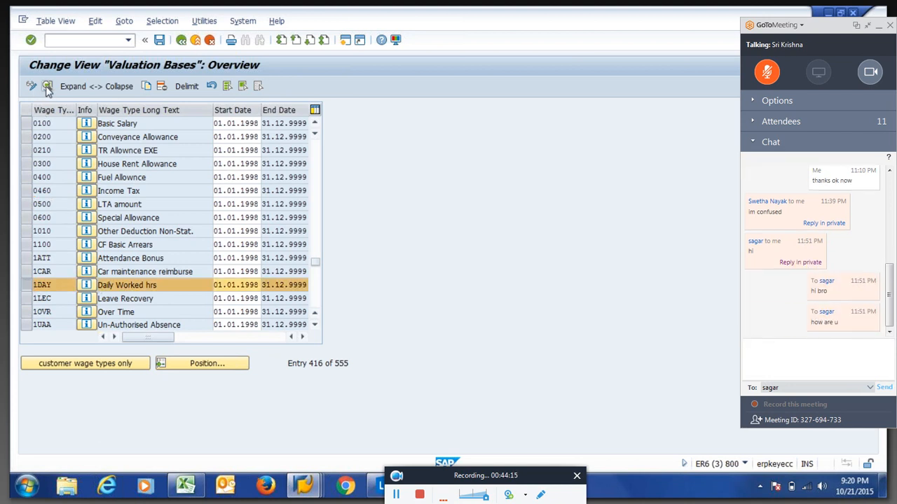
left_click(47, 86)
key("Tab")
key("Tab")
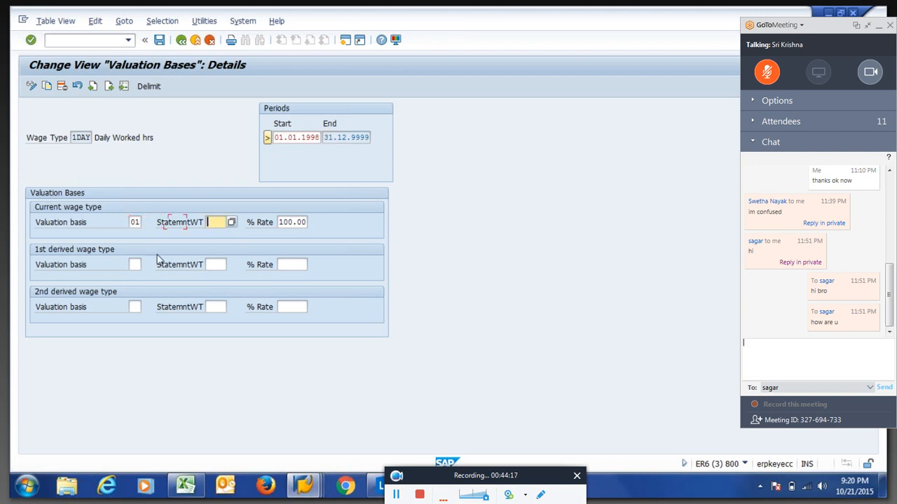
key("shift+Tab")
key("Delete")
key("Tab")
key("Tab")
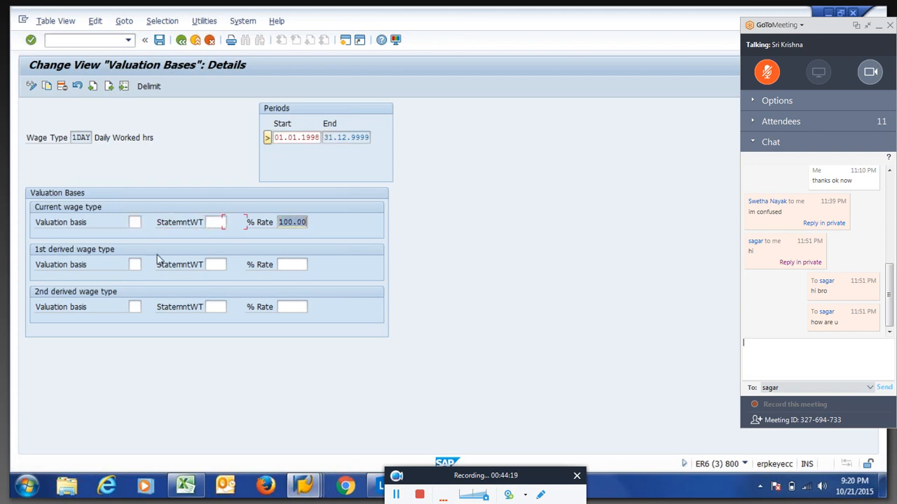
key("Delete")
key("Return")
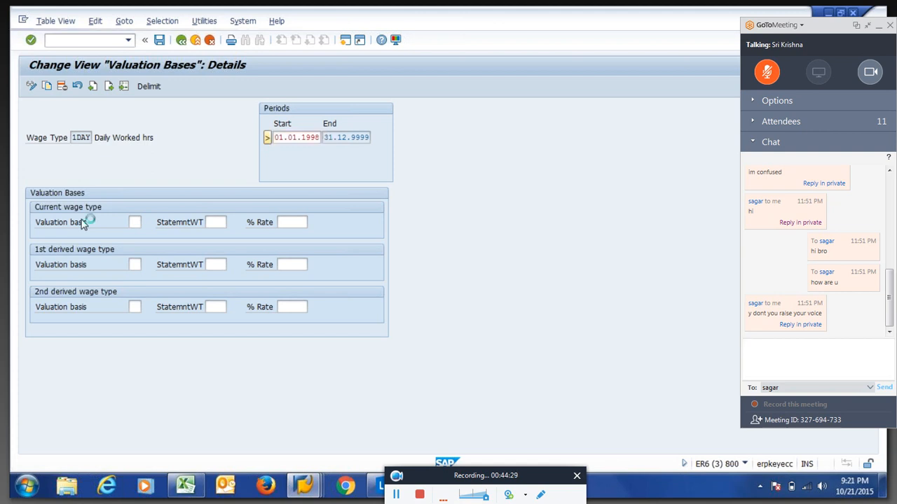
Reply in chat 'actually i am lost..' and offer to share a video on writing simple PCRs.
type("actu")
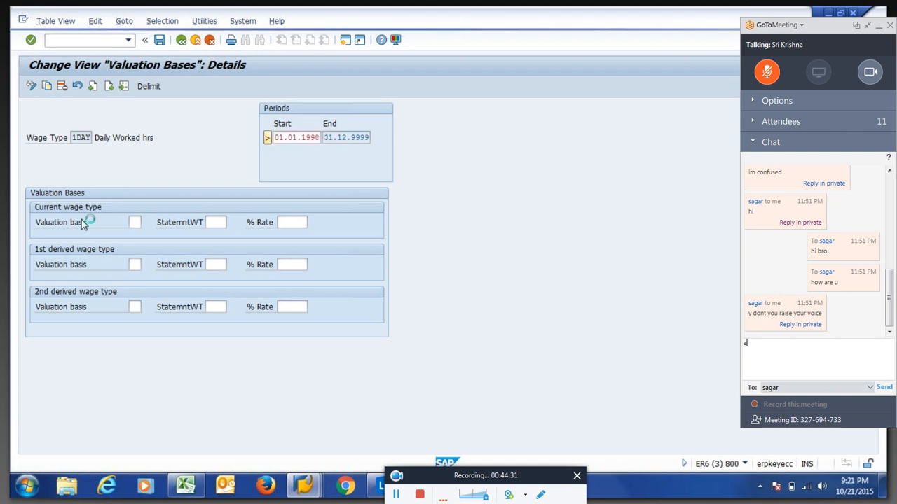
type("ally")
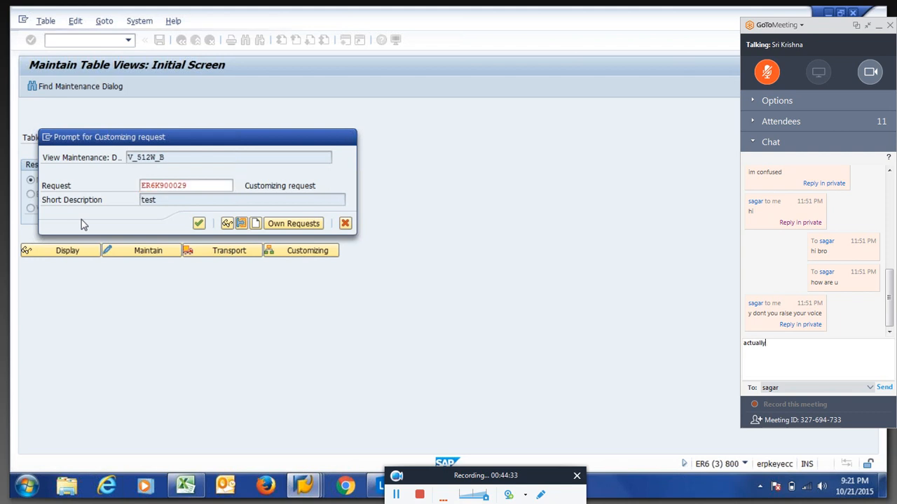
type(" i am los")
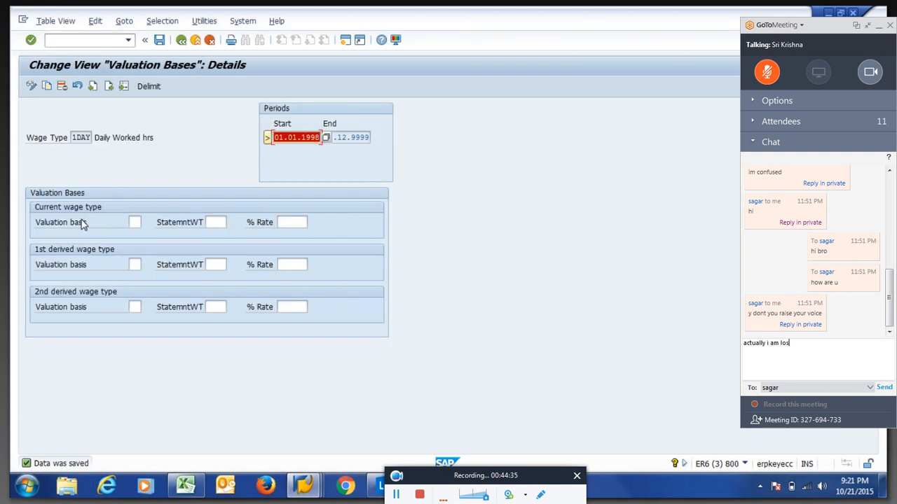
type("t..")
left_click(134, 222)
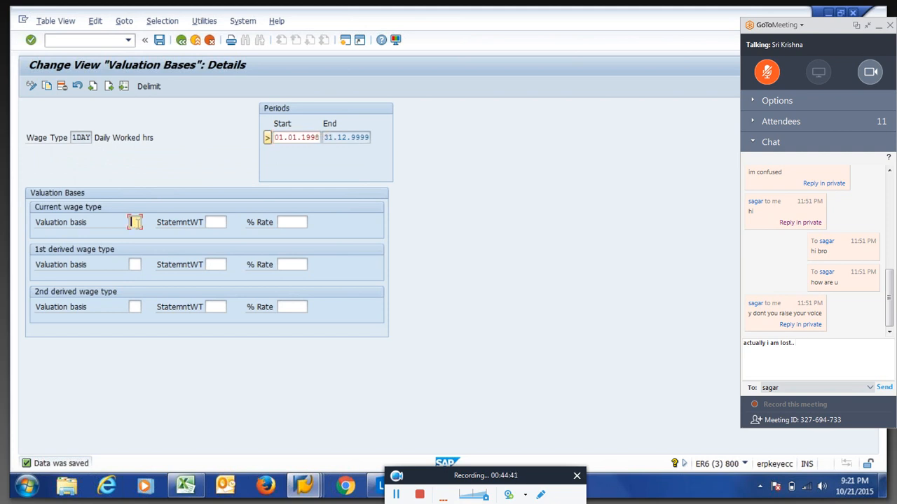
type("i will share one video with")
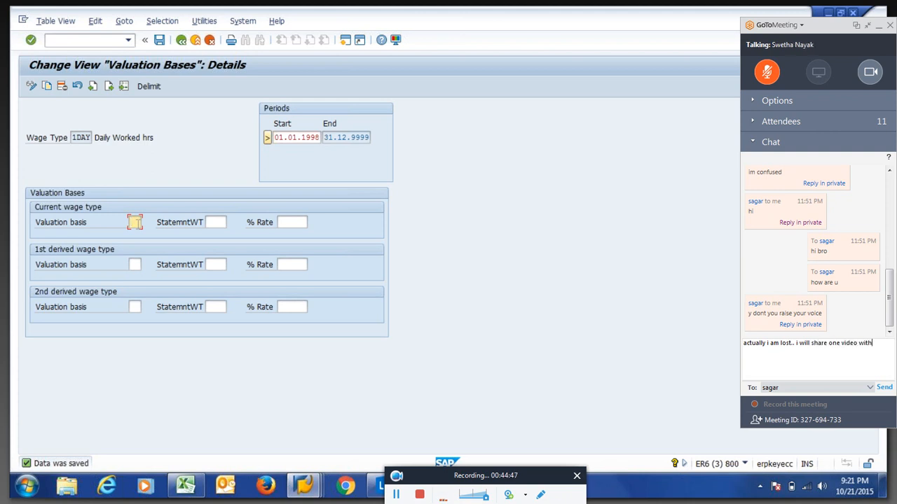
type(" u on")
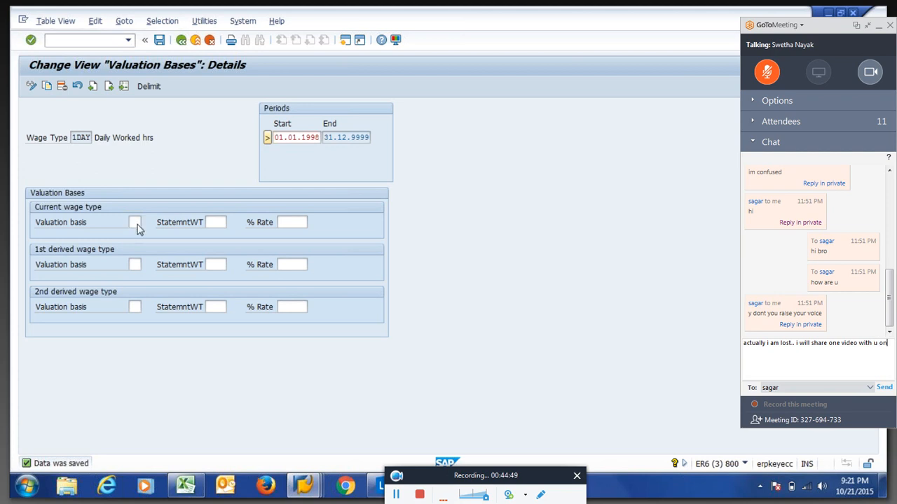
type(" writing ")
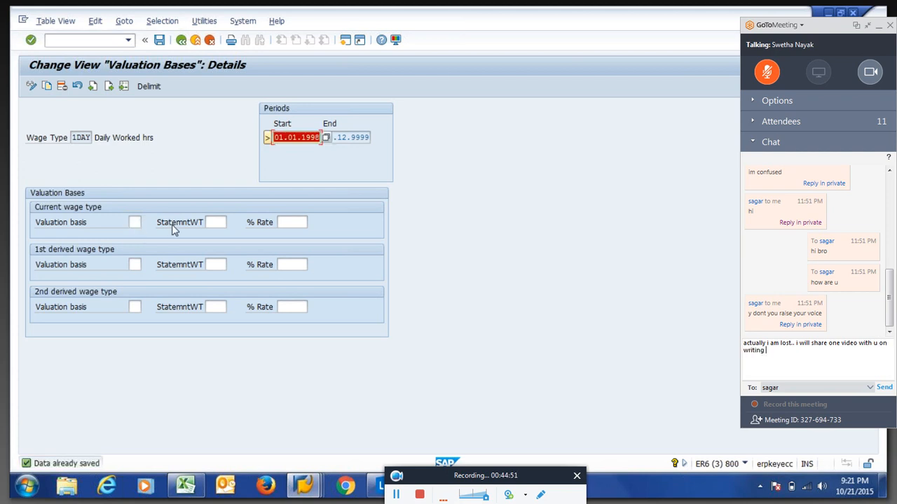
type("simple pcr")
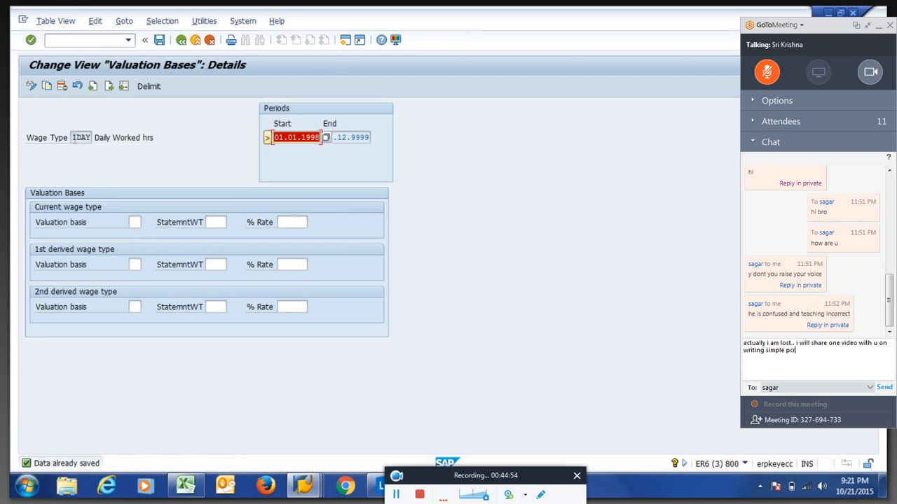
key("Return")
left_click_drag(72, 138, 97, 143)
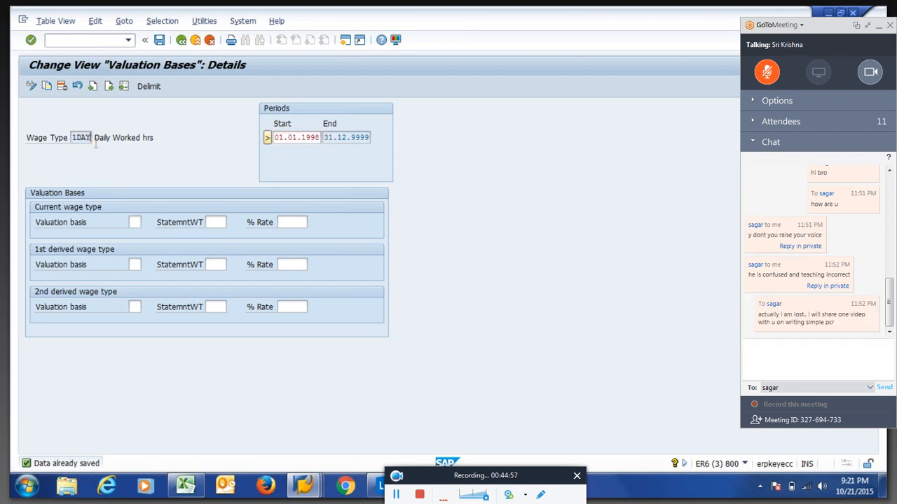
key("alt+Tab")
Display the payslip and send a chat message about having joined US payroll classes.
type("i have")
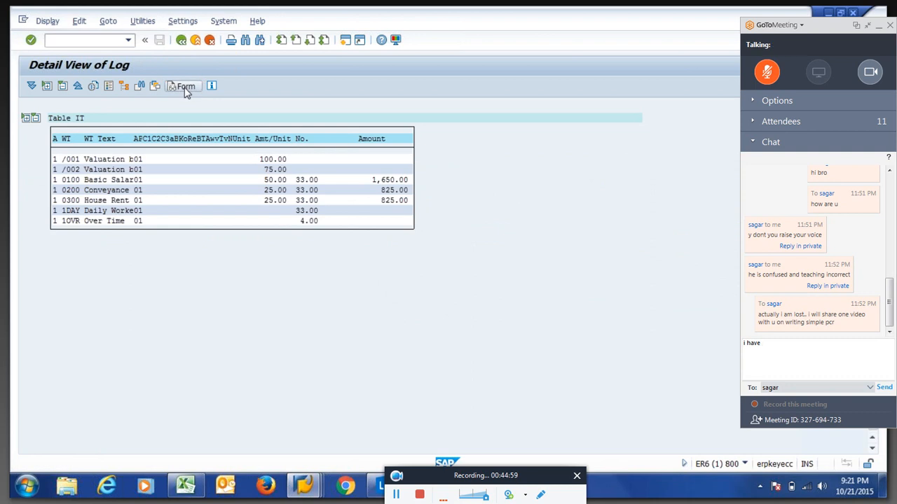
left_click(184, 87)
type("joined ")
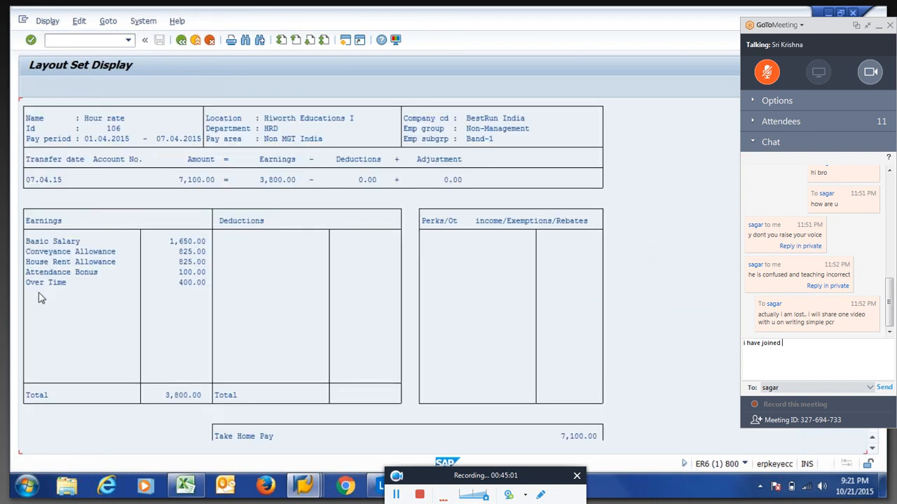
type("us payroll")
type("l")
type(" classes ")
type("i f")
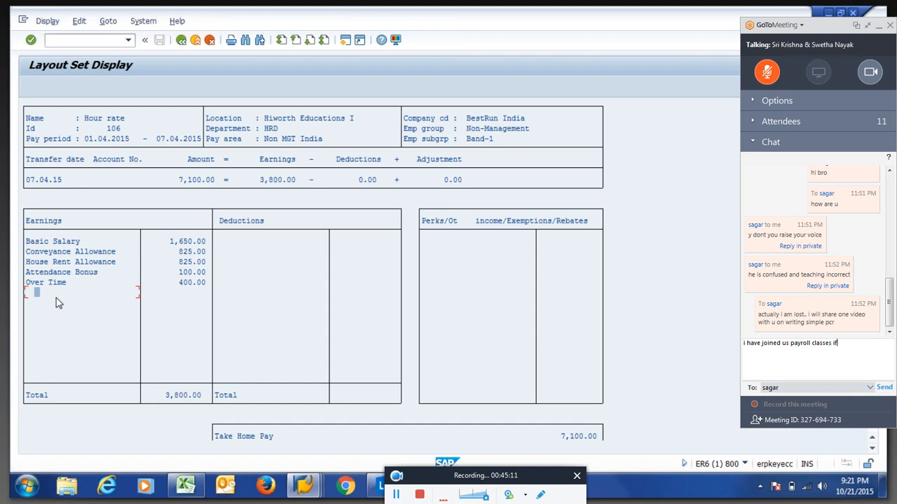
type("eel he is simple")
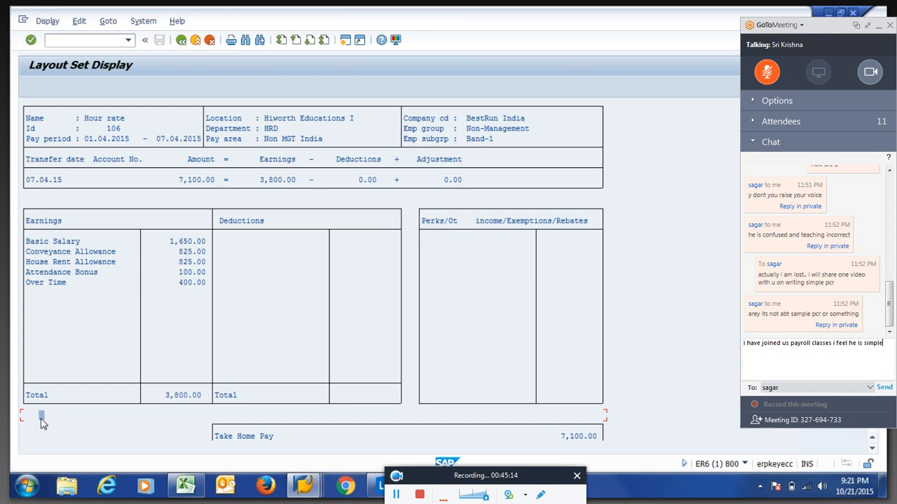
key("Return")
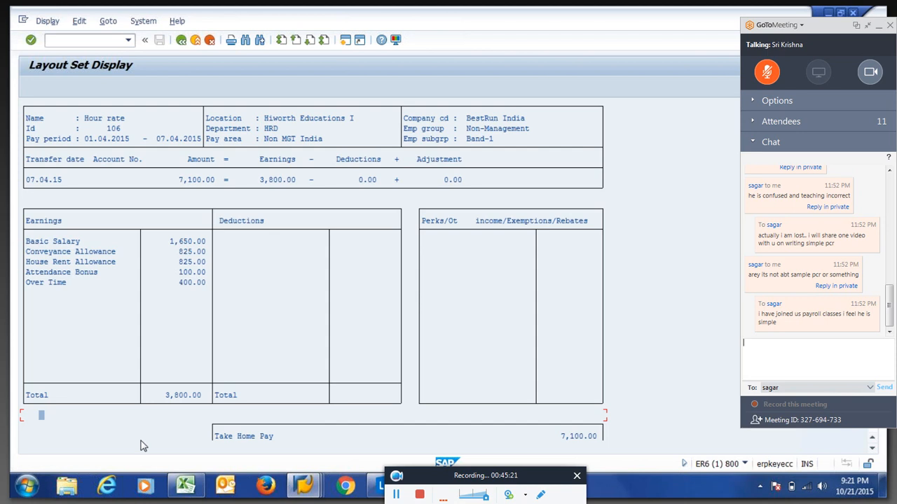
Type a chat reply about a simple sample, then go back from the payslip to the log tree.
left_click(167, 427)
type("na")
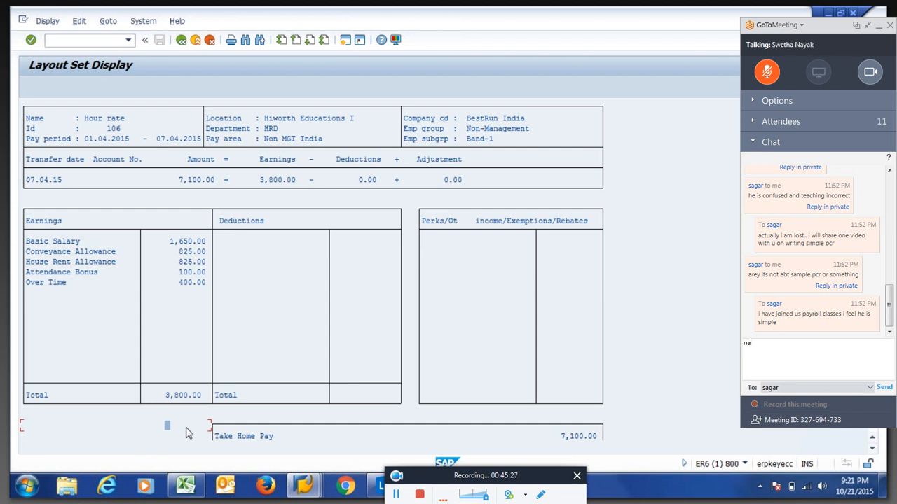
key("BackSpace")
type("o simp")
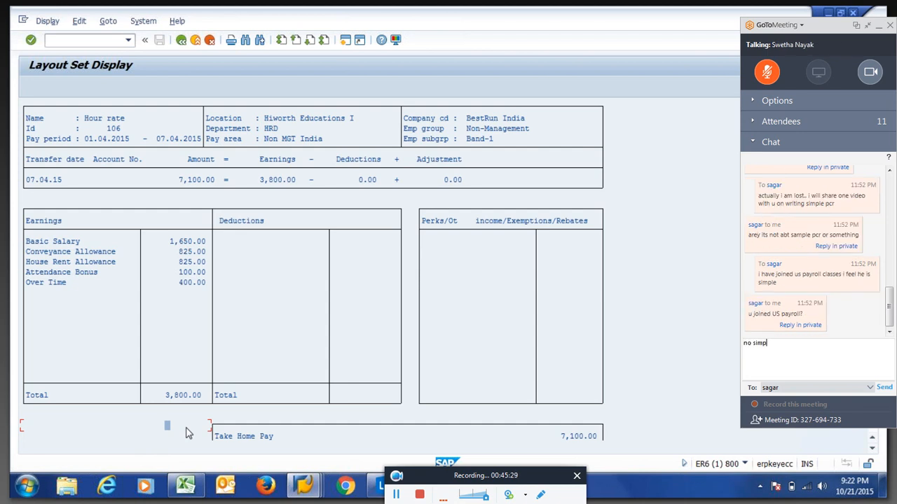
type("le sample...")
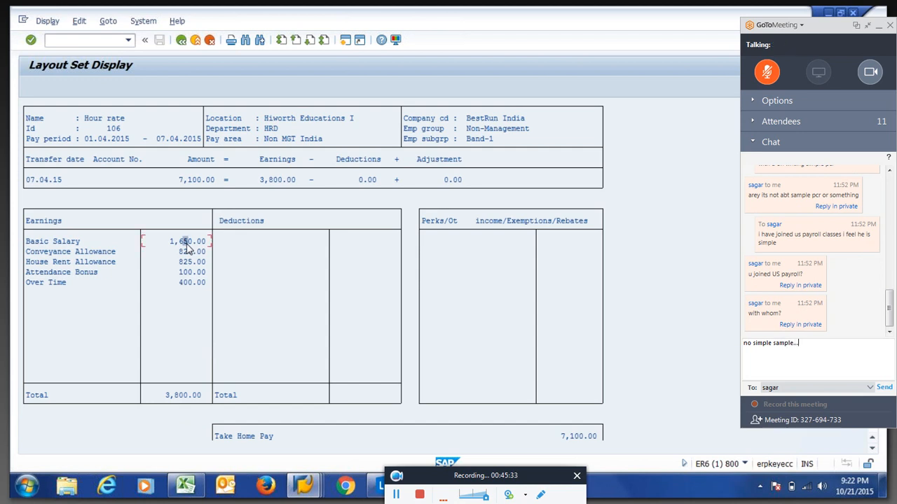
key("BackSpace")
key("BackSpace")
key("BackSpace")
key("BackSpace")
key("BackSpace")
key("BackSpace")
key("BackSpace")
key("BackSpace")
key("BackSpace")
key("BackSpace")
key("BackSpace")
key("BackSpace")
key("BackSpace")
key("BackSpace")
key("BackSpace")
key("BackSpace")
type("sapl")
double_click(186, 245)
type("e")
key("F3")
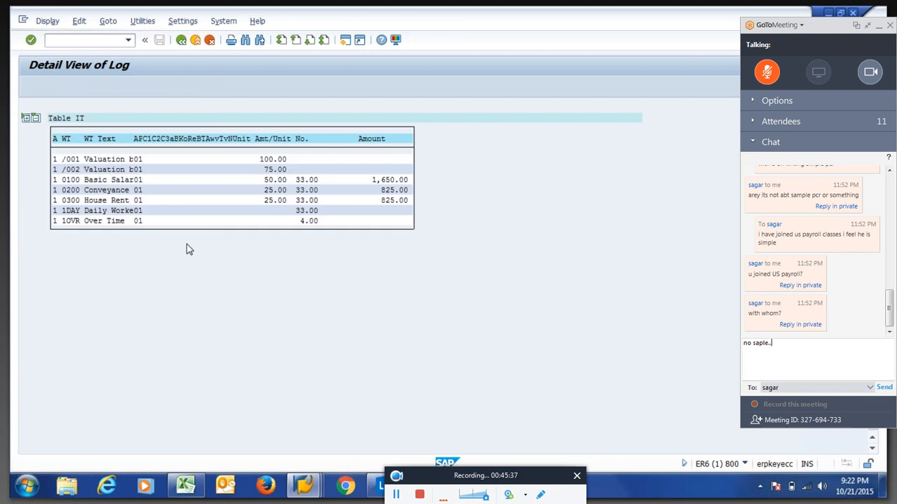
key("BackSpace")
key("BackSpace")
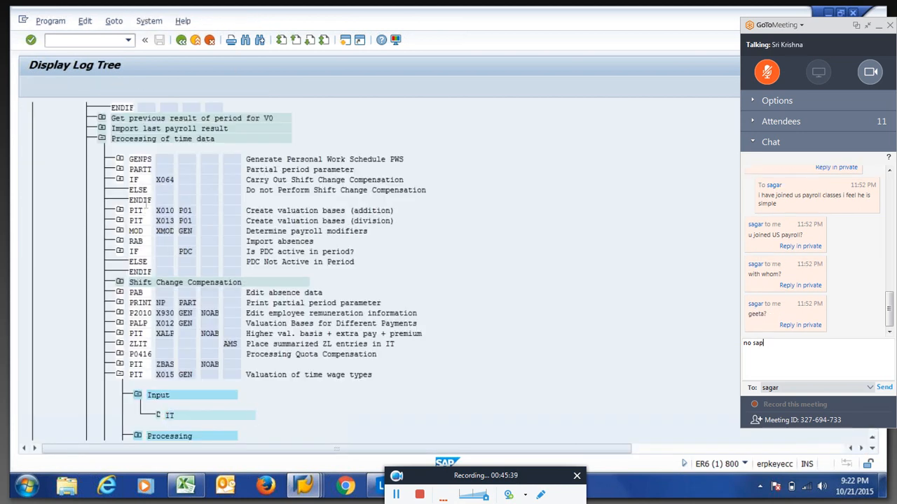
Return to the Payroll Driver selection screen and send a reply in the meeting chat.
key("F3")
type("mple ..")
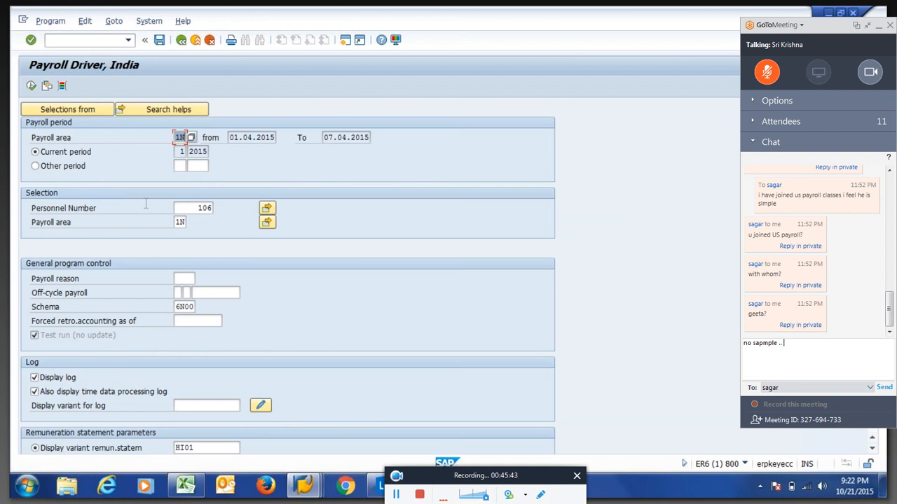
type(" it is simple")
key("Return")
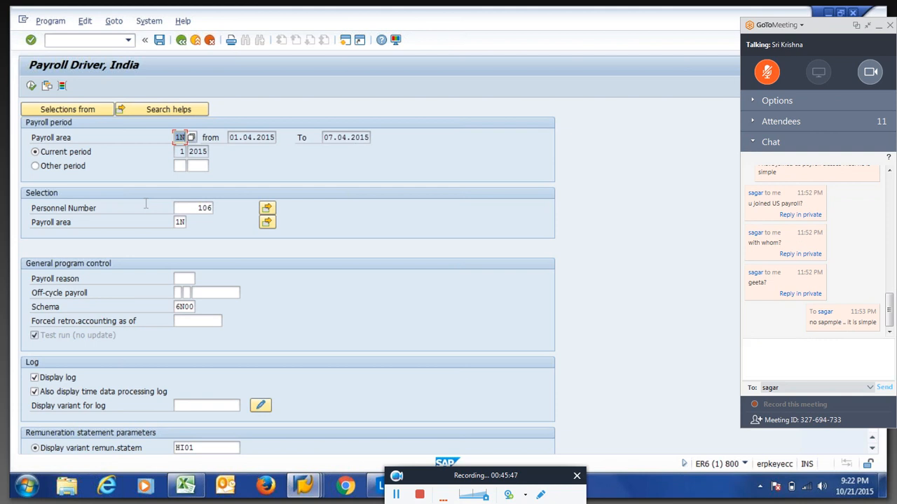
type("with trainer")
Rerun the payroll simulation and open the new payslip showing take-home pay of 3,800.00.
left_click(30, 85)
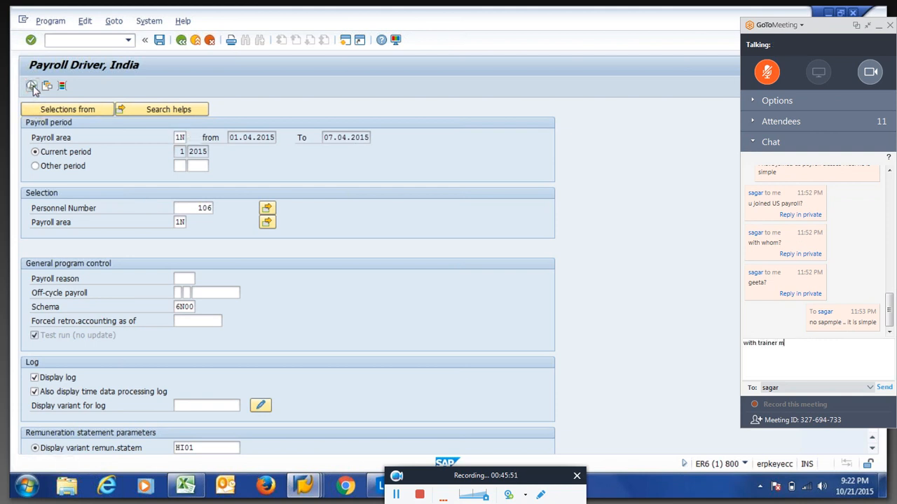
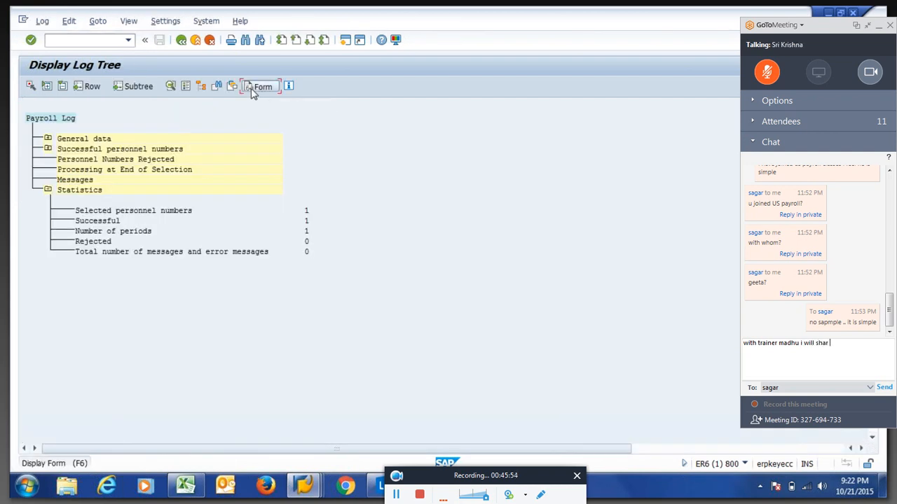
left_click(253, 90)
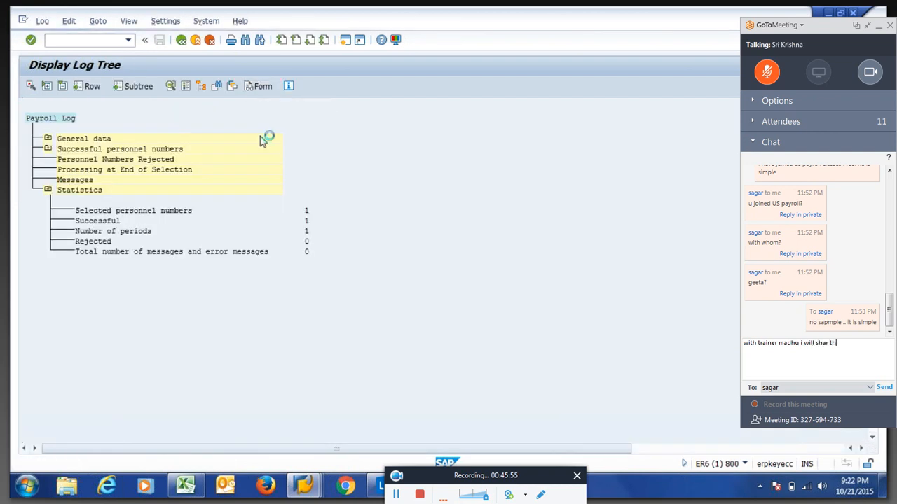
type("e")
type("e the video")
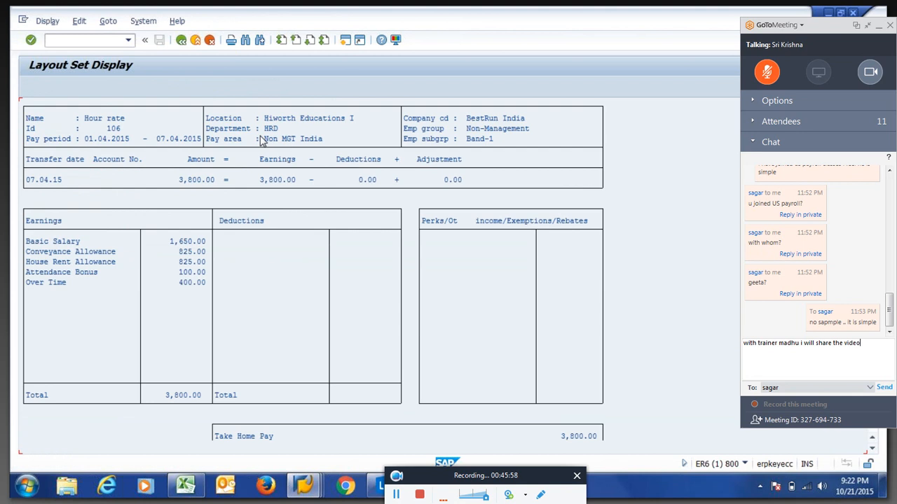
key("Return")
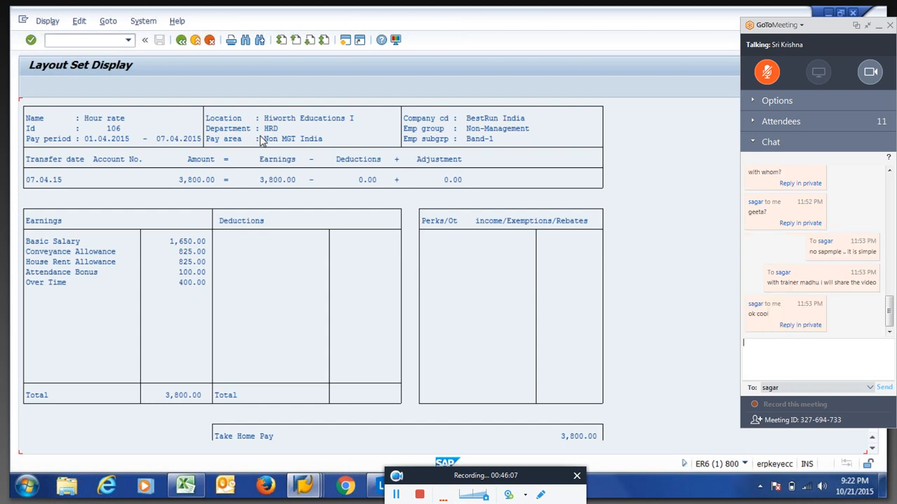
type("bro sap is simple.. pcr")
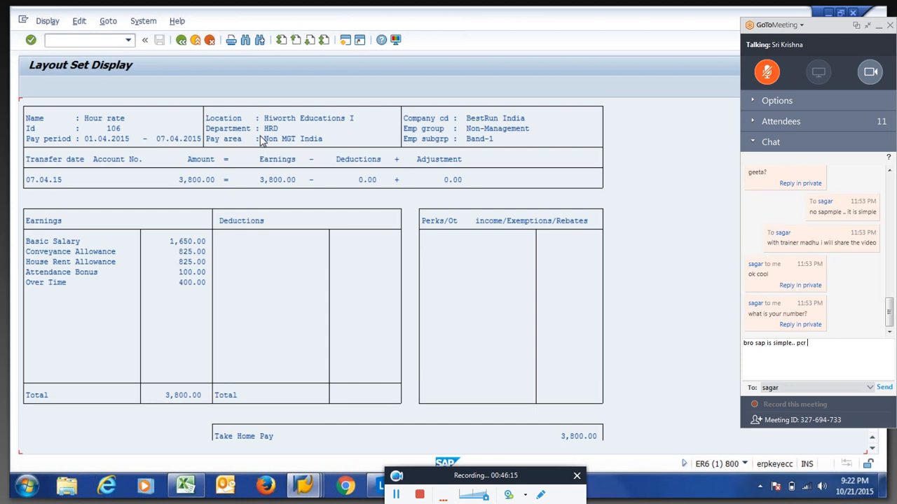
type(" ois coo")
key("BackSpace")
key("BackSpace")
type("also simple to write if we kn")
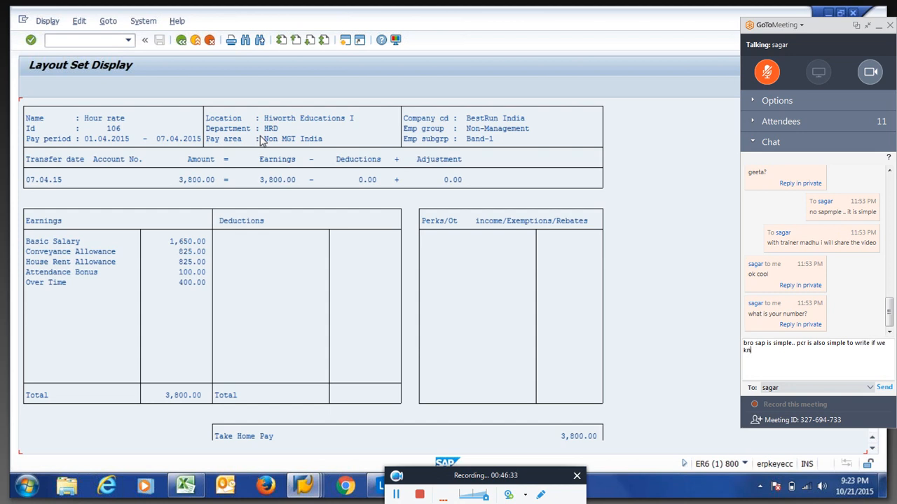
type("ow the basic things")
Send meeting chat messages while highlighting the 1DAY Daily Worked hrs code and description.
key("Return")
key("alt+Tab")
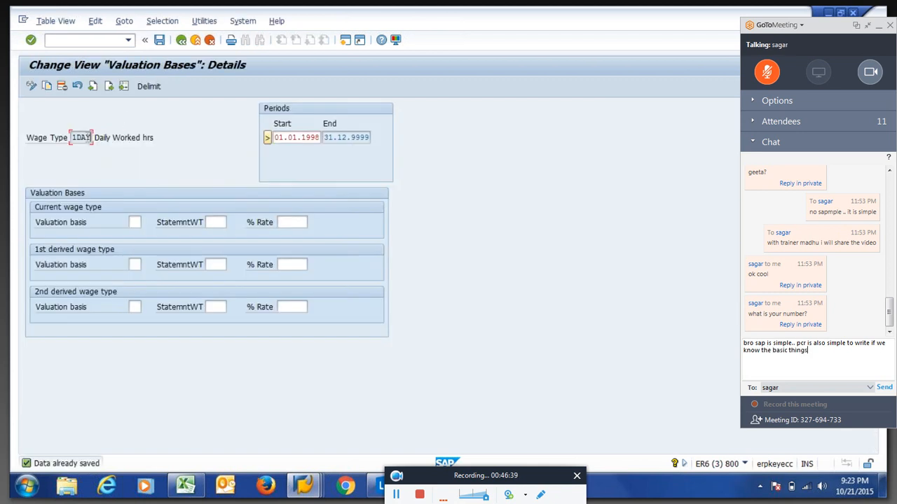
left_click_drag(71, 138, 91, 144)
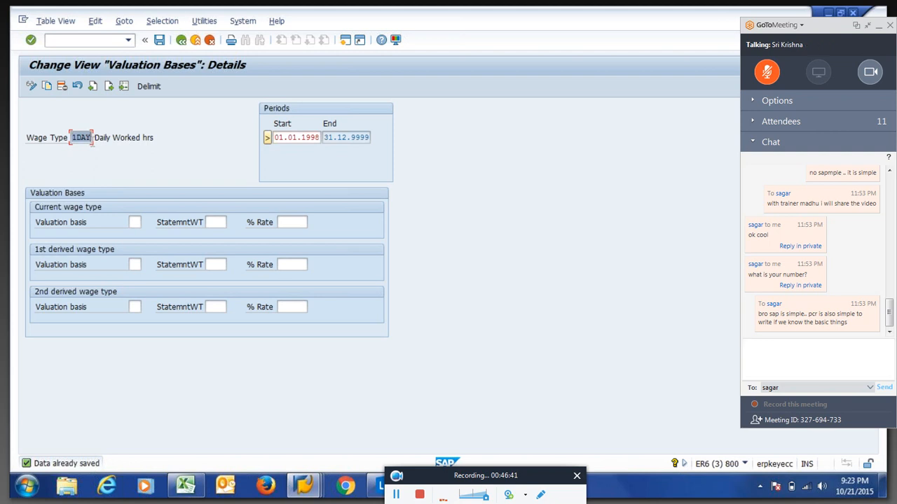
left_click_drag(93, 139, 154, 140)
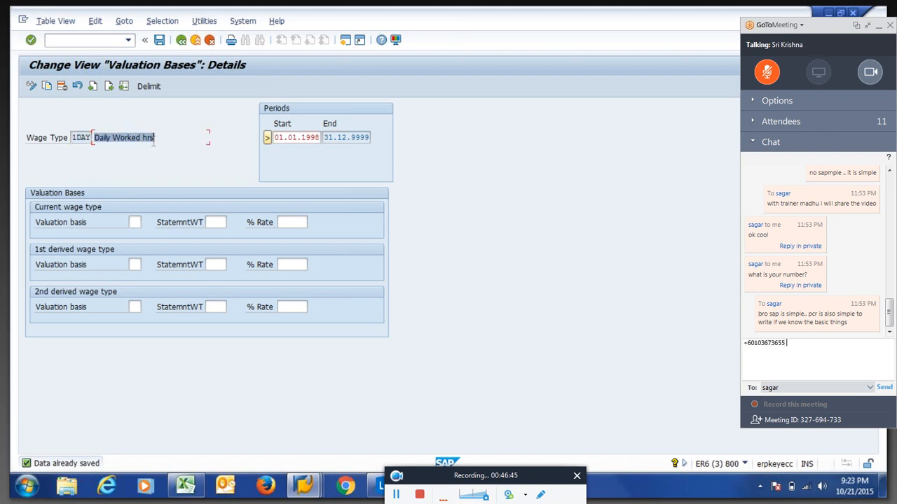
type(" my what")
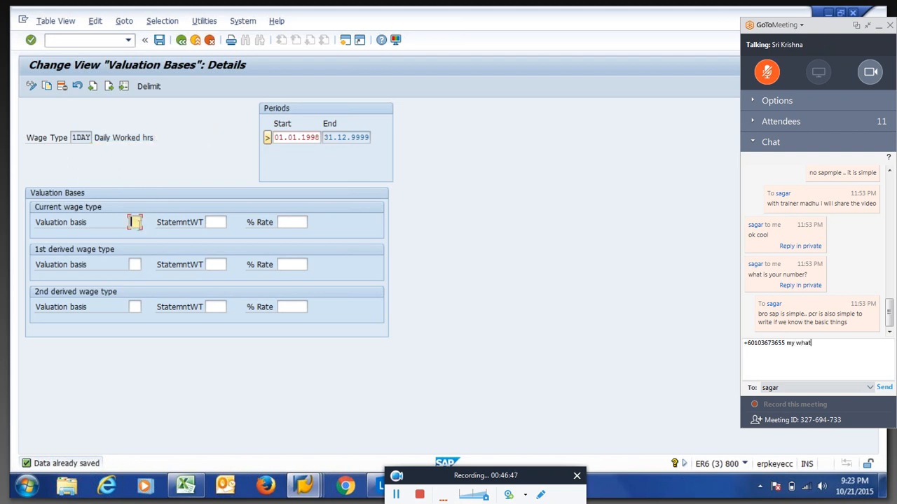
type("s upp no is")
left_click_drag(73, 137, 97, 138)
type("also same")
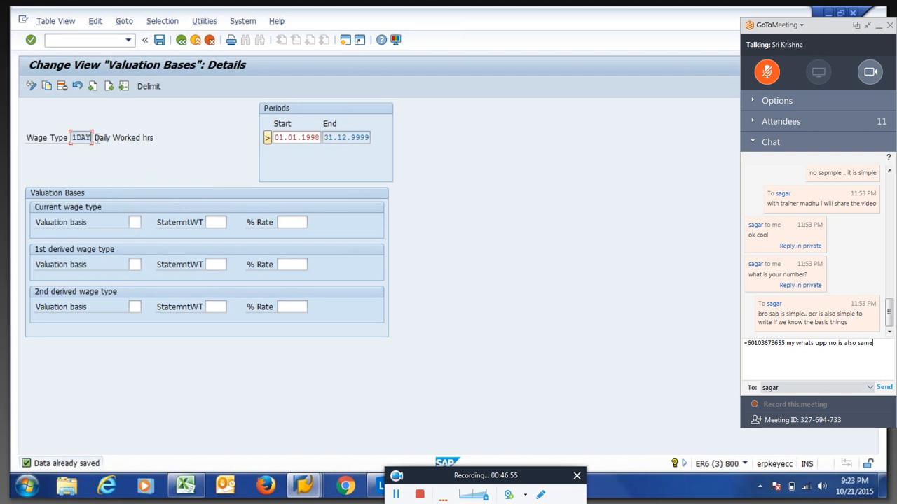
key("Return")
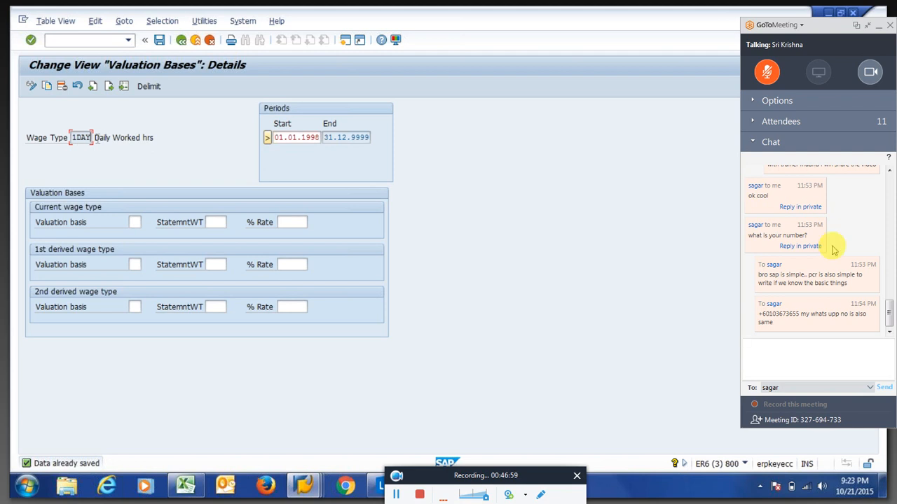
Validate the 1DAY valuation details and return to the Valuation Bases overview.
left_click(757, 143)
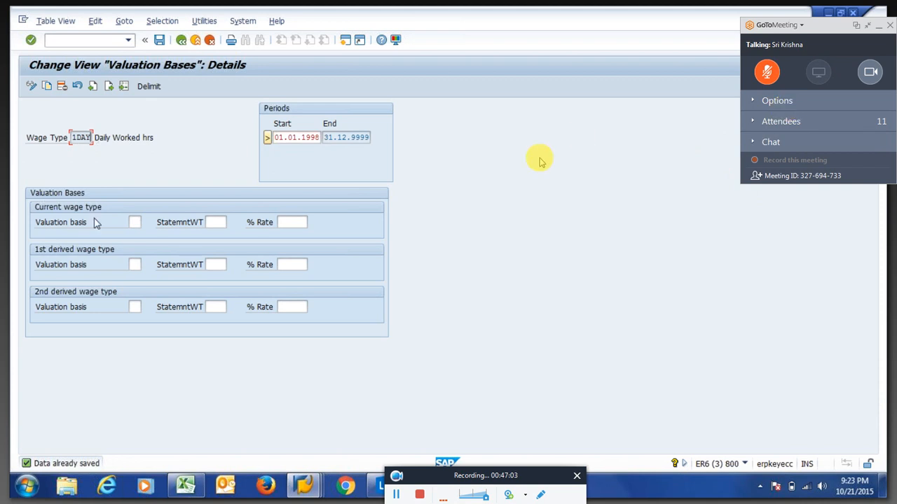
left_click(135, 223)
key("Return")
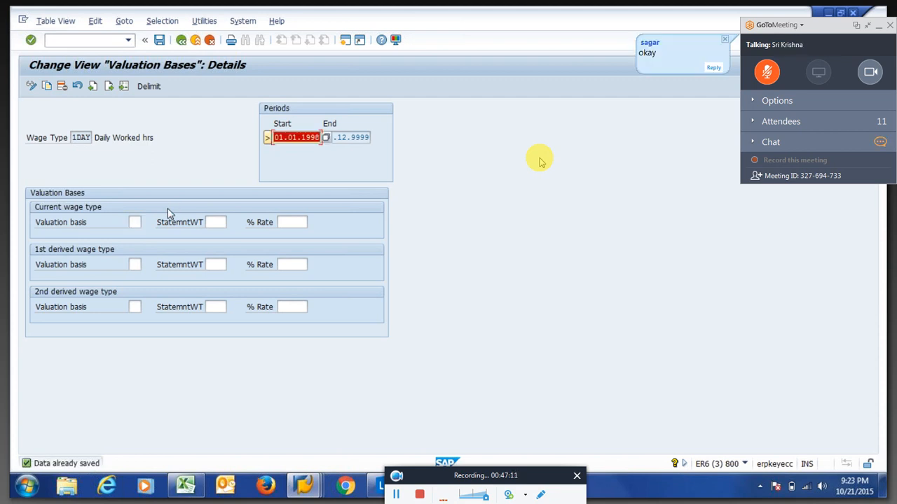
left_click(755, 144)
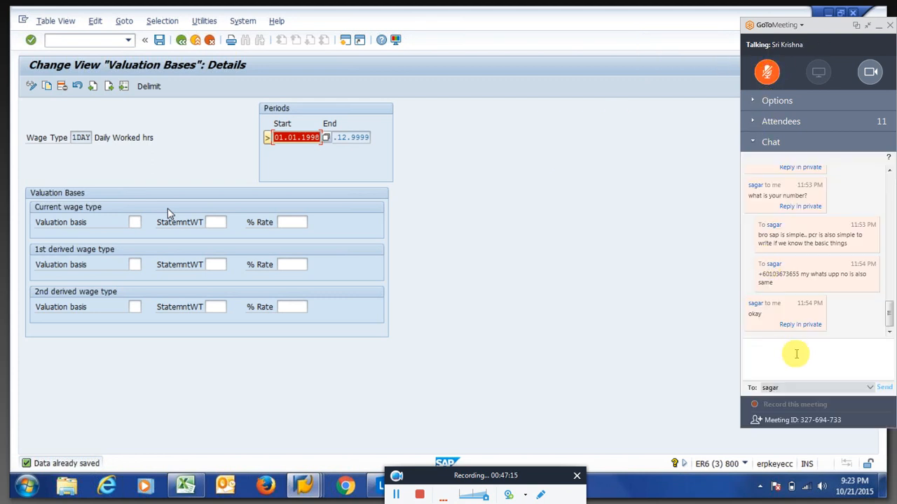
left_click(755, 142)
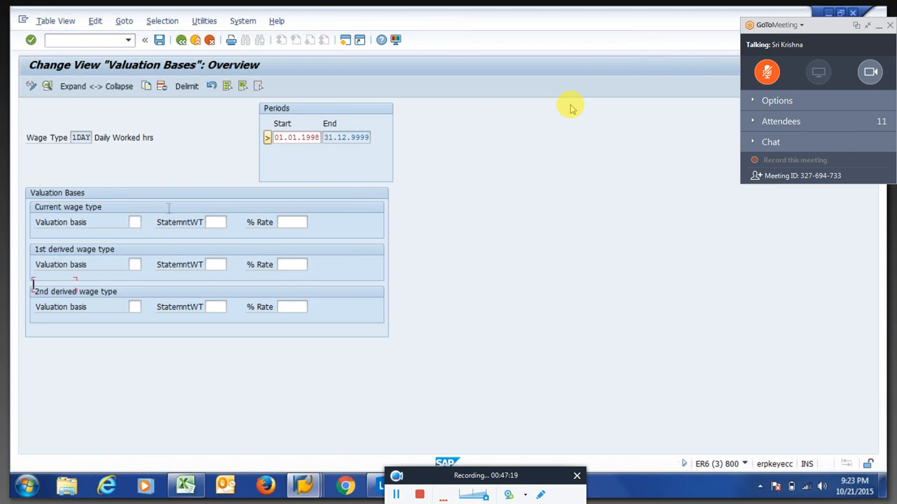
Draft a meeting chat message, then clear the wage type in V_512W_B's Another entry prompt.
left_click(755, 142)
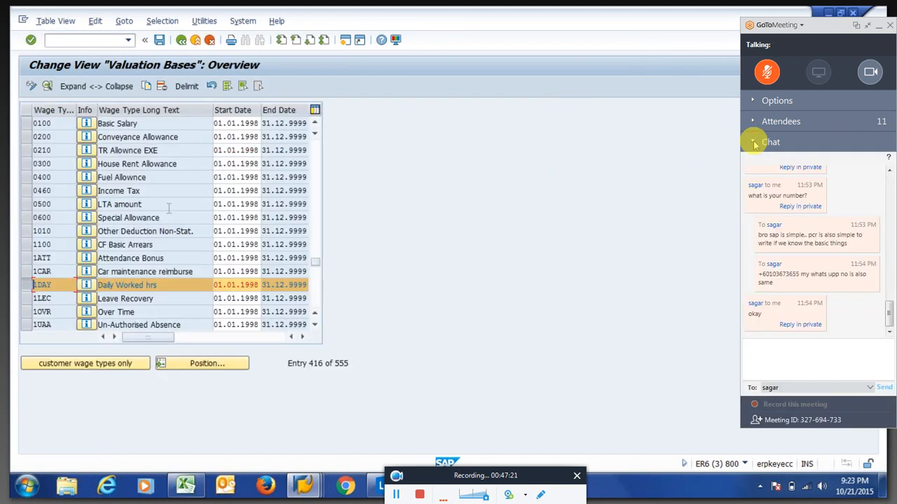
left_click(765, 347)
type("br")
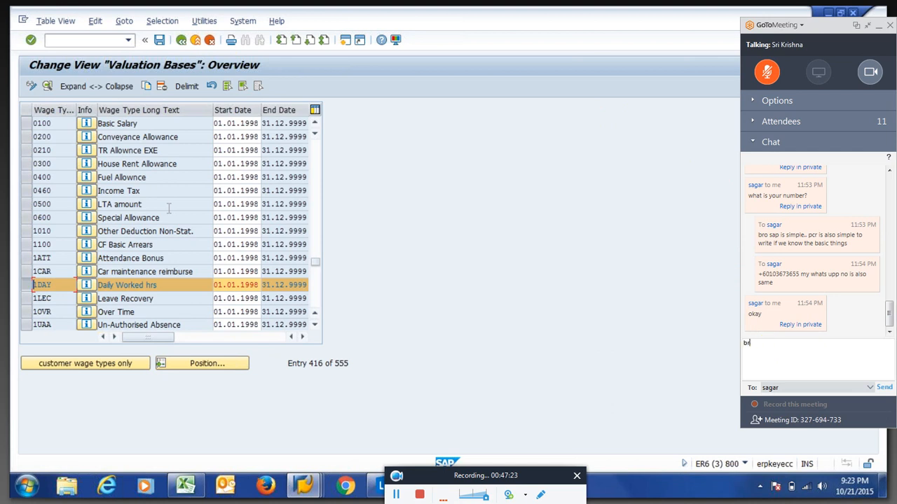
type("o if u know ")
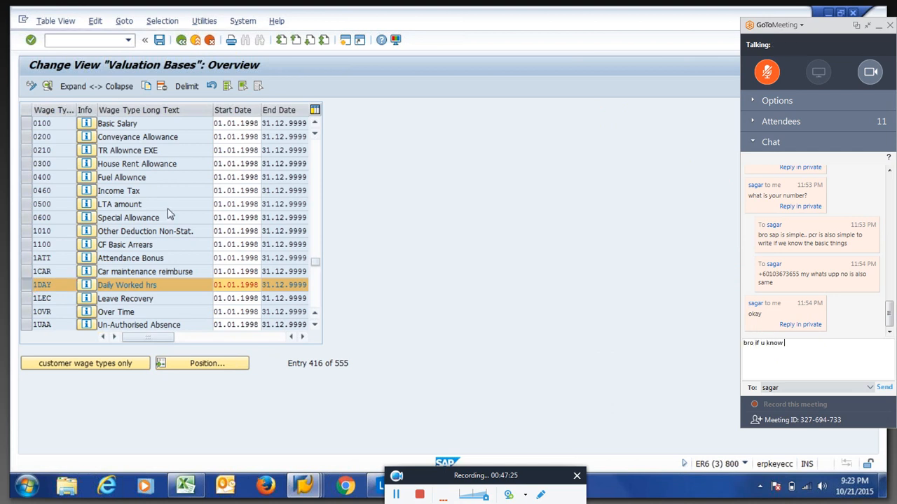
type("anyone")
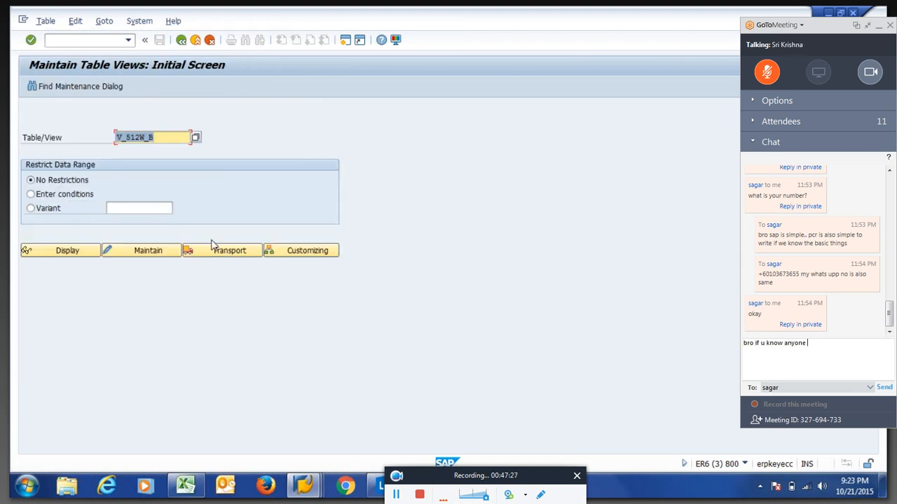
key("ctrl+BackSpace")
key("ctrl+BackSpace")
key("ctrl+BackSpace")
key("ctrl+BackSpace")
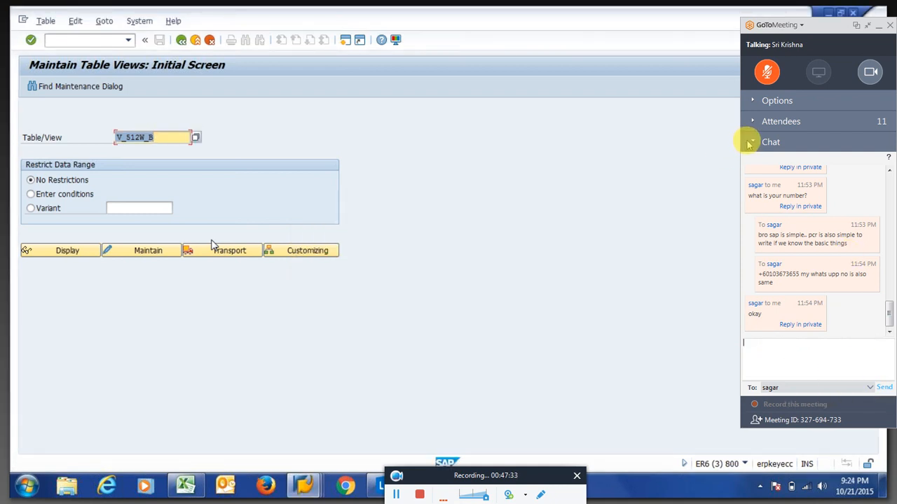
left_click(748, 142)
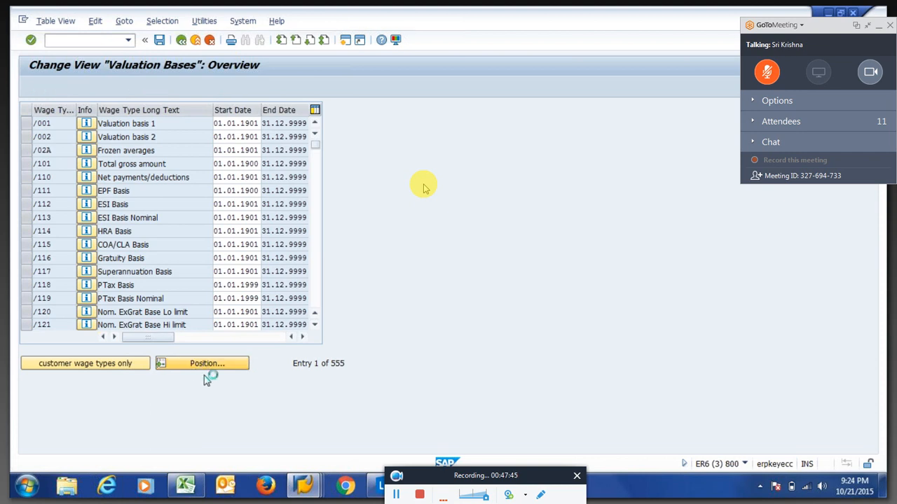
type("1")
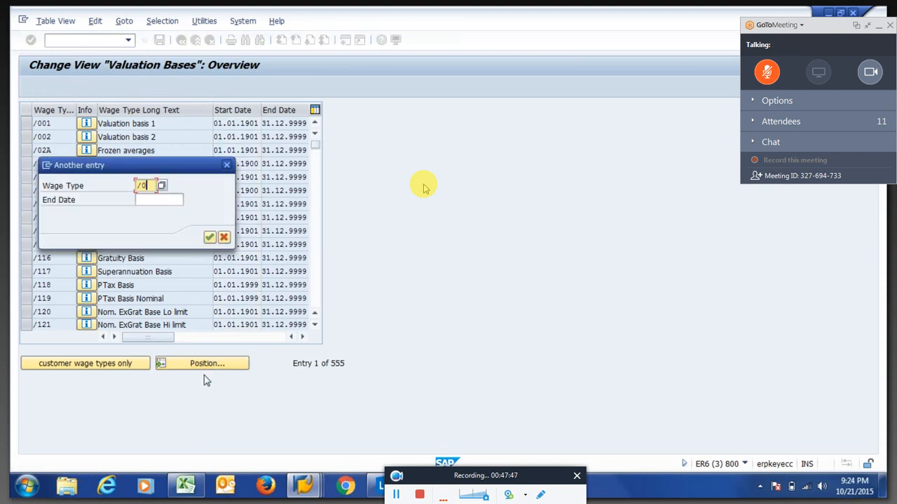
key("BackSpace")
key("BackSpace")
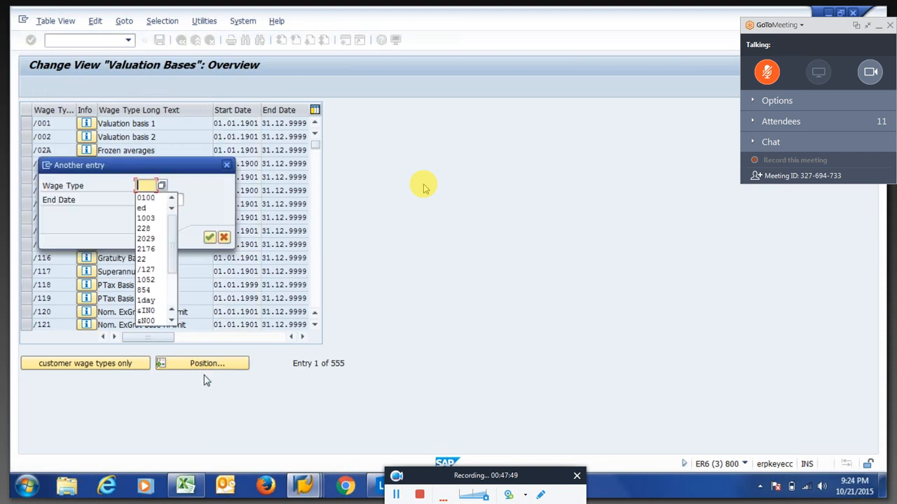
Jump to wage type 1OVR Over Time and check its valuation basis 01 at 100.00%.
type("1ovr")
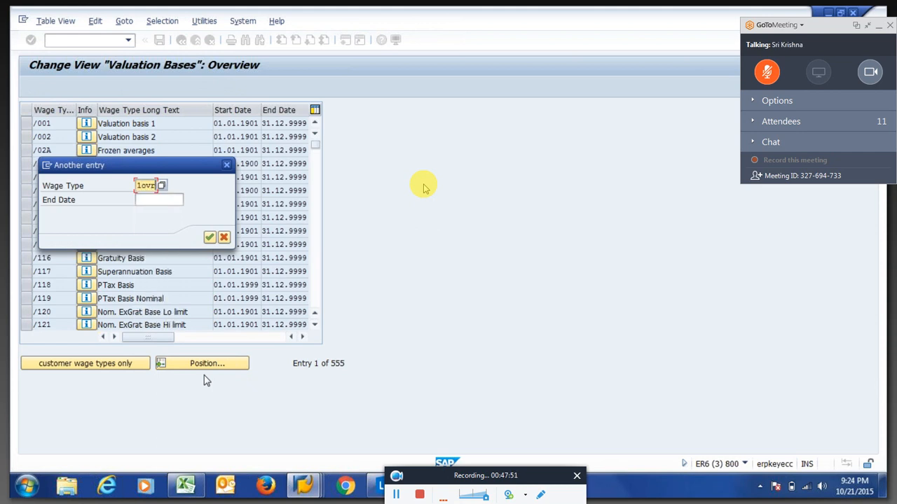
key("Return")
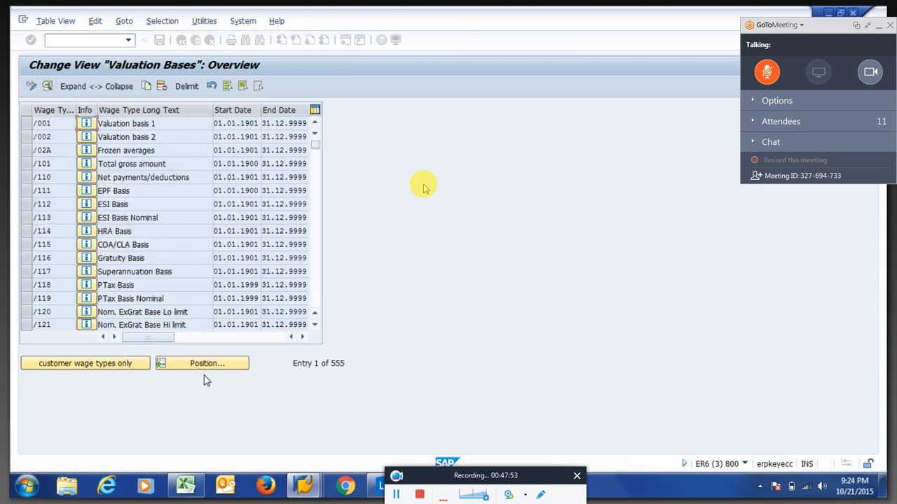
double_click(122, 124)
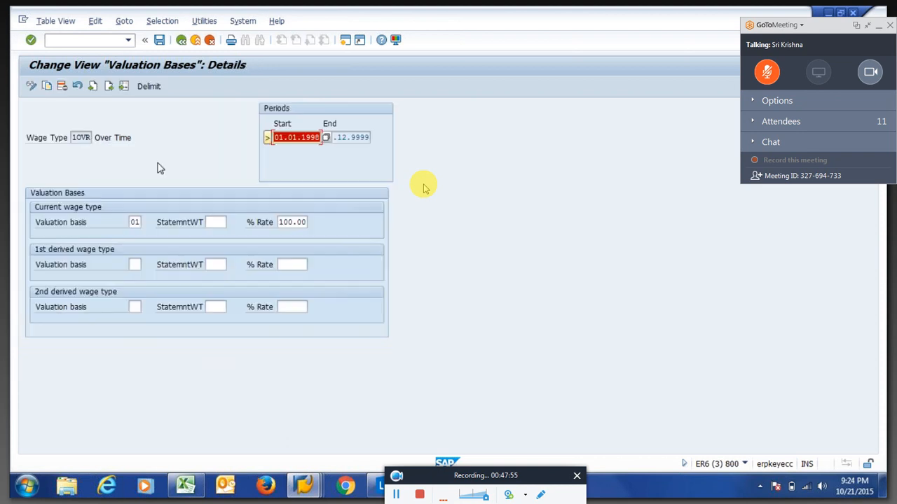
left_click(133, 223)
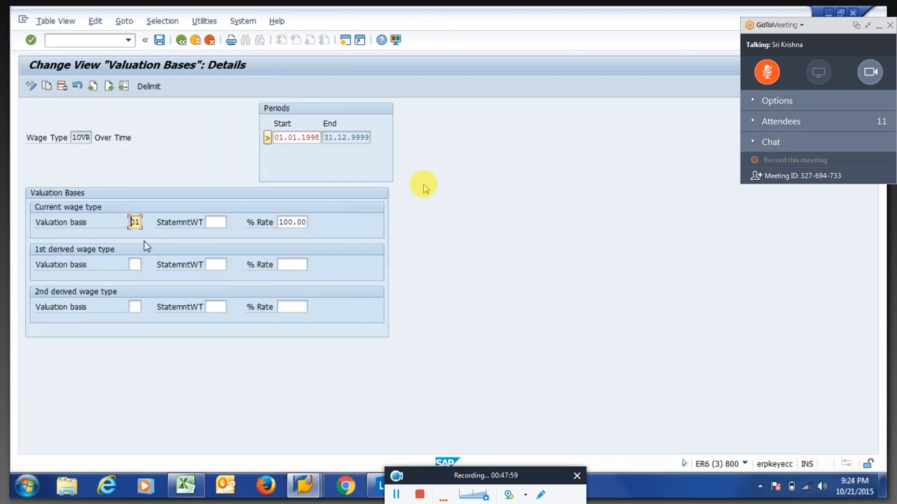
key("ctrl+s")
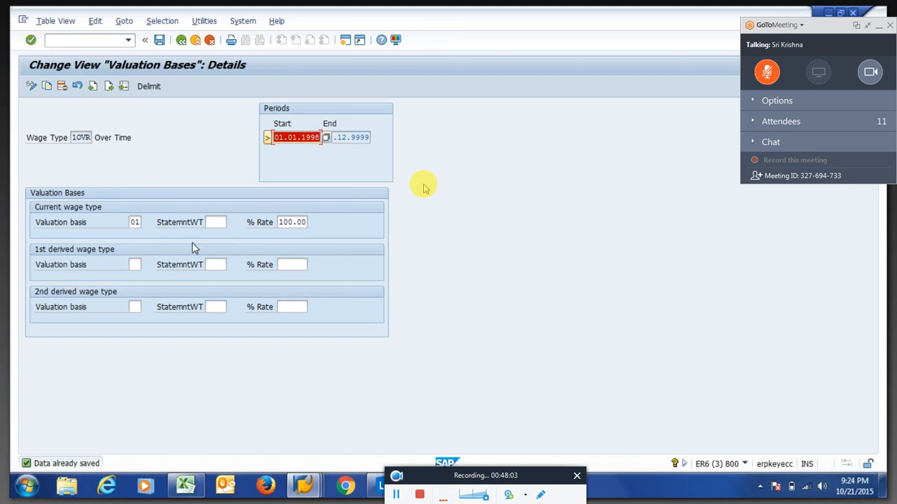
left_click(135, 223)
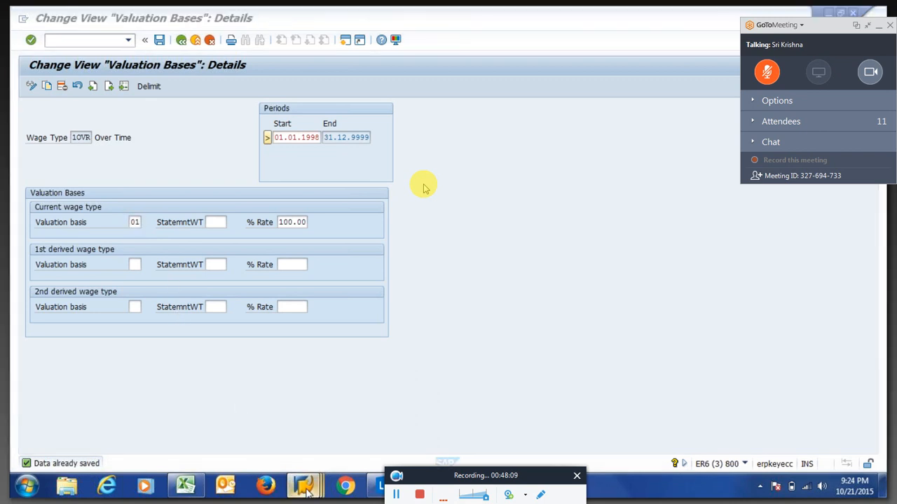
Bring the payslip Layout Set Display window, with Over Time 400.00, to the front.
left_click(306, 489)
left_click(484, 421)
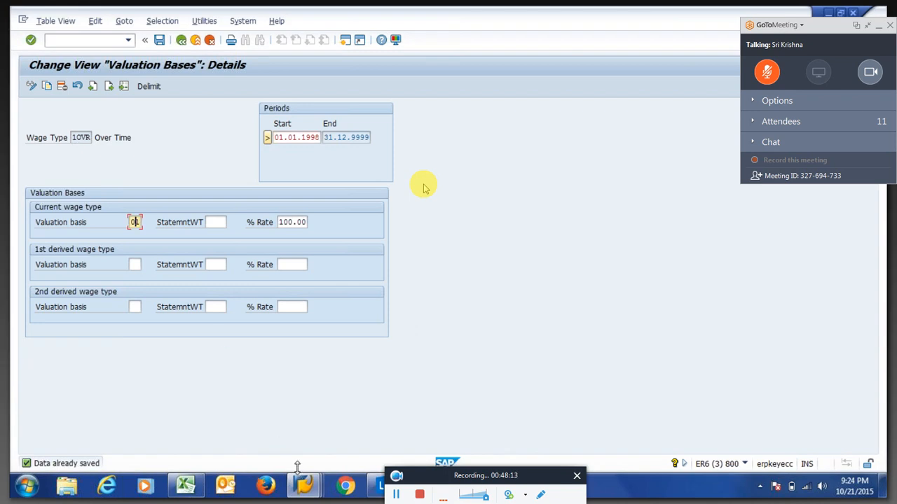
mouse_move(305, 491)
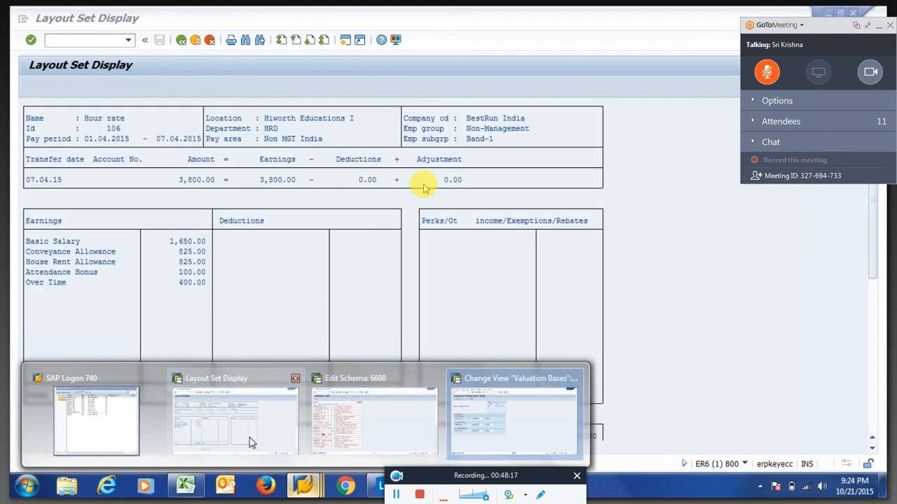
Drill the payroll log down to X015 and review 1OVR Over Time's AMT?0 and RTE?0 operations.
left_click(249, 438)
key("F3")
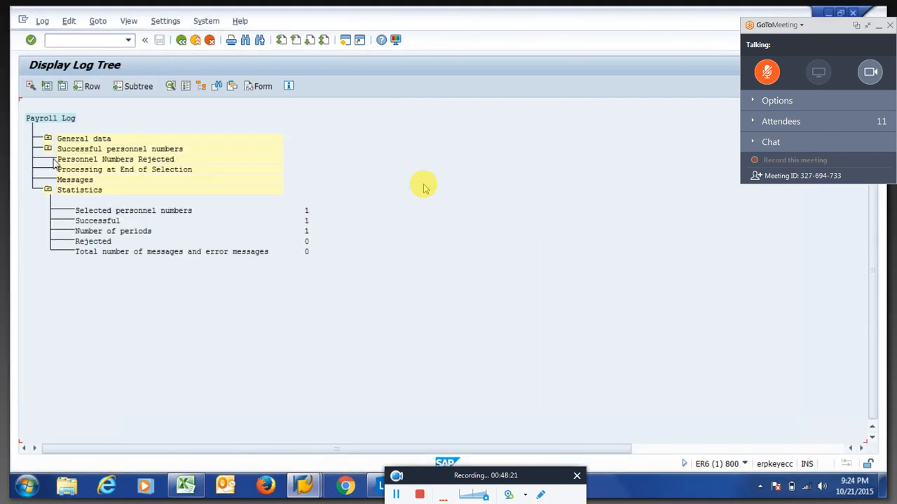
left_click(47, 149)
left_click(66, 170)
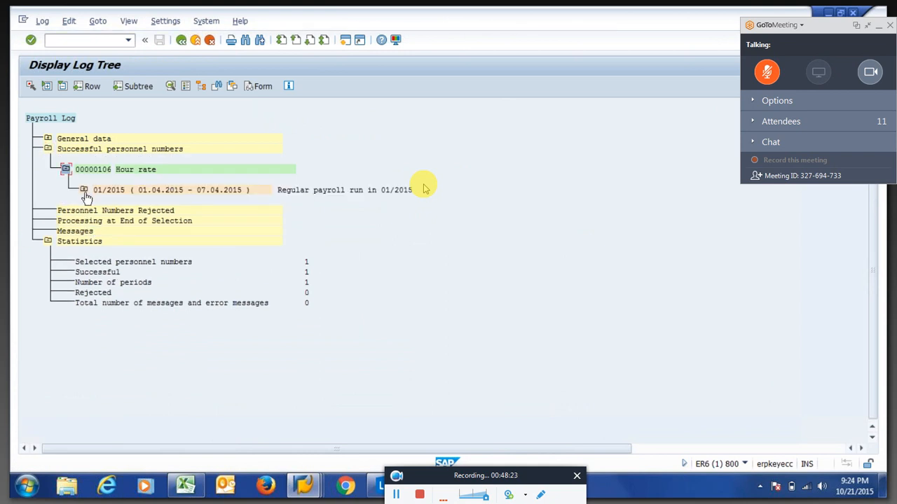
left_click(84, 190)
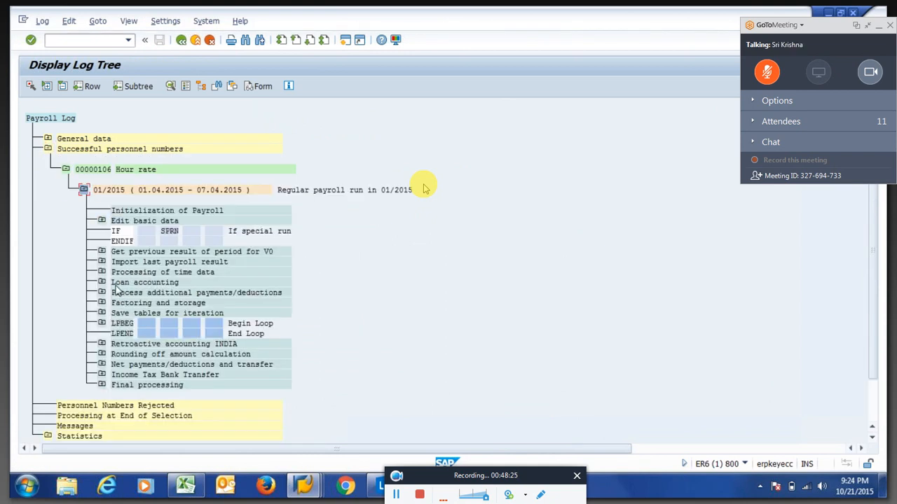
left_click(101, 272)
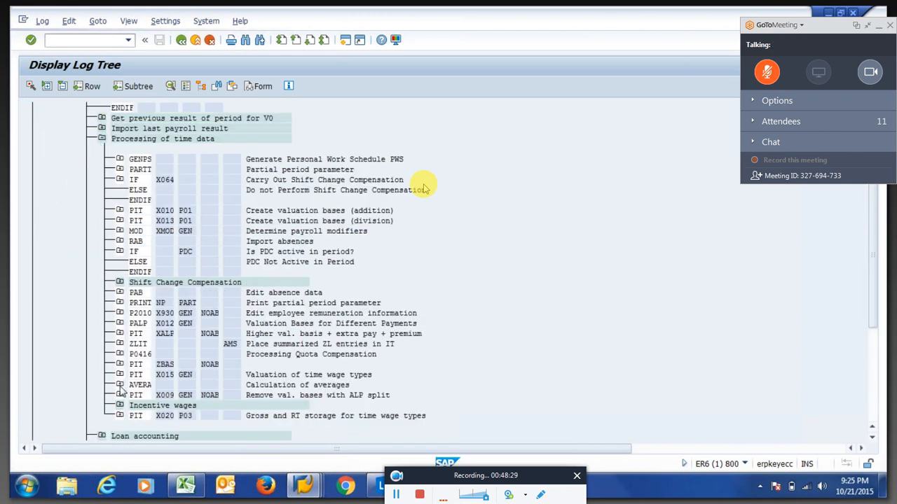
left_click(120, 375)
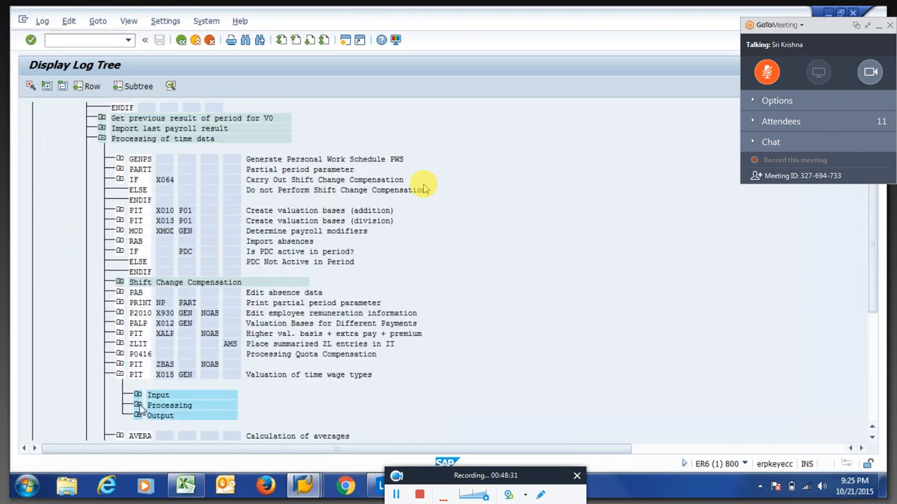
left_click(138, 406)
double_click(183, 419)
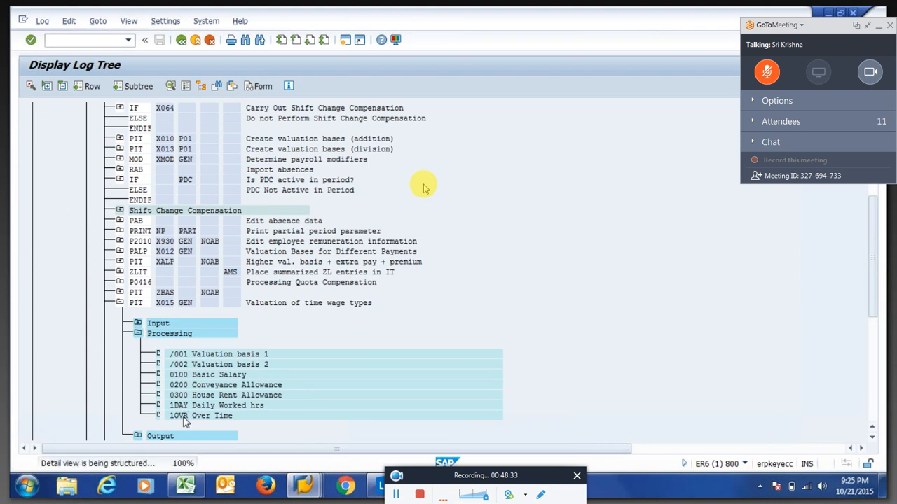
left_click_drag(153, 150, 184, 149)
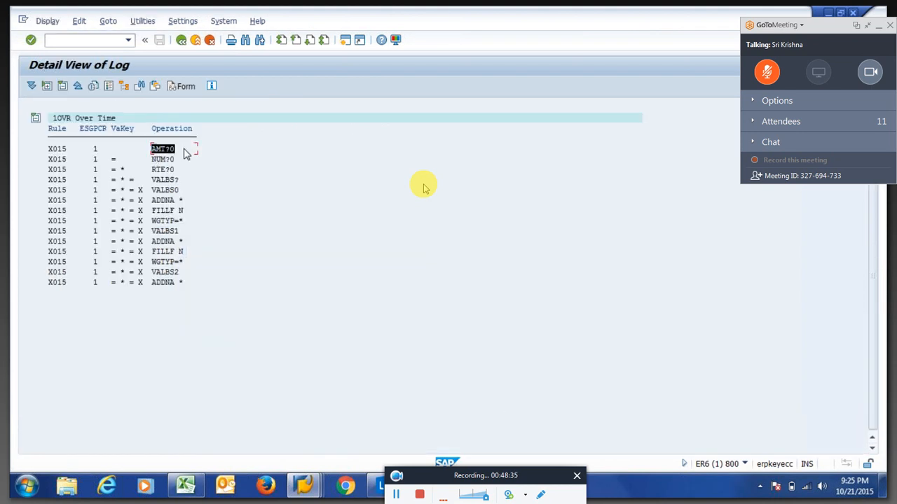
left_click_drag(111, 159, 180, 182)
left_click(121, 171)
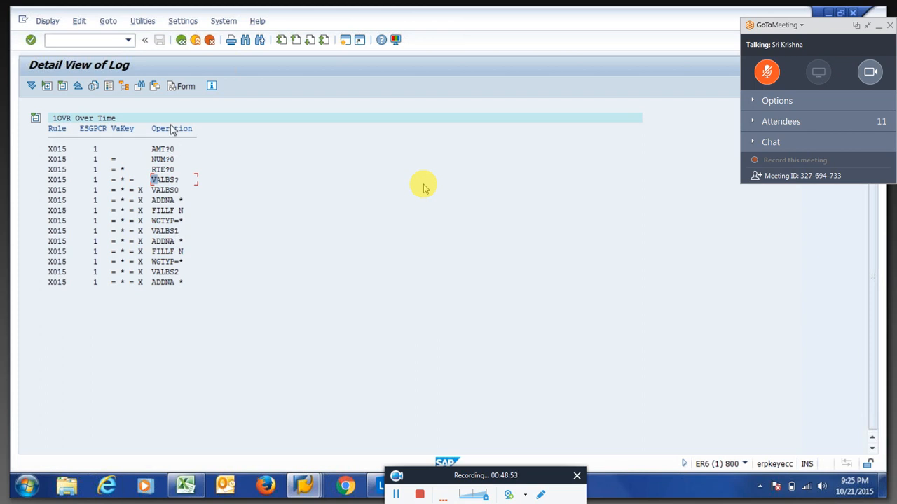
Open the X015 valuation step's output table IT from the log tree.
left_click(181, 41)
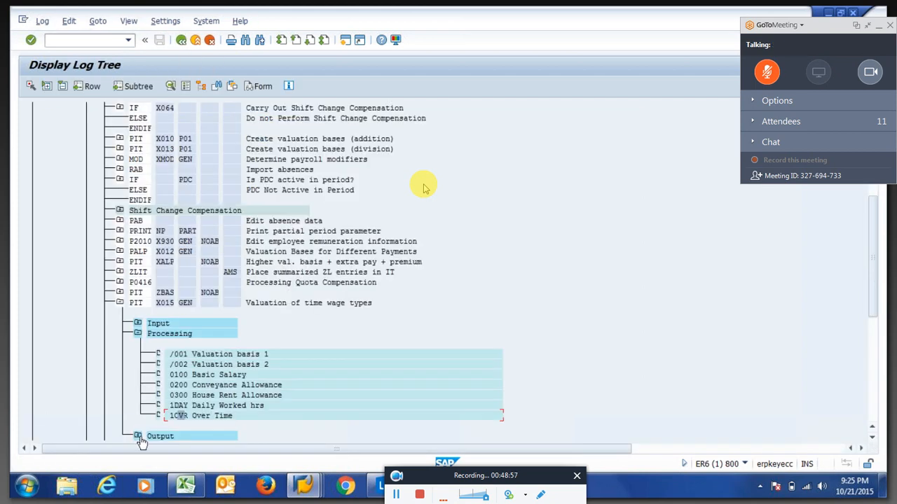
left_click(139, 436)
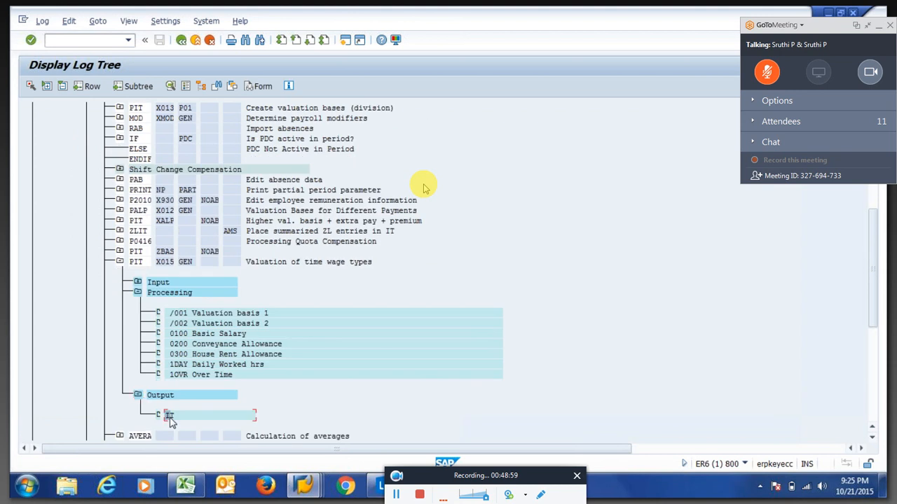
double_click(168, 413)
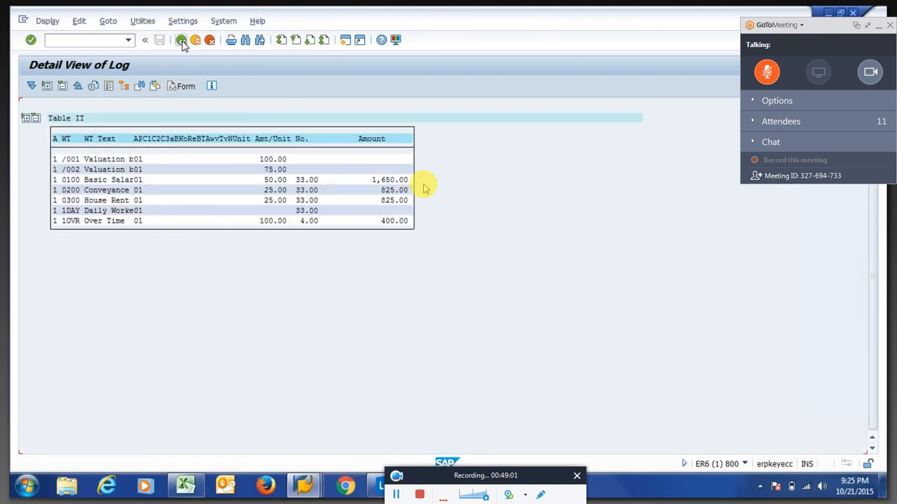
Open the X015 input table IT and note 1OVR's 4.00 overtime hours.
left_click(181, 40)
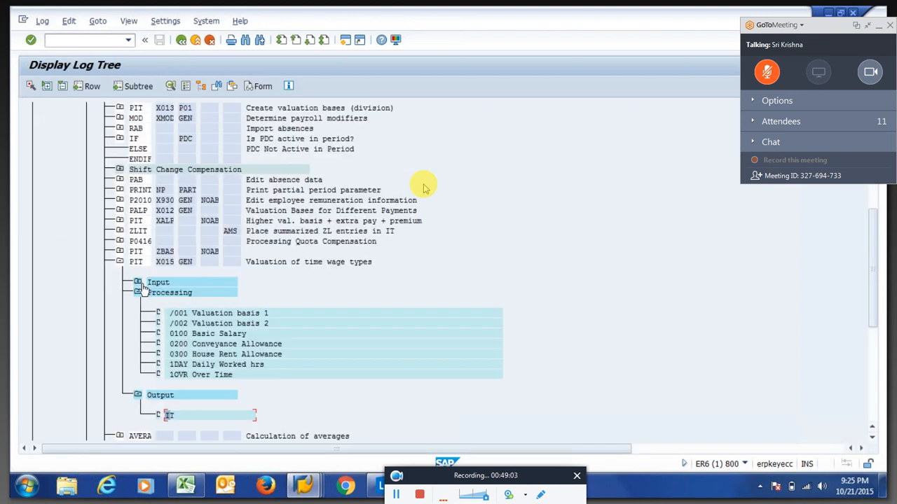
left_click(138, 282)
double_click(171, 306)
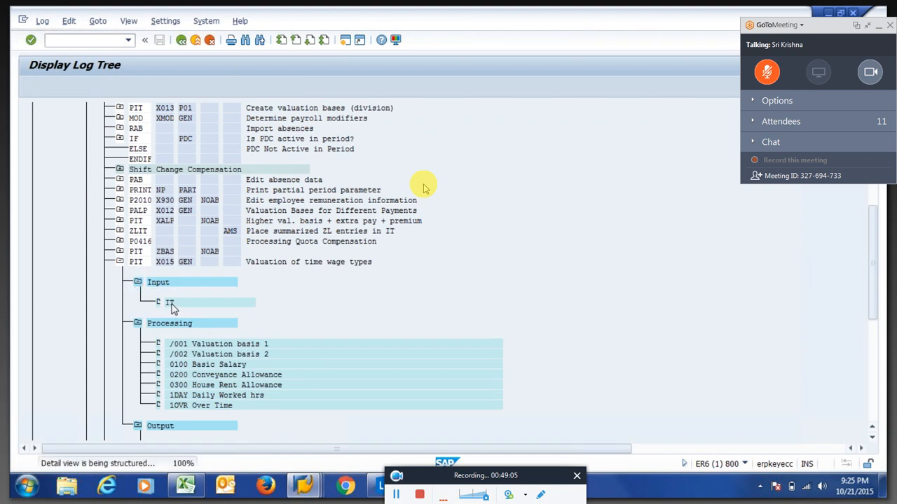
left_click(70, 220)
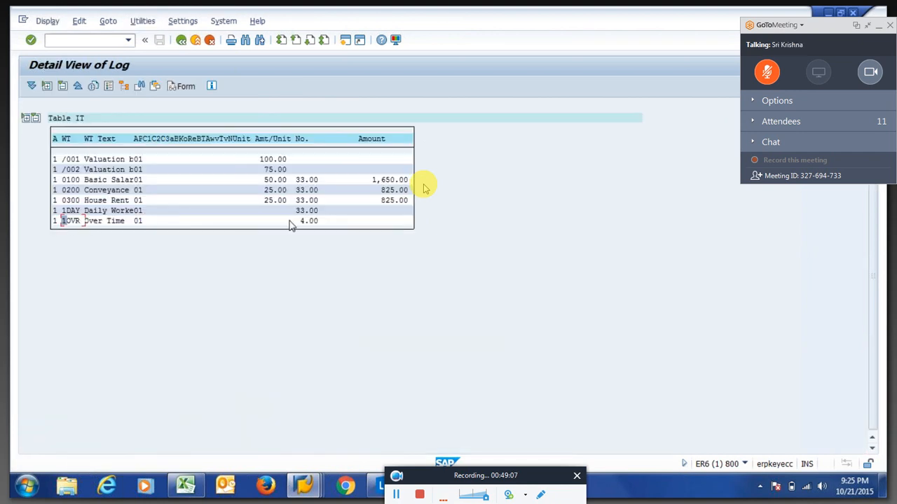
left_click_drag(292, 221, 322, 220)
Reopen output table IT, comparing /001 at 100.00 and /002 at 75.00 against the 400.00 overtime amount.
left_click(182, 43)
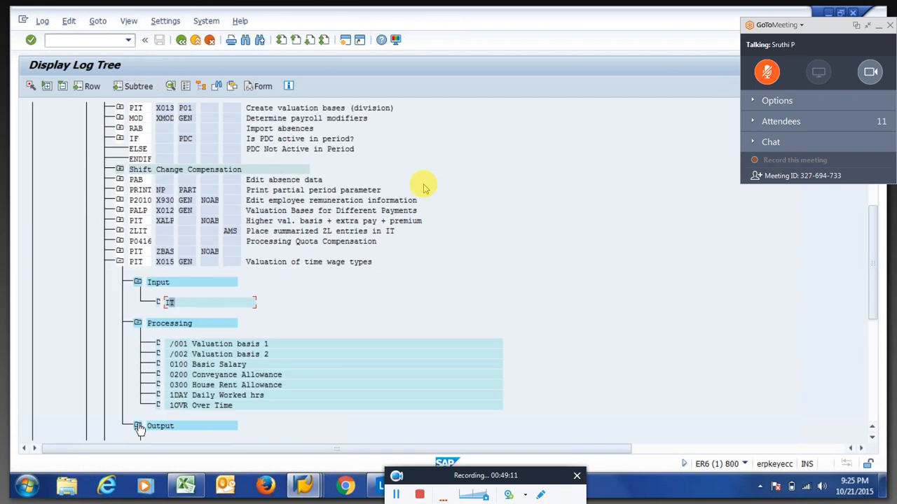
left_click(138, 426)
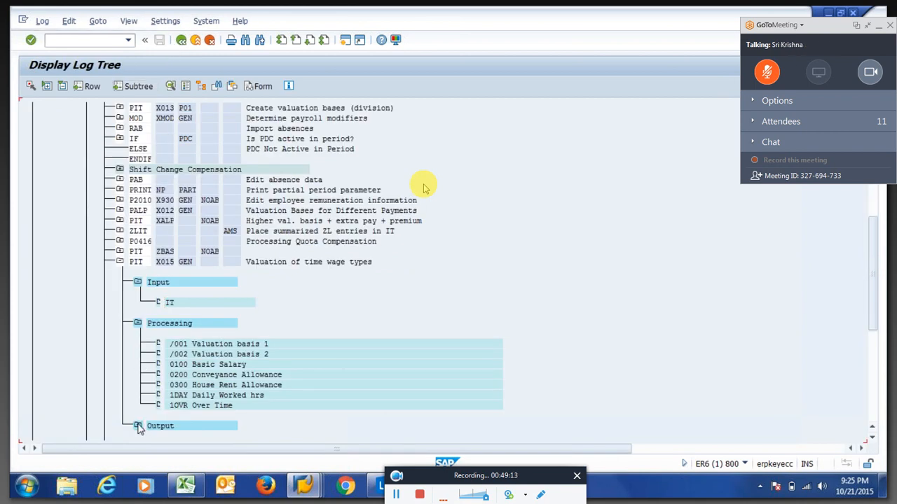
double_click(170, 413)
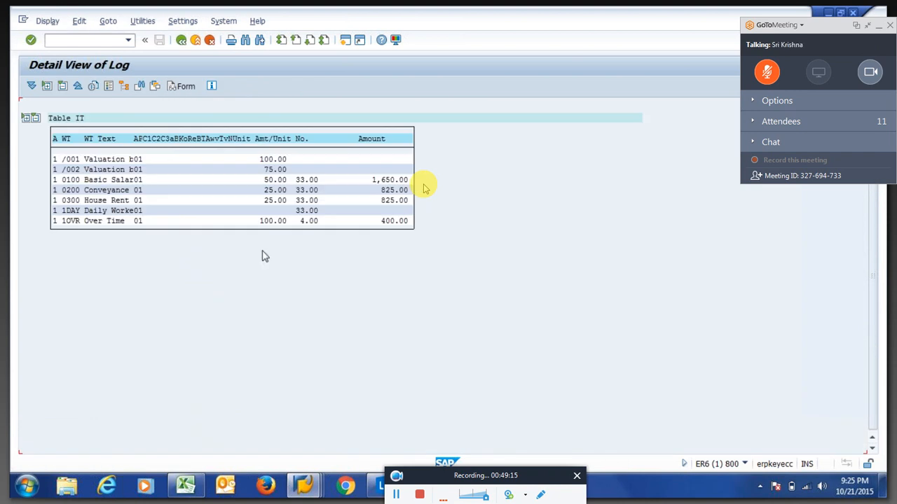
left_click(264, 222)
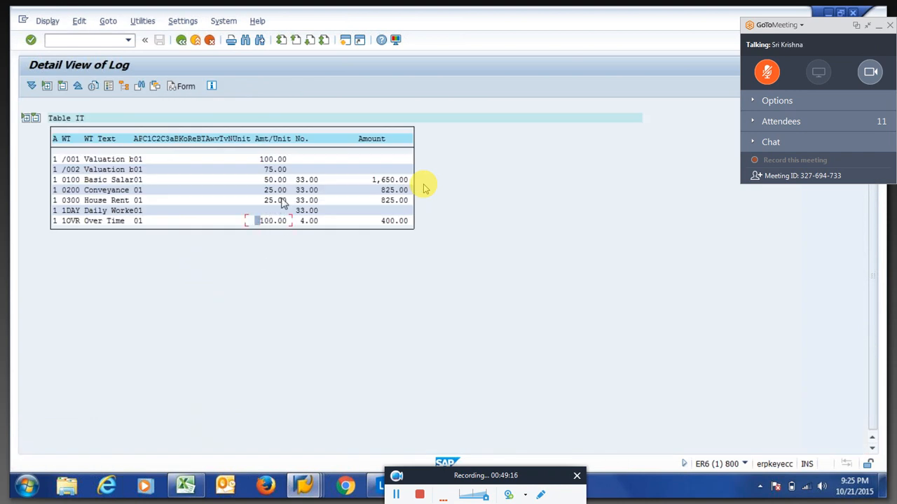
left_click(265, 161)
left_click_drag(264, 161, 288, 161)
left_click(65, 171)
left_click(258, 223)
left_click(383, 221)
left_click(266, 172)
key("alt+Tab")
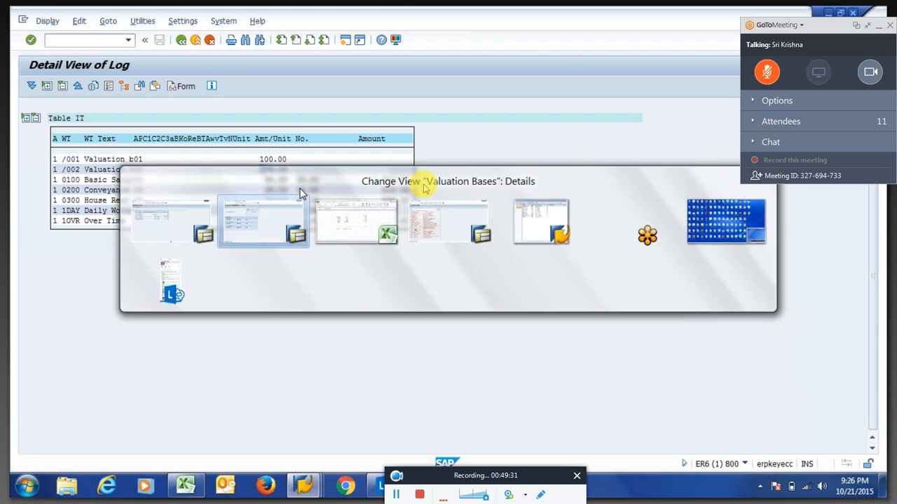
Save 1OVR's valuation basis 02 at 100.00% under a customizing request, then return to Payroll Driver, India.
key("Return")
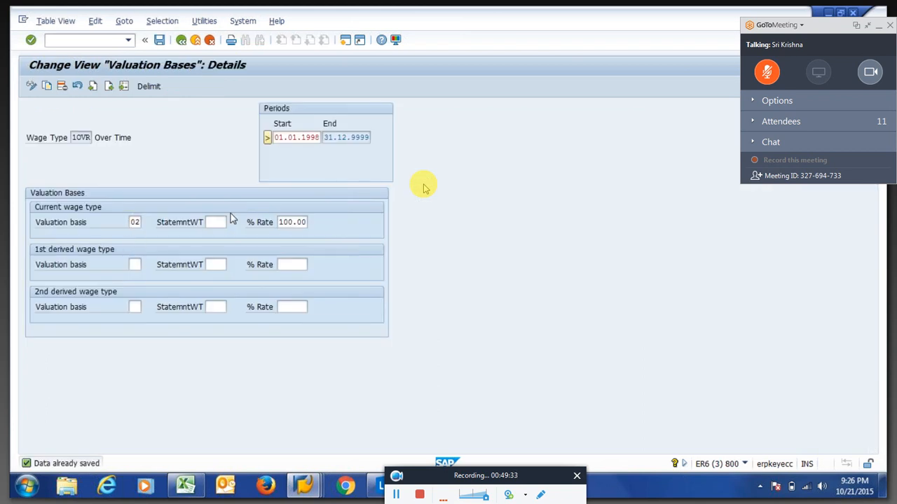
key("F3")
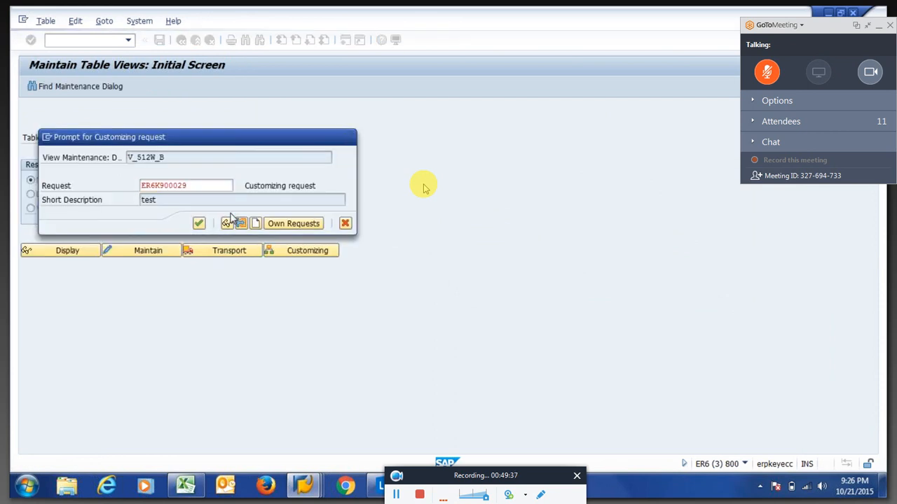
key("Return")
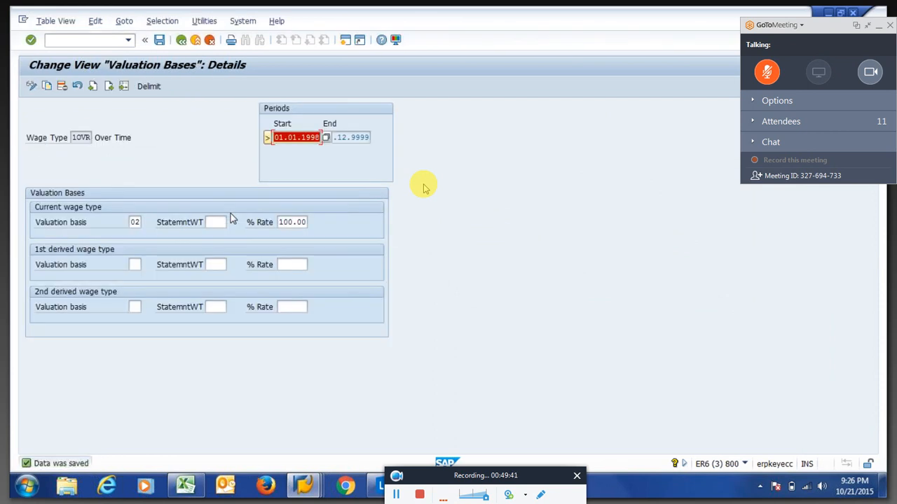
key("alt+Tab")
key("F3")
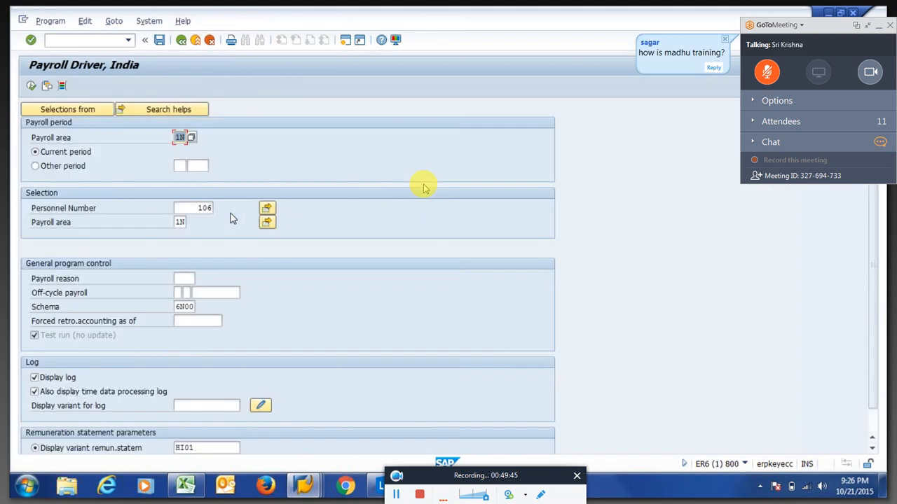
Rerun payroll and expand the log through 01/2015 and time data to X015's processed wage types.
left_click(31, 85)
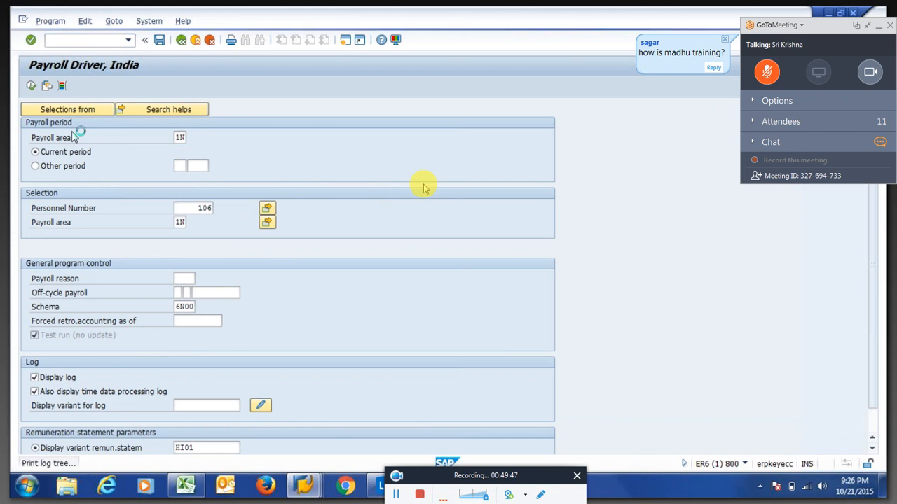
left_click(48, 149)
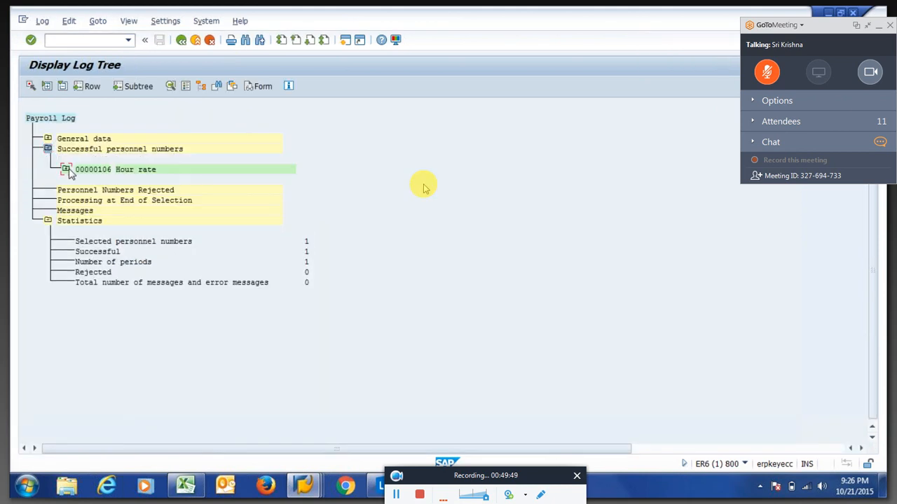
left_click(66, 169)
left_click(83, 191)
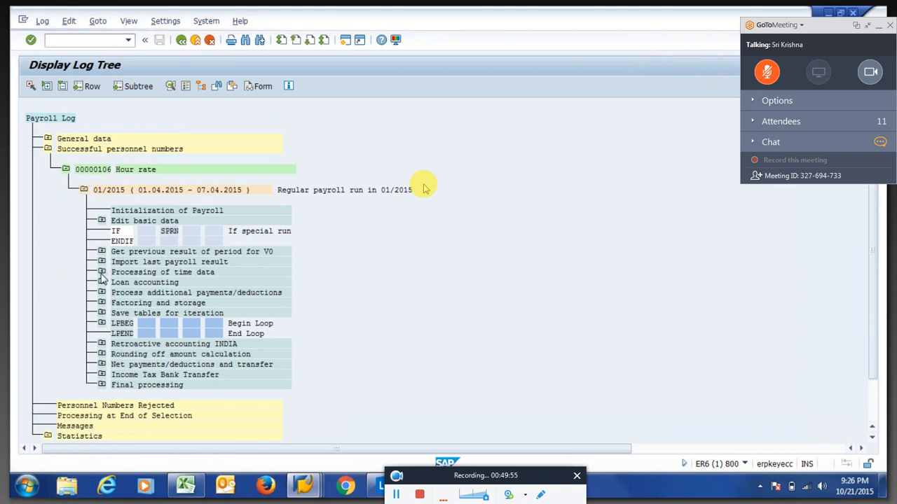
left_click(102, 273)
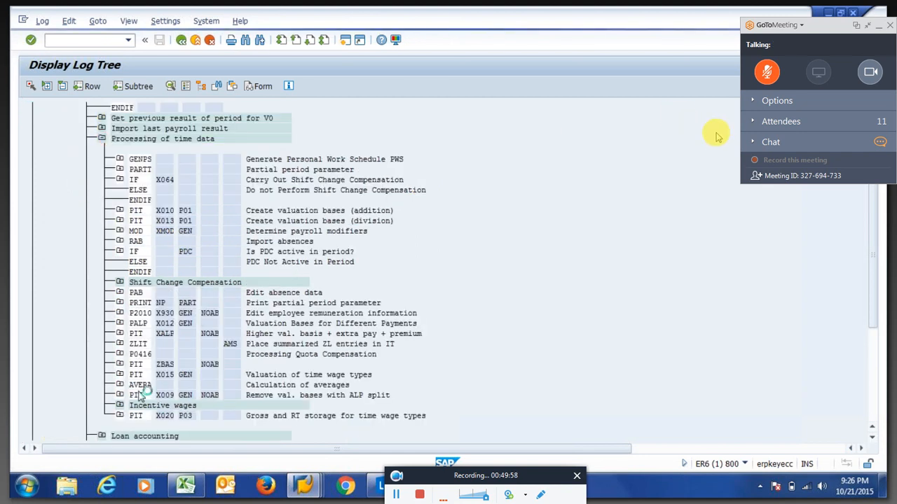
left_click(753, 142)
left_click(138, 405)
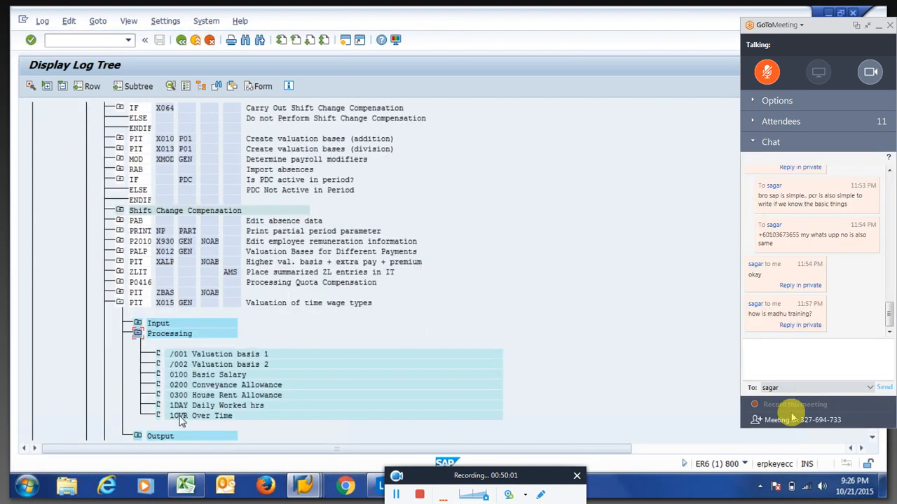
Open the rerun's 1OVR details showing 75.00 × 4.00 hours = 300.00, while replying in the meeting chat.
double_click(180, 416)
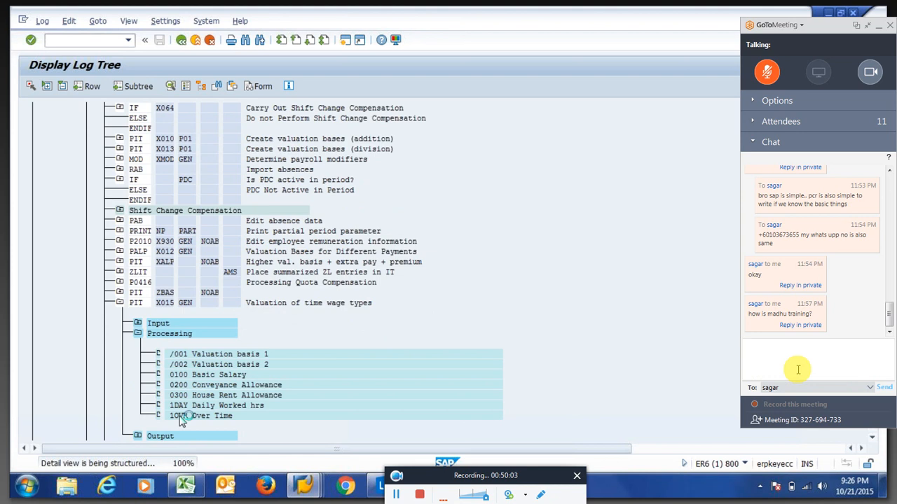
left_click(797, 369)
type("he is goo")
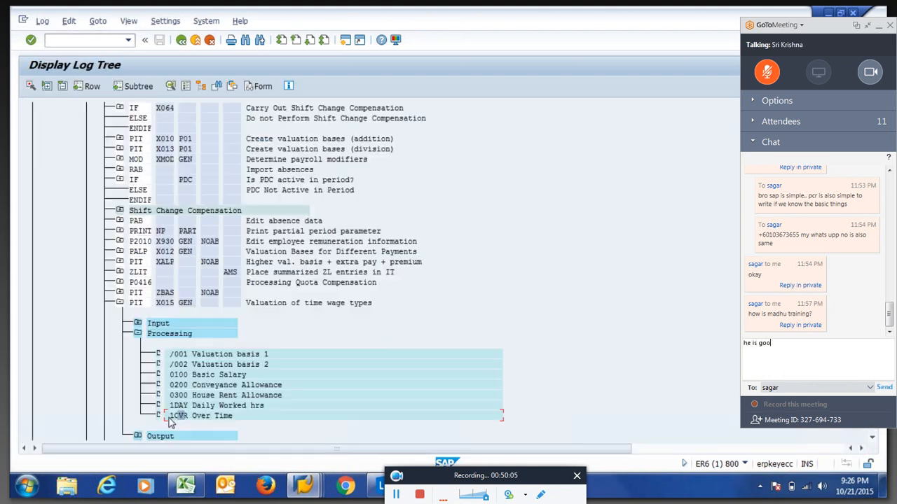
type("d bro..")
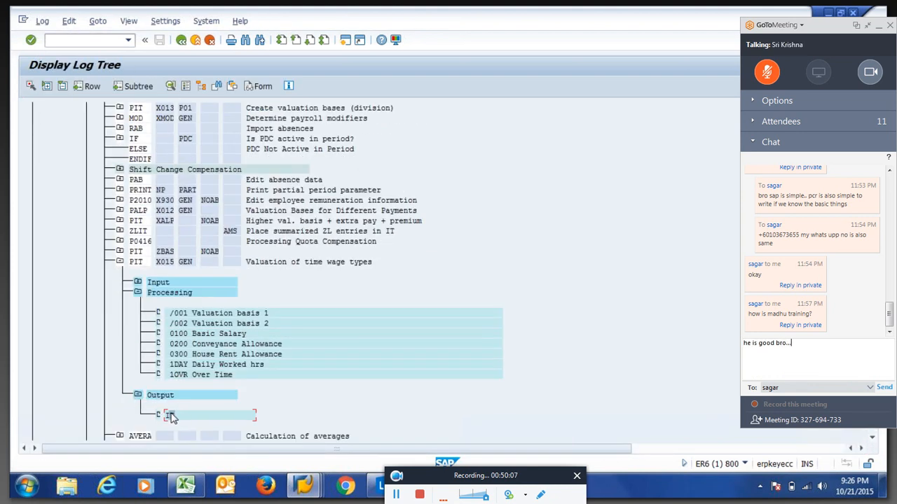
type(". will share")
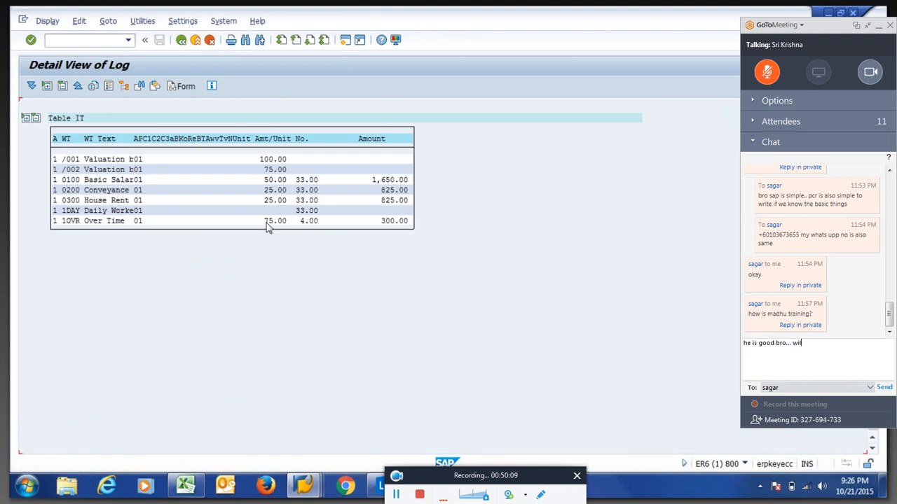
type("ideo")
key("Return")
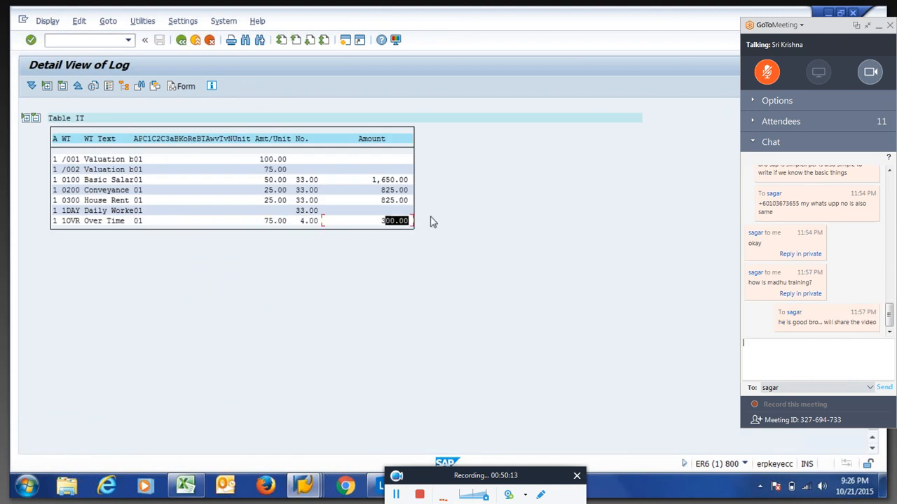
type("u see")
key("Return")
type("and")
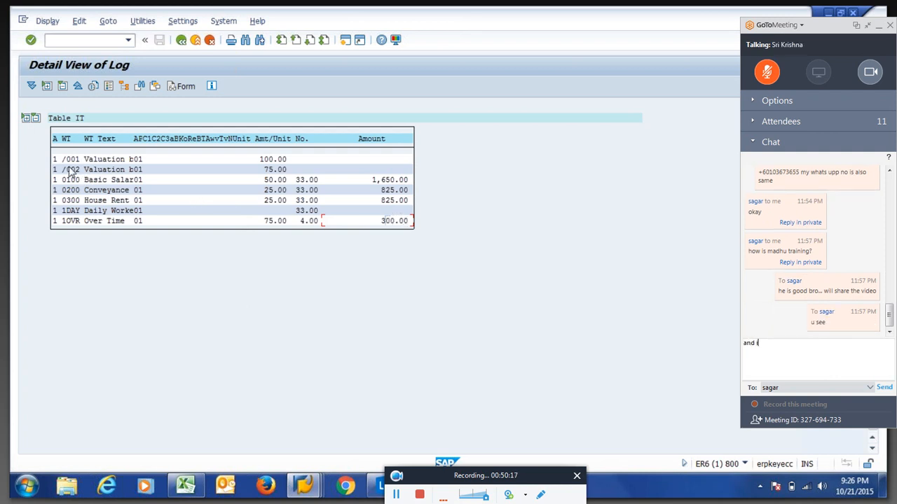
type(" if u want")
type("speak to him")
left_click_drag(88, 175, 205, 175)
key("Return")
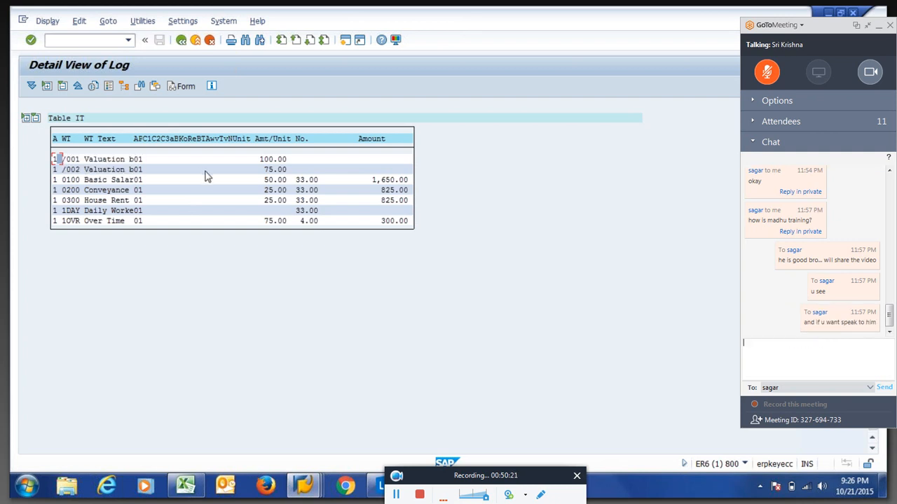
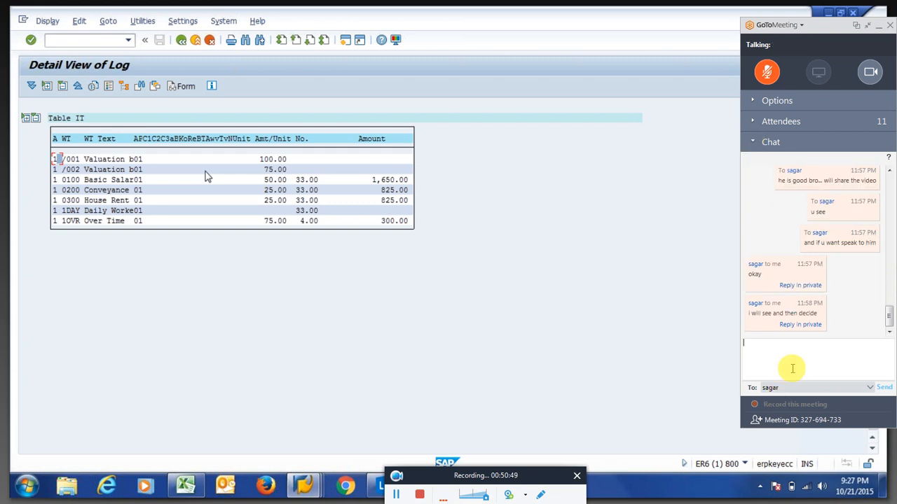
Send 'ya sure' in the meeting chat and switch to the Valuation Bases window.
type("ya sure")
key("Return")
key("alt+Tab")
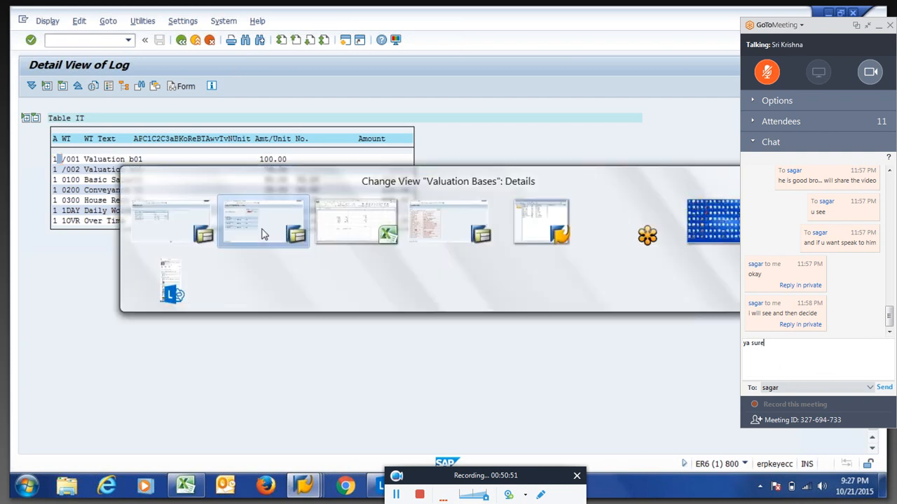
Bring up the 1OVR Over Time Valuation Bases window and expand the meeting chat.
left_click(135, 222)
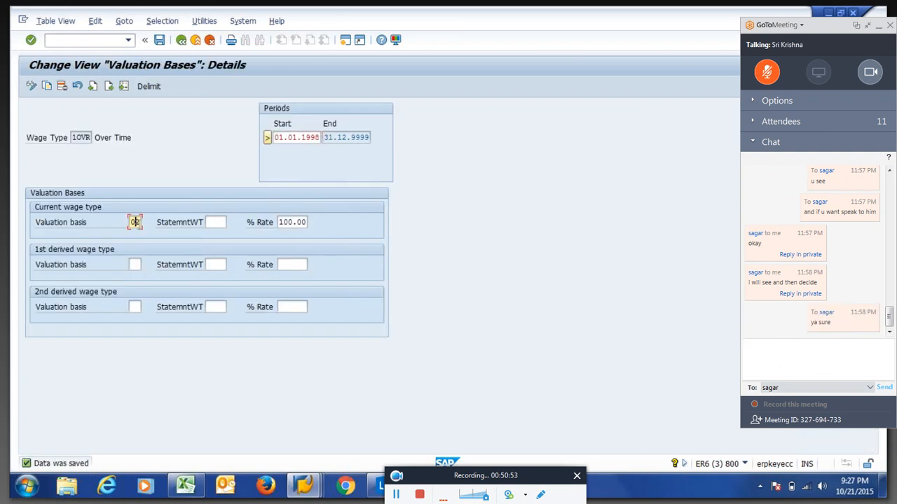
left_click(135, 264)
left_click(750, 141)
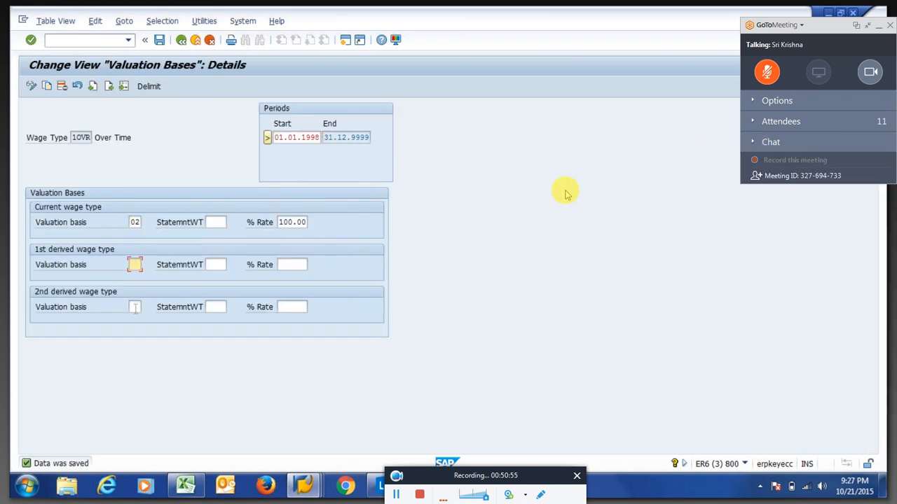
left_click(754, 142)
Reply in the meeting chat that he teaches things simply, without complicated PCRs yet.
left_click(780, 365)
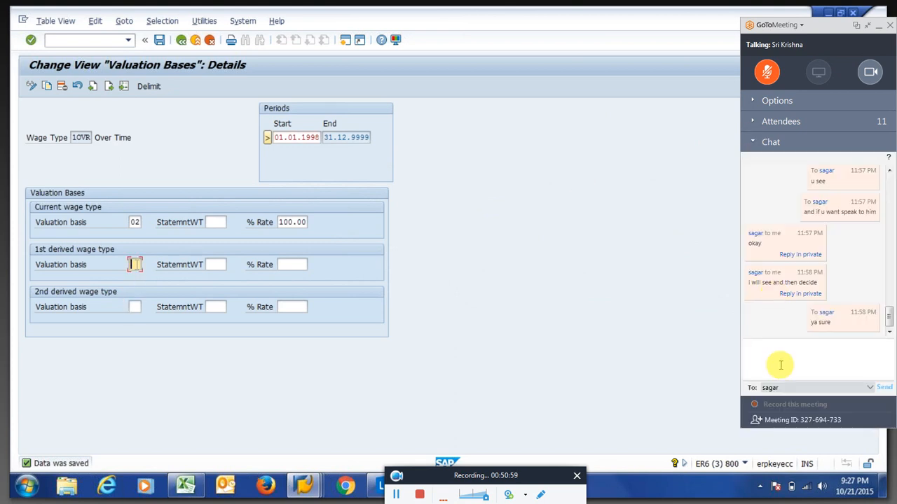
type("i feel he ")
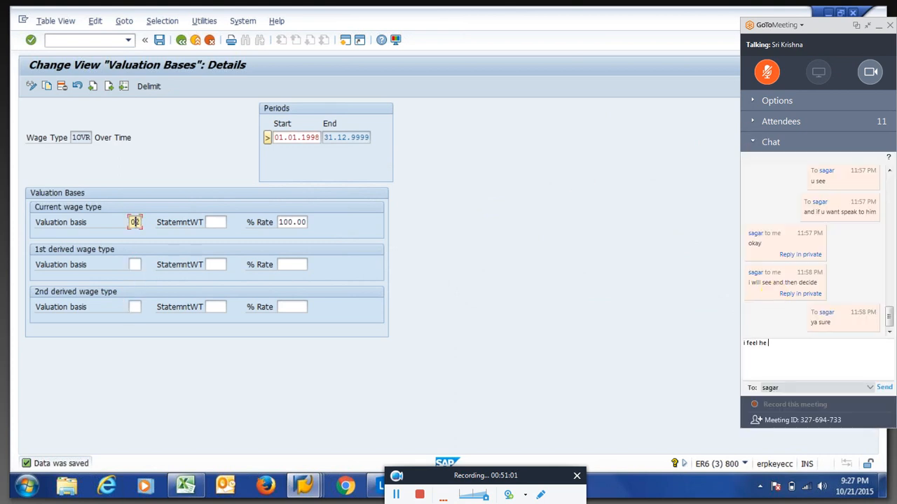
type("teaches things simple...")
key("Return")
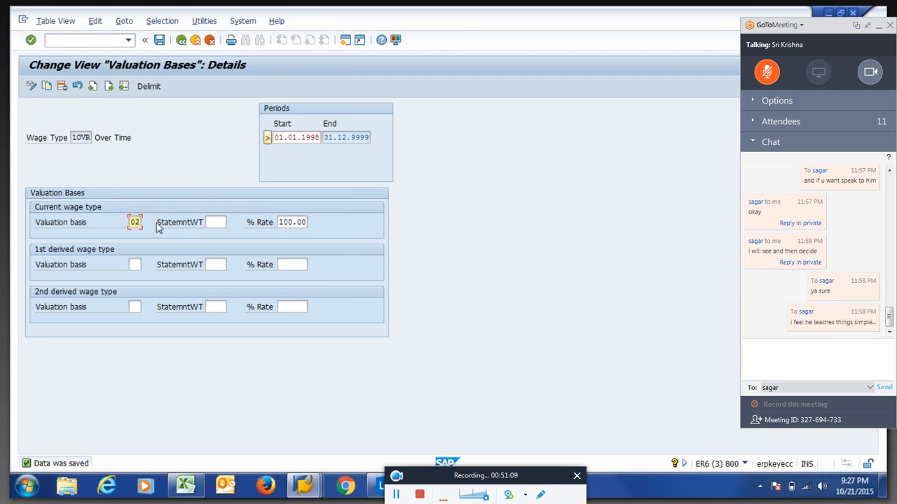
type("he ")
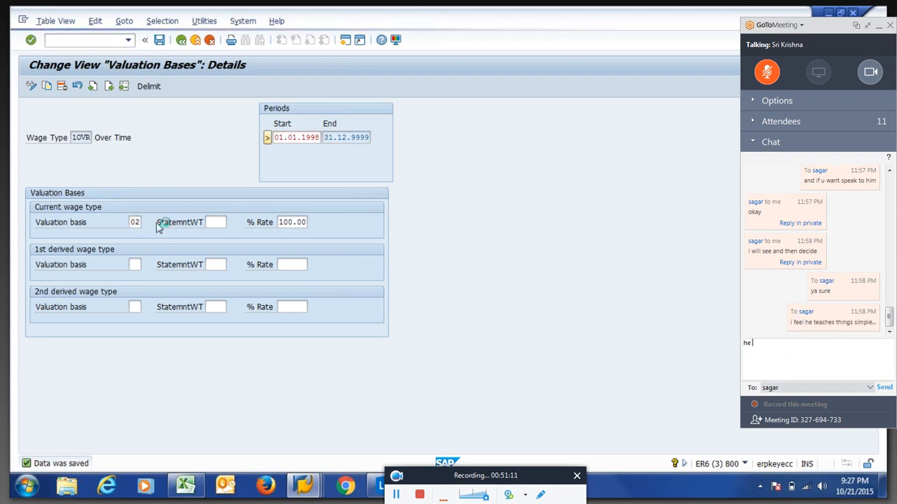
type("has not started com")
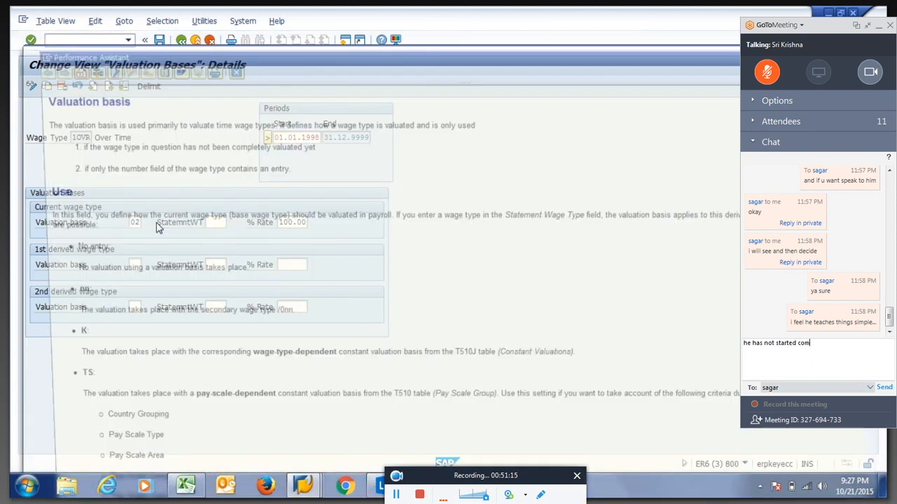
type("plicated ")
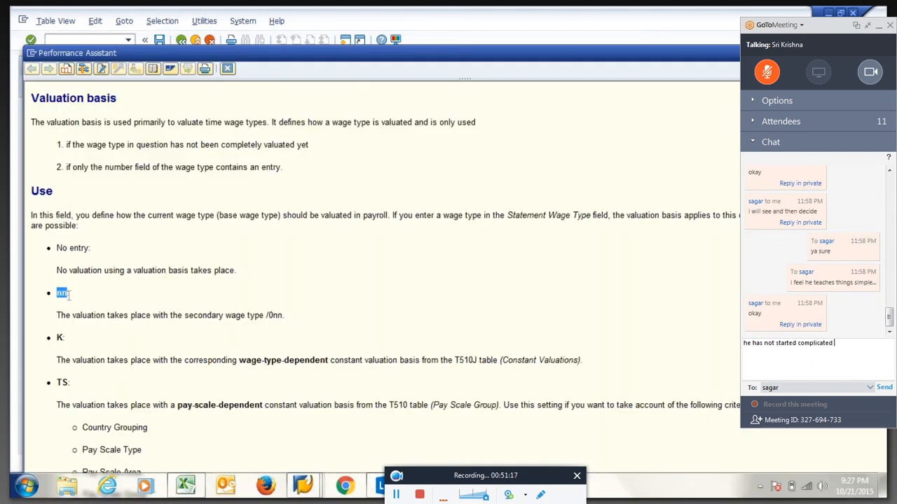
type("pcr.. bu")
type("t the way h")
type("e h")
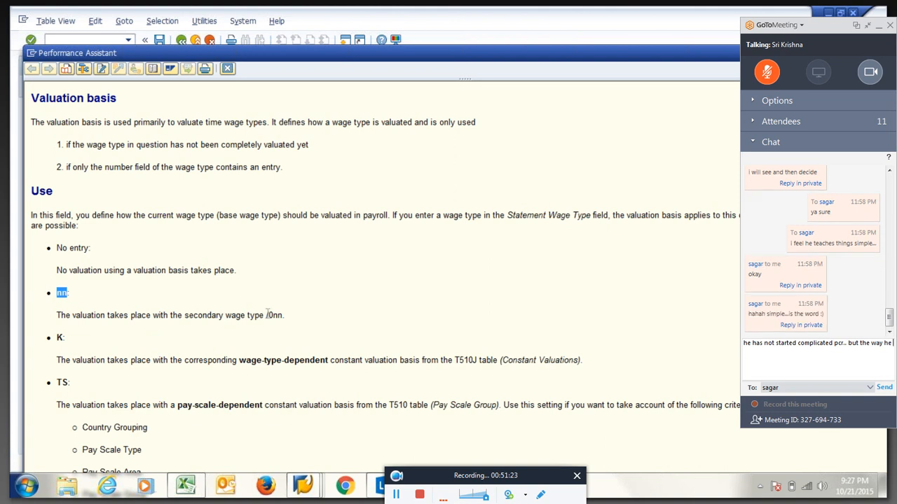
Highlight /0nn, K and T510J in the Valuation basis help while sending a chat reply.
left_click_drag(266, 315, 284, 316)
type("andl")
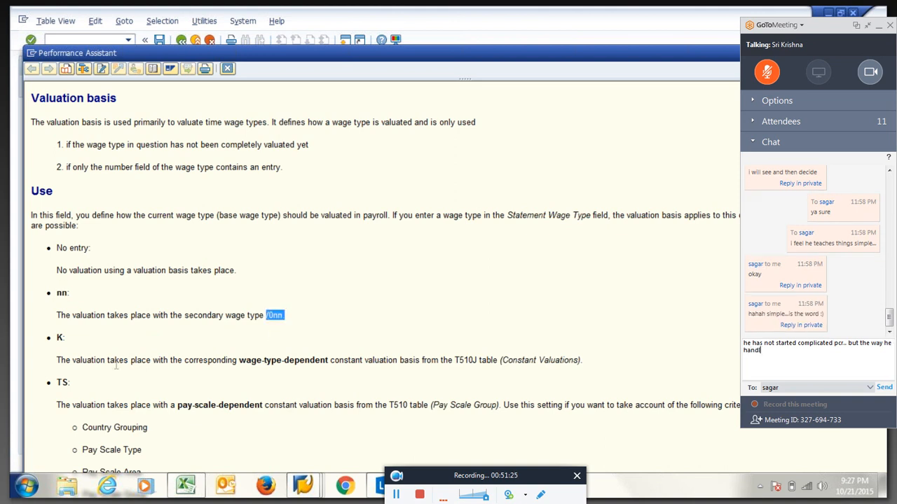
type("es")
left_click_drag(56, 337, 64, 338)
type("is good..")
left_click_drag(456, 360, 477, 360)
key("Return")
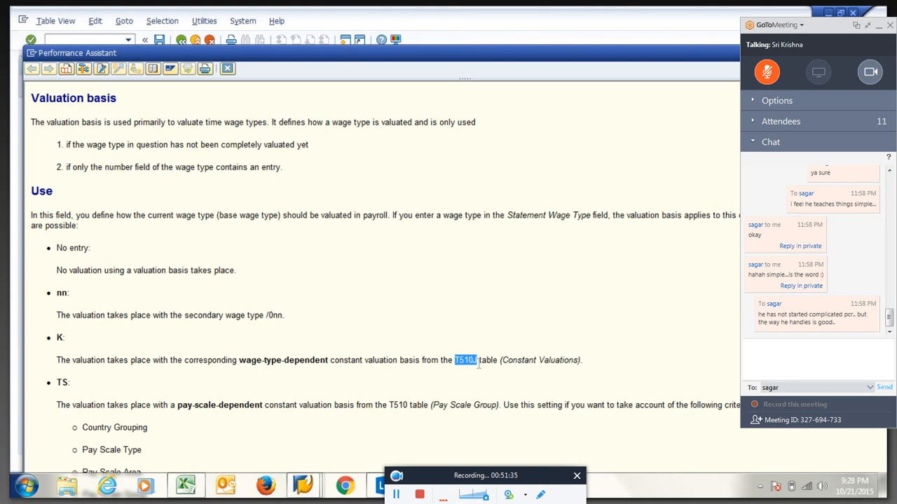
Re-mark the K option in the help and send 'yes bro... simple is important' in chat.
left_click(479, 368)
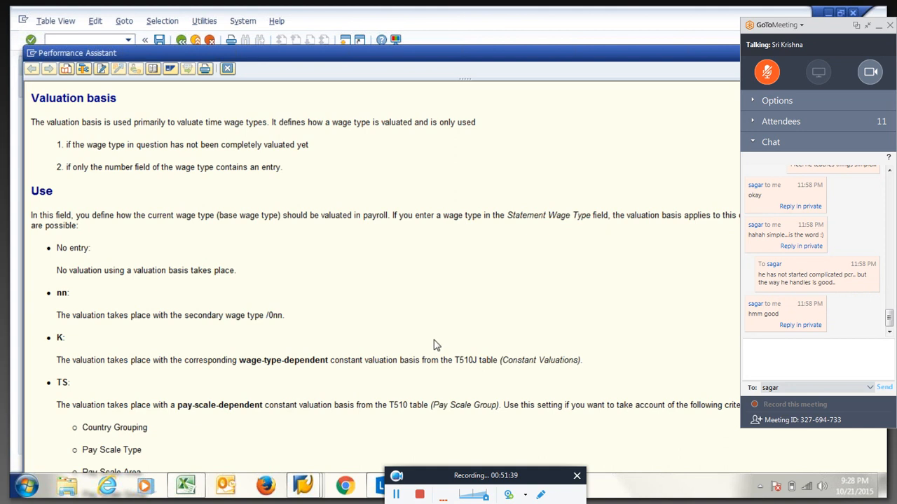
type("yes bro... sim")
left_click_drag(57, 339, 66, 340)
type("ple is impo")
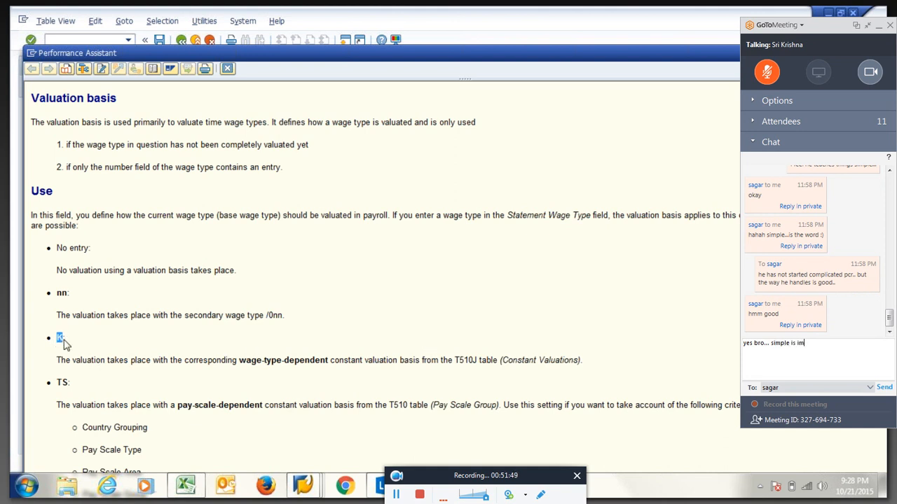
type("rtant")
key("Return")
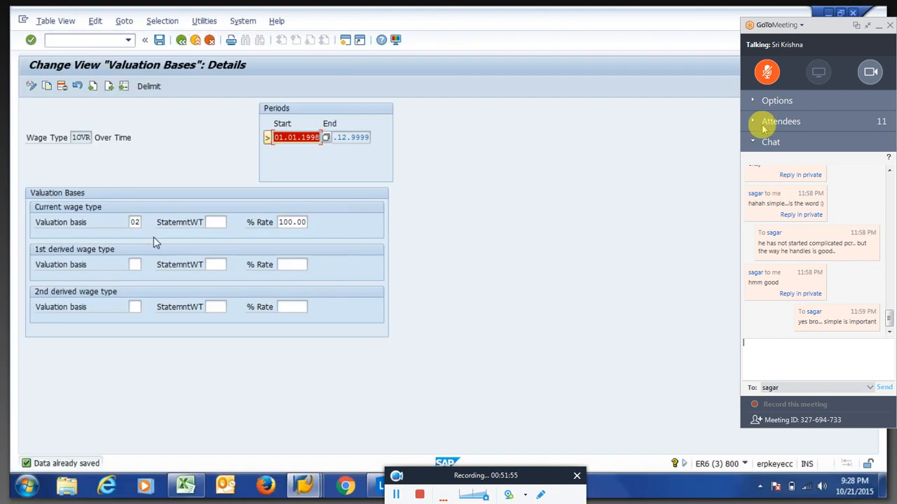
Close the help and rerun payroll for personnel number 106.
left_click(751, 144)
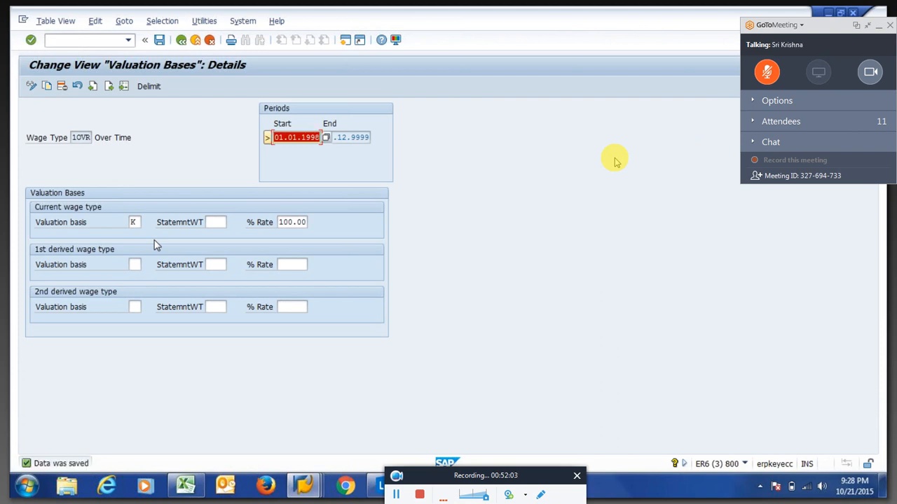
key("alt+Tab")
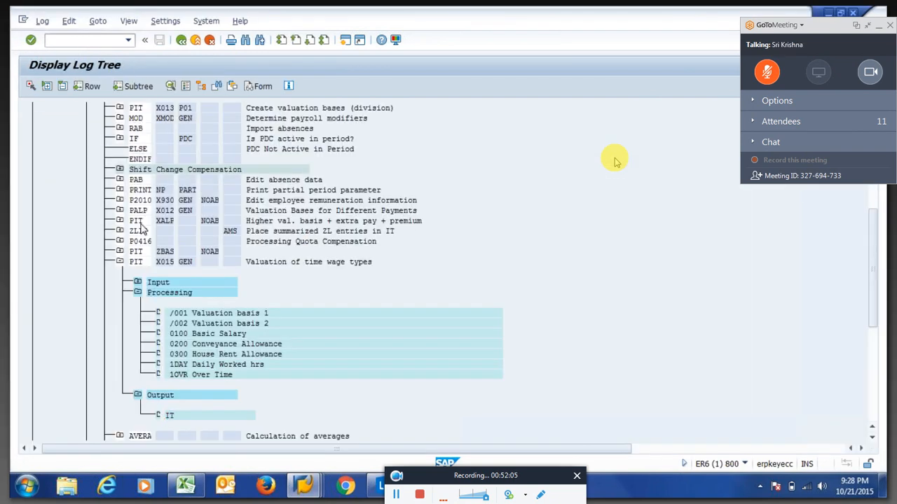
key("F3")
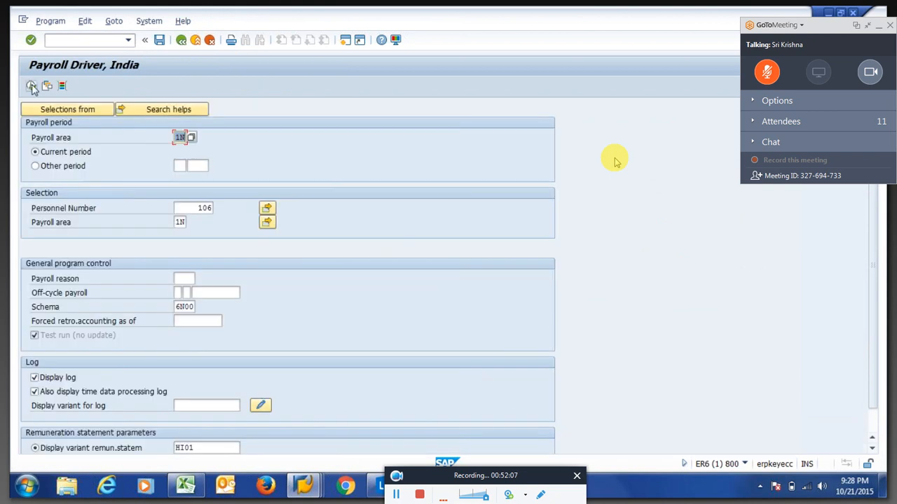
left_click(33, 87)
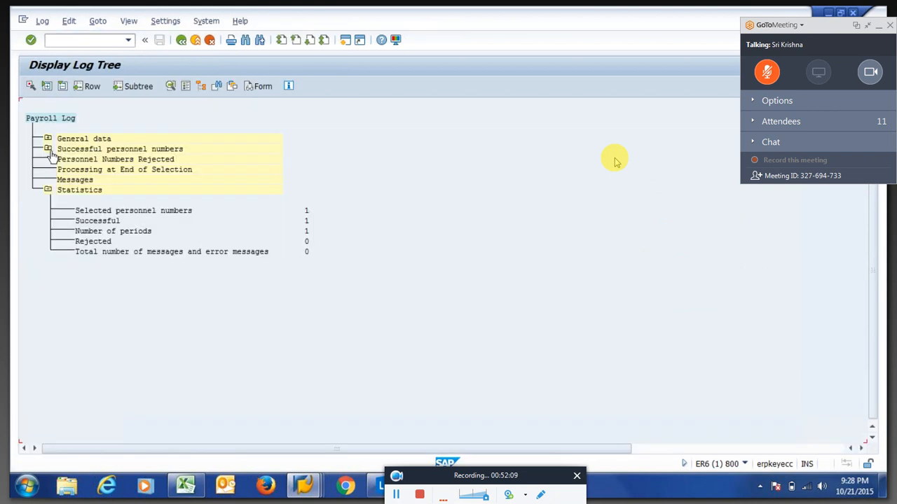
Expand the rerun log through 01/2015 and time data to X015's Processing part.
left_click(48, 148)
left_click(65, 170)
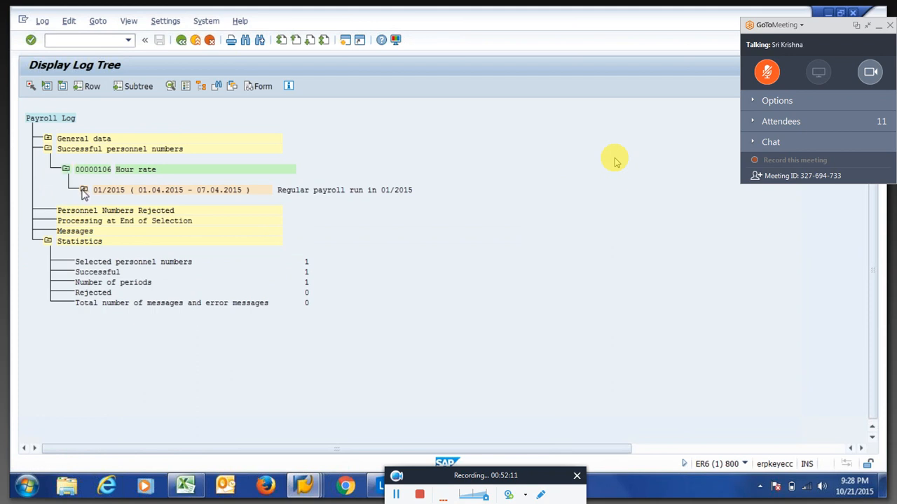
left_click(84, 190)
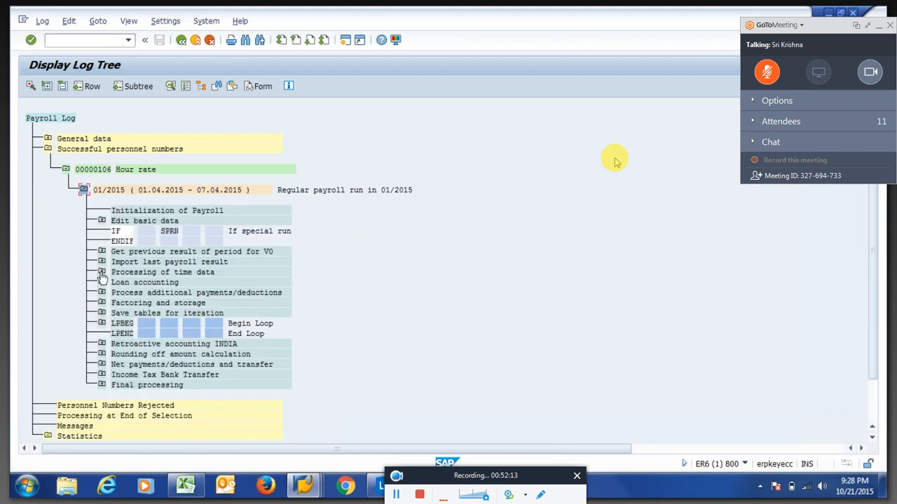
left_click(102, 273)
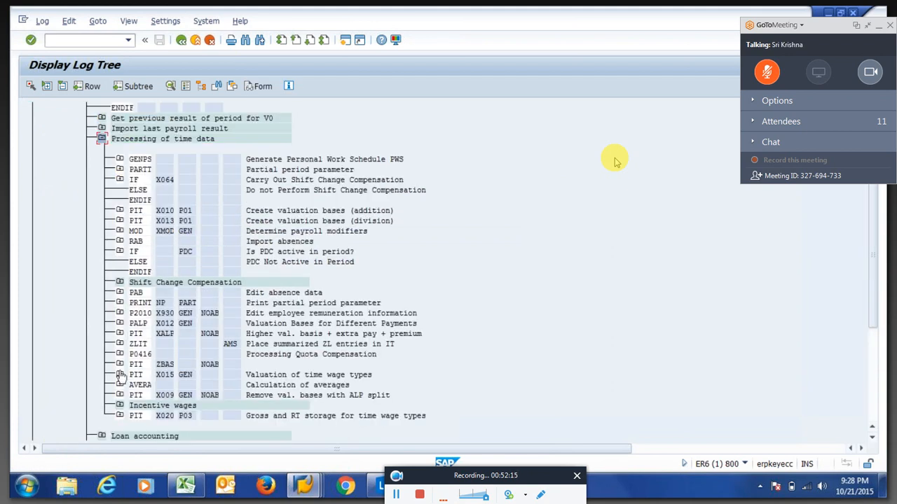
left_click(119, 375)
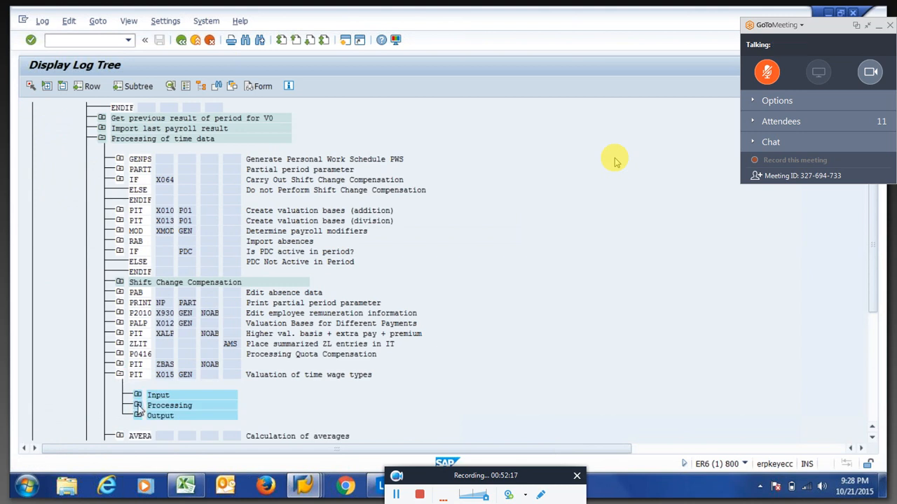
left_click(138, 407)
Open X015's IT output table, where 1OVR Over Time has Amt/Unit 100000.00.
double_click(197, 415)
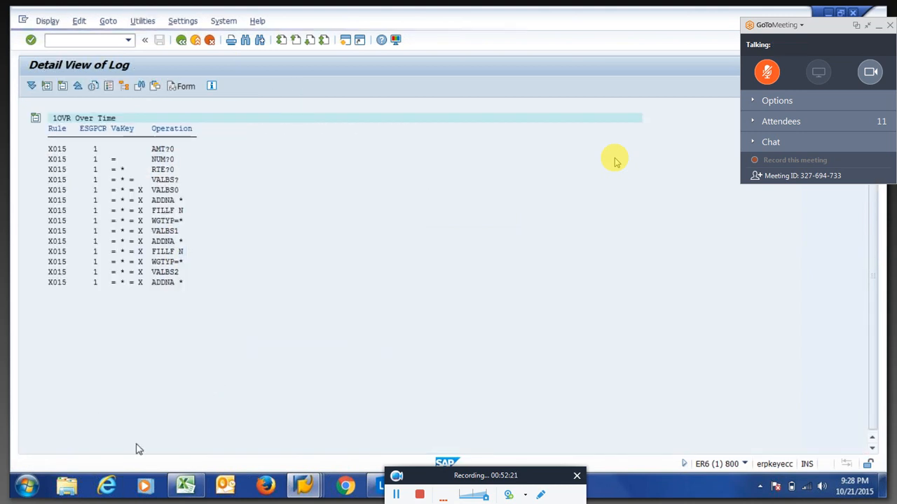
key("F3")
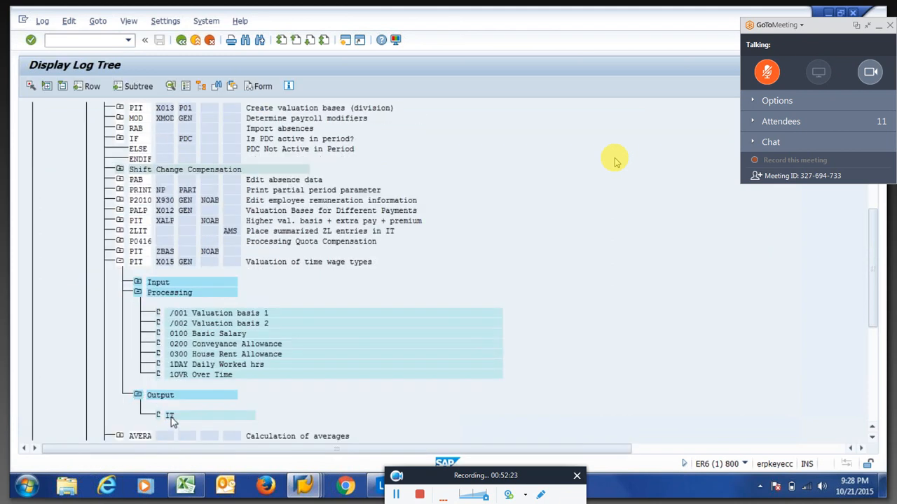
double_click(170, 416)
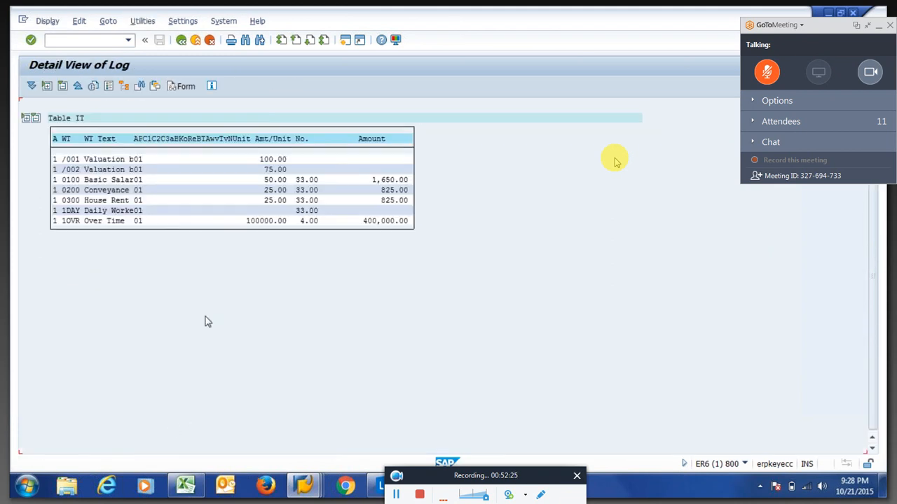
left_click_drag(244, 221, 291, 228)
Verify 1OVR uses valuation basis K at 100.00%, then back out to SM30 and start entering a view name.
key("F3")
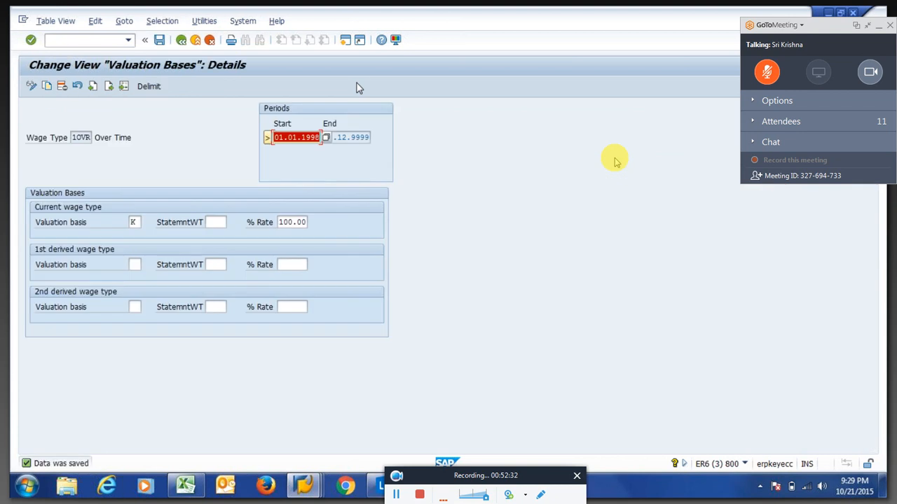
left_click(141, 222)
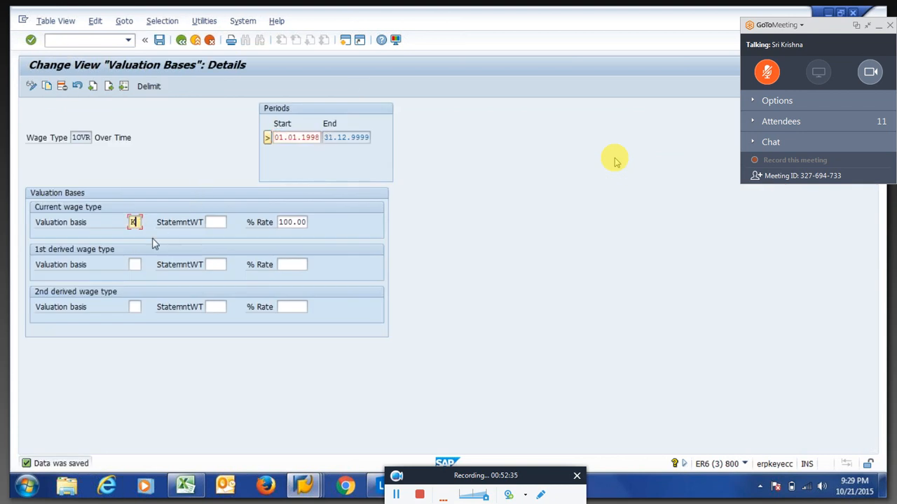
key("F3")
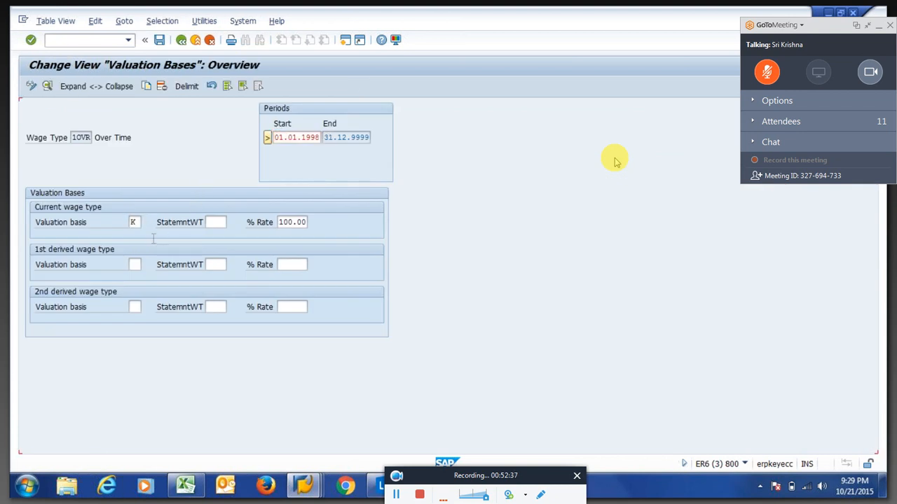
key("F3")
key("F3")
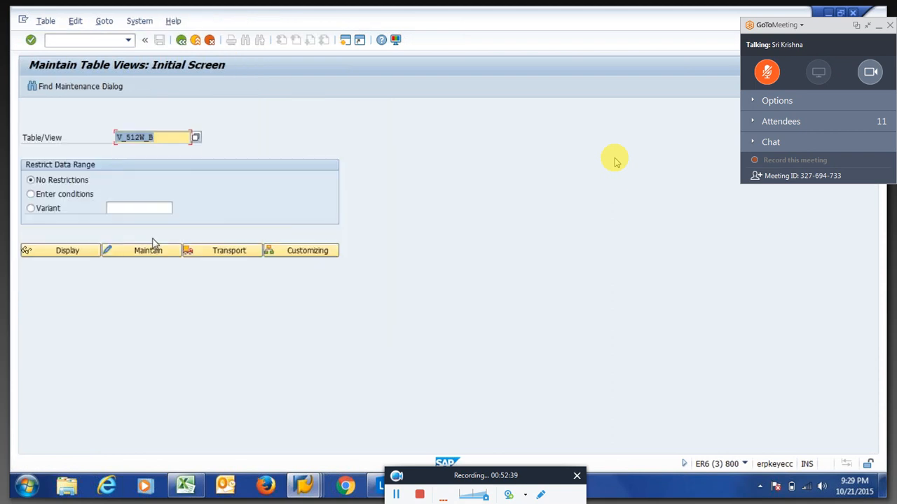
type("V_51")
key("BackSpace")
key("BackSpace")
Open table view V_T510J for maintenance with country grouping 40.
type("T")
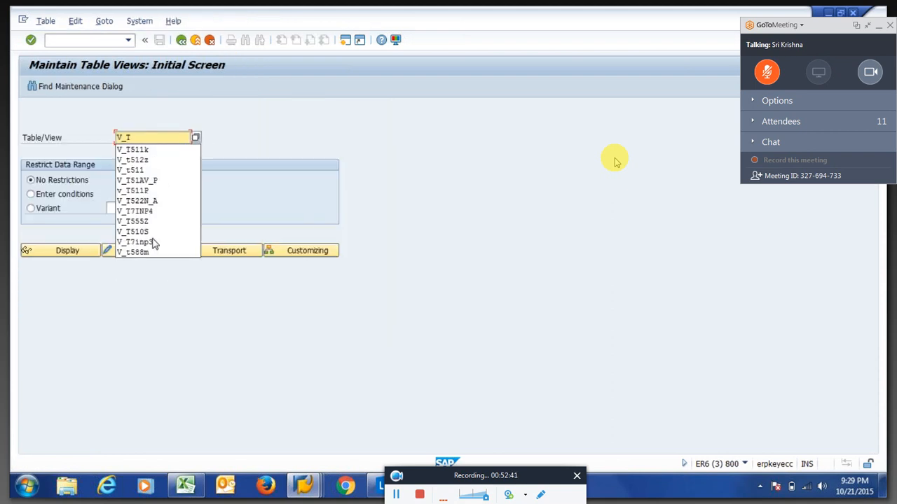
type("510")
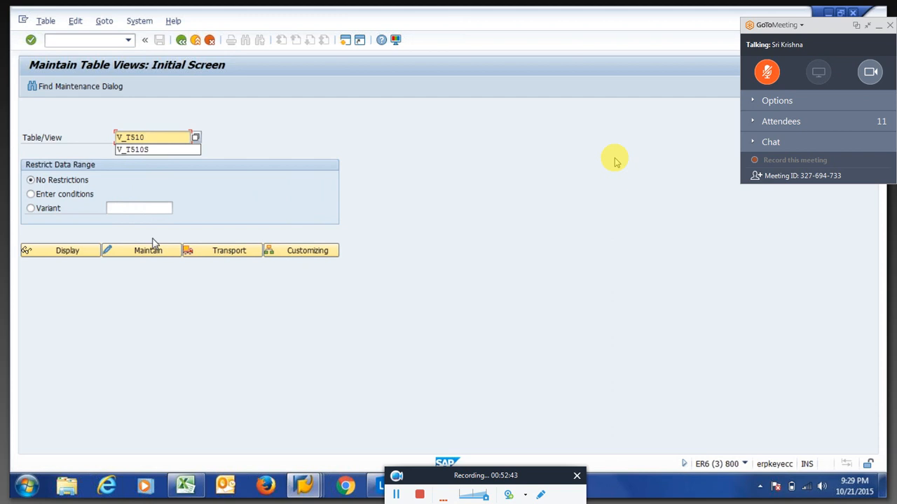
type("j")
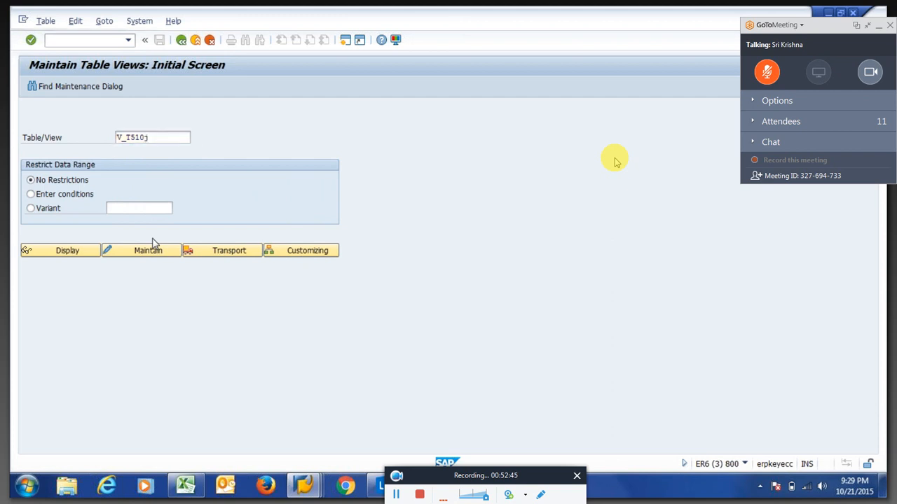
left_click(153, 243)
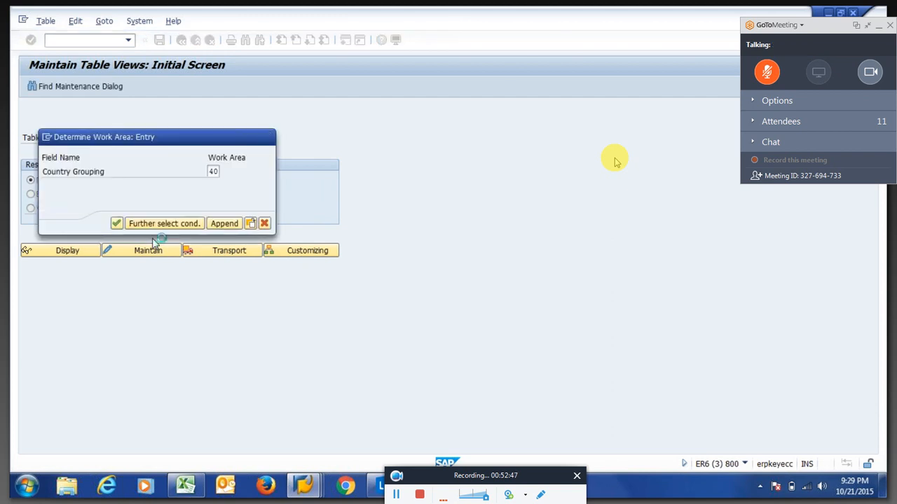
key("Return")
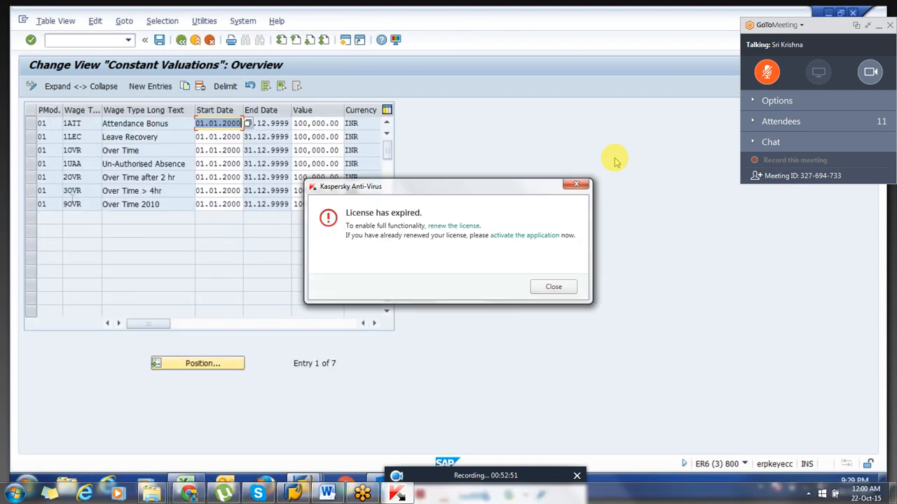
left_click(552, 287)
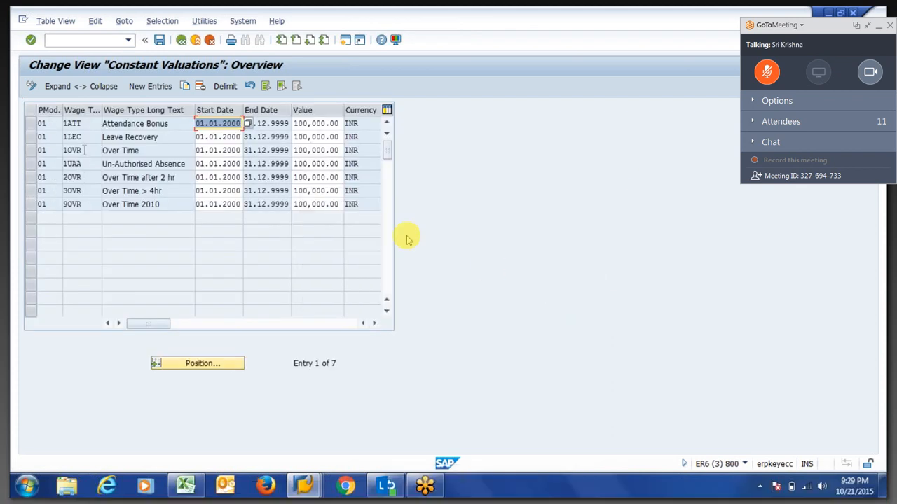
Change 1OVR Over Time's constant value to 200.00 and save it under the customizing request.
left_click(84, 150)
left_click(309, 151)
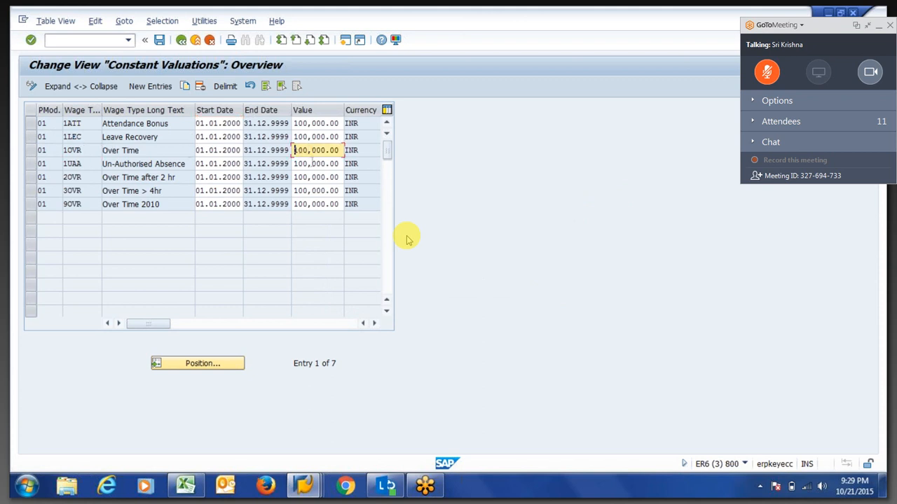
key("Tab")
key("shift+Tab")
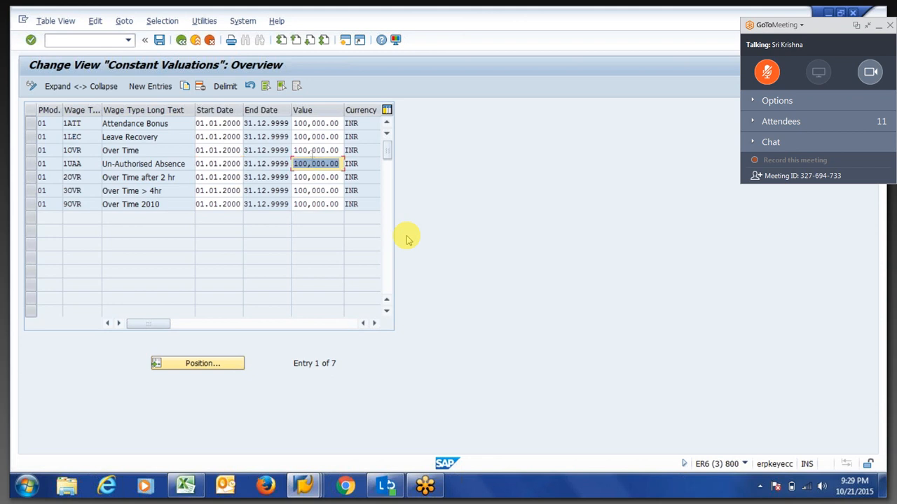
key("Tab")
key("shift+Tab")
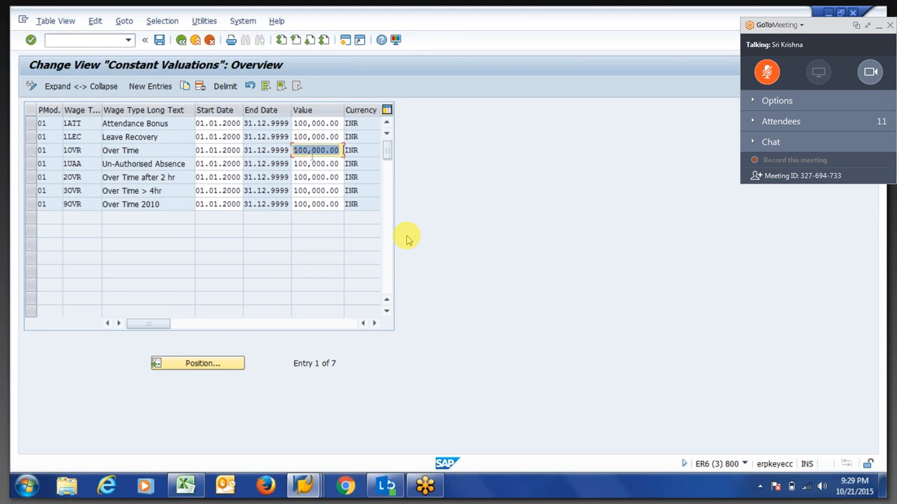
type("200")
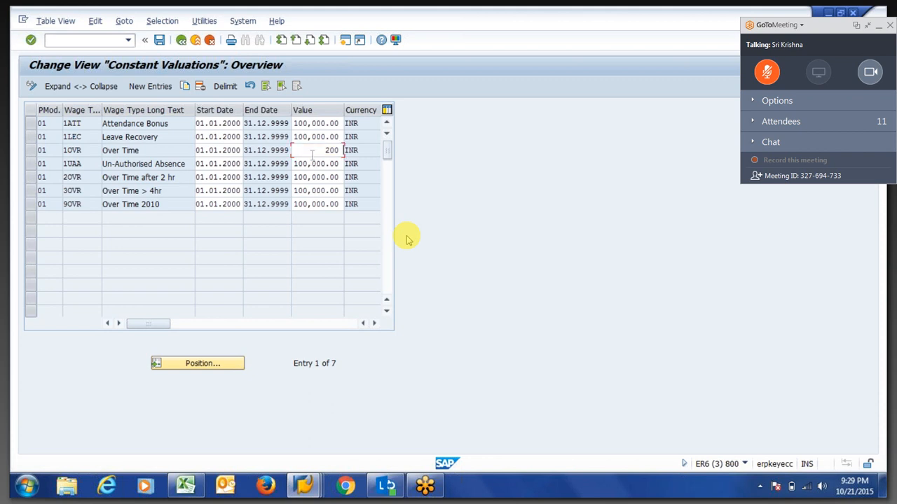
key("Return")
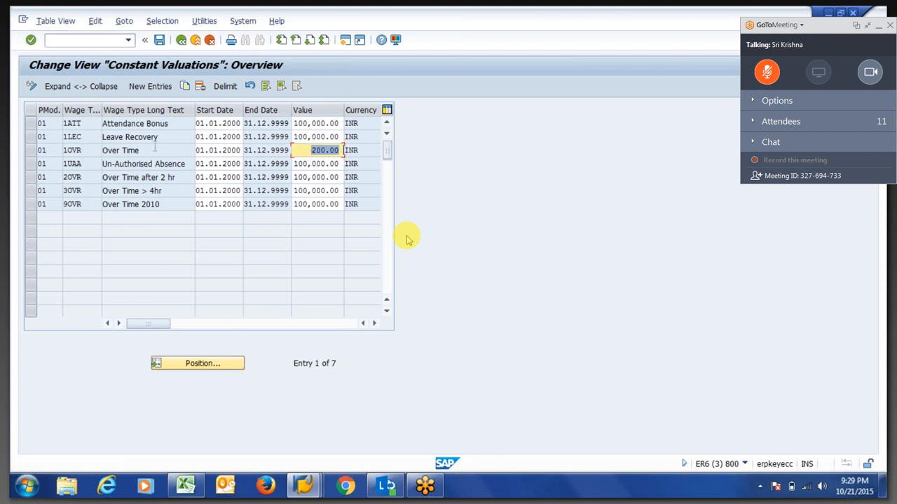
left_click(41, 152)
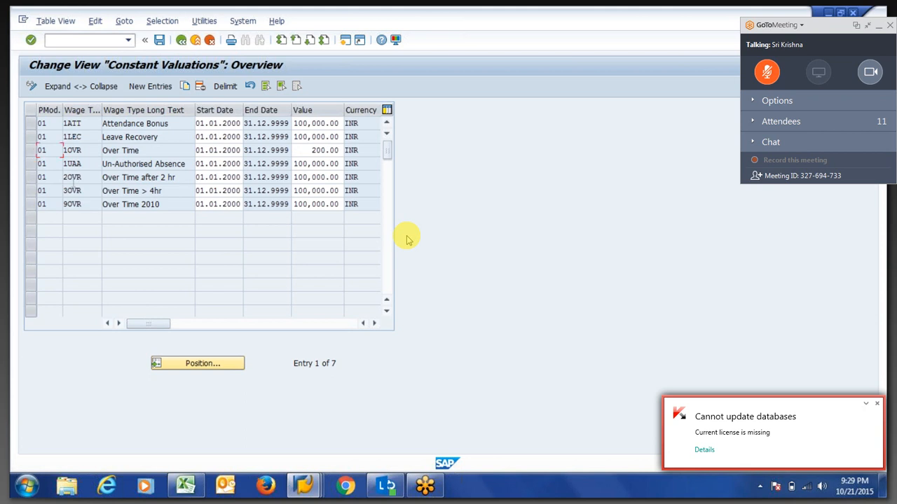
key("ctrl+s")
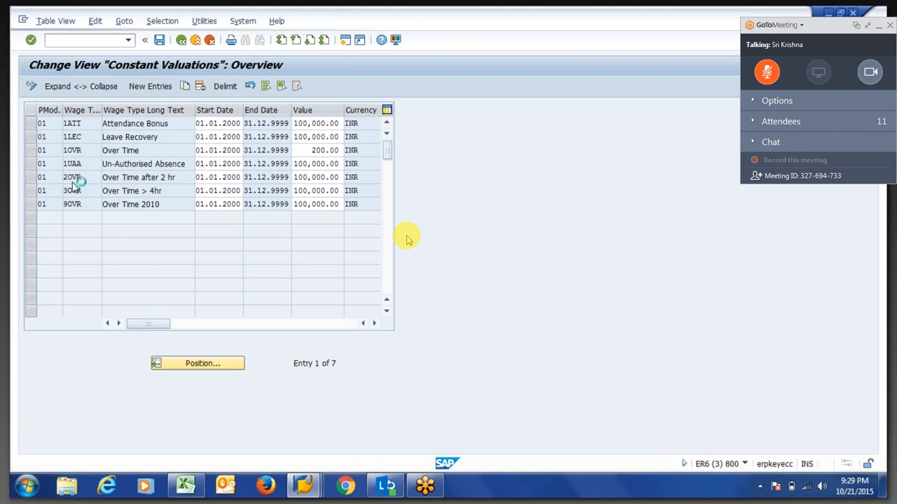
key("Return")
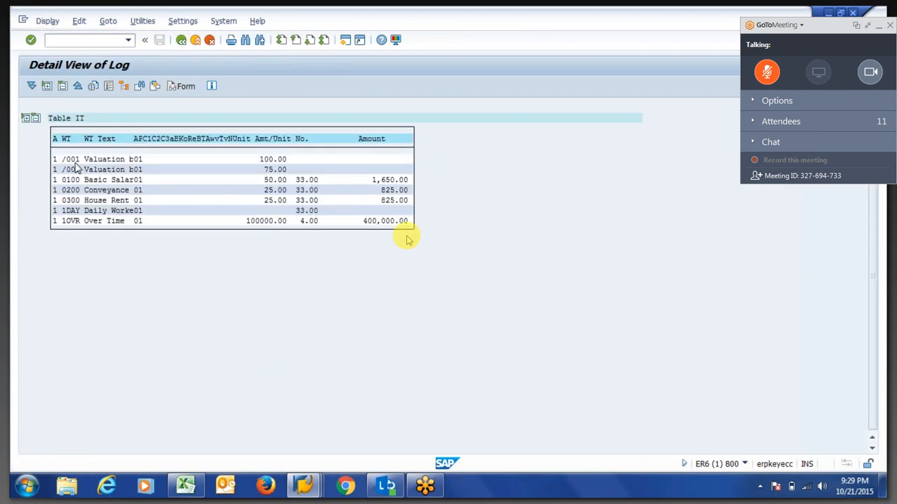
Return to the top of the payroll log tree and show the open SAP window previews.
key("F3")
scroll(77, 162, "up", 8)
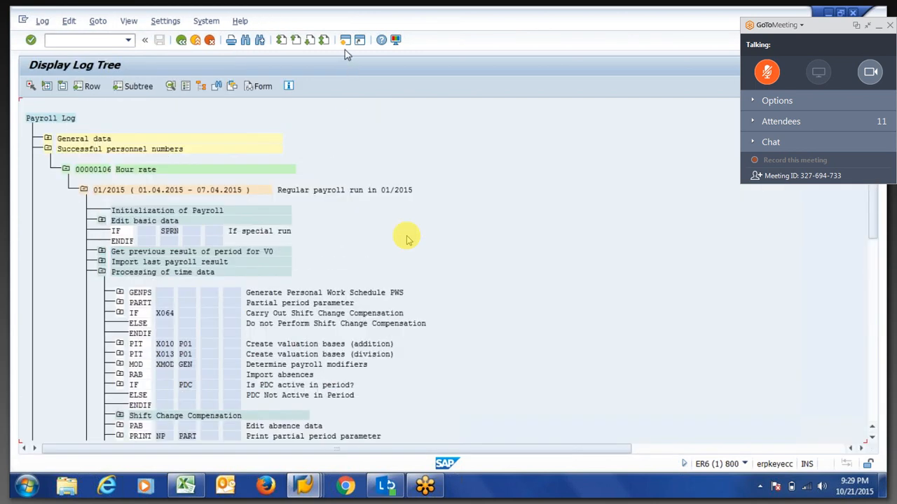
left_click(304, 490)
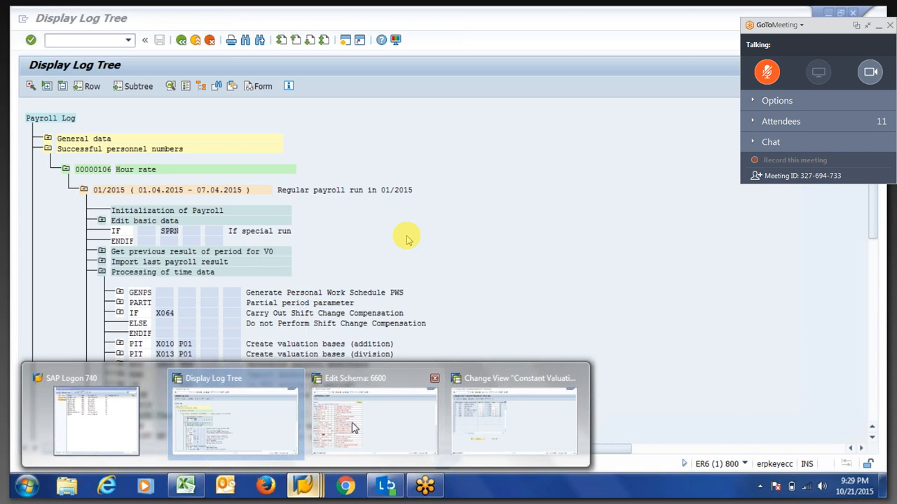
Bring forward Edit Schema 6600 and open rule XMOD from line 000160.
left_click(345, 428)
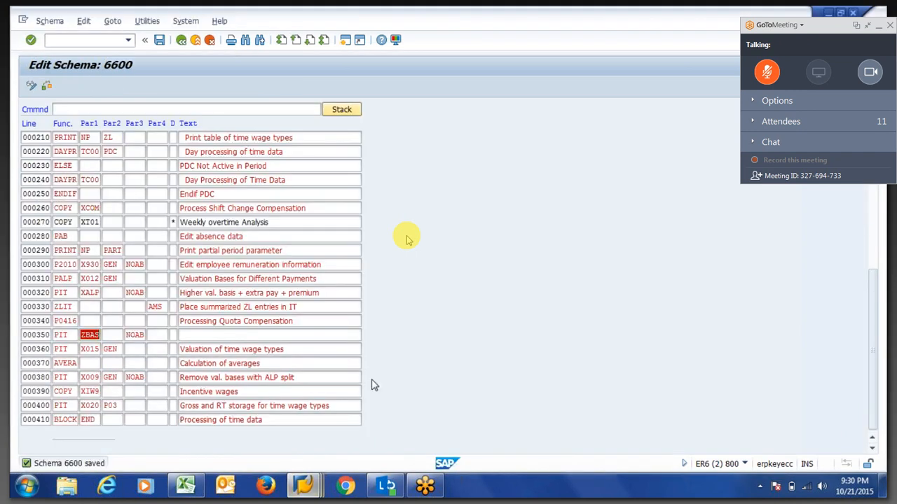
key("F3")
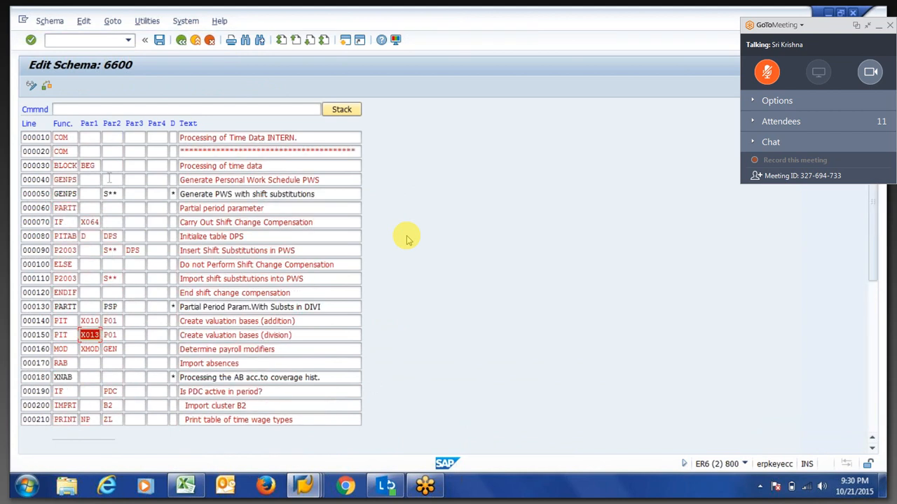
double_click(101, 207)
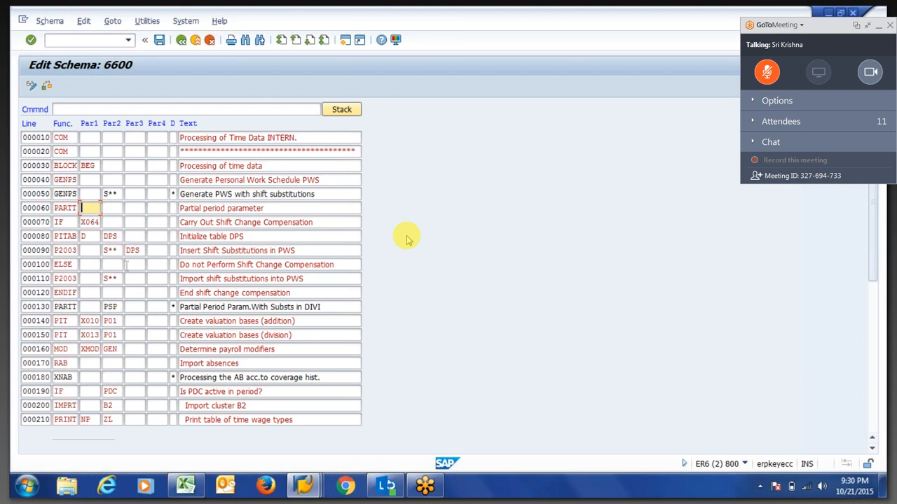
left_click(91, 349)
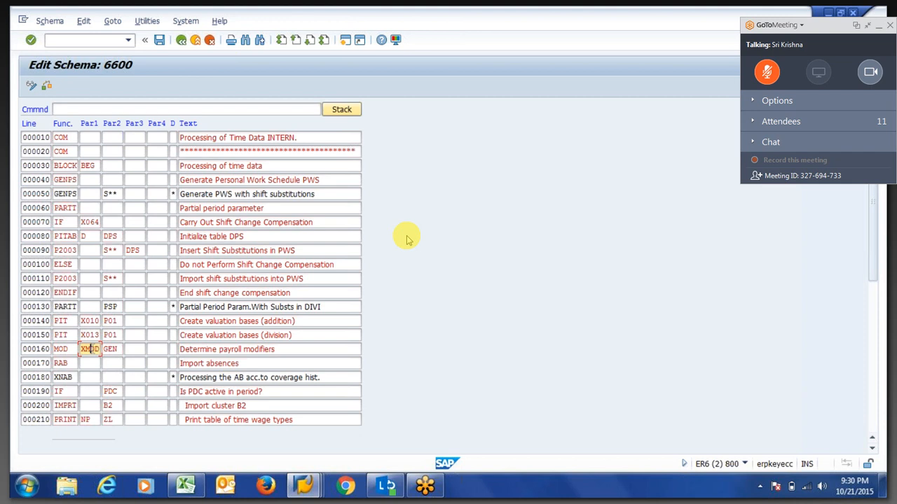
double_click(90, 350)
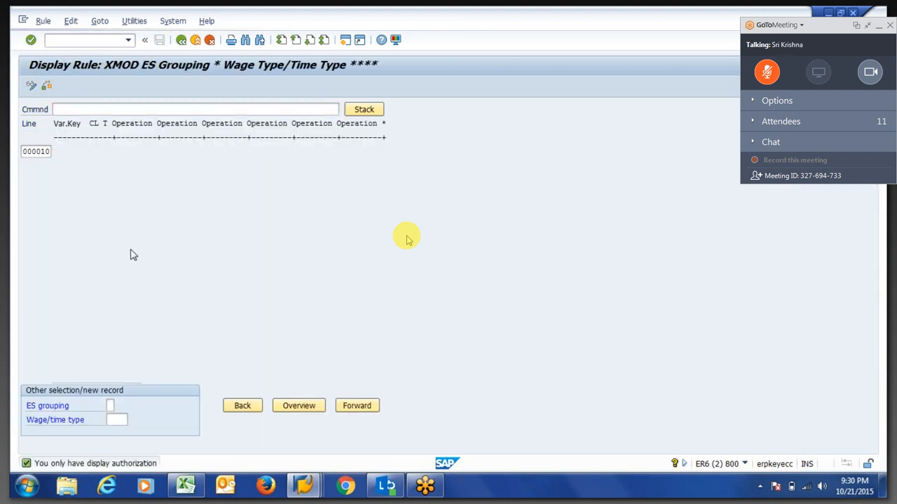
Open XMOD's source text and expand grouping 1 down to its MODIF A=01 operation.
key("F3")
left_click(164, 292)
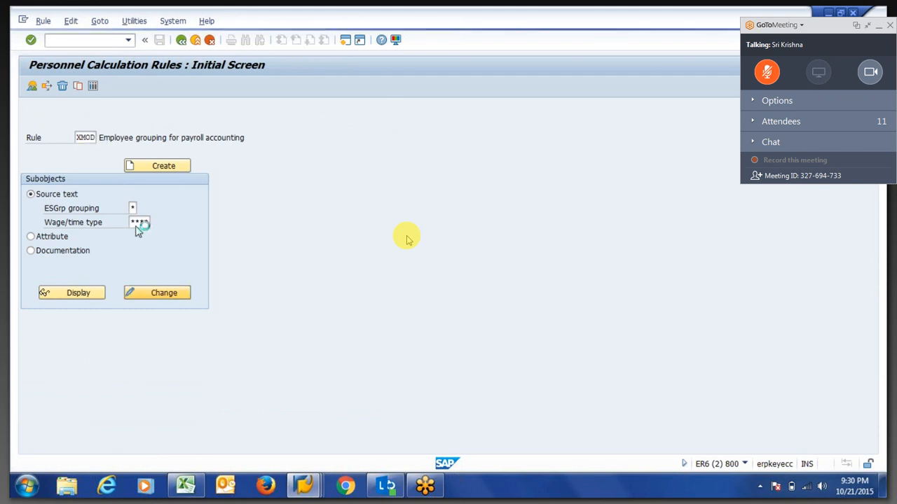
left_click(31, 138)
left_click(41, 149)
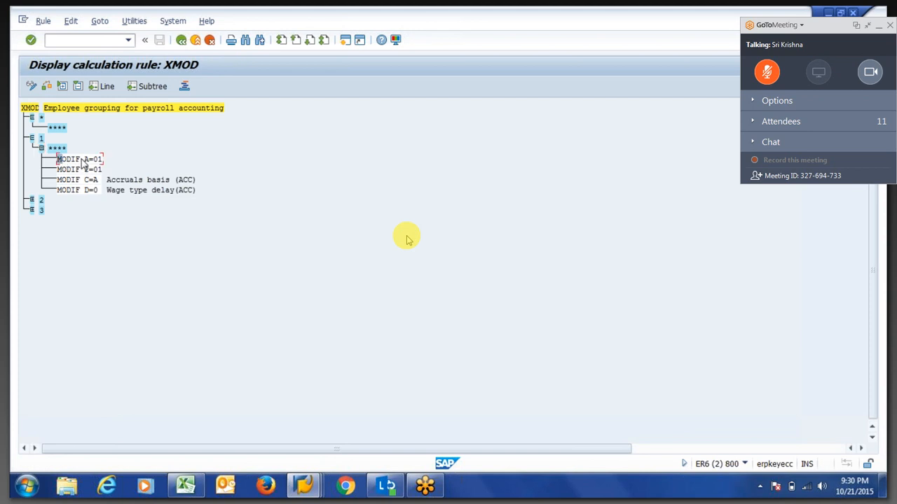
left_click(86, 160)
left_click(87, 170)
left_click(86, 160)
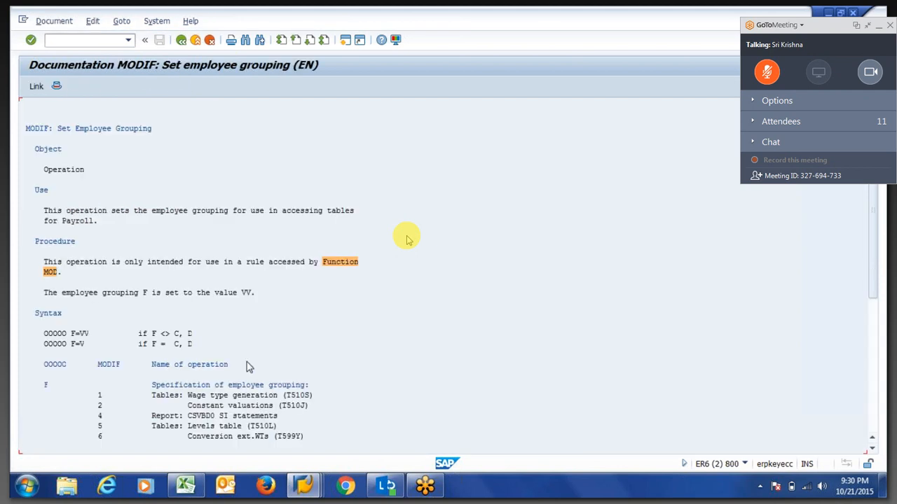
Read the MODIF help on T510J constant valuations, then select the 01 value of MODIF 2=01.
left_click(247, 366)
left_click_drag(283, 407, 308, 414)
left_click(100, 407)
left_click(181, 40)
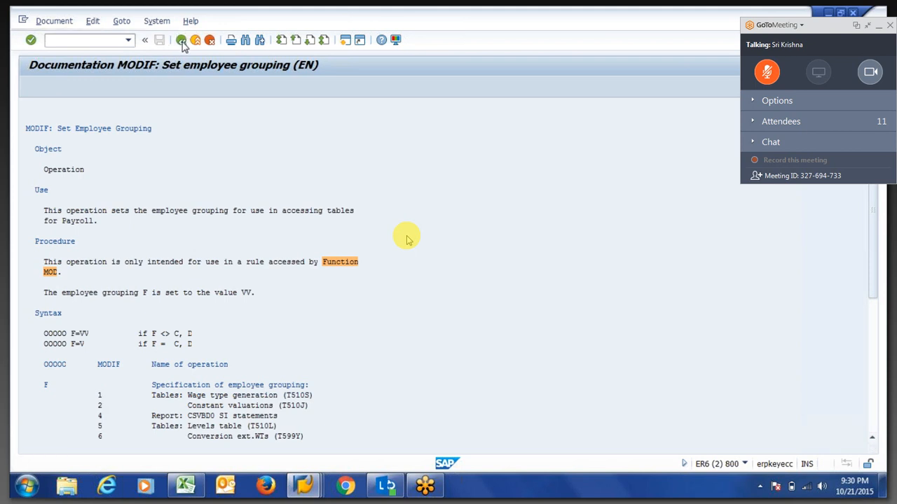
left_click(86, 171)
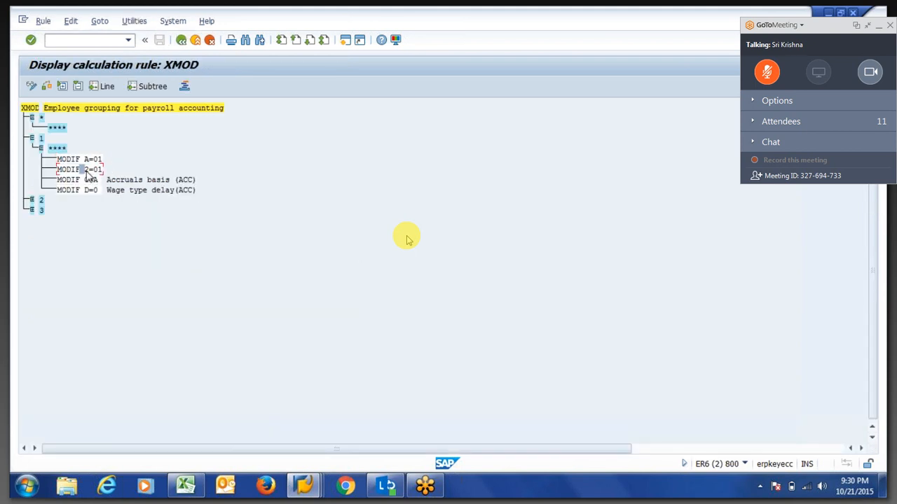
double_click(99, 172)
left_click(302, 486)
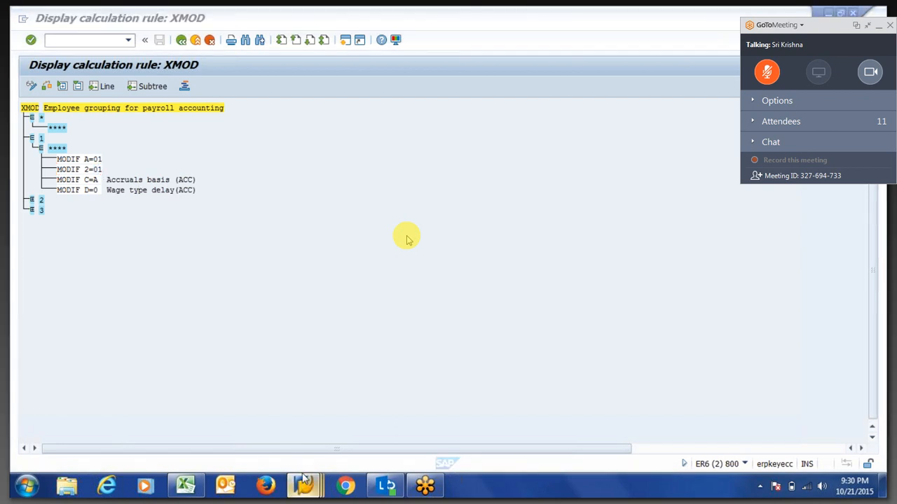
left_click(481, 423)
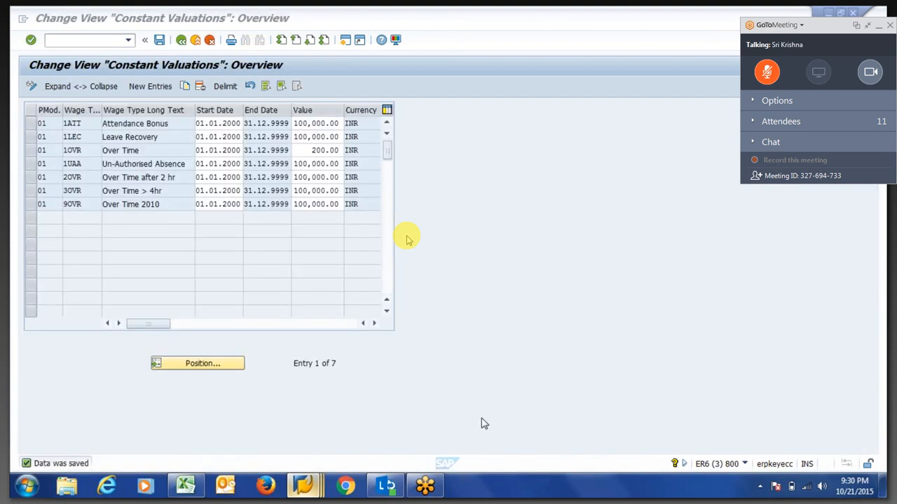
left_click(66, 149)
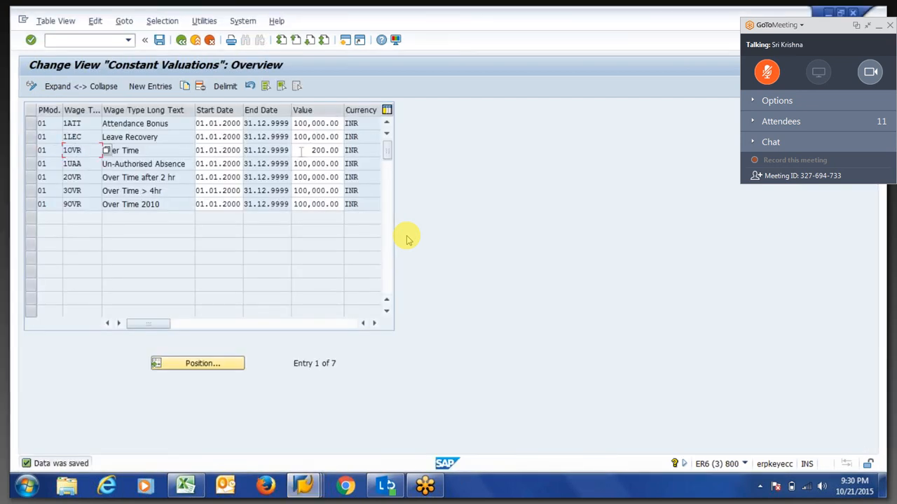
key("Tab")
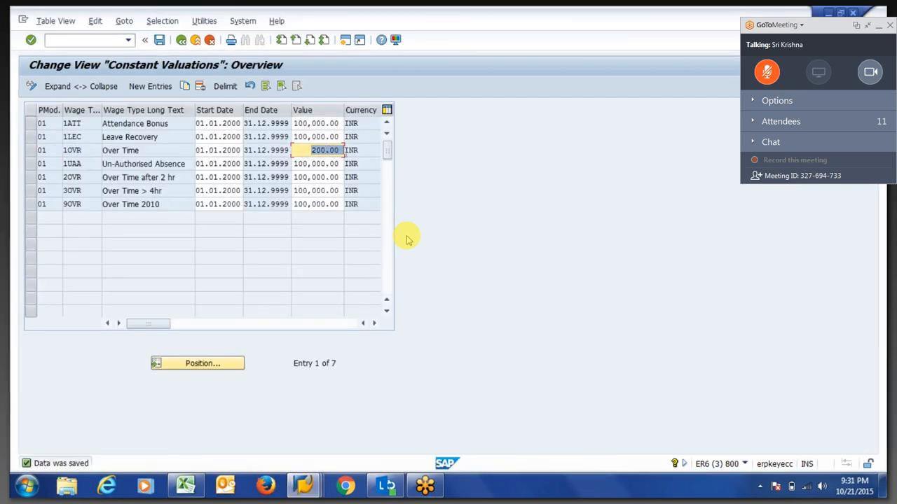
left_click(343, 151)
left_click_drag(222, 150, 243, 150)
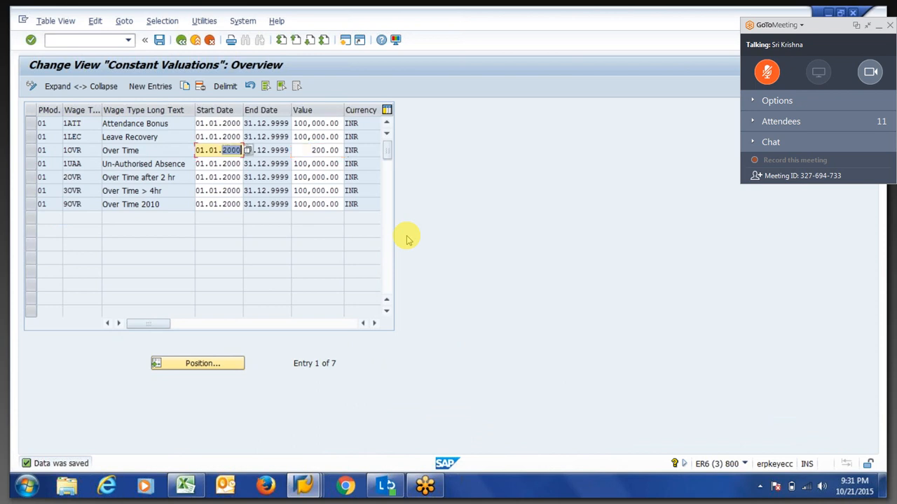
left_click(242, 150)
left_click(245, 148)
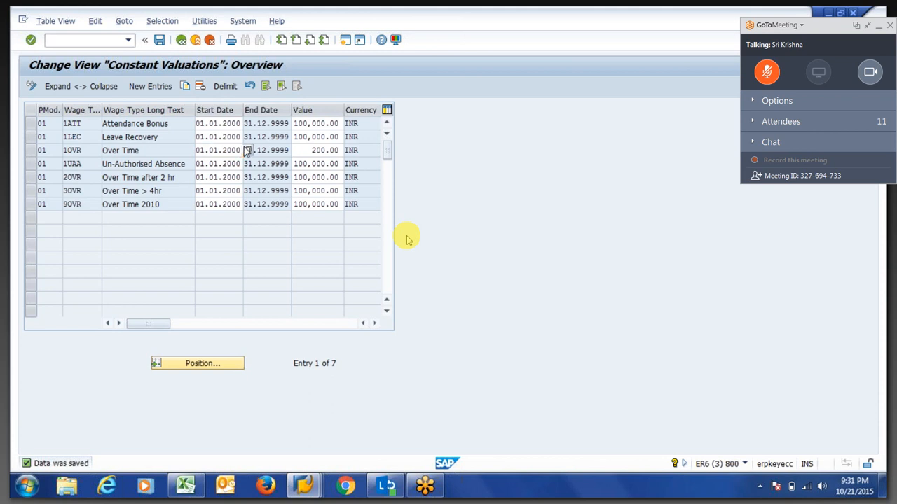
key("ctrl+s")
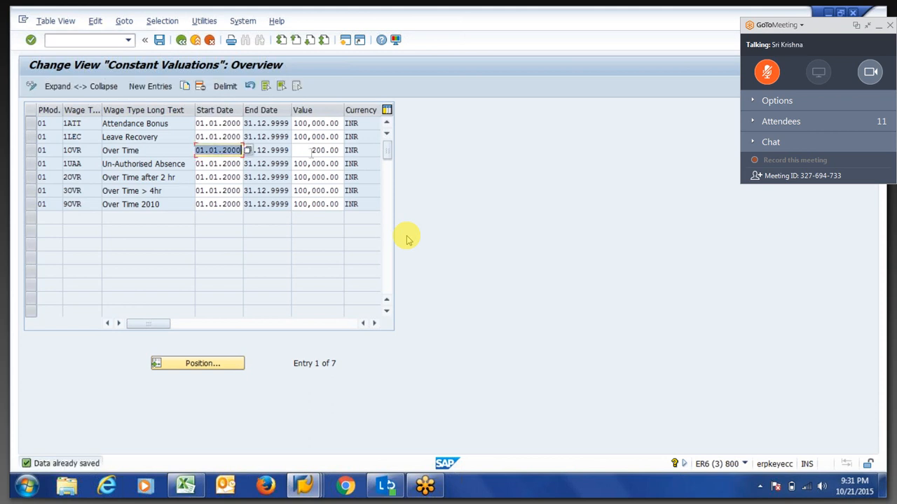
left_click(311, 150)
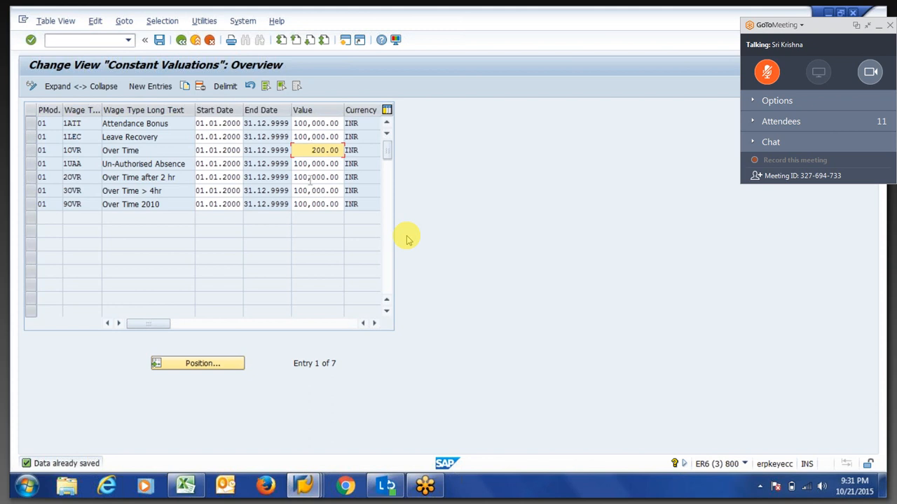
key("alt+Tab")
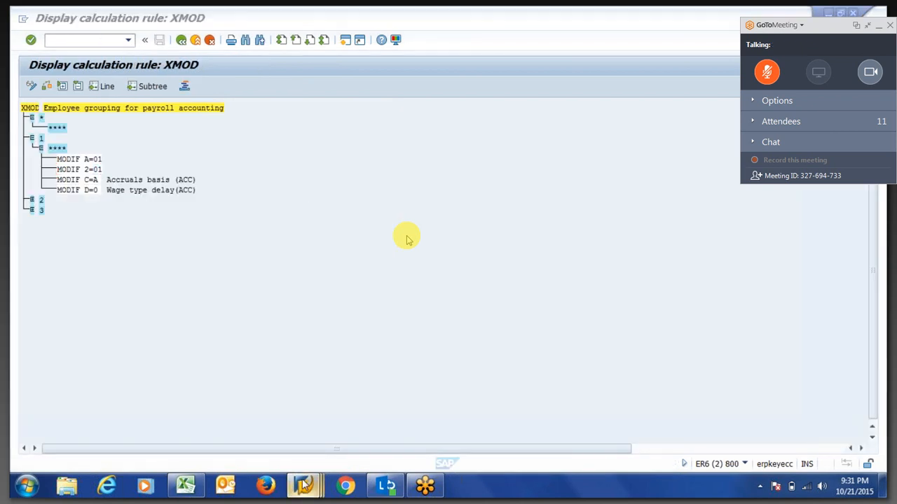
mouse_move(304, 486)
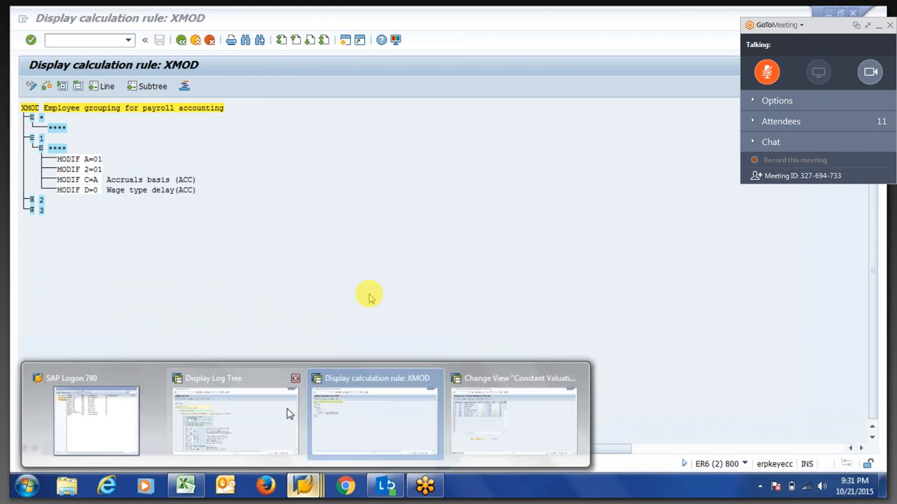
Exit and redisplay the payroll log, expanding employee 00000106's 01/2015 time data to X015.
left_click(242, 422)
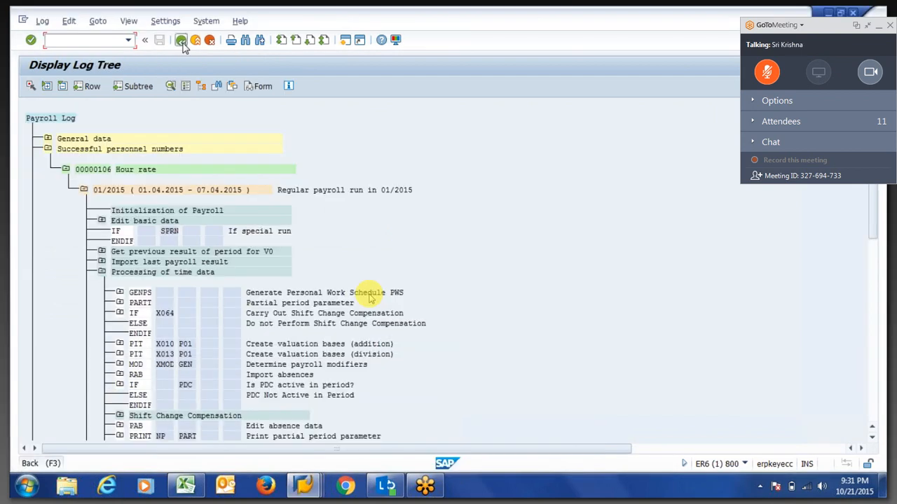
left_click(181, 41)
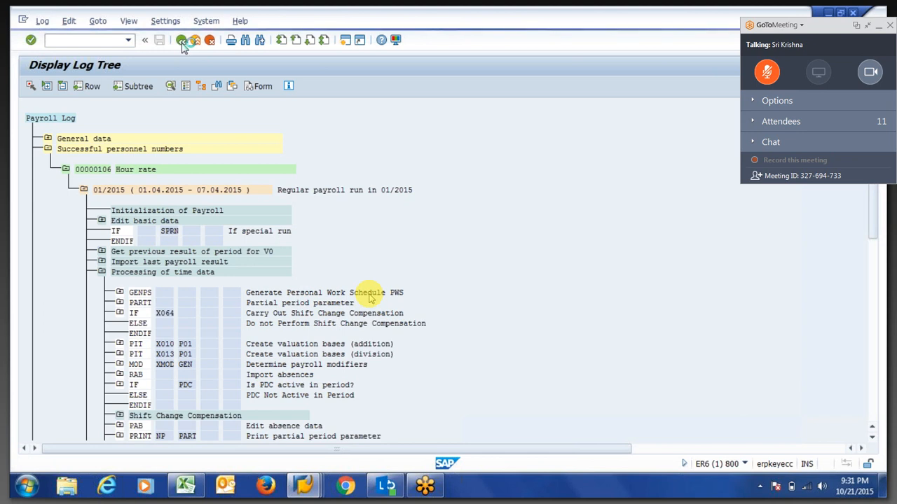
left_click(187, 236)
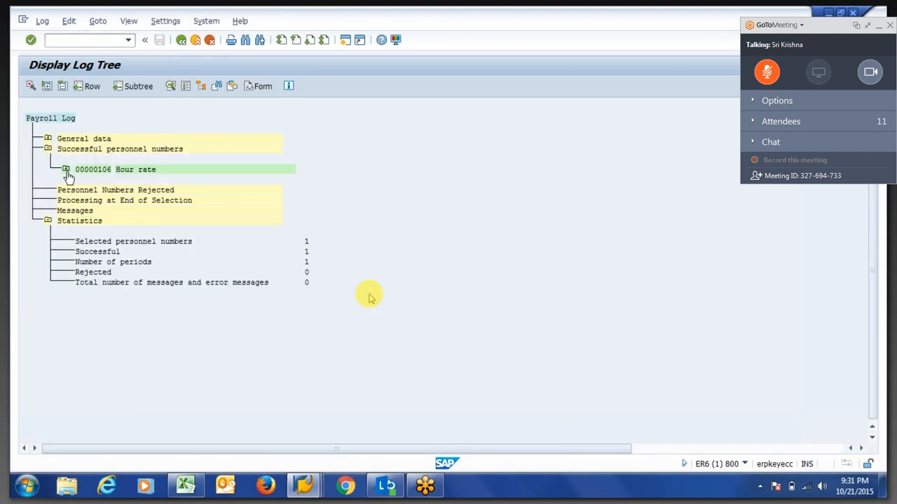
left_click(65, 169)
left_click(83, 190)
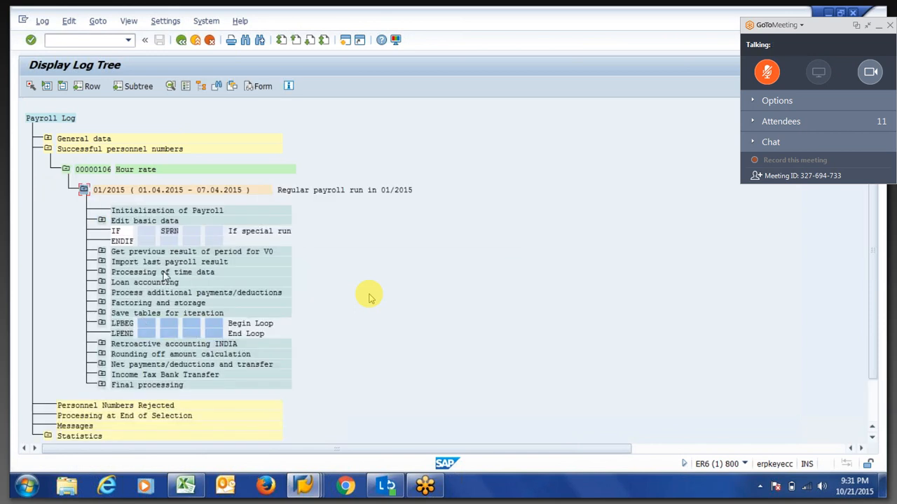
left_click(101, 282)
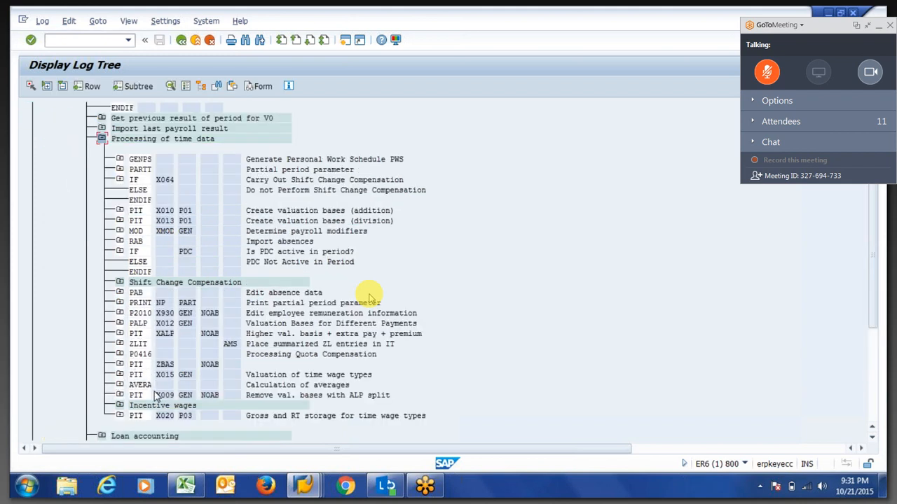
left_click(120, 385)
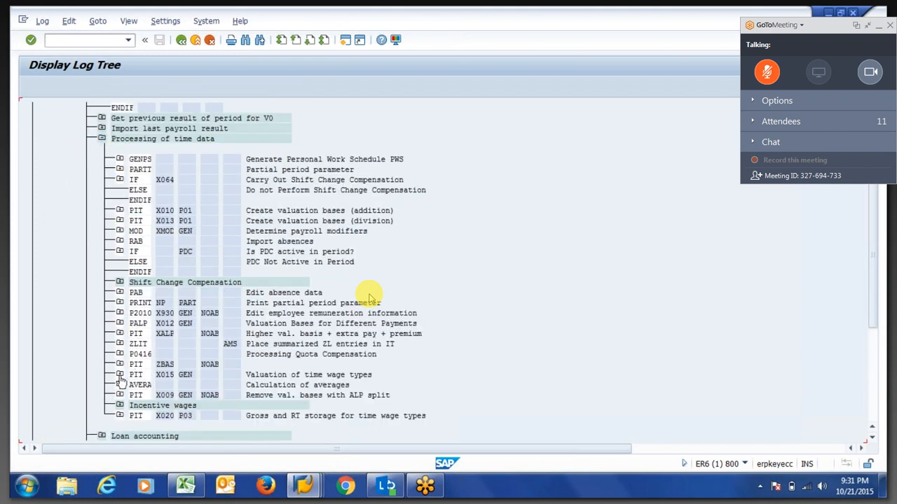
Inspect the X015 input Table IT, then collapse the Input node again.
left_click(138, 395)
double_click(169, 417)
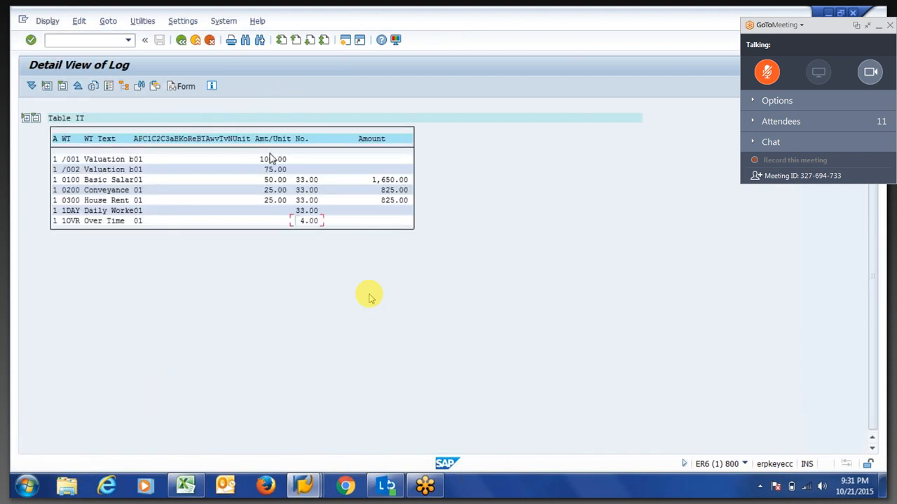
left_click(181, 39)
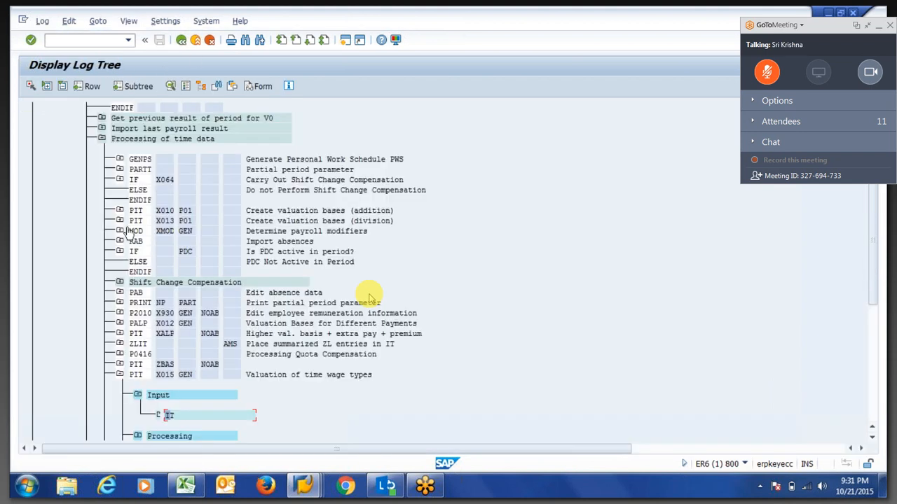
left_click(138, 395)
Open the X015 output Table IT, showing 1OVR Over Time at 200.00 × 4.00 = 800.00.
left_click(139, 416)
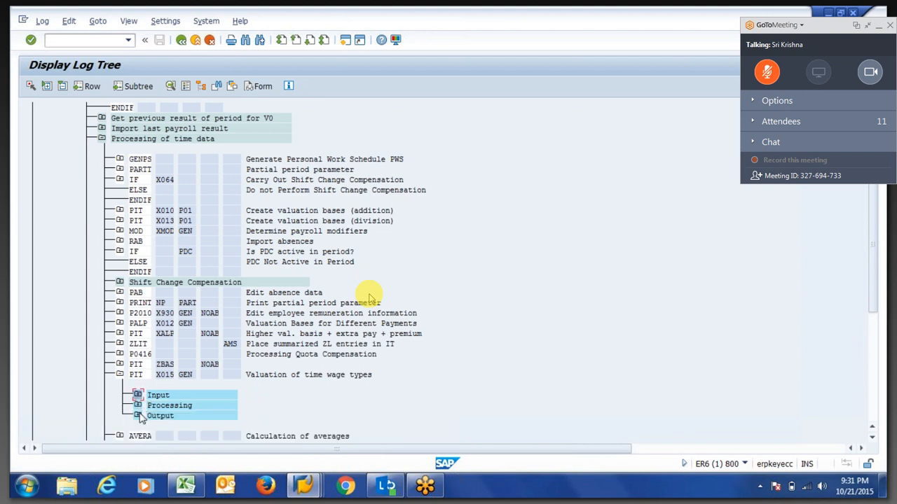
double_click(176, 413)
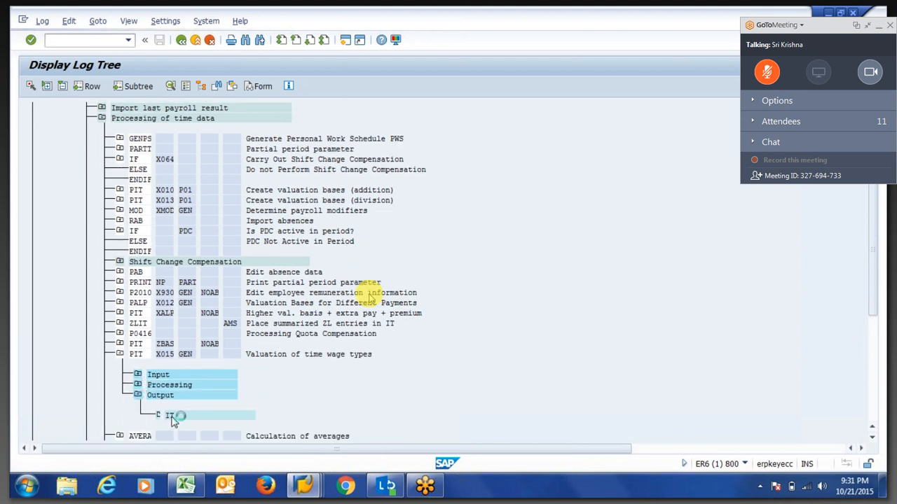
left_click(261, 221)
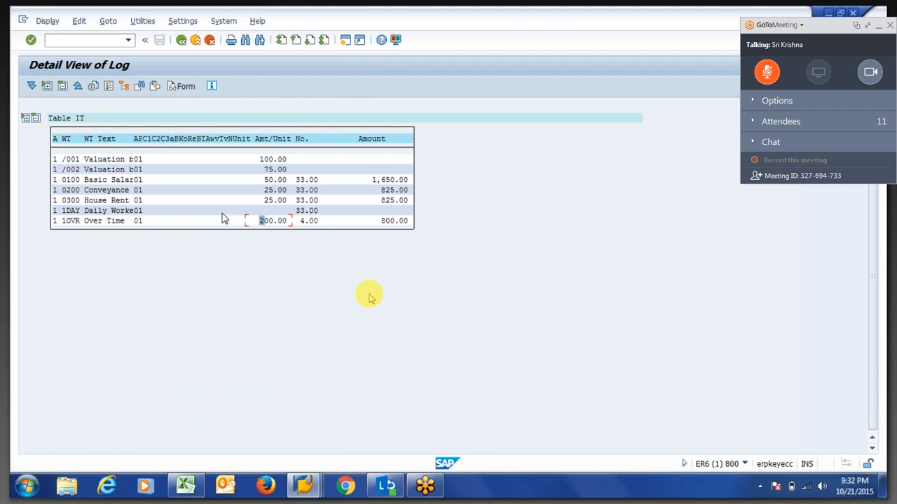
left_click(77, 221)
left_click_drag(64, 179, 85, 189)
left_click_drag(63, 159, 84, 177)
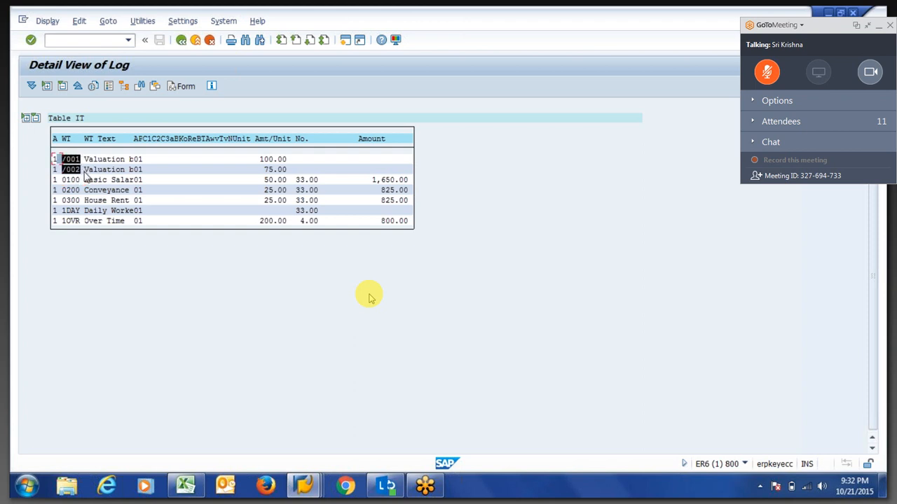
left_click(87, 173)
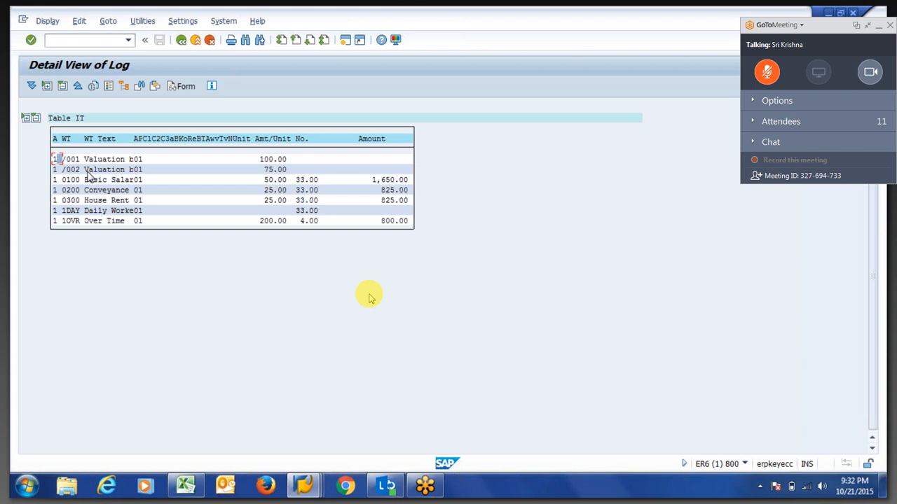
left_click(65, 221)
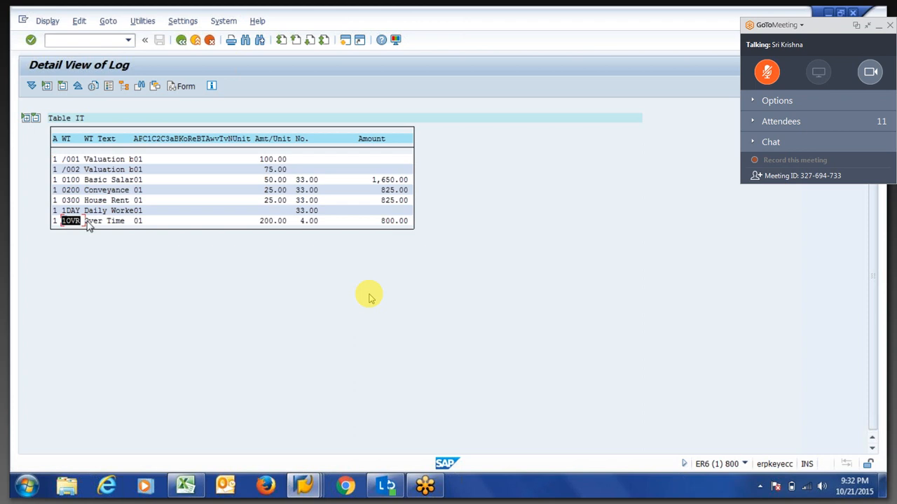
left_click(271, 221)
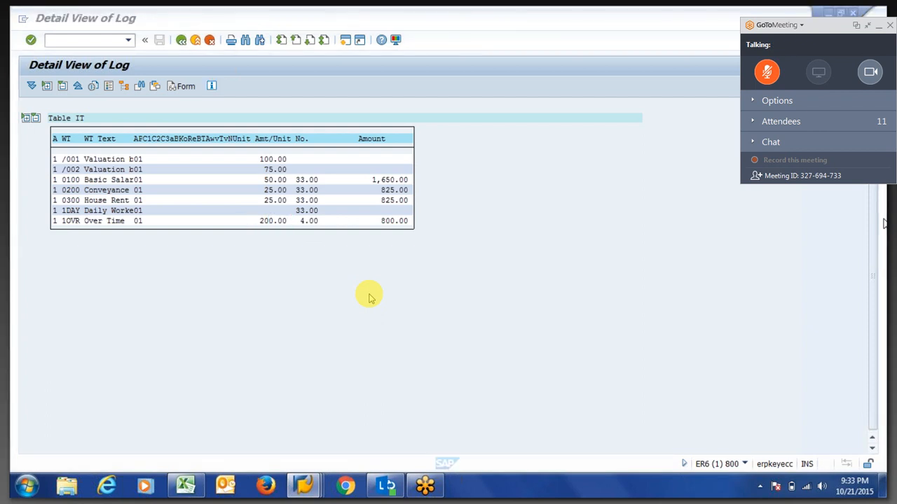
Send 'yes sir' to Everyone in the GoToMeeting chat, then collapse the chat.
left_click(755, 143)
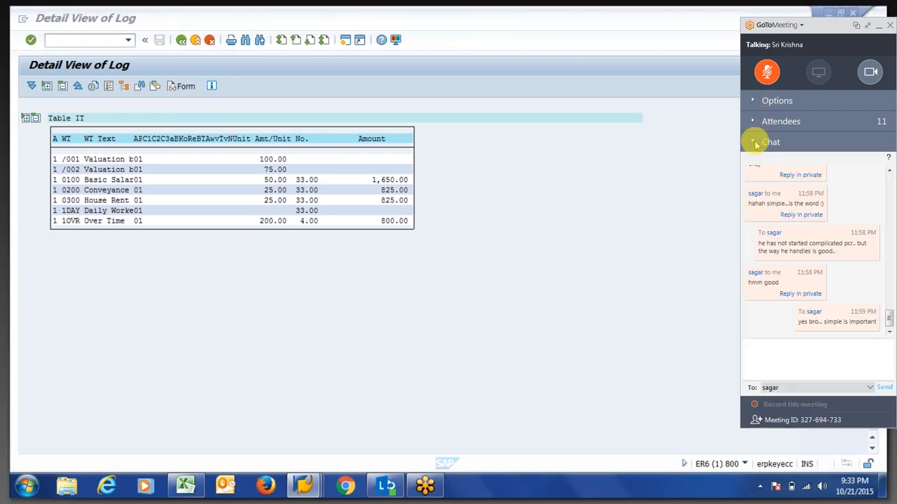
left_click(782, 388)
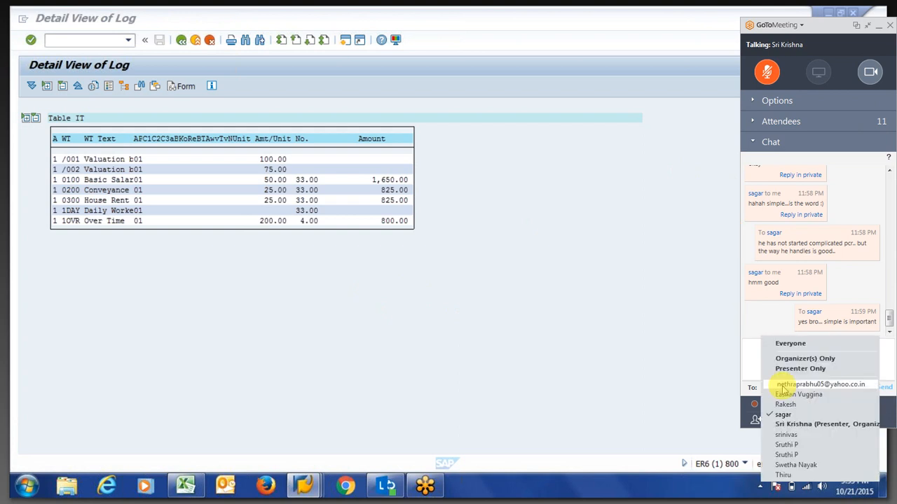
left_click(796, 343)
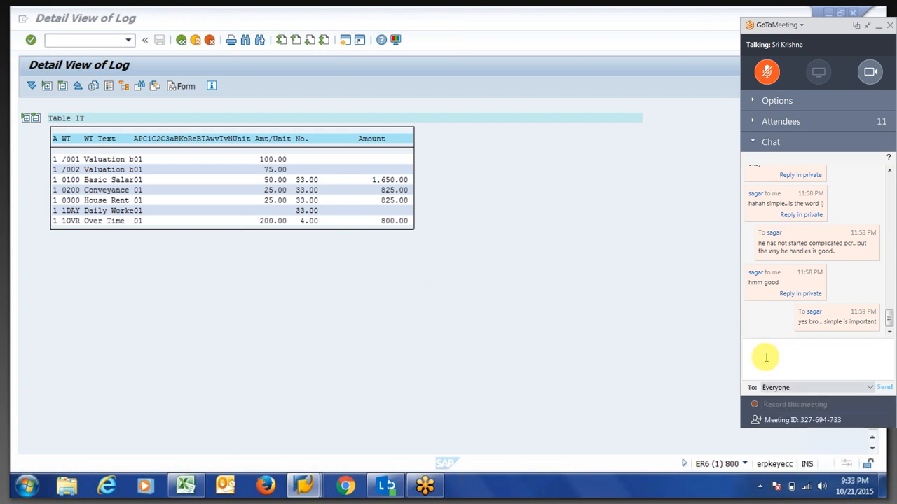
left_click(766, 358)
type("yes sir")
key("Return")
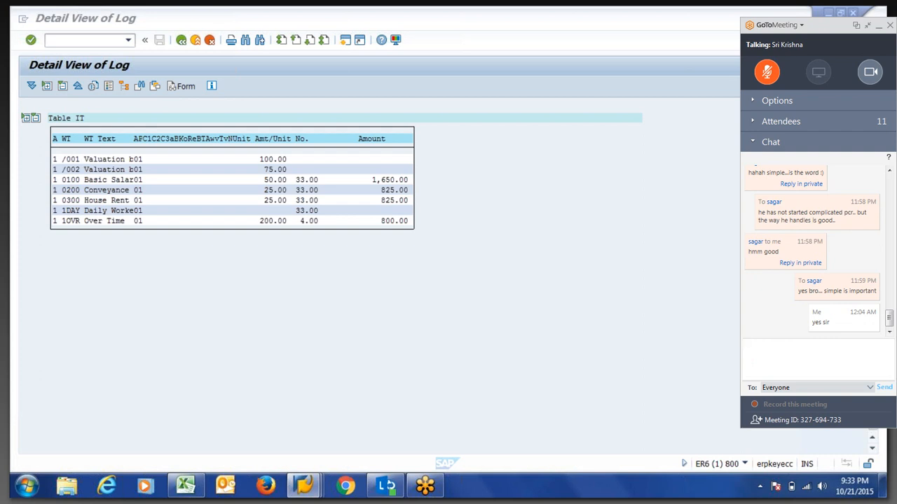
left_click(752, 143)
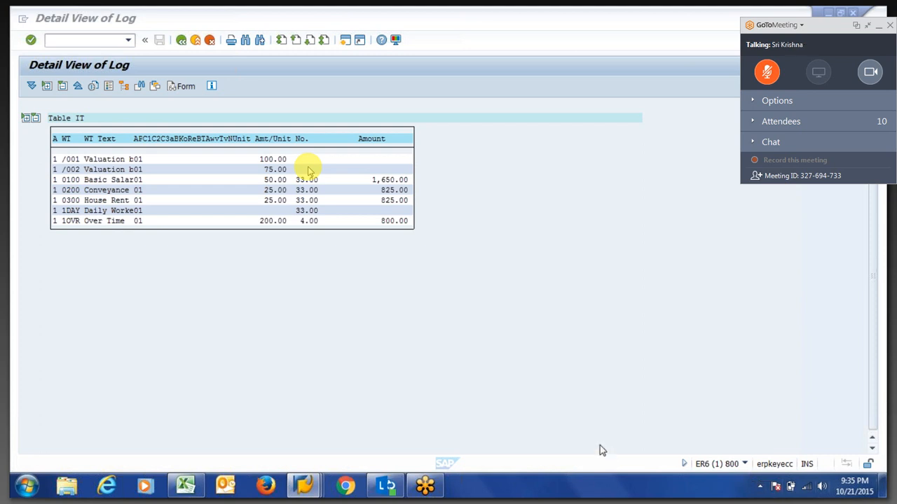
Switch to the calculation rule window and display rule X013 (Division of valuation bases).
left_click(306, 488)
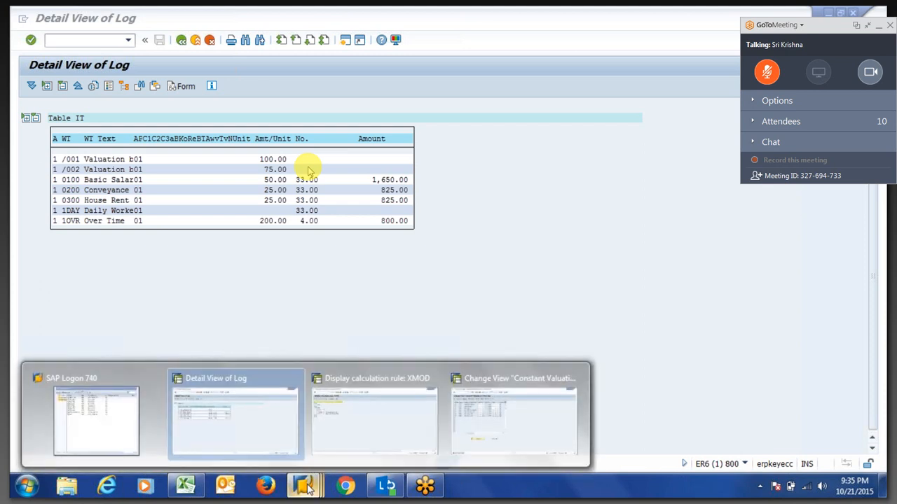
mouse_move(354, 440)
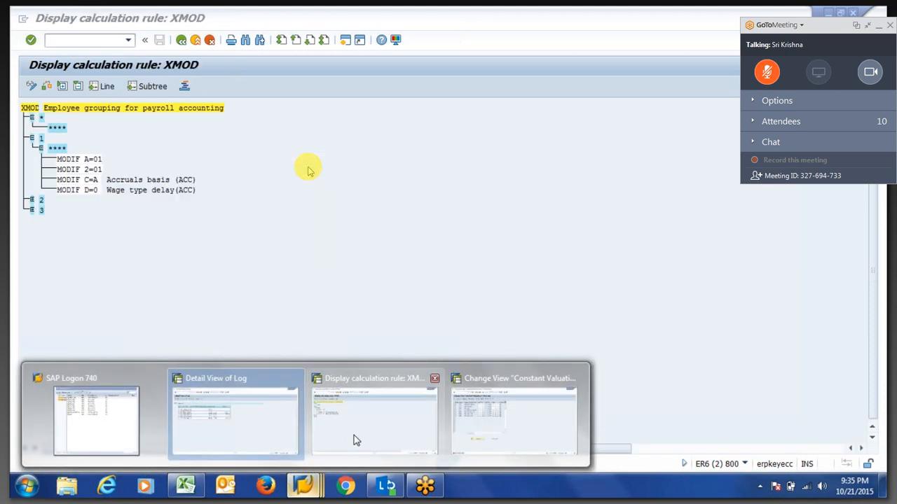
left_click(371, 391)
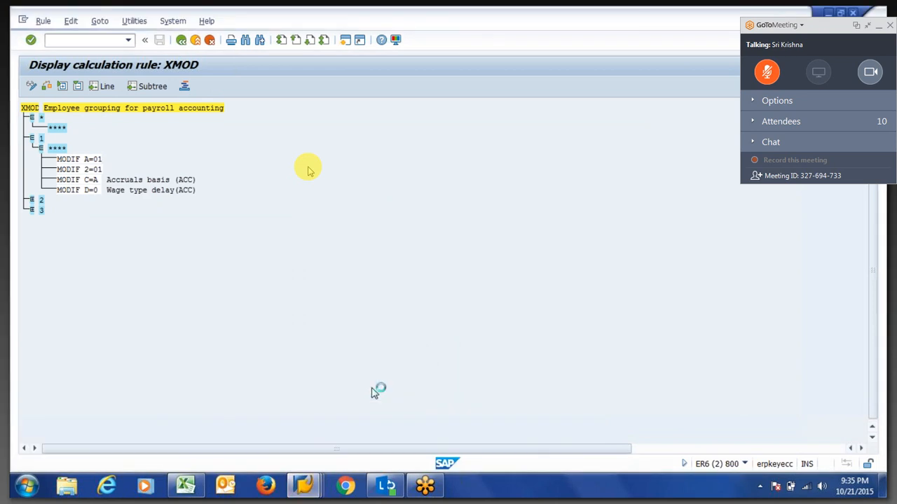
key("F3")
type("x013")
key("Return")
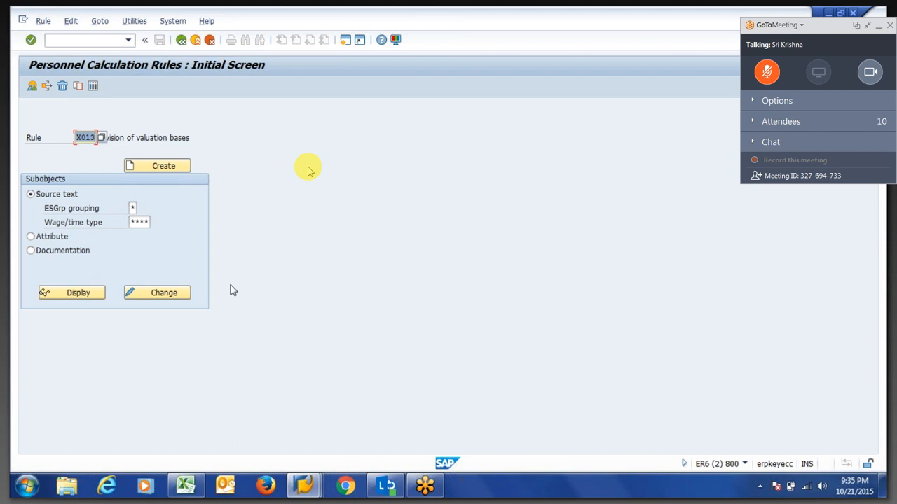
left_click(191, 294)
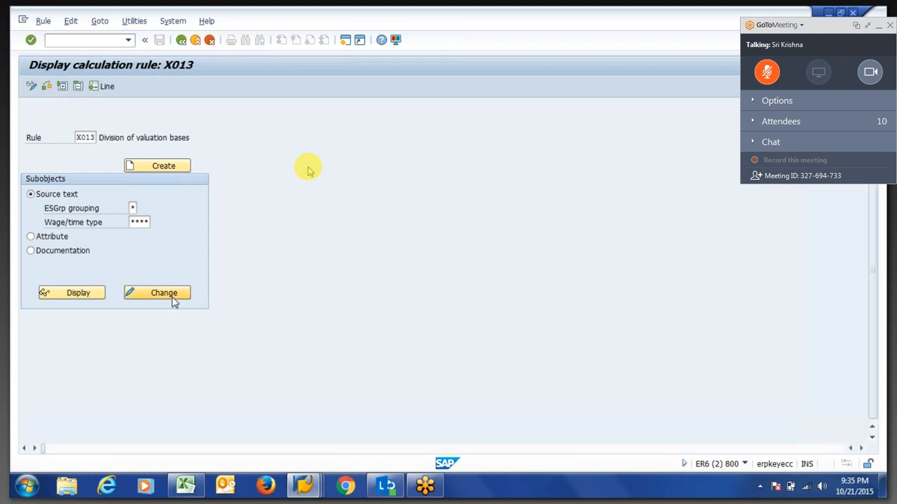
Expand grouping 3, ****, VWTCL 01 and value 5 to reveal RTE=TSDIVP and DIVID ARR.
left_click(40, 189)
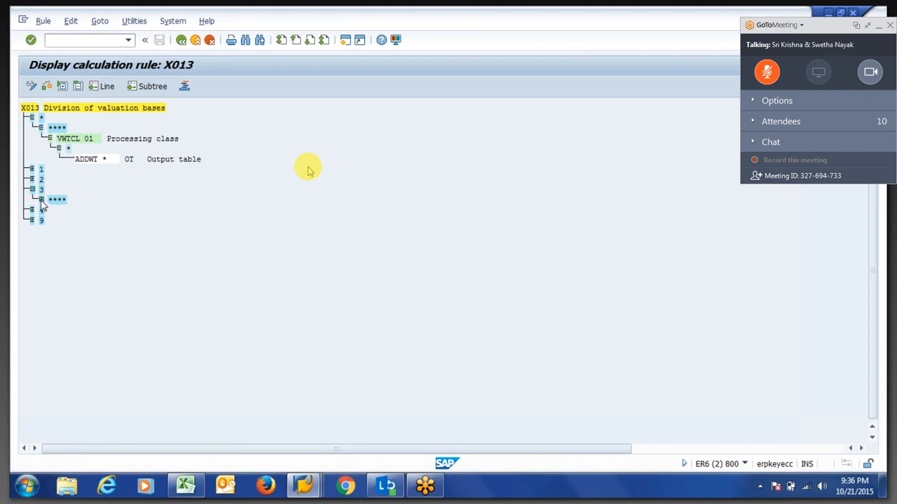
left_click(41, 200)
left_click(49, 210)
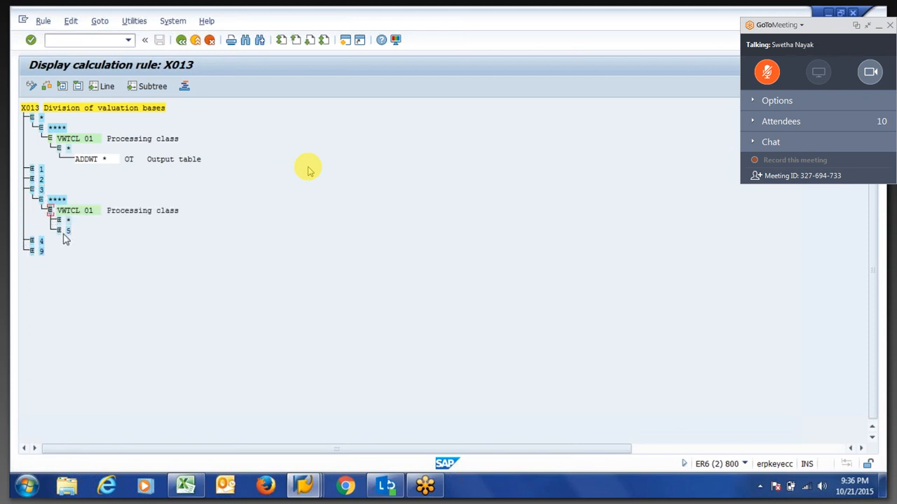
left_click(59, 231)
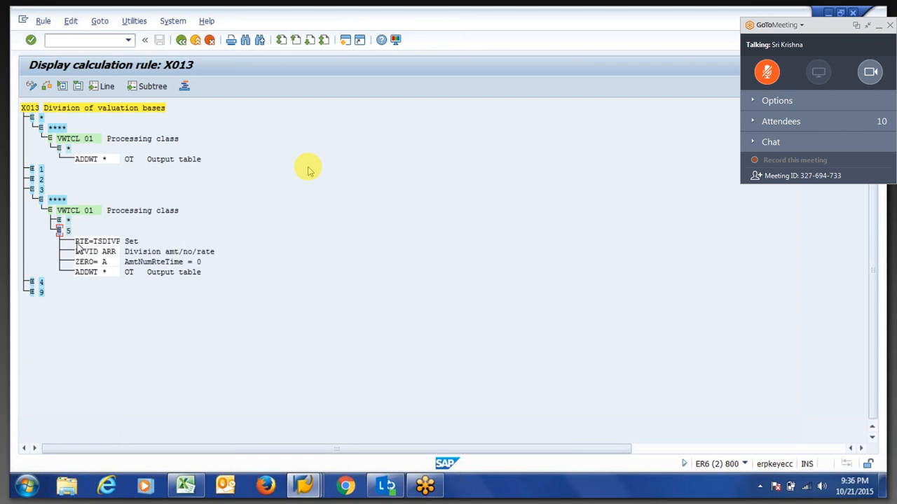
left_click_drag(75, 241, 121, 243)
left_click(103, 251)
Take the meeting viewer out of full screen, then restore it to full screen.
key("Escape")
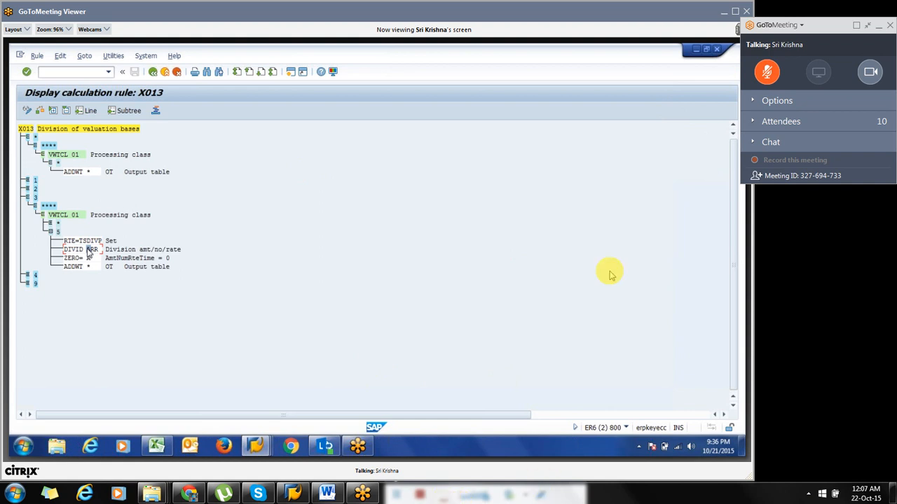
left_click(725, 13)
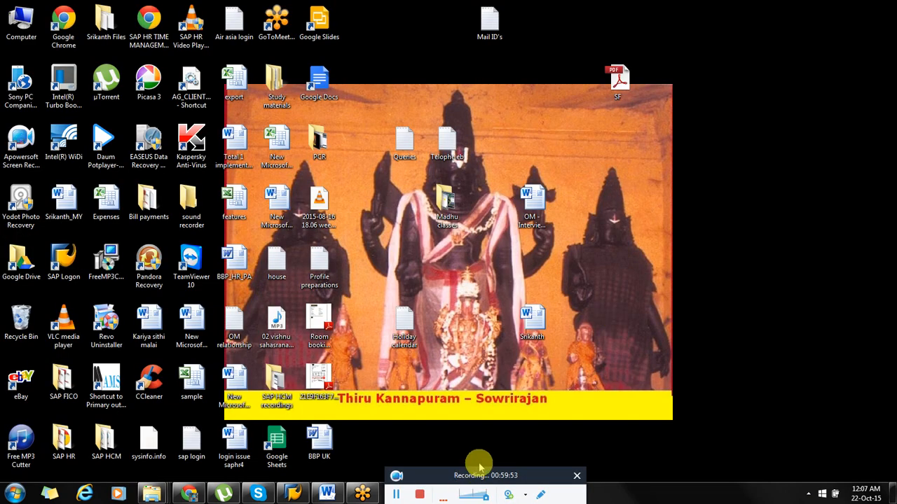
left_click_drag(475, 477, 467, 432)
left_click(362, 494)
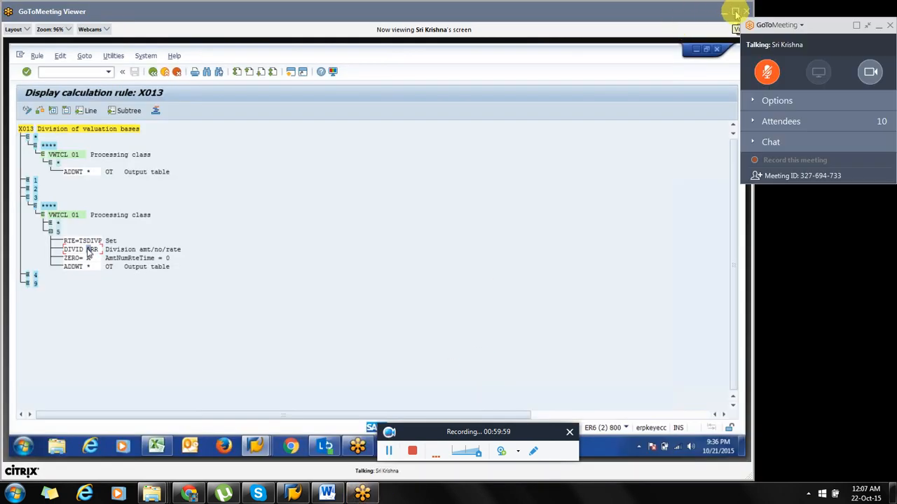
left_click(736, 10)
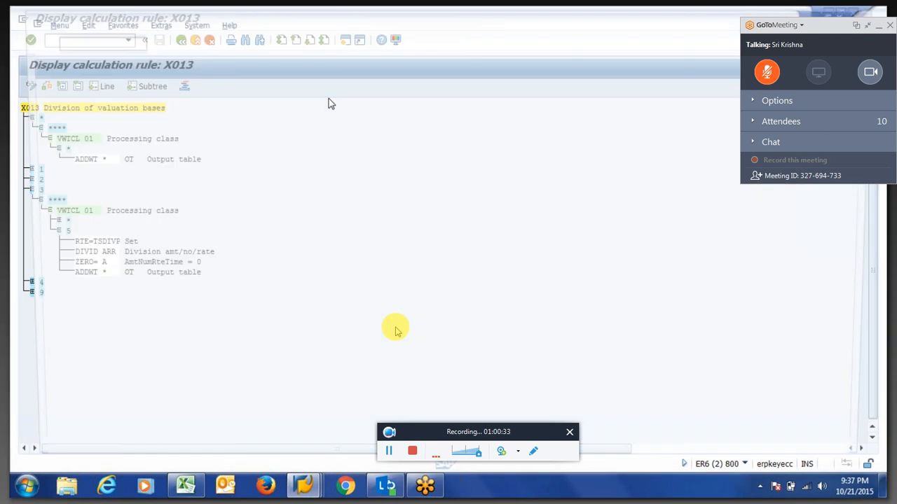
Launch PA30 and display the employee's infotype 7 planned working time.
type("pa30")
key("Return")
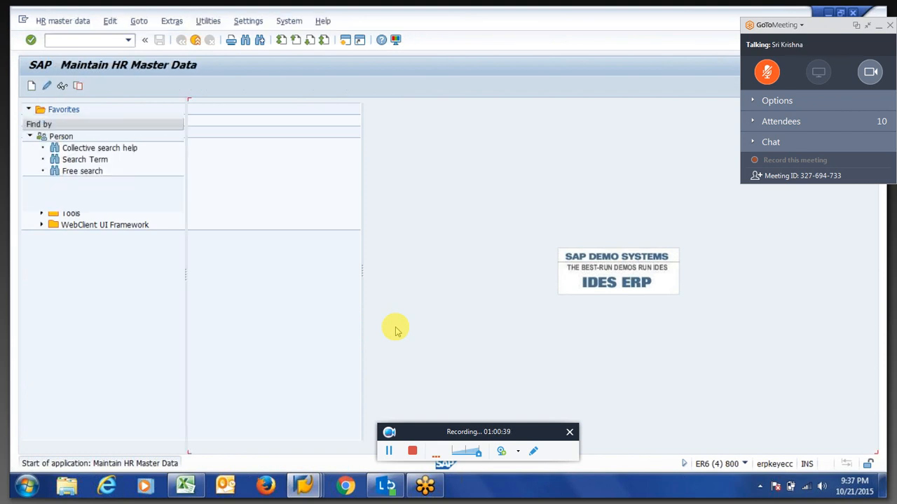
left_click(300, 365)
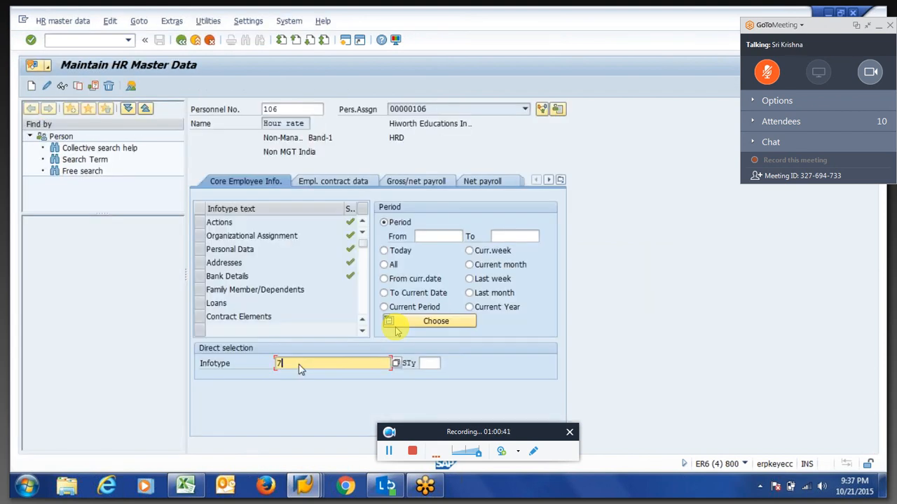
key("Return")
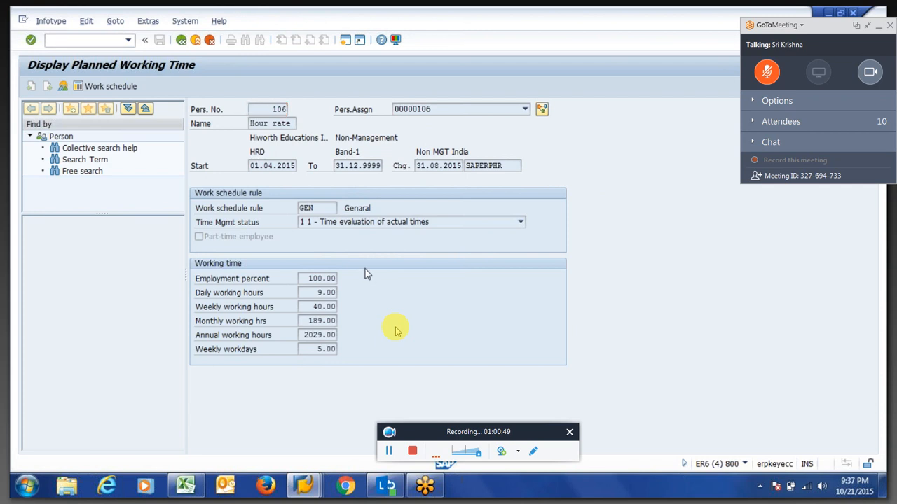
key("F3")
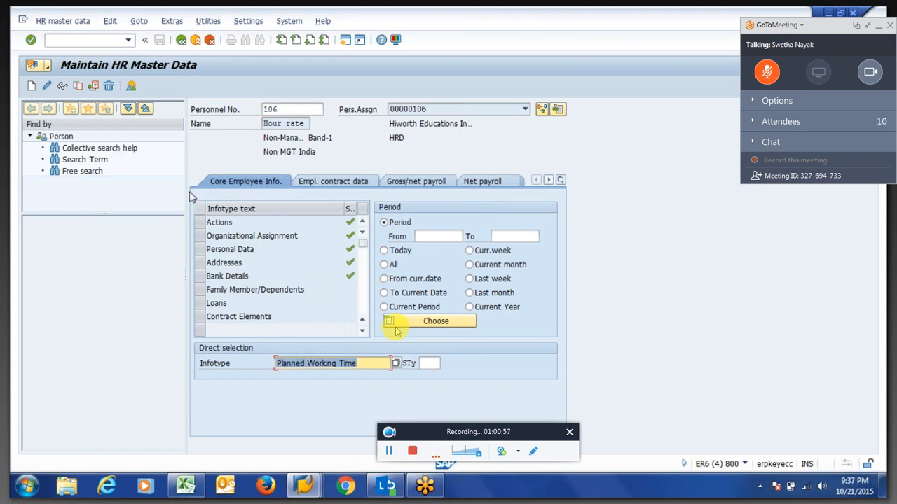
View the employee's Basic Pay infotype 8, then return to the rule X013 window.
type("8")
key("Return")
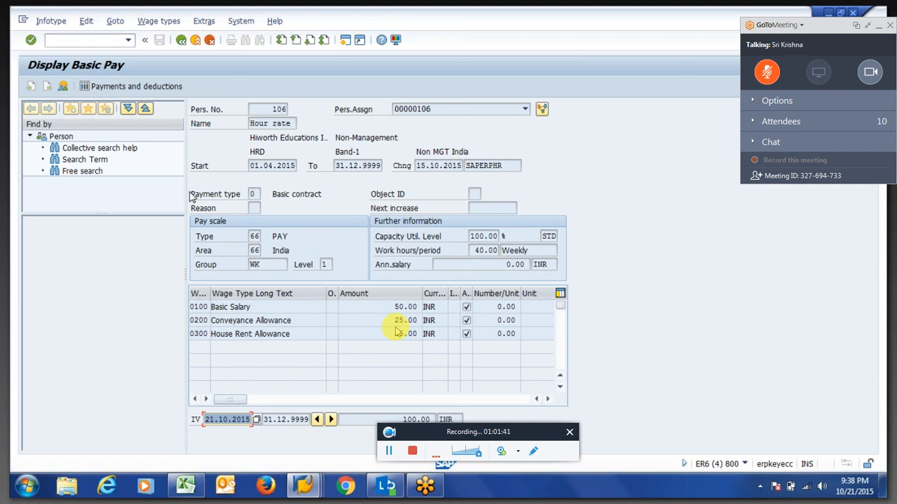
key("F3")
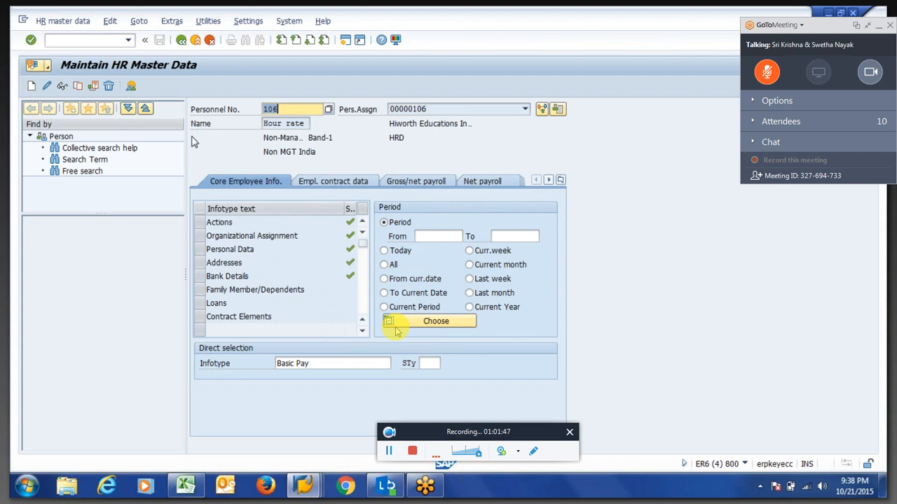
key("alt+Tab")
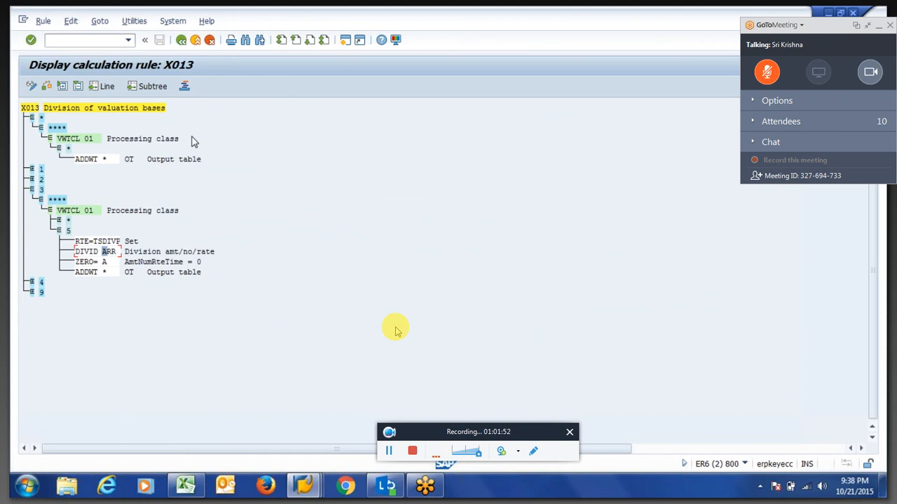
Open the RTE documentation from the RTE=TSDIVE operation in rule X013.
left_click(81, 244)
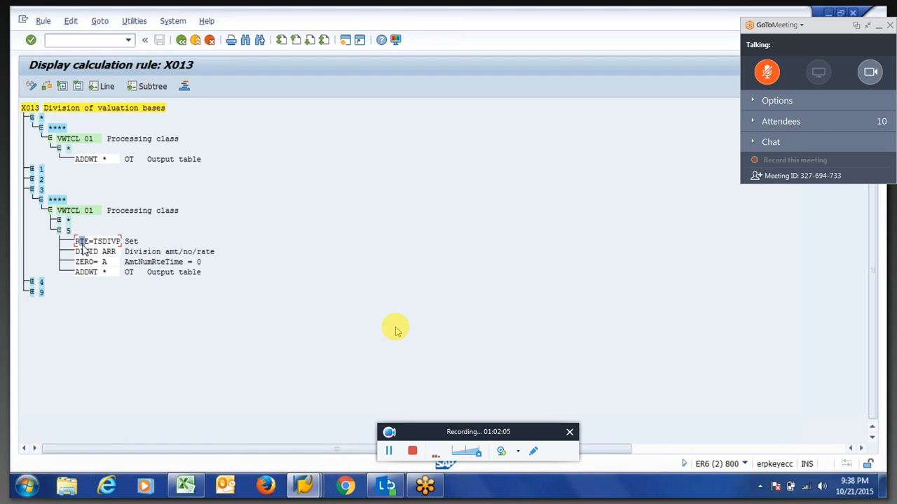
left_click(98, 242)
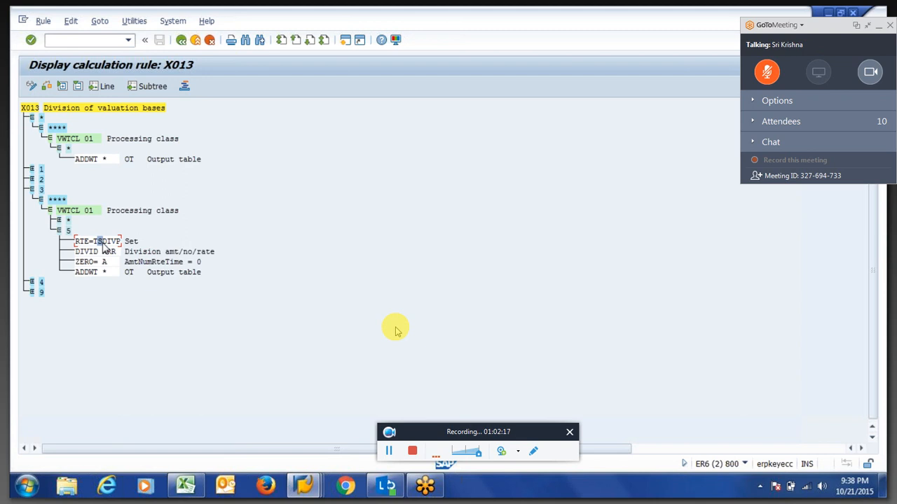
double_click(102, 245)
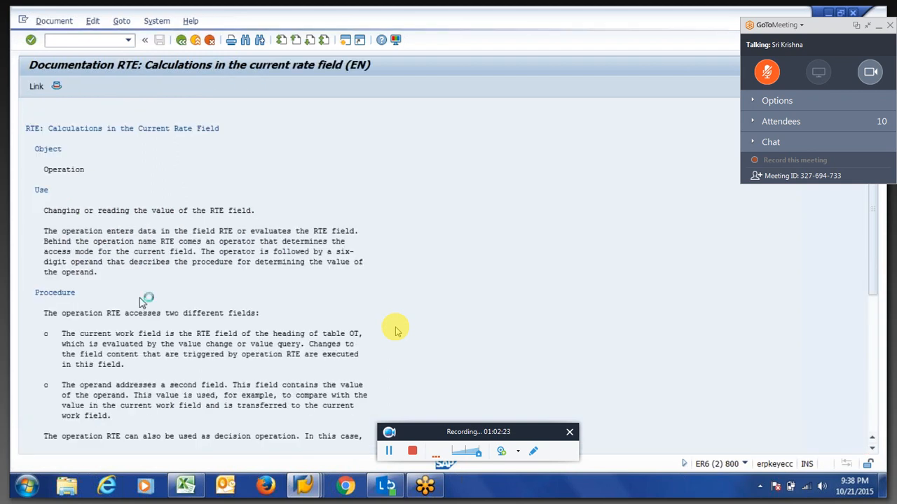
Read the 'Operands for NUM, RTE, AMT' documentation, then return to the Table IT log detail.
scroll(140, 301, "down", 10)
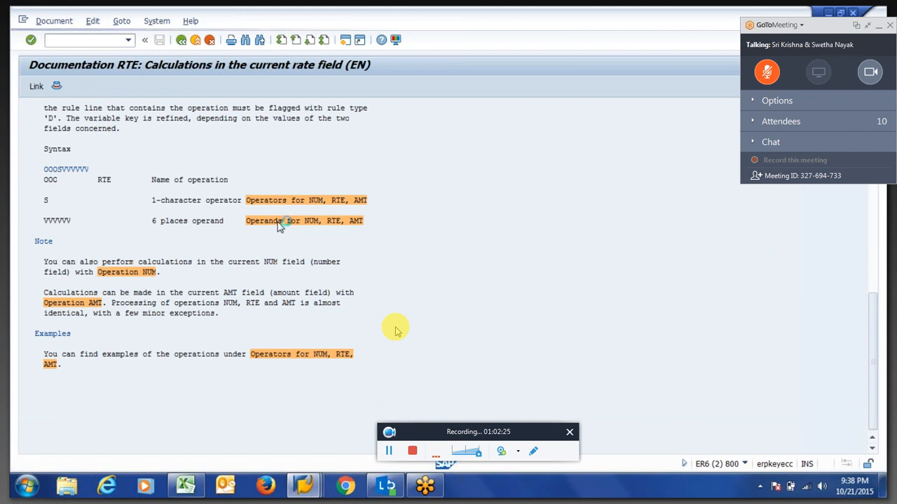
left_click(279, 223)
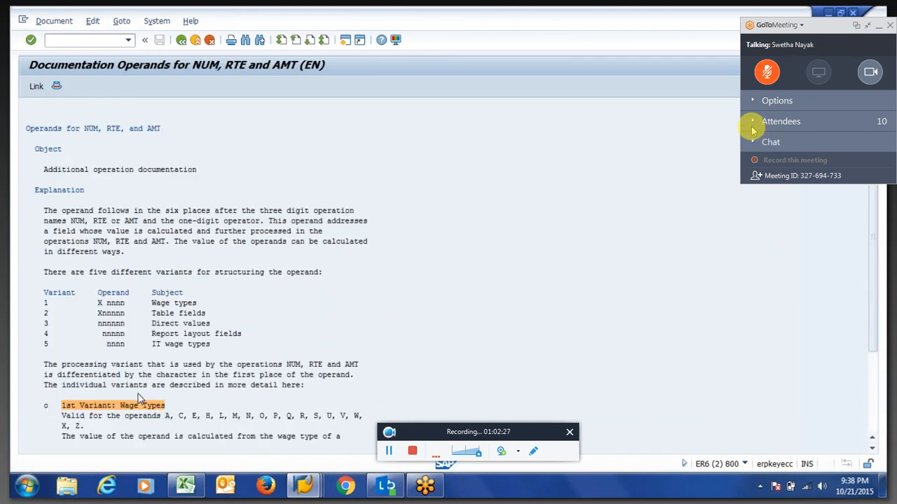
left_click(751, 127)
scroll(140, 399, "down", 10)
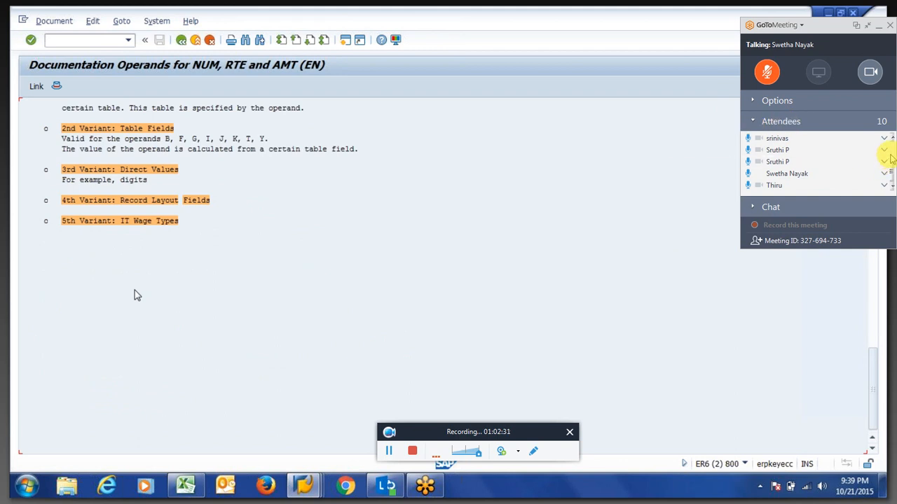
scroll(889, 158, "up", 3)
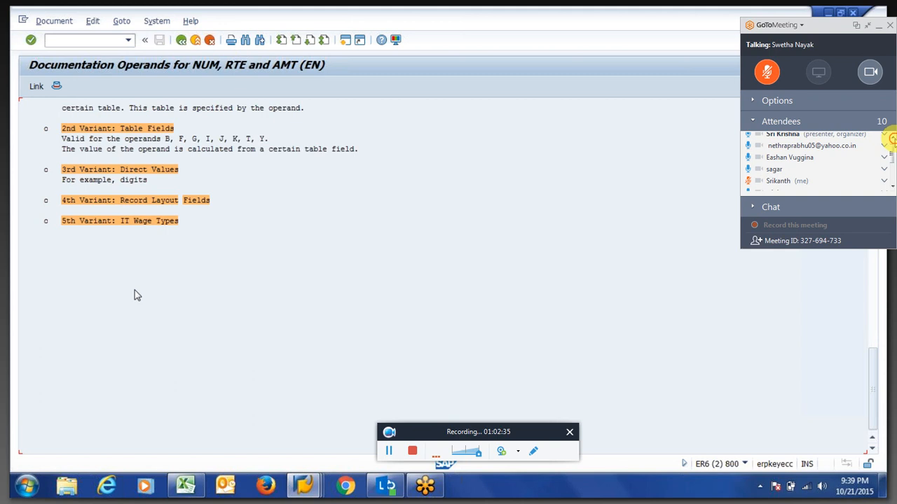
left_click(778, 124)
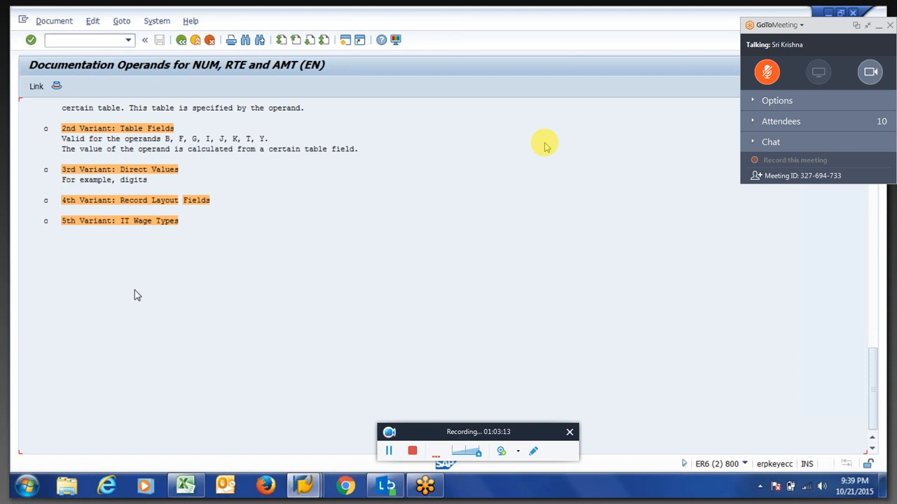
key("F3")
key("alt+Tab")
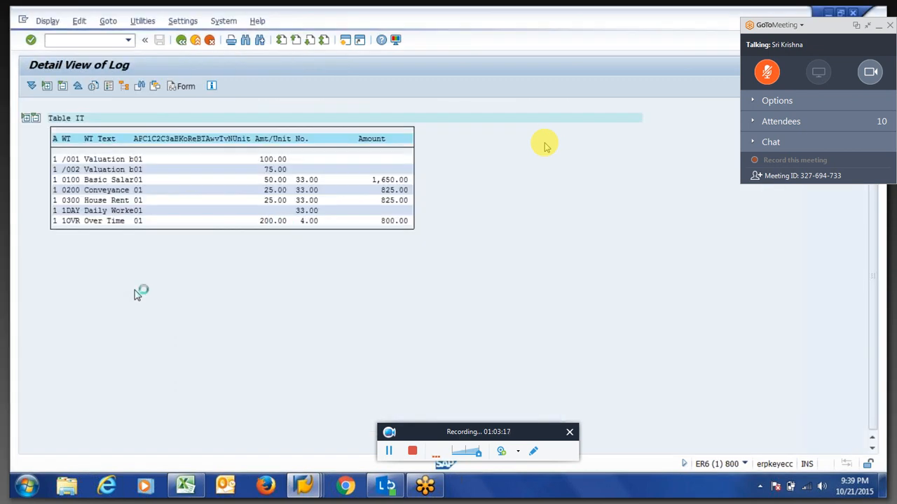
Expand Edit basic data > WPBP > Input to list infotypes P0000, P0001, P0007, P0008, P0027.
key("F3")
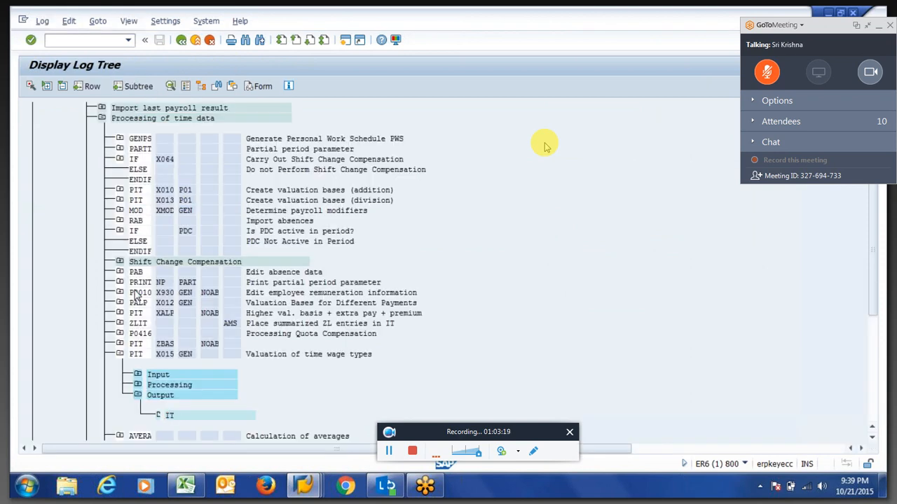
scroll(138, 291, "up", 5)
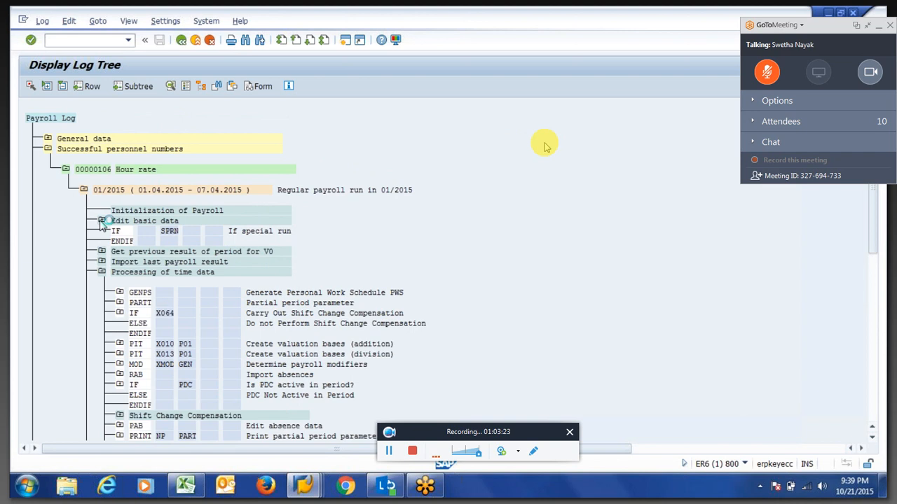
left_click(101, 221)
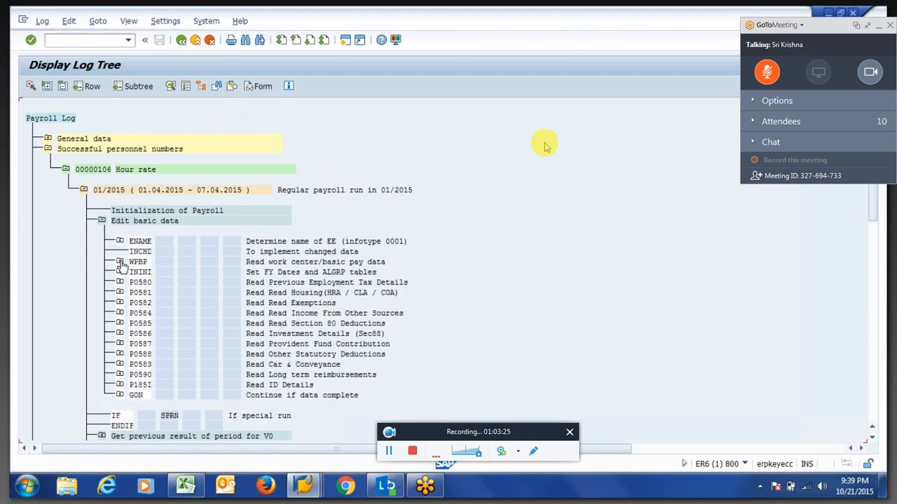
left_click(120, 262)
left_click(139, 283)
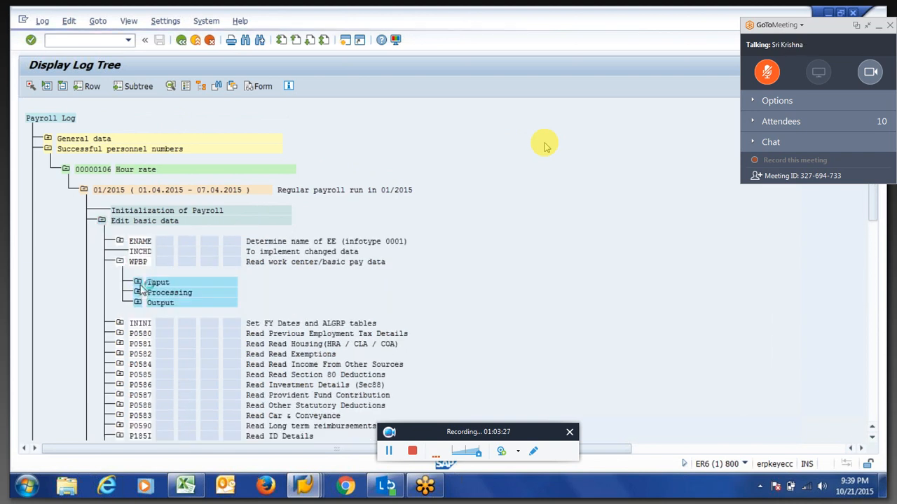
left_click_drag(199, 303, 198, 336)
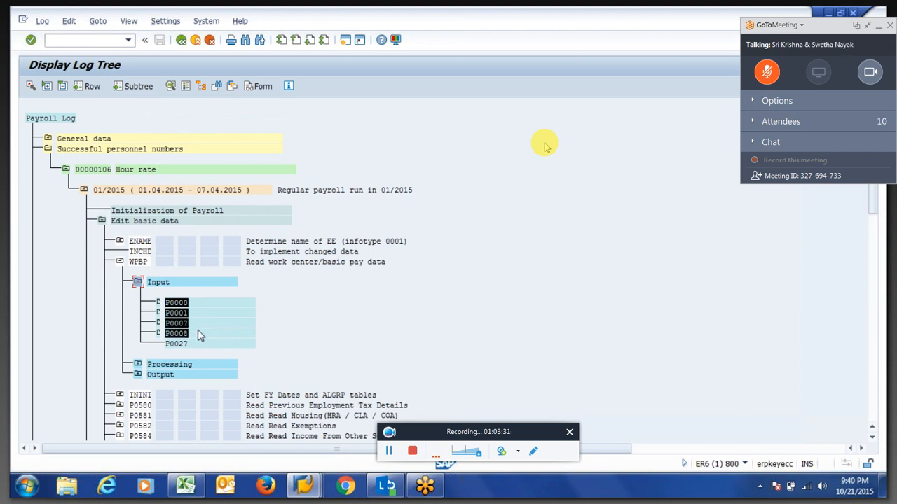
left_click(199, 336)
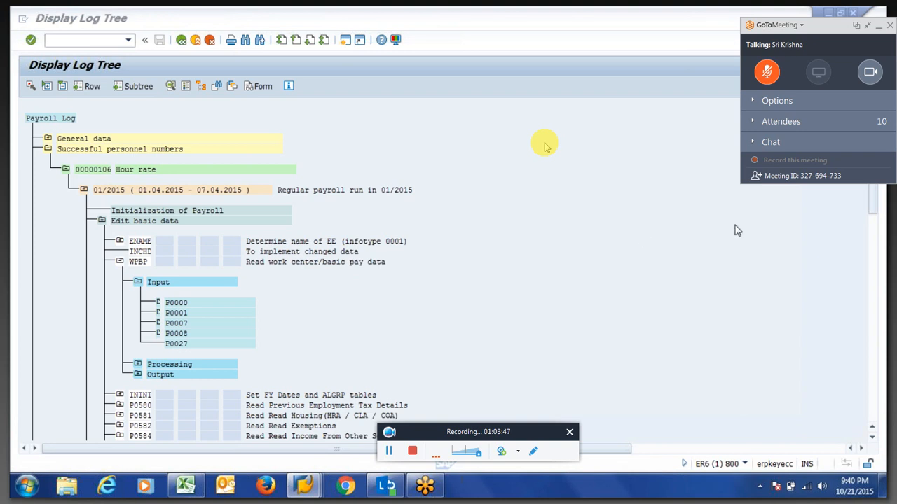
left_click(166, 308)
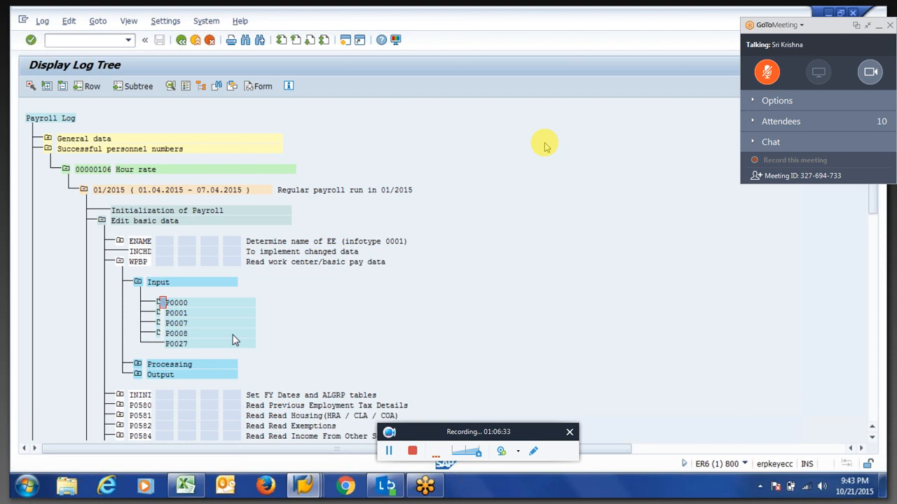
Dismiss the meeting options menu and stop the GoToMeeting session recording.
left_click(773, 26)
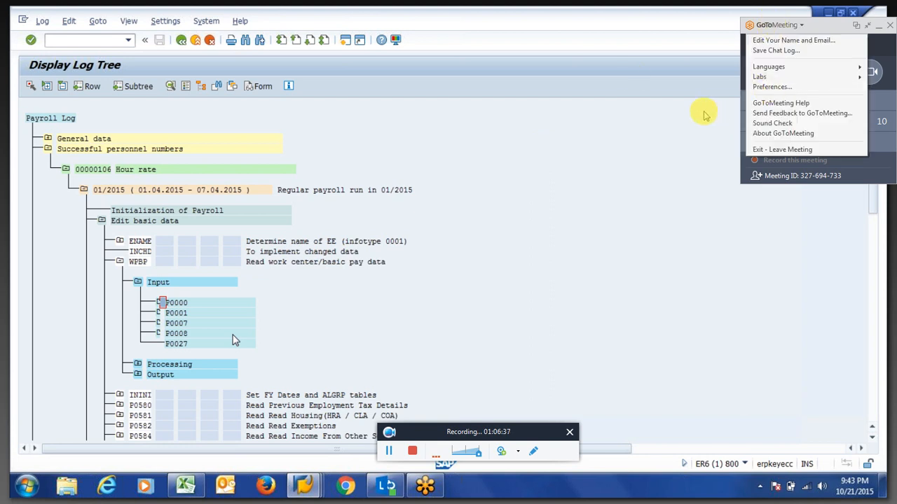
left_click(643, 124)
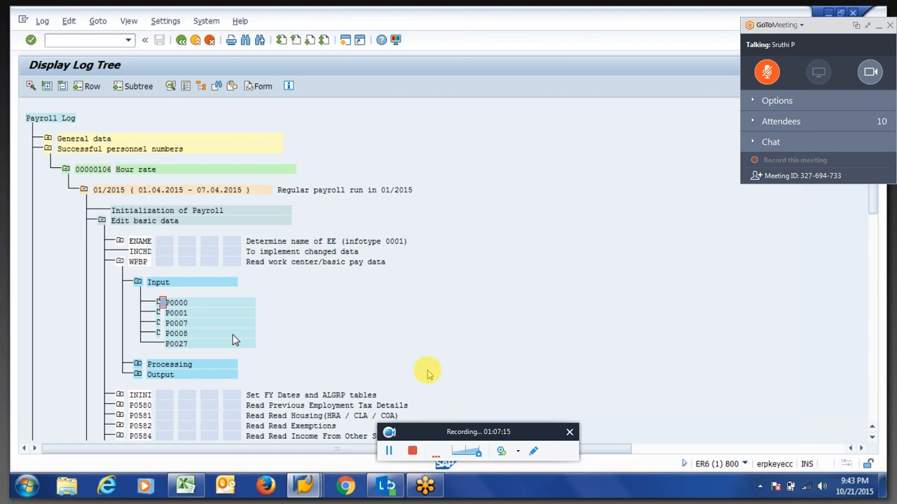
left_click(412, 451)
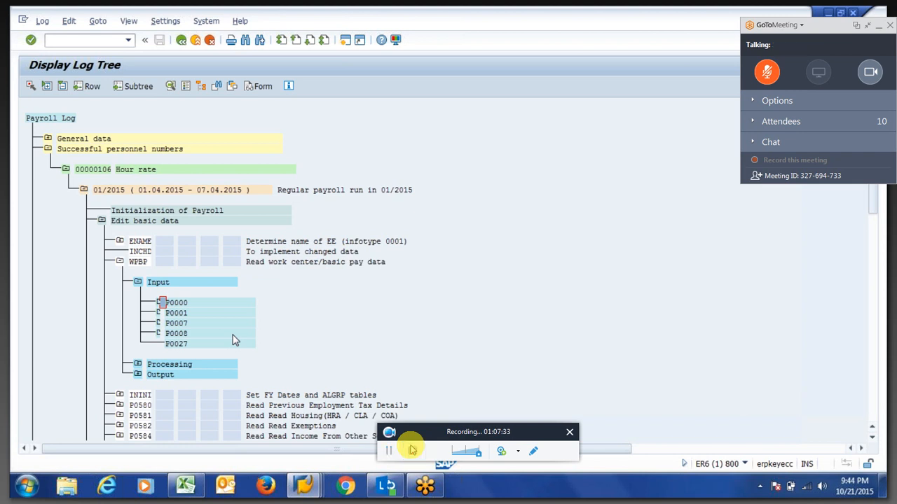